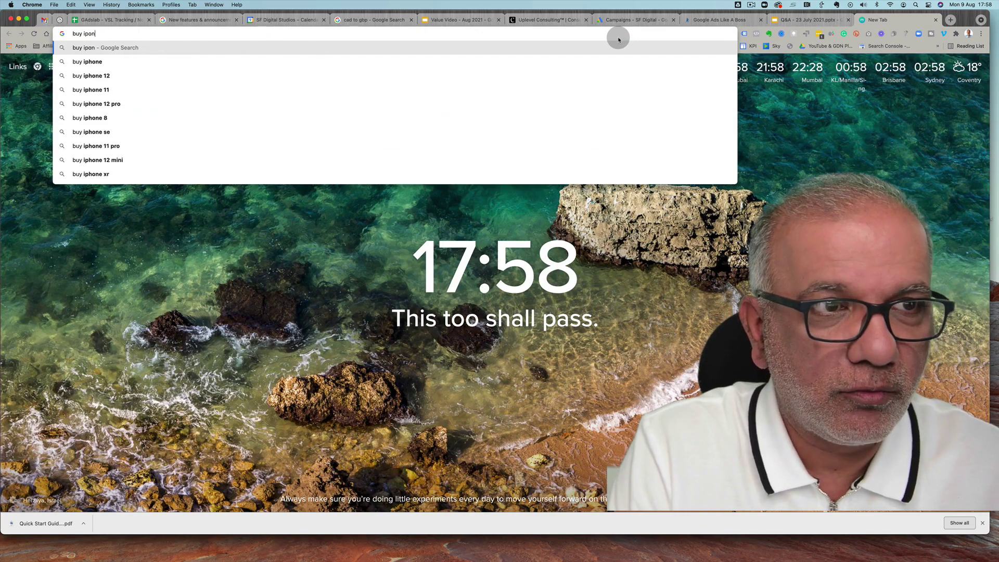
# Search Google for "buy iphone 12" and examine the shopping and text ads on the results page
pyautogui.press('BackSpace')
pyautogui.write('hone')
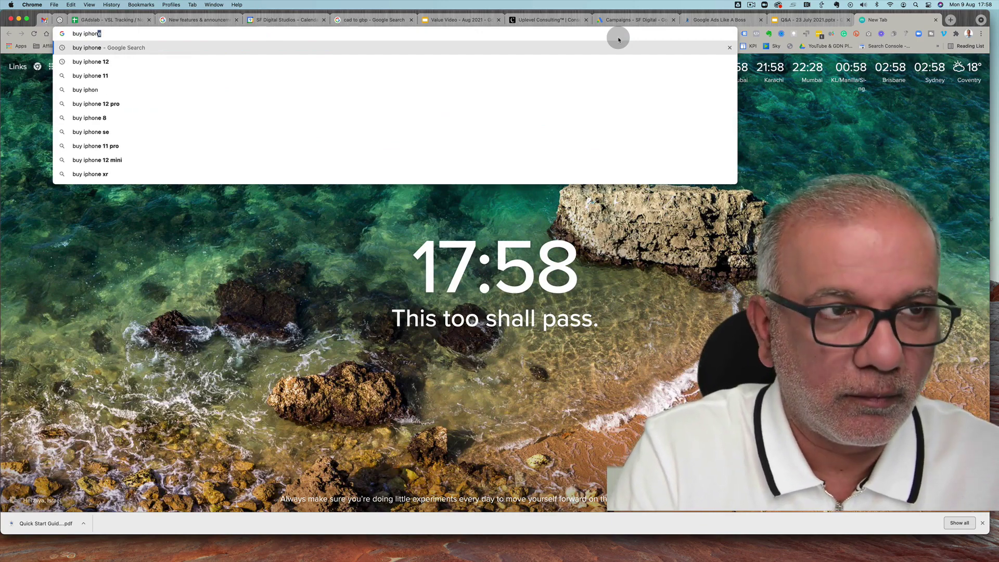
pyautogui.click(608, 61)
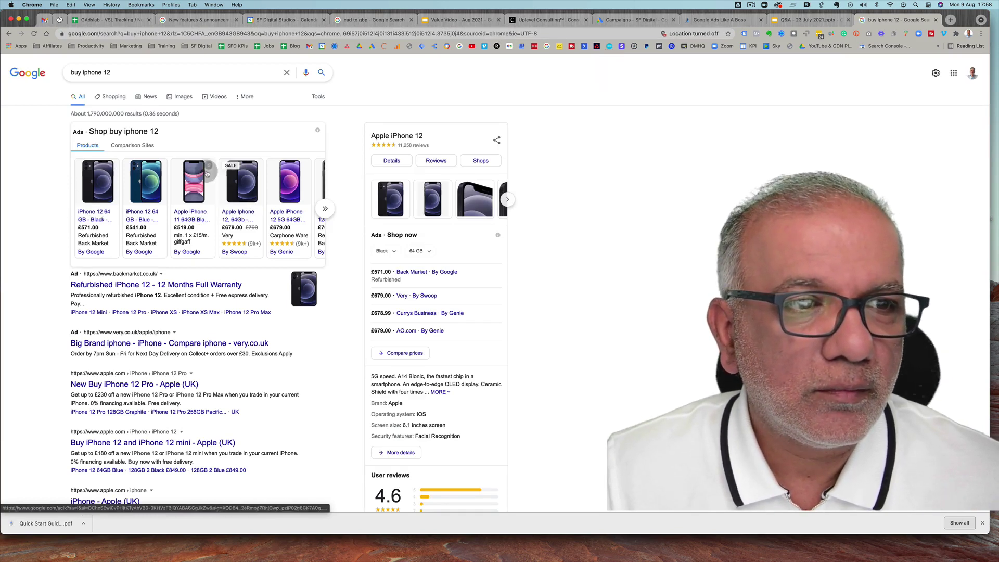
pyautogui.moveTo(104, 261)
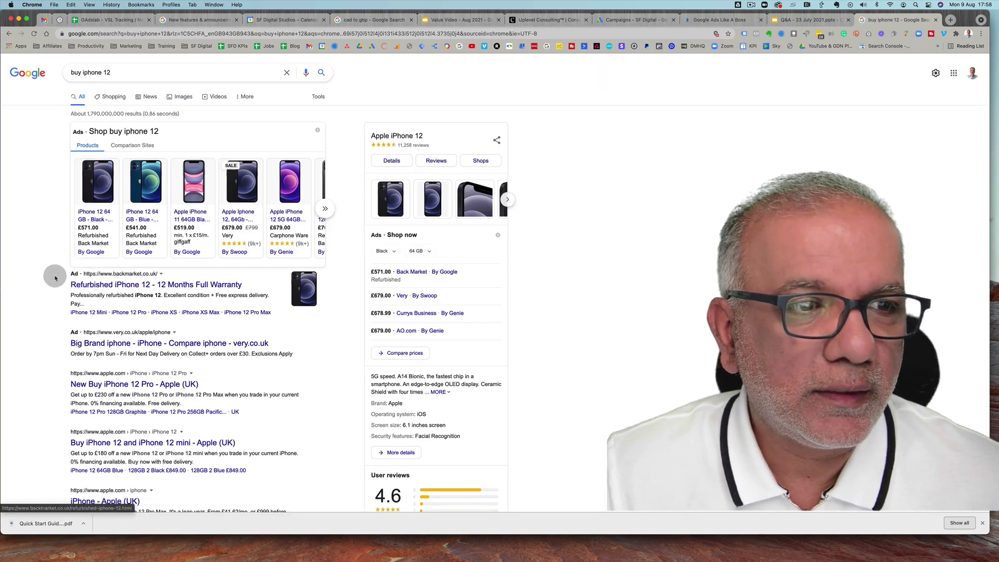
pyautogui.moveTo(183, 196)
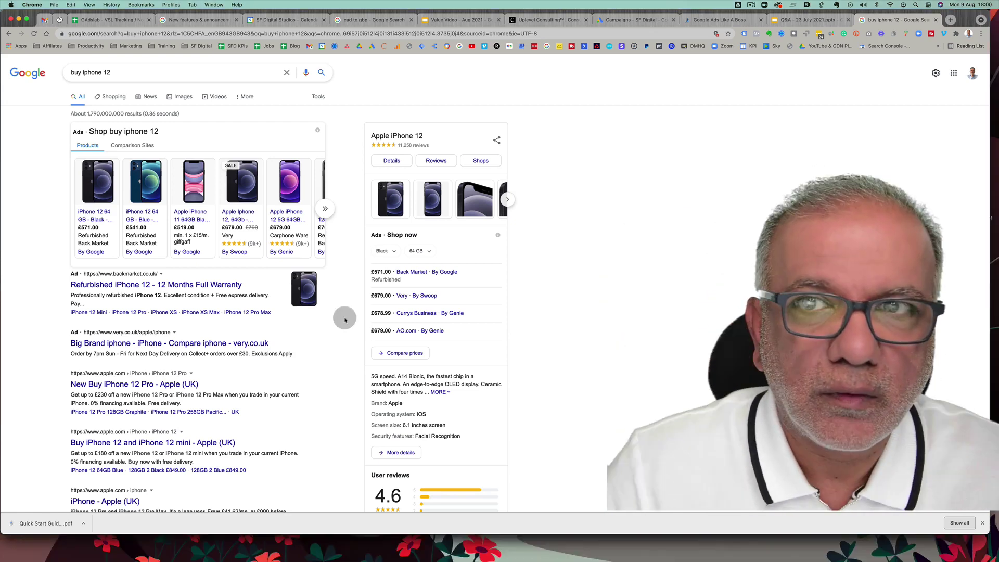
# Open huffingtonpost.com in a new browser tab
pyautogui.click(951, 19)
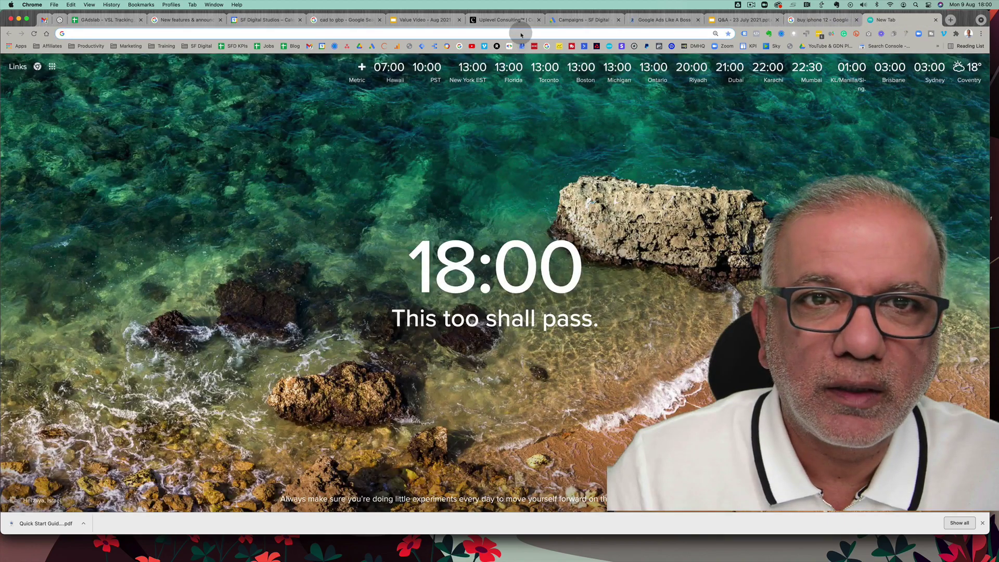
pyautogui.click(522, 34)
pyautogui.write('huffingtonpost.com')
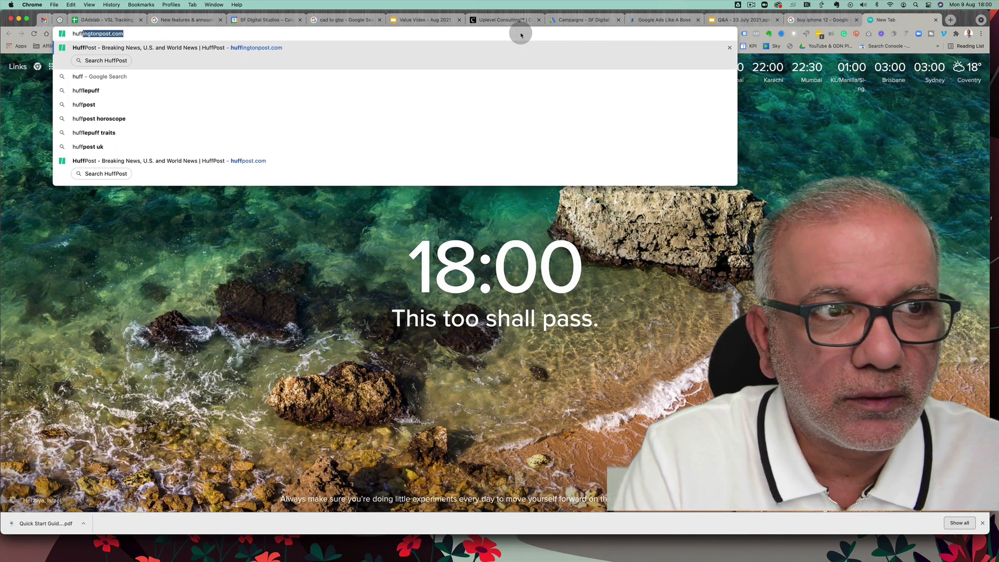
pyautogui.press('Return')
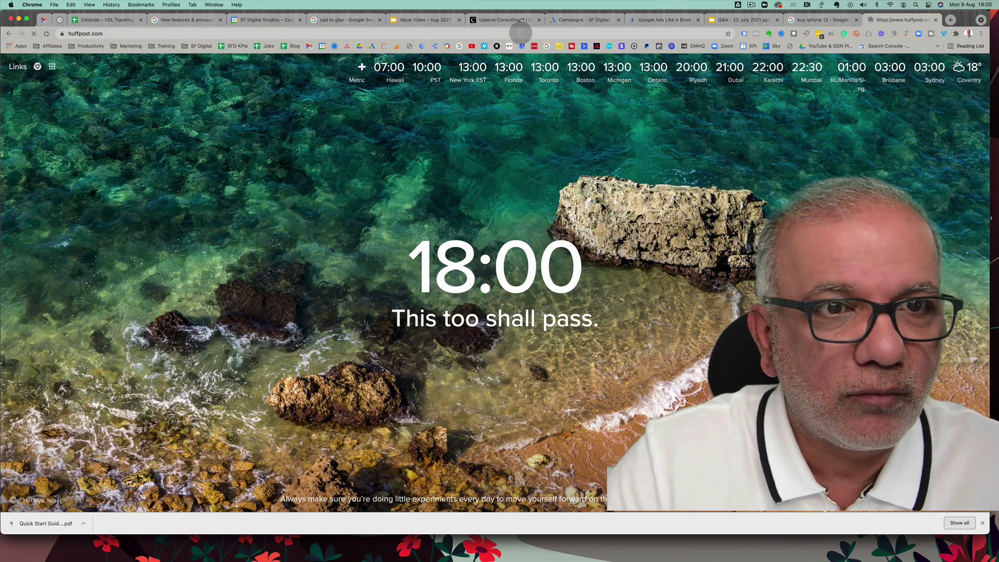
# Examine the display ads placed among the stories on the HuffPost homepage
pyautogui.scroll(-5, 234, 253)
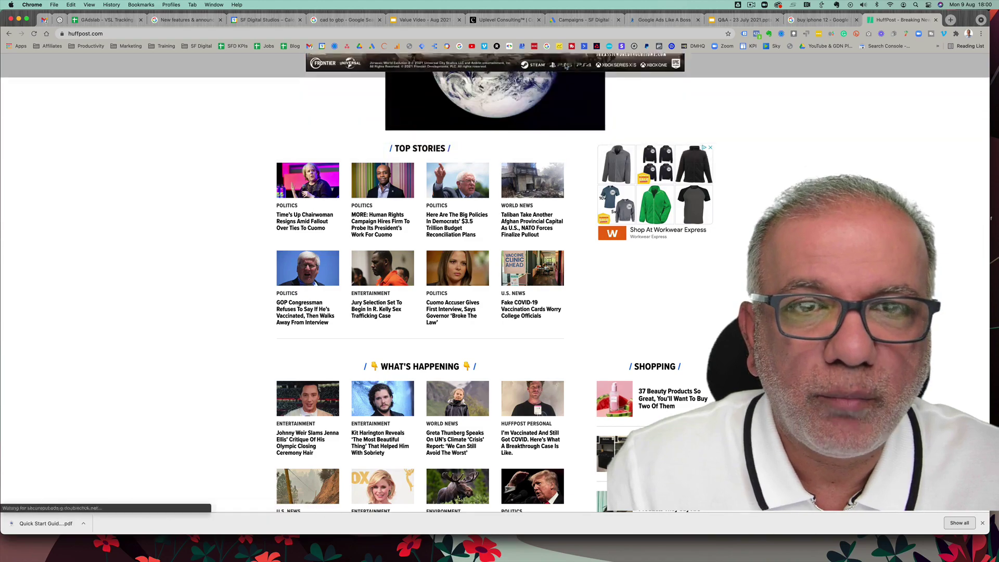
pyautogui.scroll(5, 692, 172)
pyautogui.scroll(2, 693, 175)
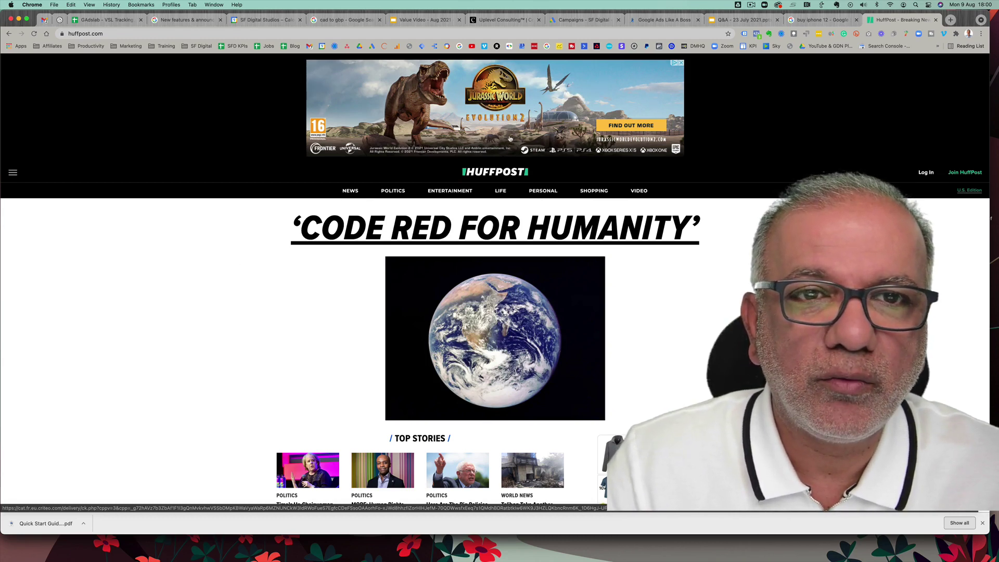
pyautogui.scroll(-5, 509, 130)
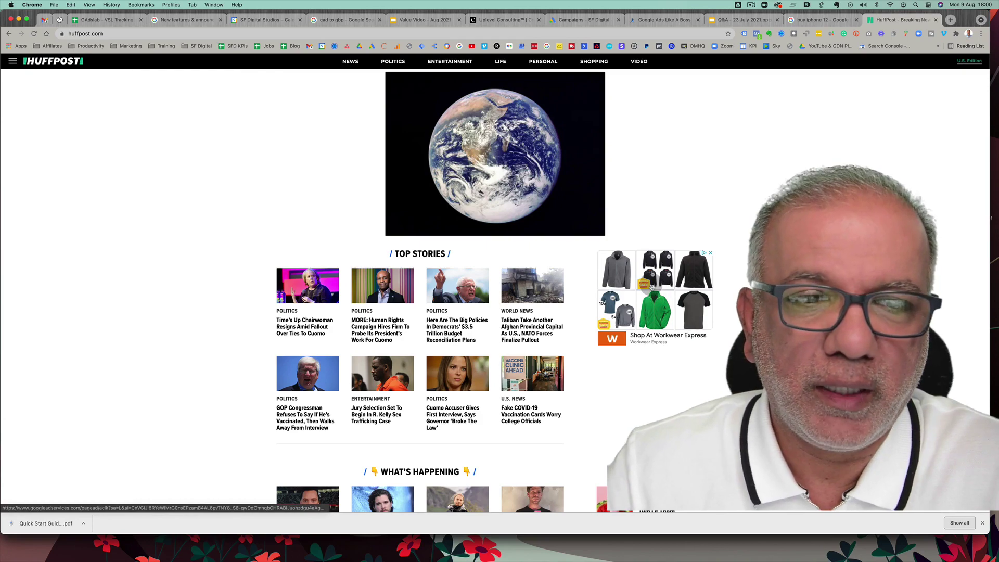
pyautogui.scroll(-6, 612, 339)
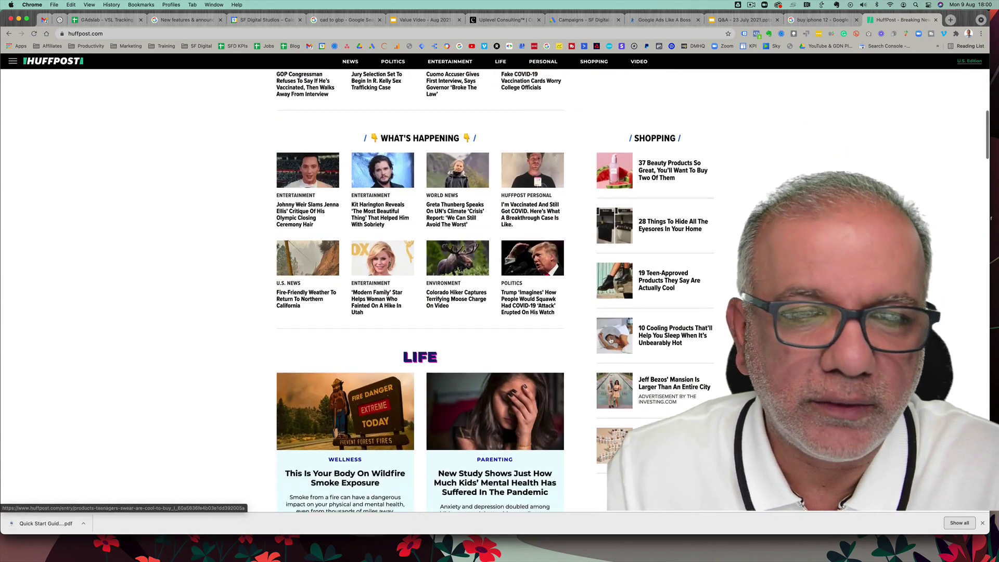
pyautogui.scroll(-8, 612, 339)
pyautogui.scroll(-1, 612, 341)
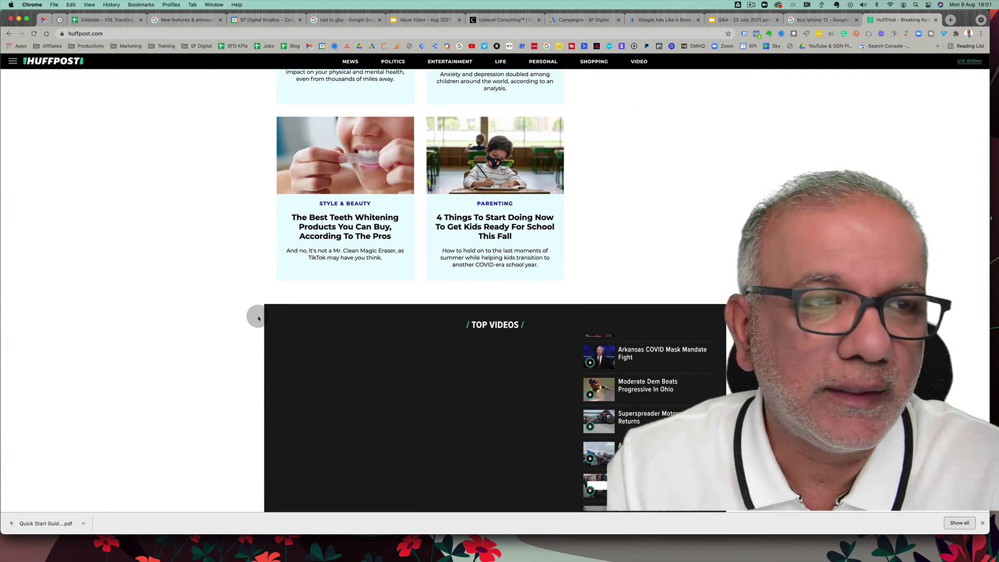
pyautogui.scroll(-3, 258, 318)
pyautogui.scroll(-4, 258, 318)
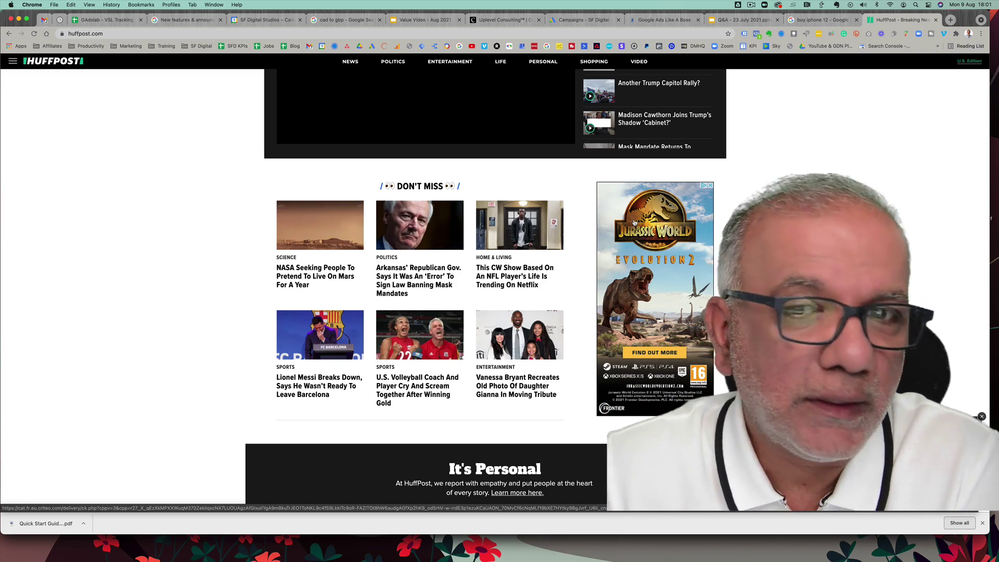
# Exit the slideshow, switch to the Google Ads campaigns page and dismiss its notification banner
pyautogui.click(298, 212)
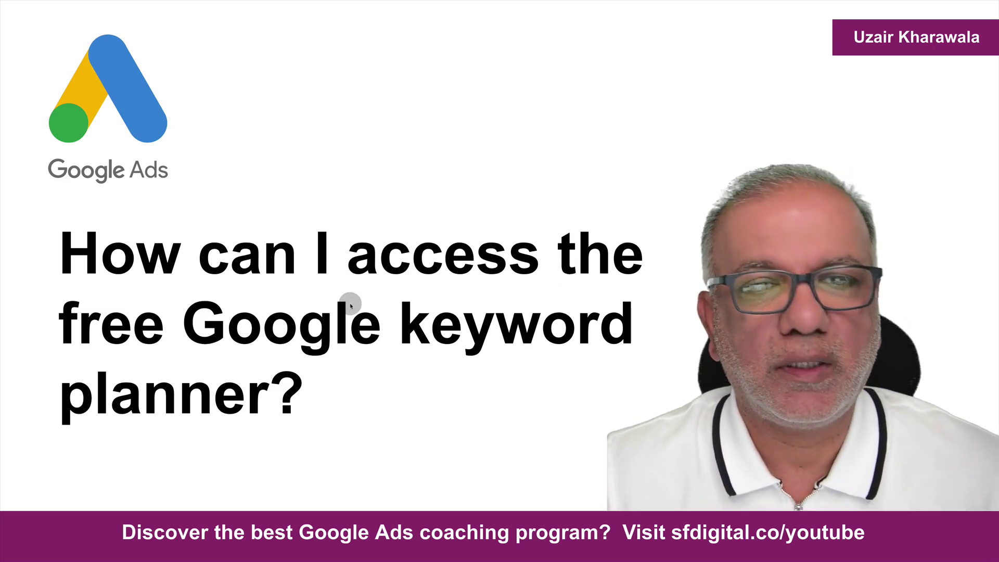
pyautogui.press('Escape')
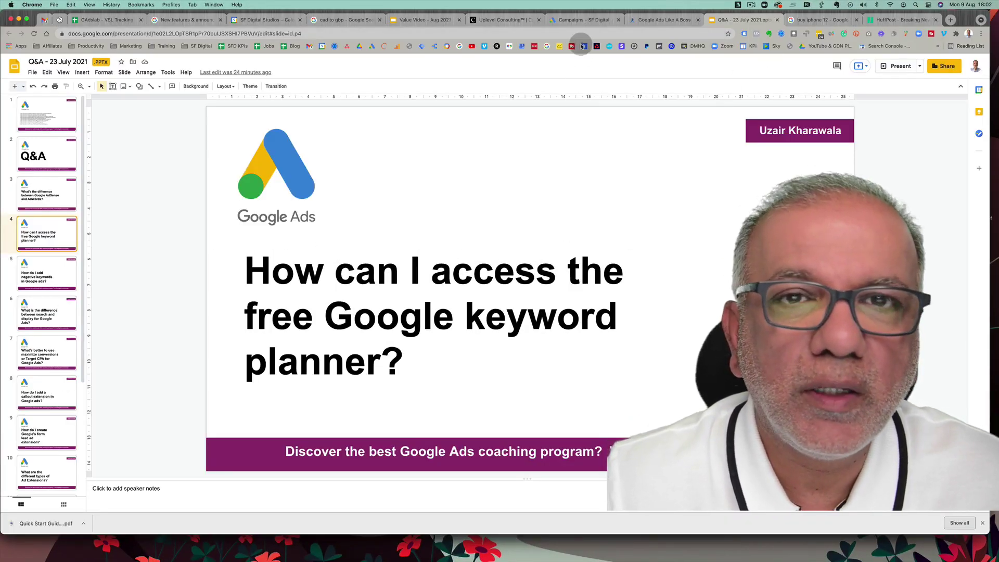
pyautogui.click(582, 22)
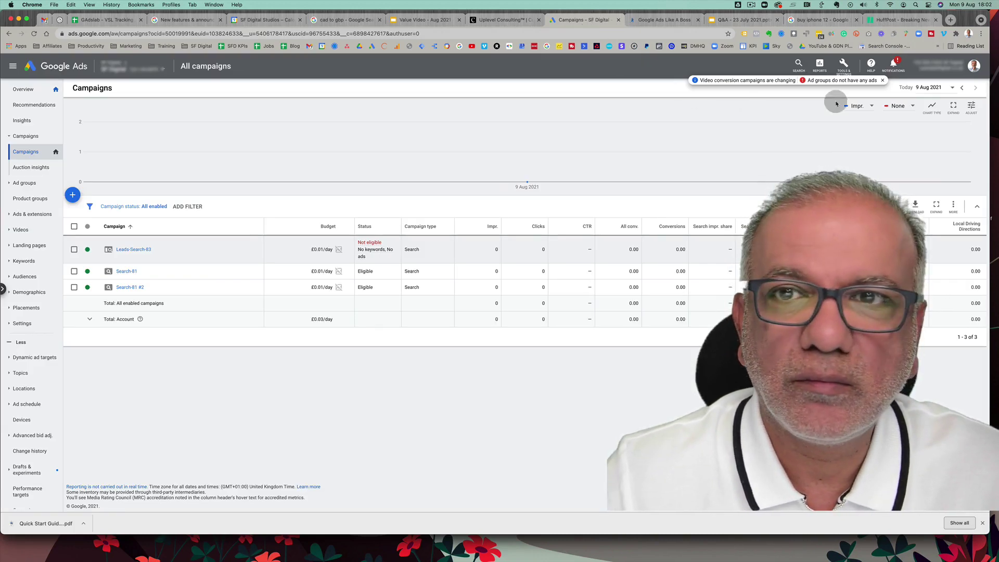
pyautogui.click(882, 80)
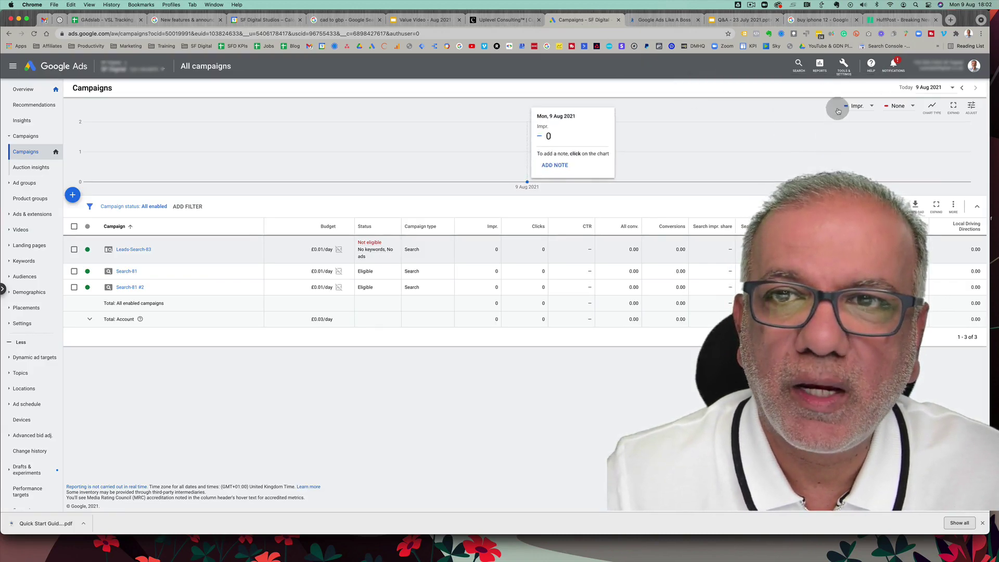
# Open Keyword Planner and discover new keywords starting from the keyword "car insurance"
pyautogui.click(846, 73)
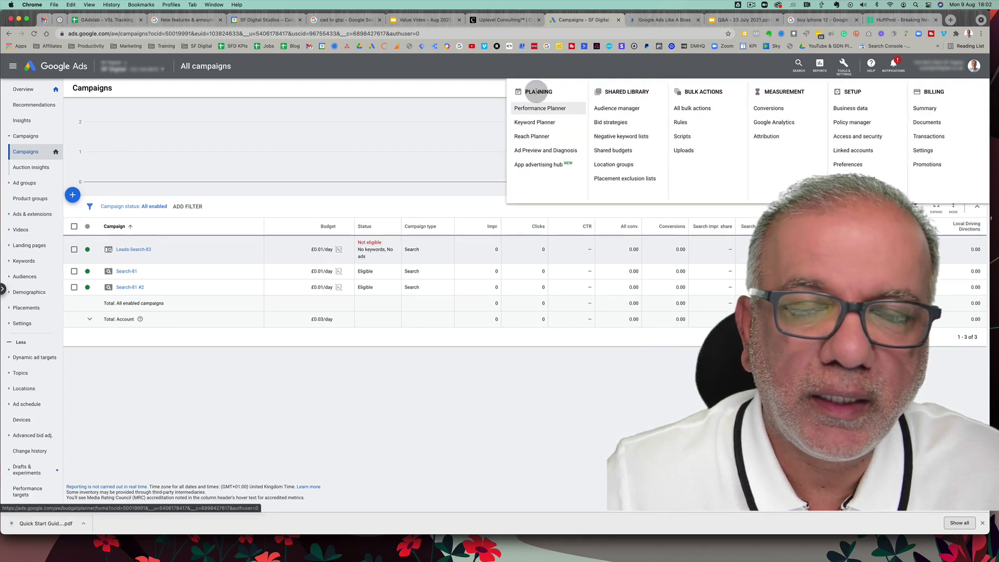
pyautogui.click(532, 124)
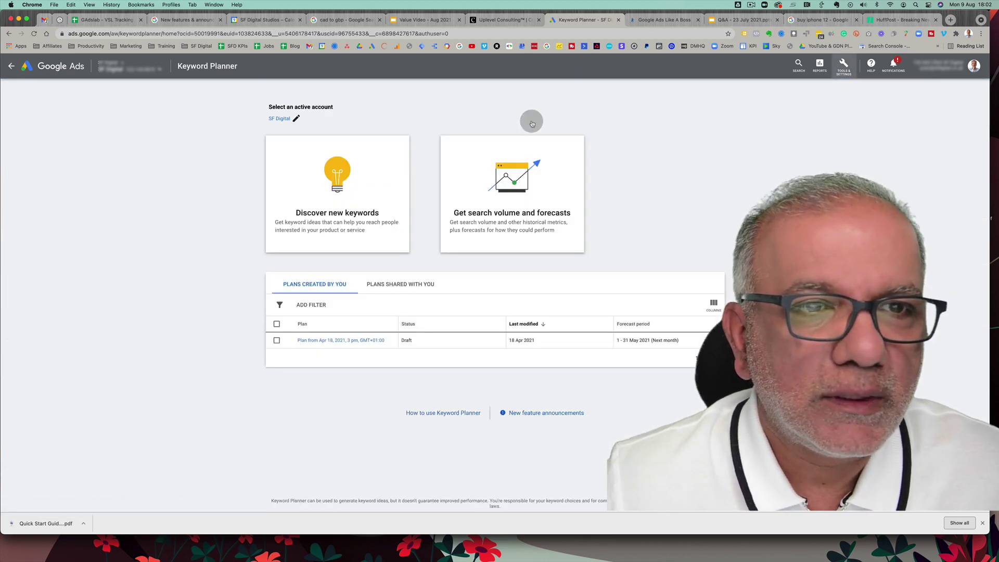
pyautogui.click(336, 192)
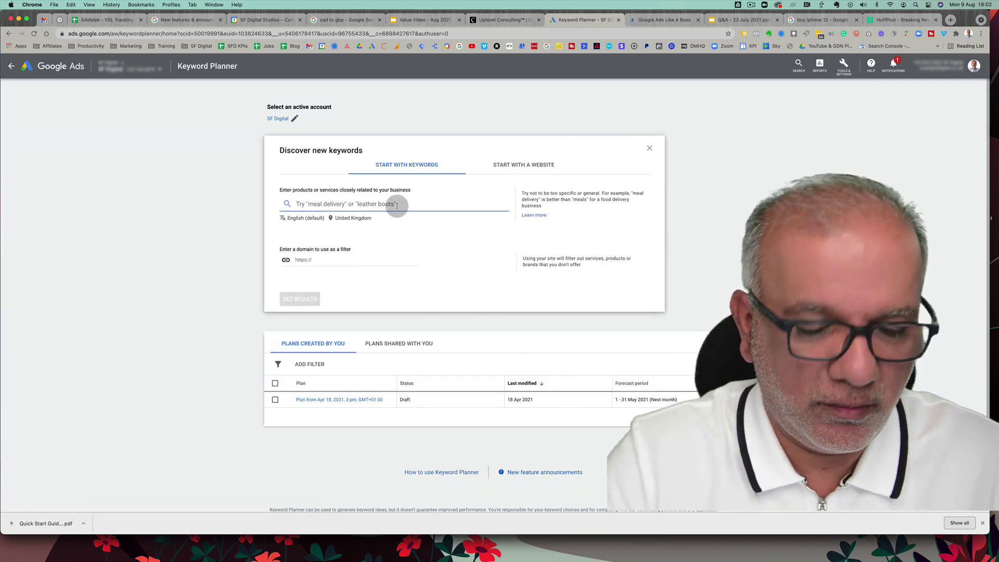
pyautogui.write('ca')
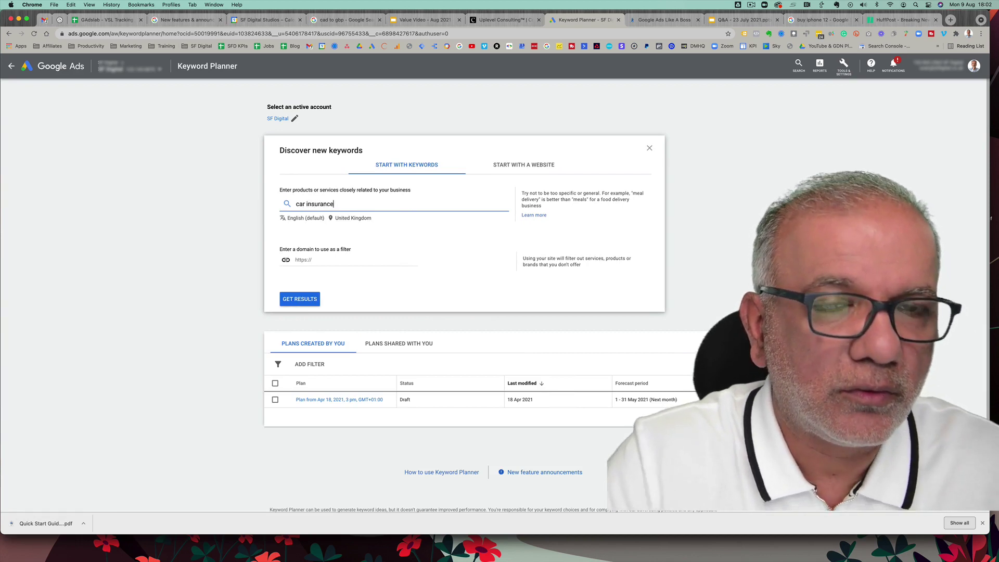
pyautogui.write('r insurance')
pyautogui.click(293, 297)
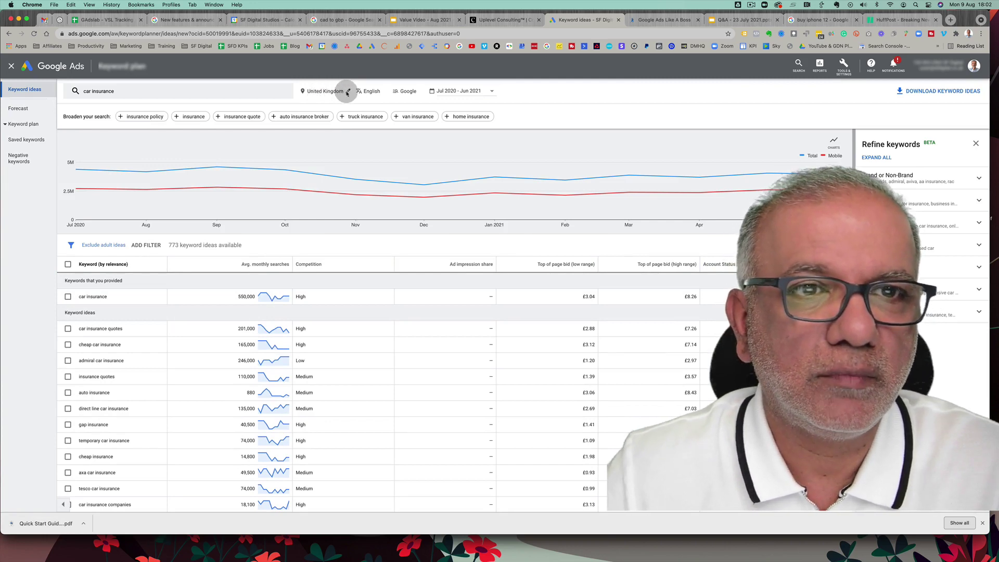
# Add the United States as a targeted location for the keyword ideas and save the location settings
pyautogui.click(347, 92)
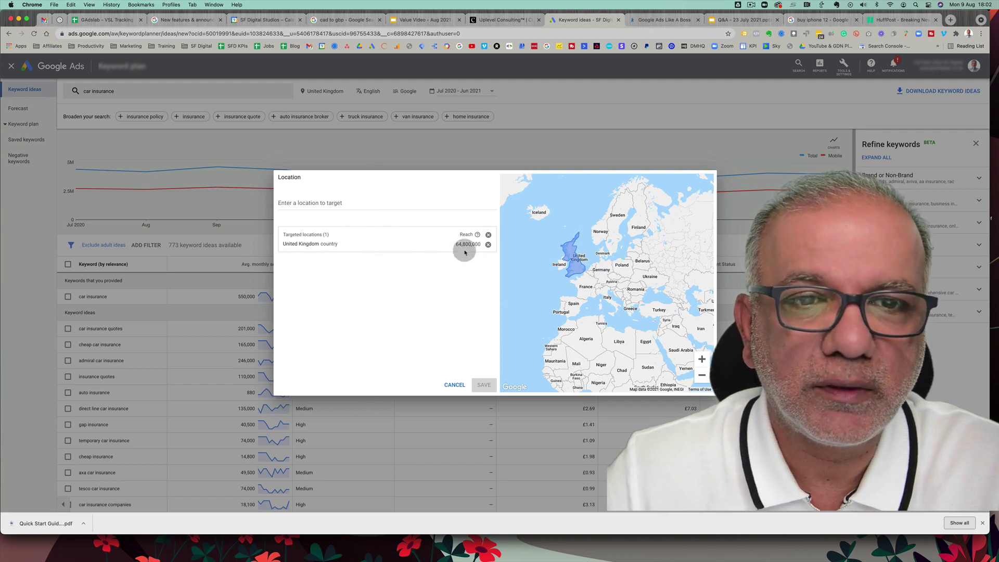
pyautogui.click(334, 203)
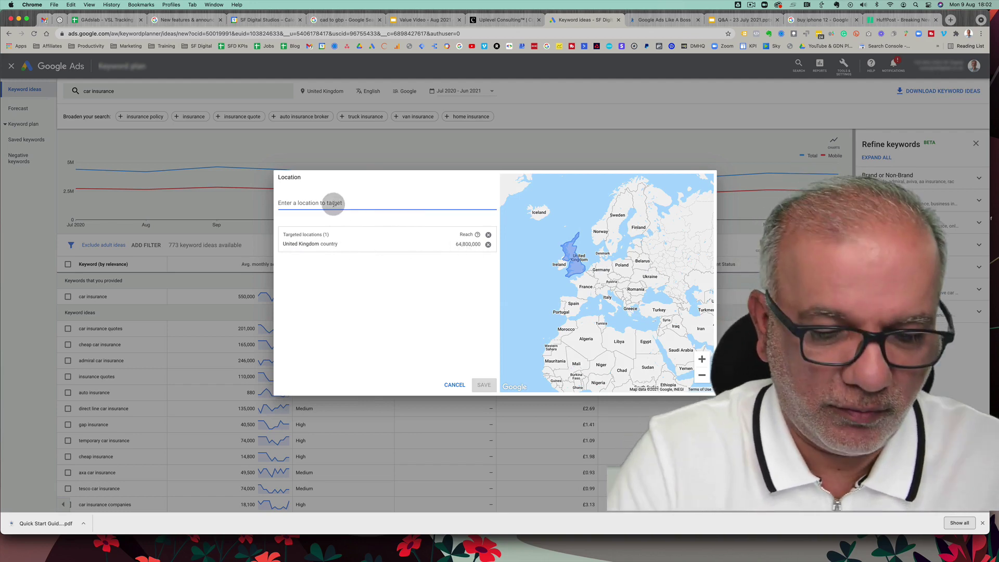
pyautogui.write('usa')
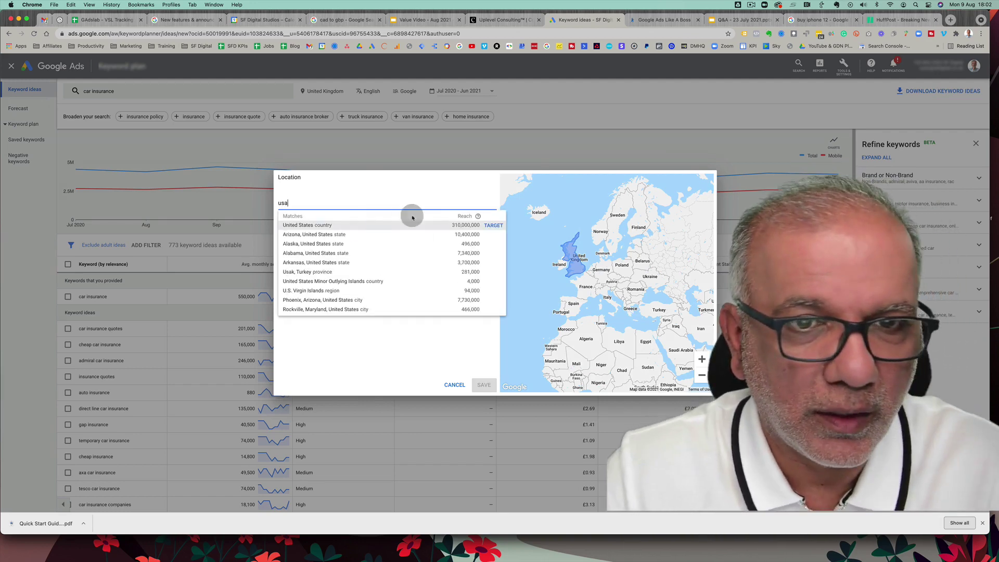
pyautogui.click(490, 225)
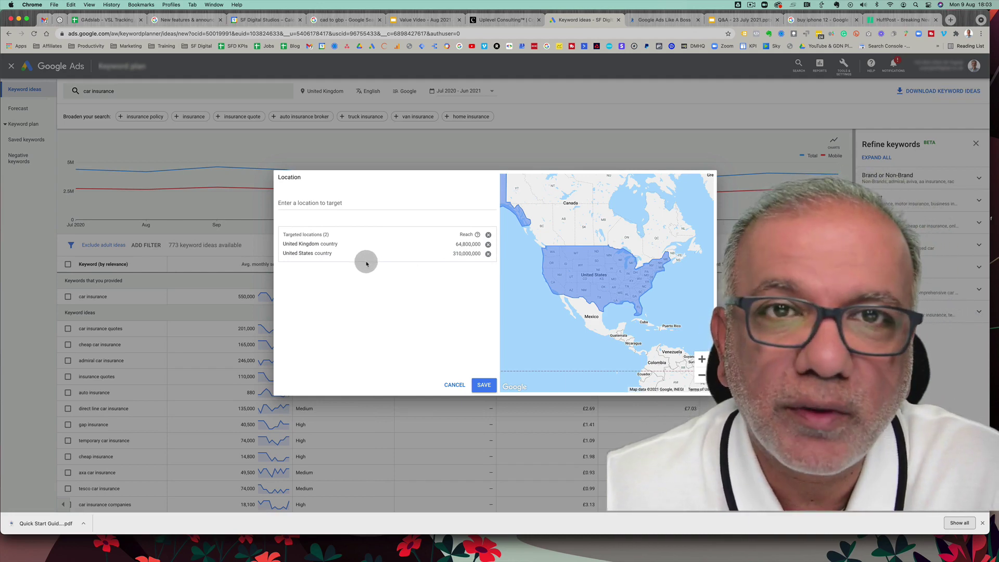
pyautogui.click(484, 386)
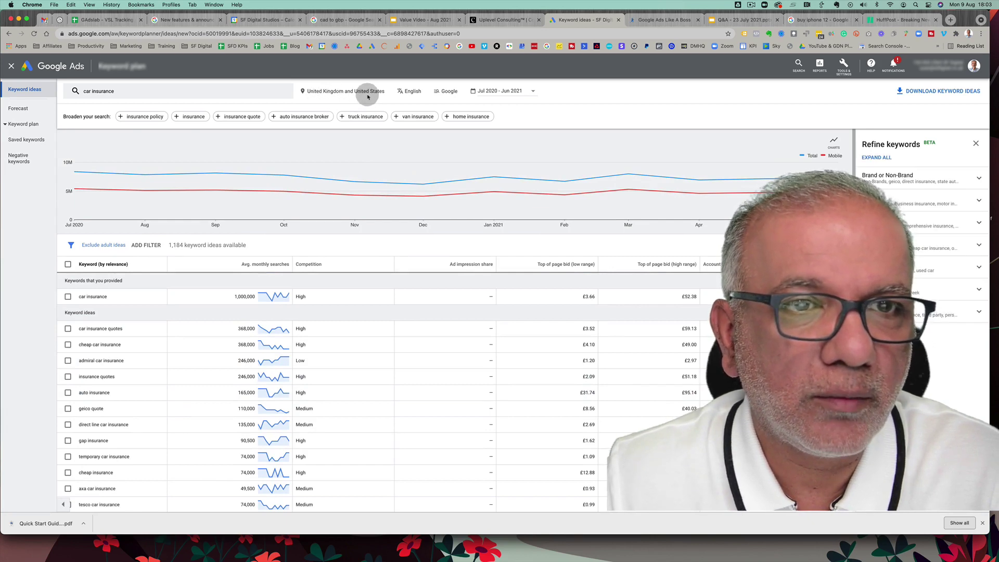
# Remove the United Kingdom from the targeted locations and save the location settings
pyautogui.click(385, 92)
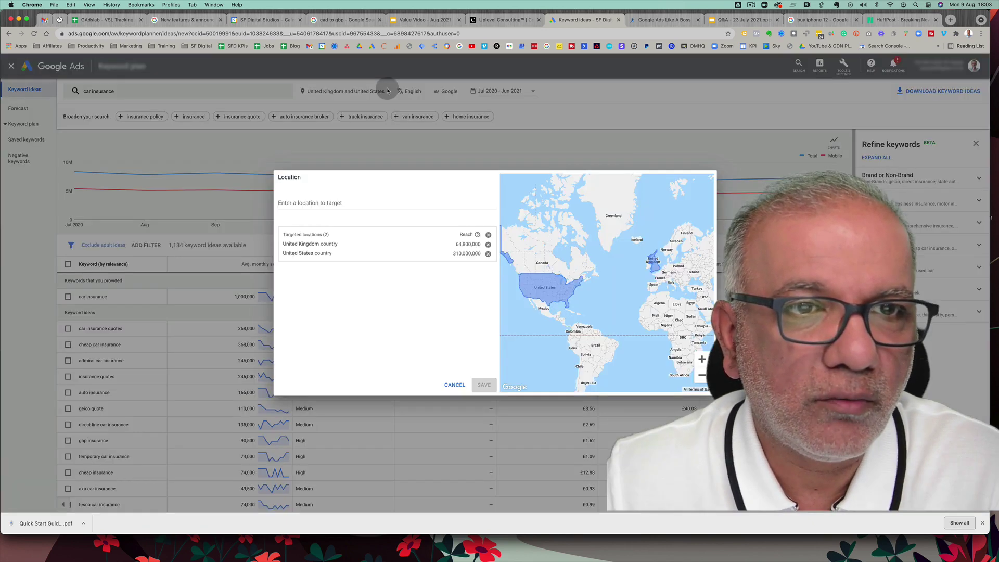
pyautogui.click(488, 245)
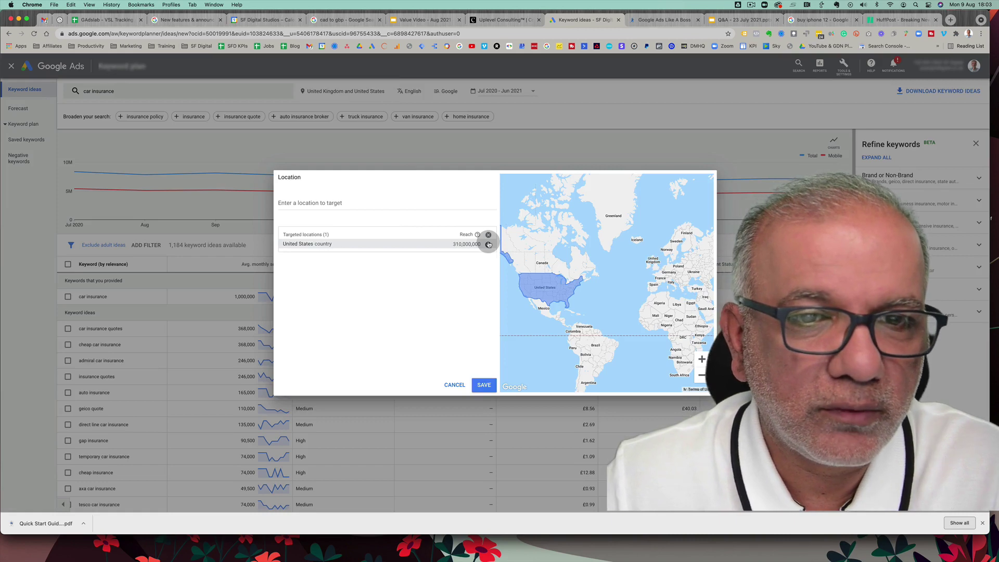
pyautogui.click(483, 386)
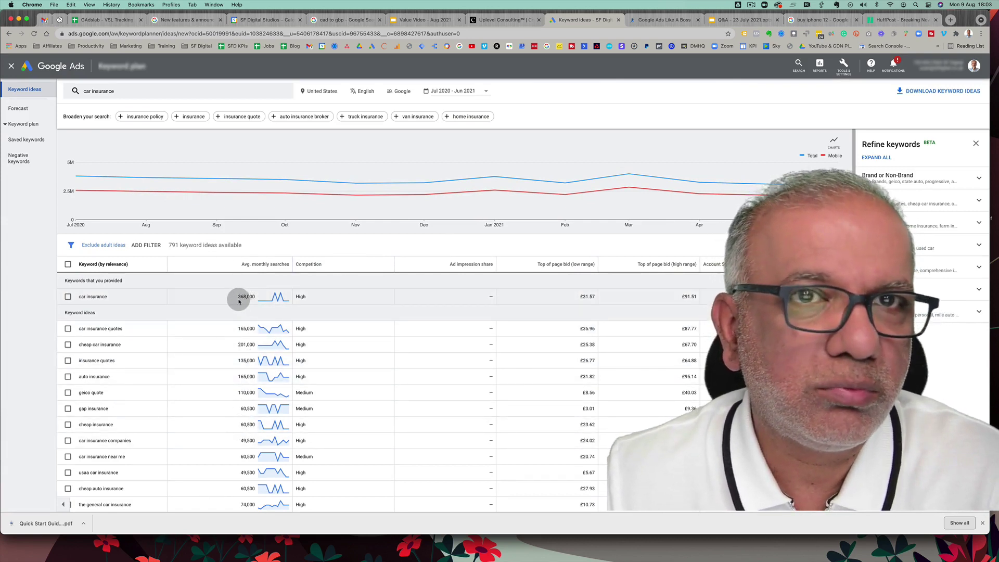
# Review the car insurance keyword ideas and select all keywords listed on the page
pyautogui.moveTo(260, 298)
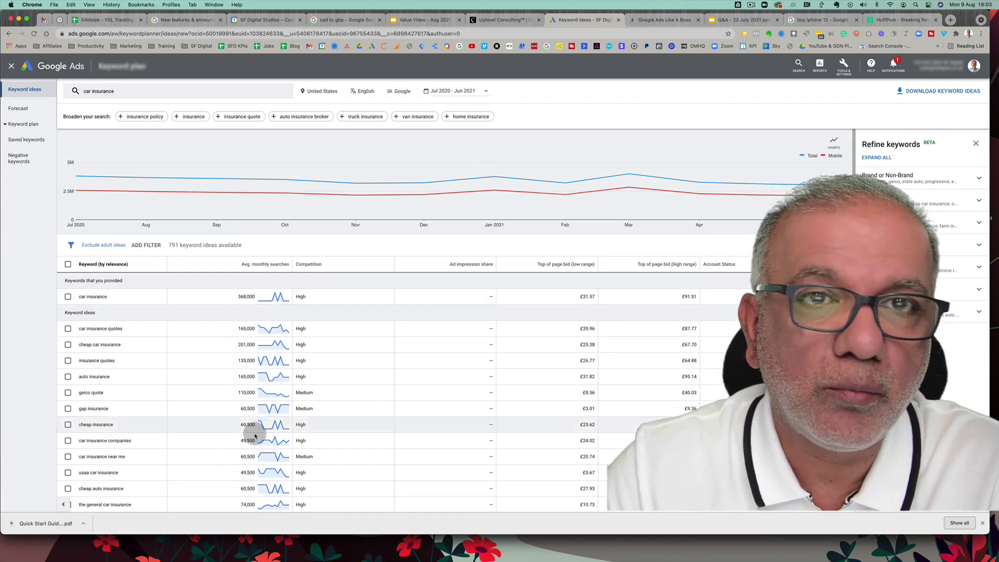
pyautogui.scroll(-5, 239, 394)
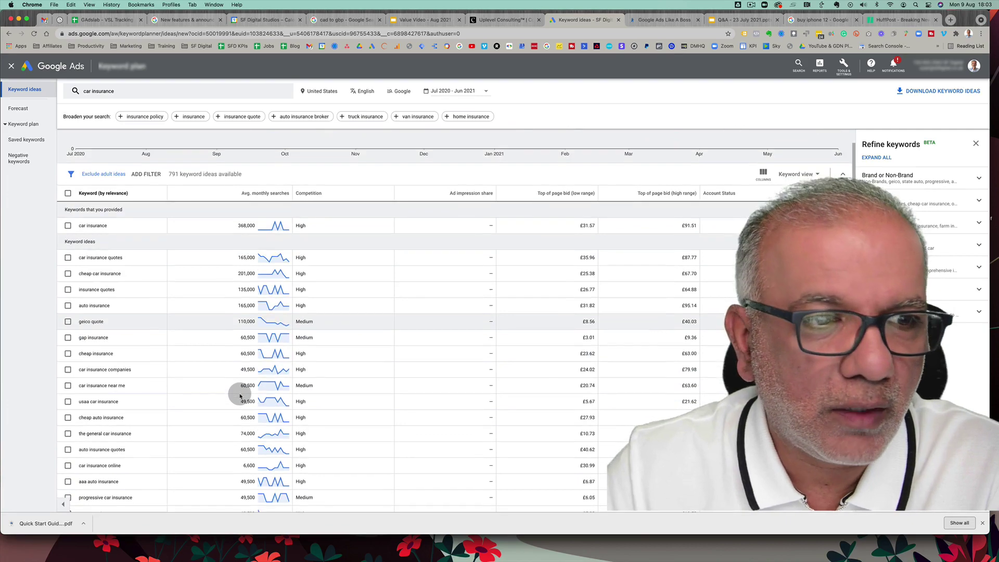
pyautogui.scroll(-10, 239, 396)
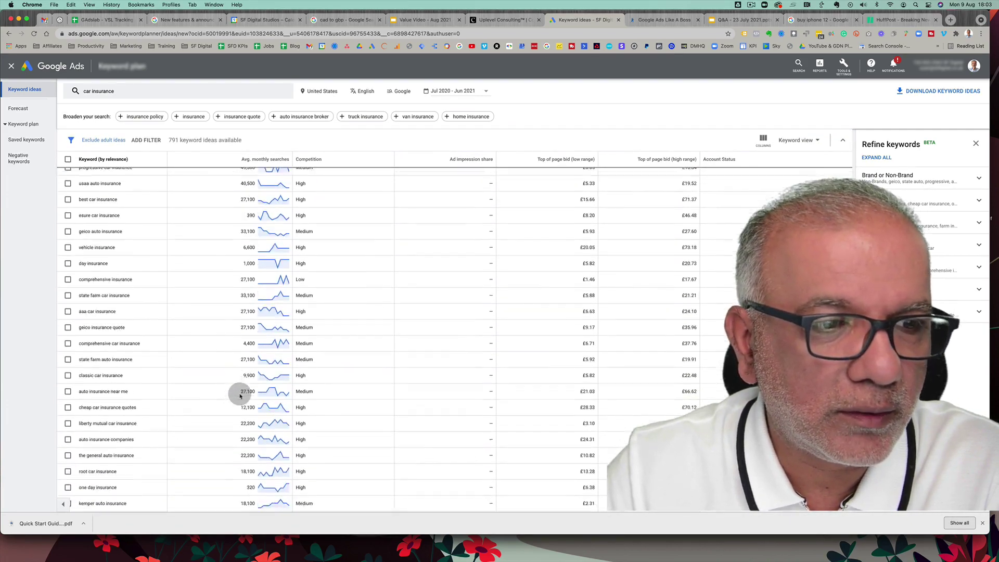
pyautogui.scroll(15, 239, 396)
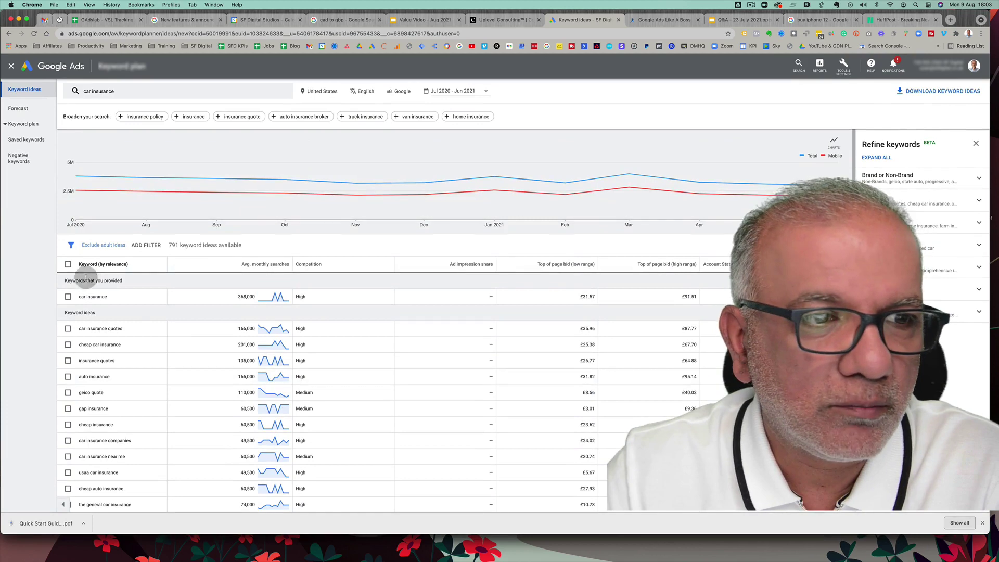
pyautogui.click(67, 264)
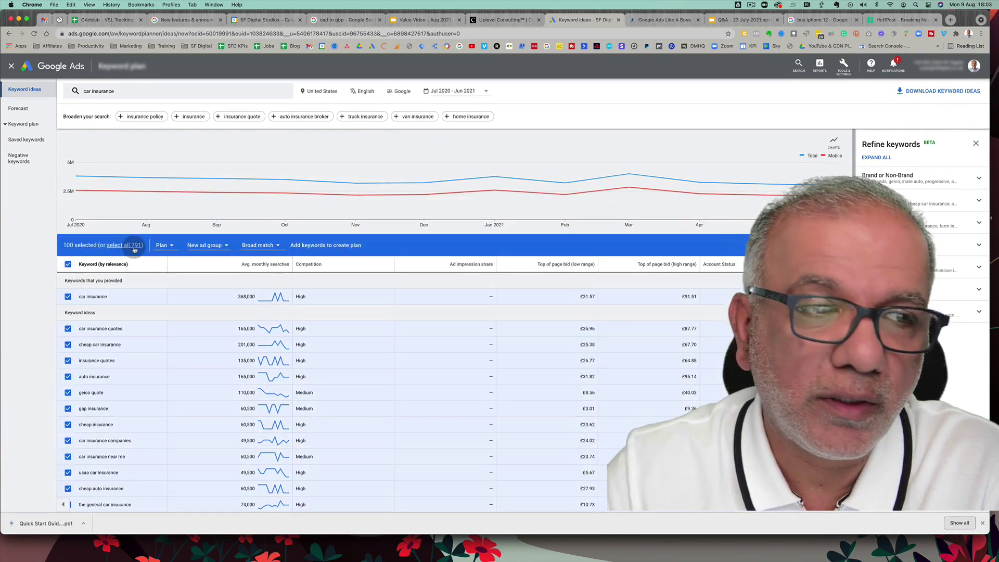
# Examine the plan, new ad group and match type options for adding the selected keywords
pyautogui.click(172, 249)
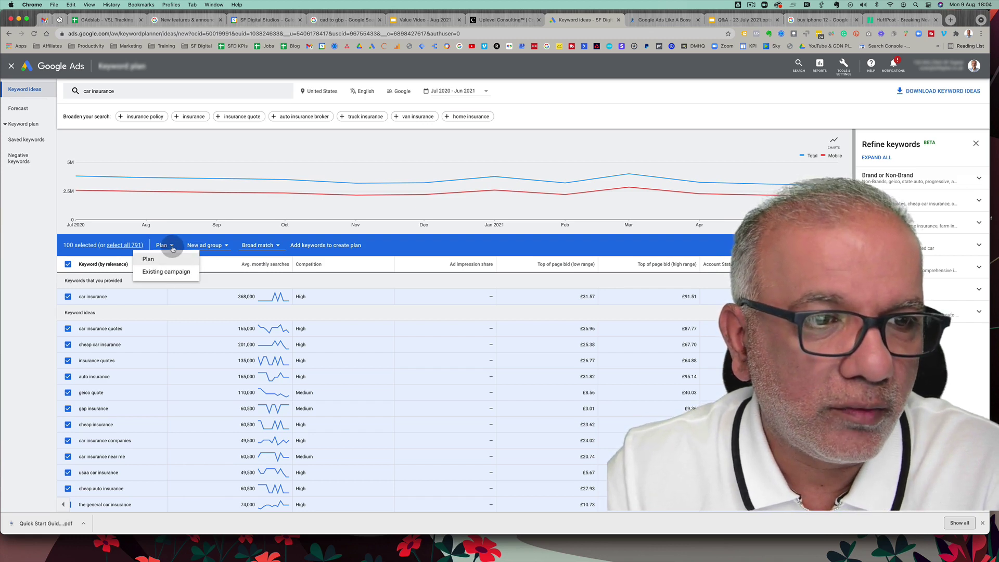
pyautogui.click(172, 247)
pyautogui.click(230, 250)
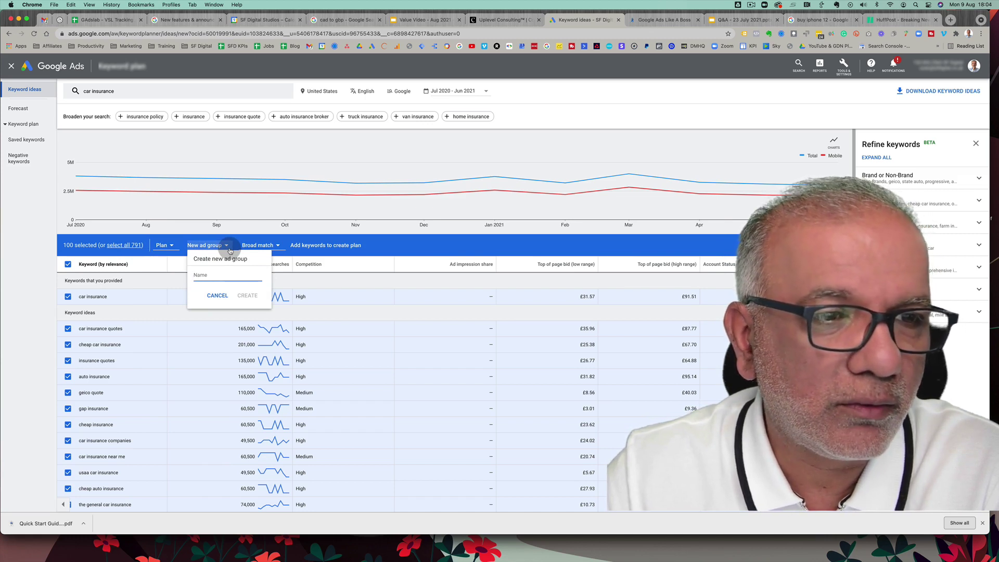
pyautogui.click(224, 245)
pyautogui.click(218, 295)
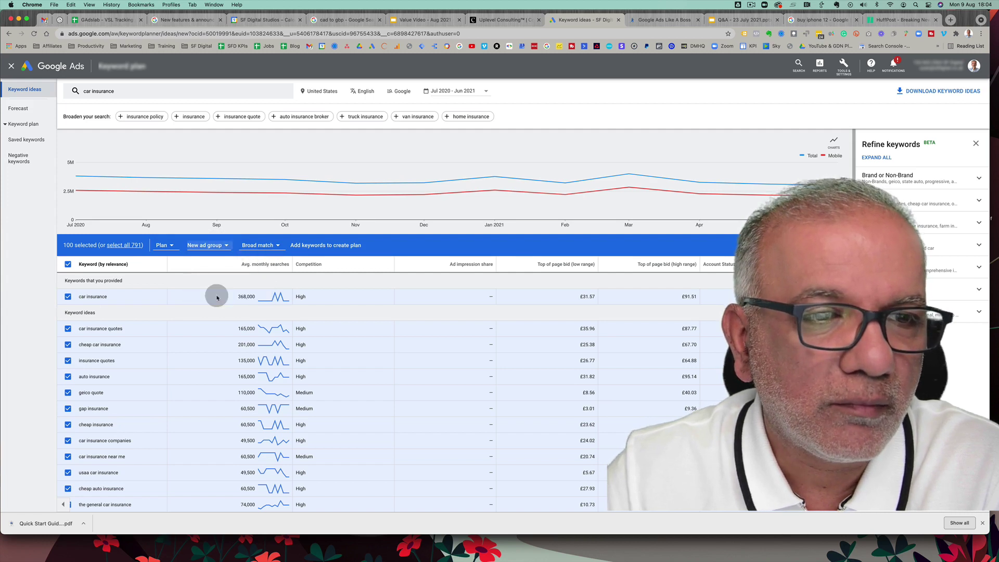
pyautogui.click(278, 245)
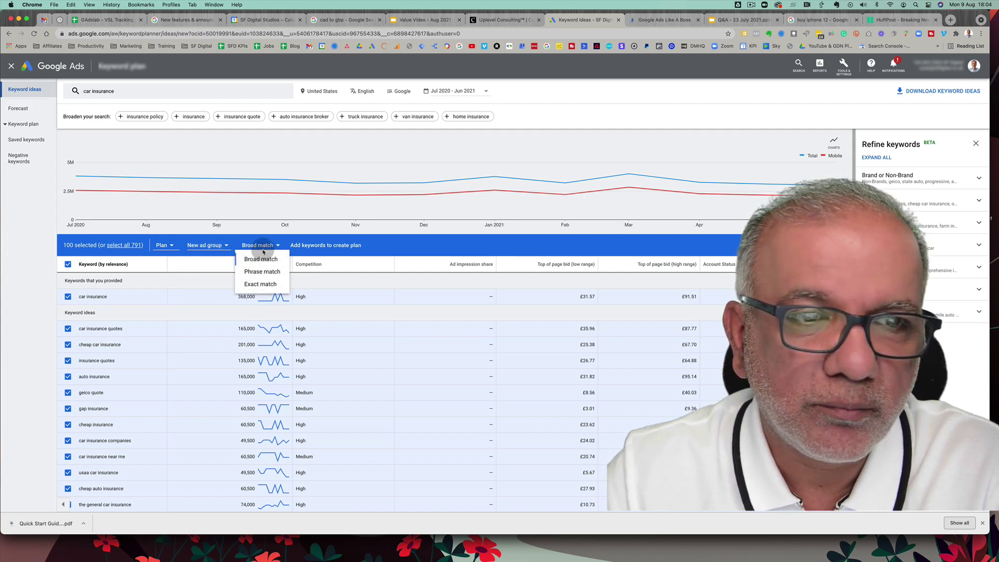
pyautogui.click(274, 248)
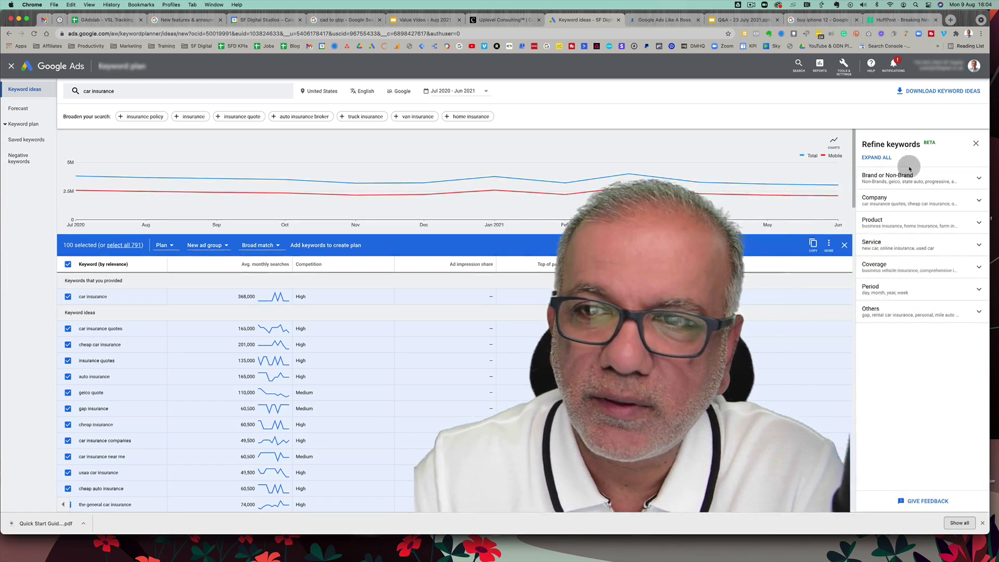
# Expand the Brand or Non-Brand keyword refinement and examine its company, car make and other brand filters
pyautogui.click(906, 182)
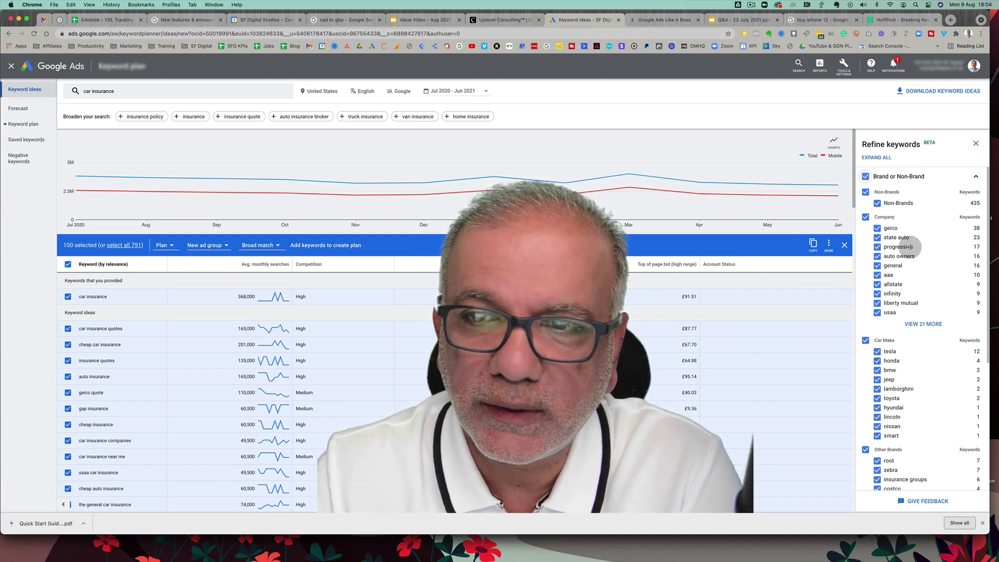
pyautogui.scroll(-2, 893, 295)
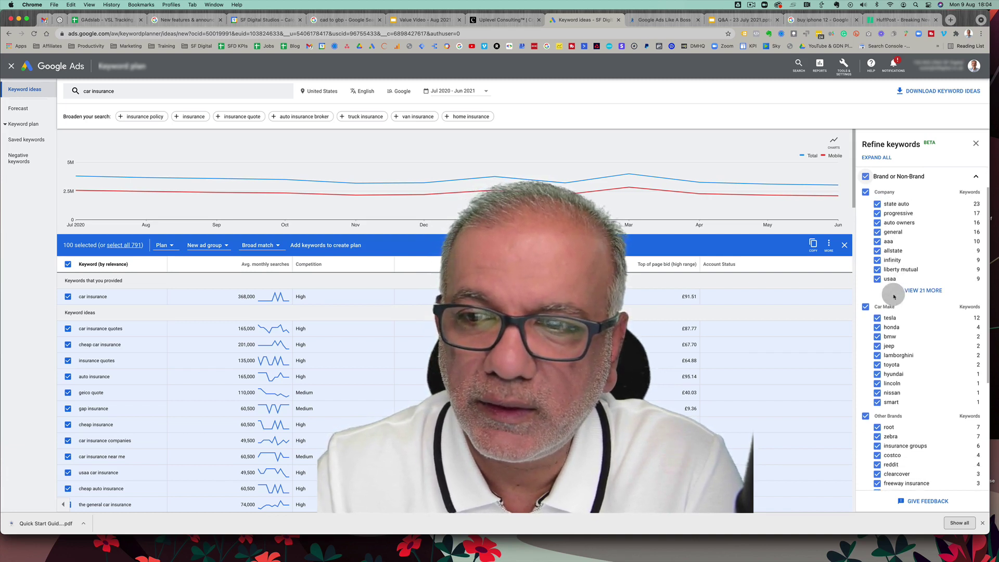
pyautogui.scroll(-3, 892, 385)
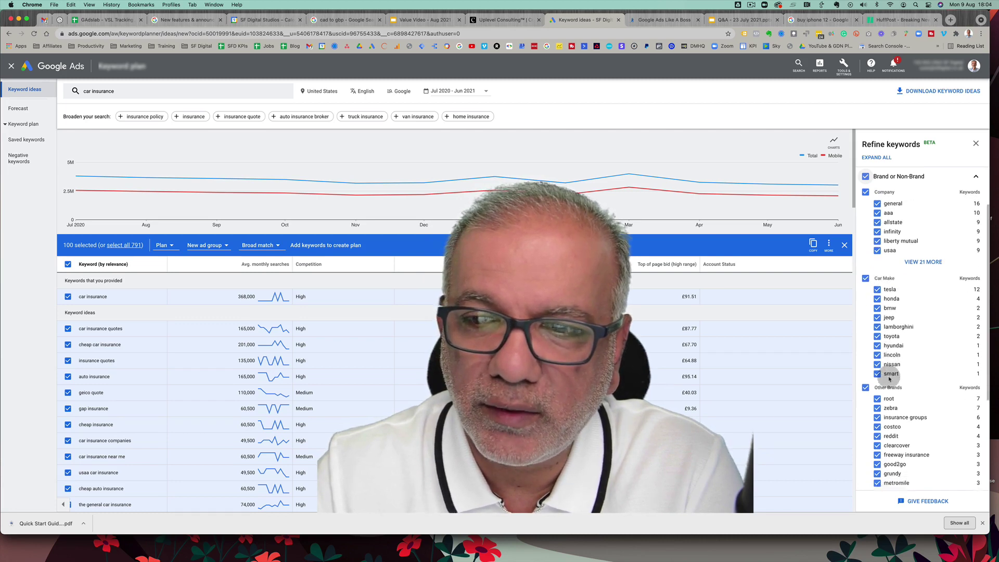
pyautogui.scroll(-4, 893, 425)
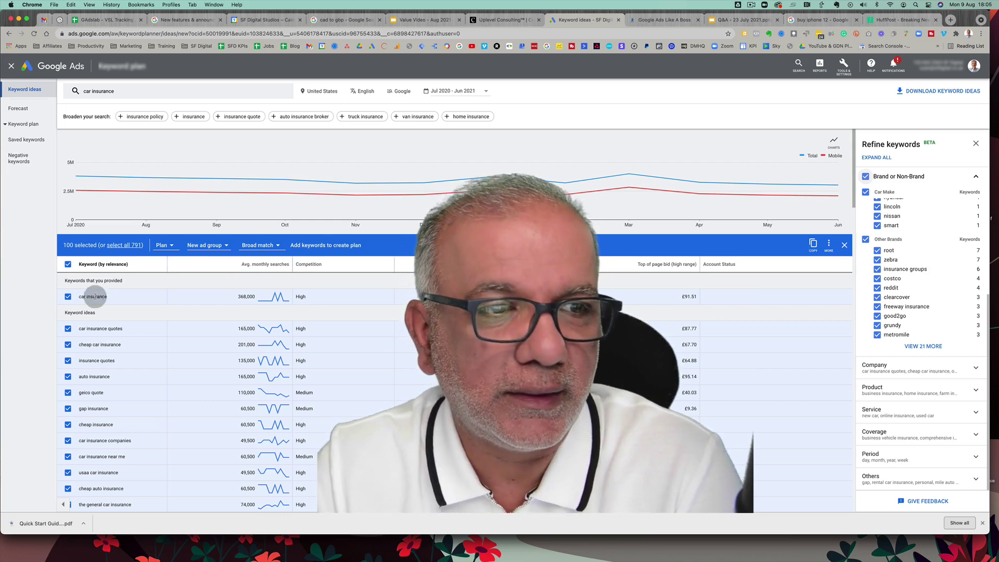
# Reduce the keyword selection to only "car insurance" and go through the Brand or Non-Brand filters again
pyautogui.click(67, 264)
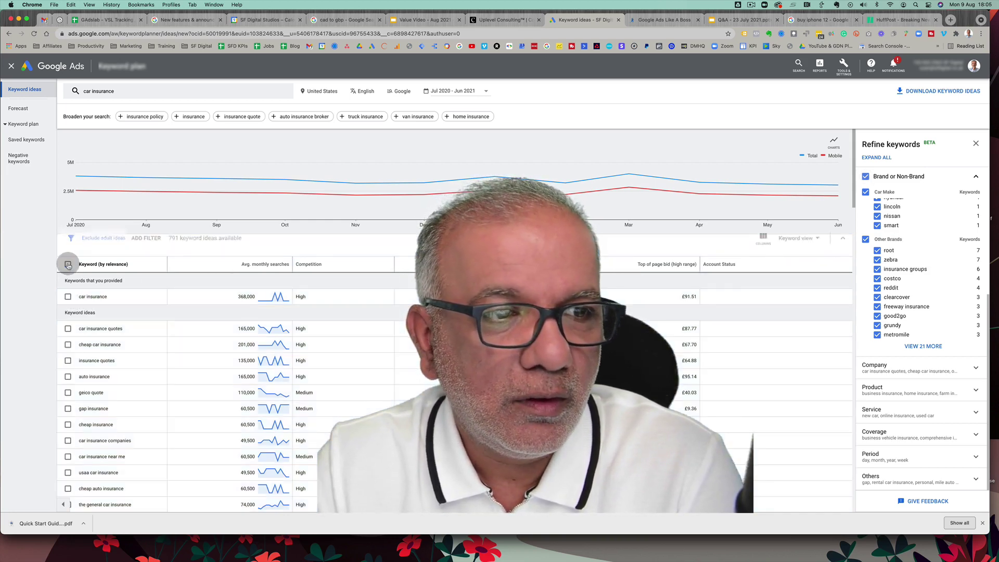
pyautogui.click(69, 297)
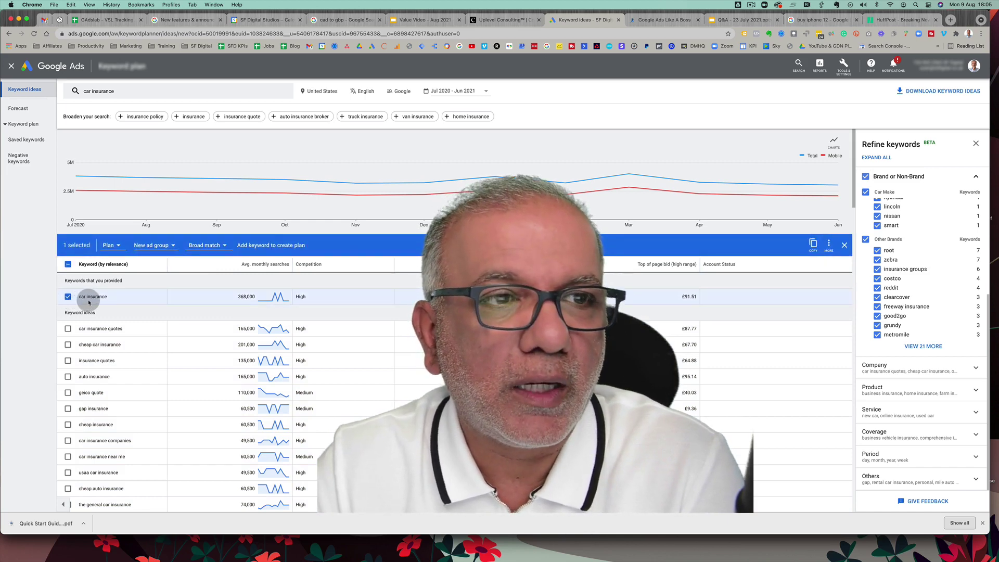
pyautogui.scroll(3, 896, 294)
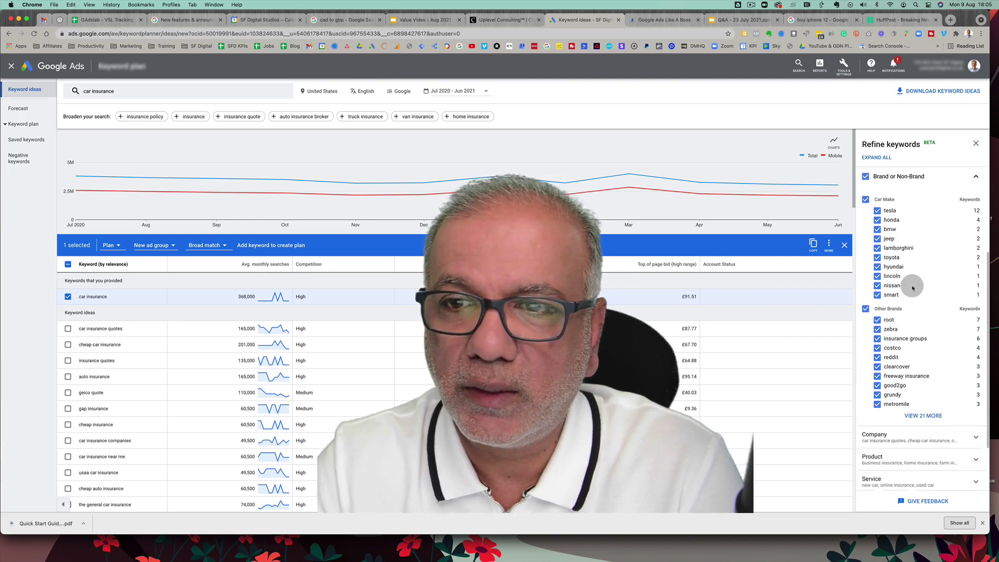
pyautogui.scroll(5, 893, 271)
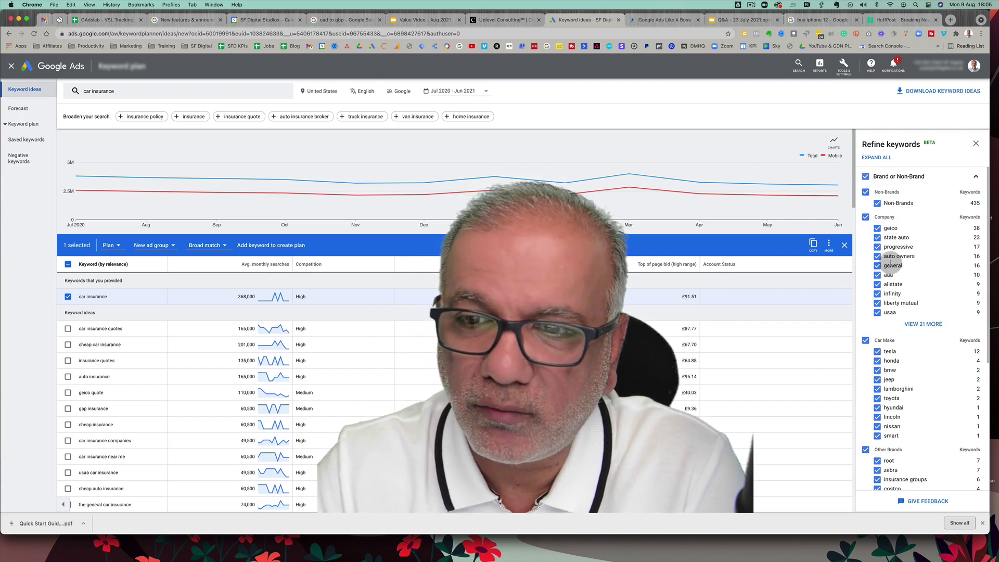
pyautogui.scroll(-5, 892, 281)
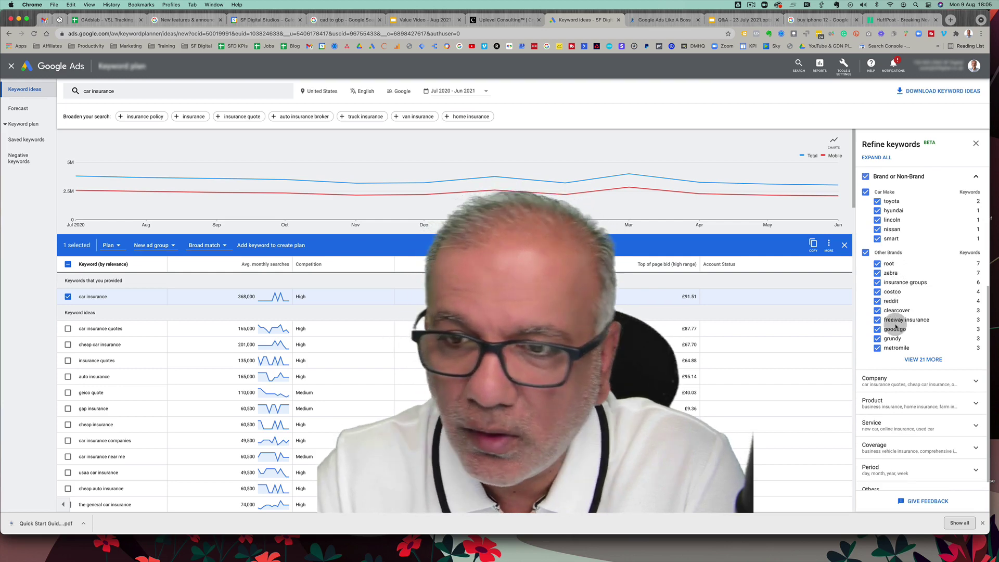
# Expand the Company keyword refinement and examine its car insurance quotes, cheap car insurance and online car insurance groups
pyautogui.click(904, 382)
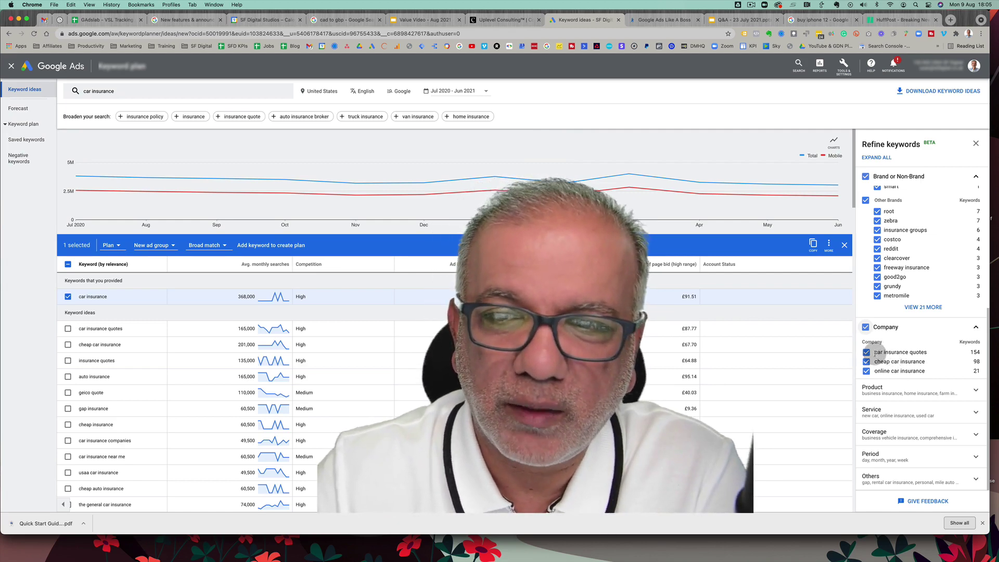
pyautogui.moveTo(878, 354); pyautogui.dragTo(925, 363)
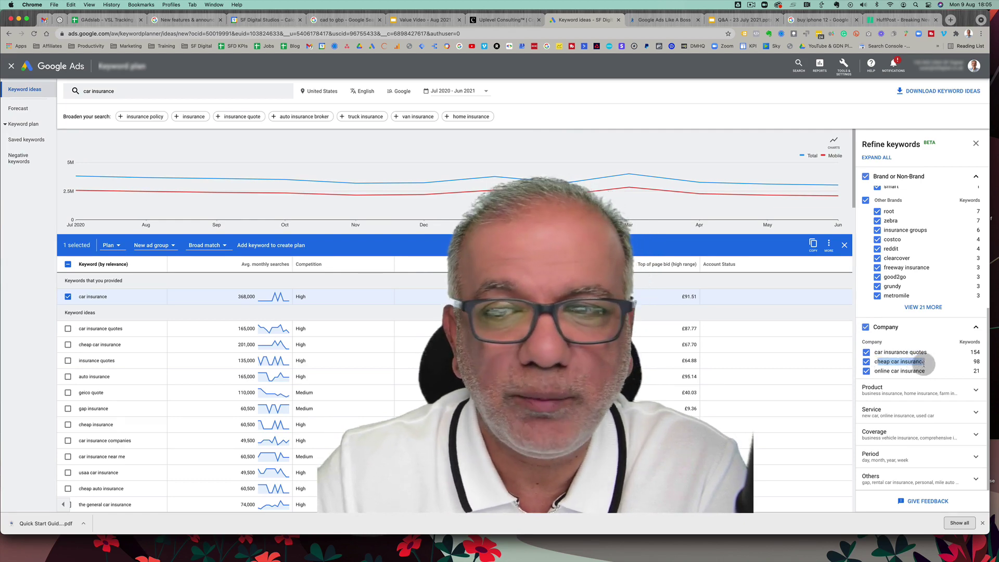
pyautogui.click(875, 371)
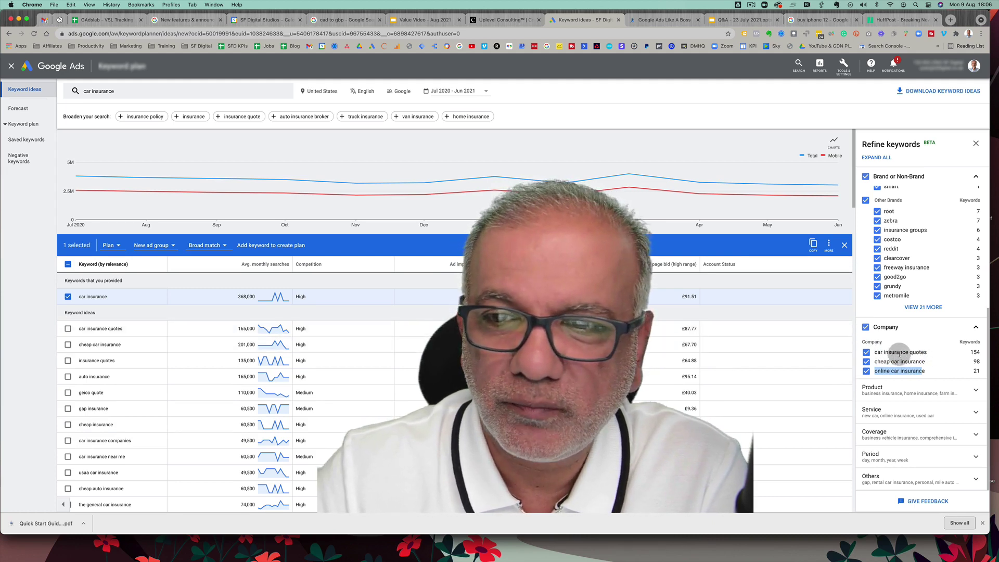
pyautogui.moveTo(877, 352); pyautogui.dragTo(915, 351)
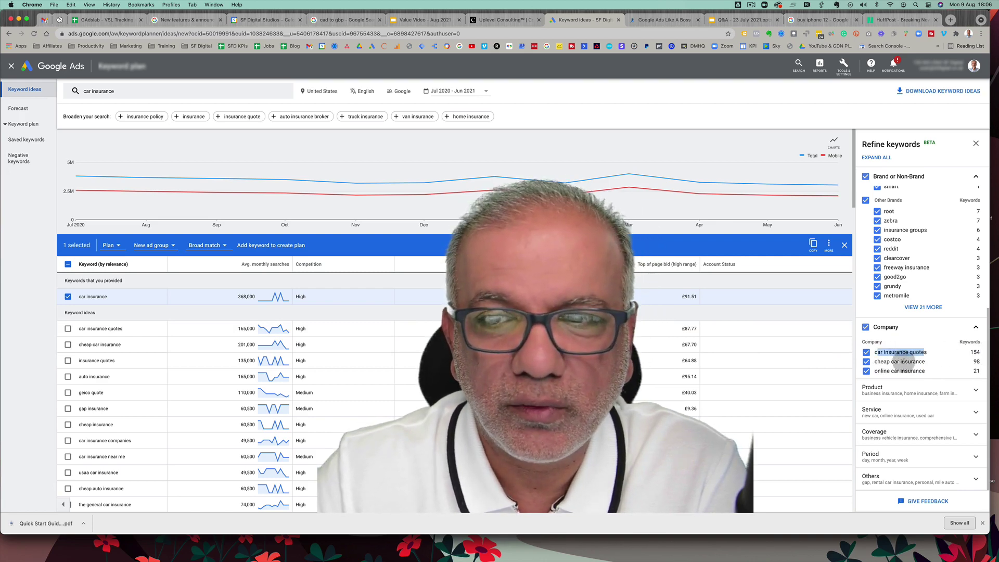
pyautogui.click(881, 364)
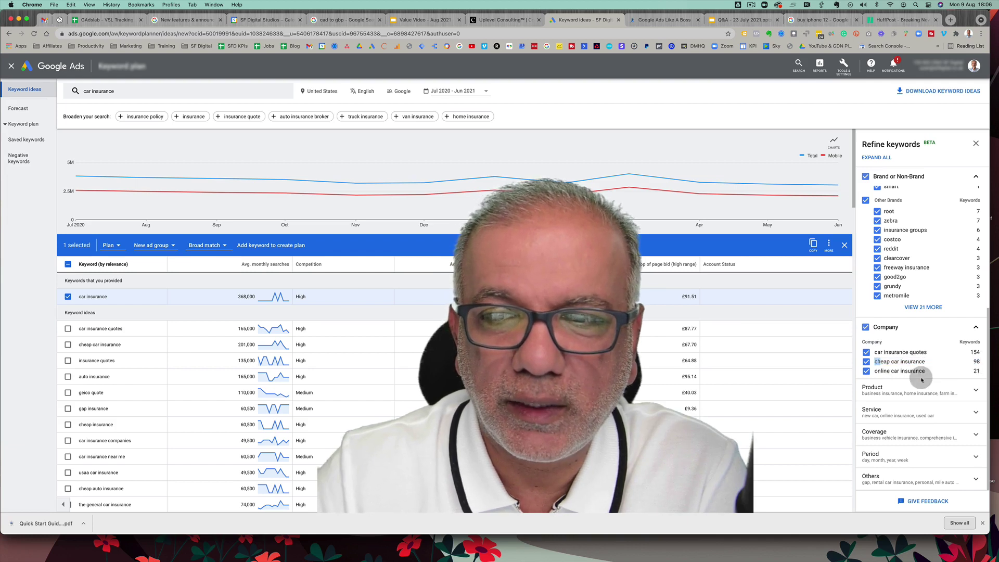
# Expand the Product keyword refinement to view its insurance types, and select all keywords listed on the page
pyautogui.click(892, 391)
pyautogui.scroll(-2, 893, 364)
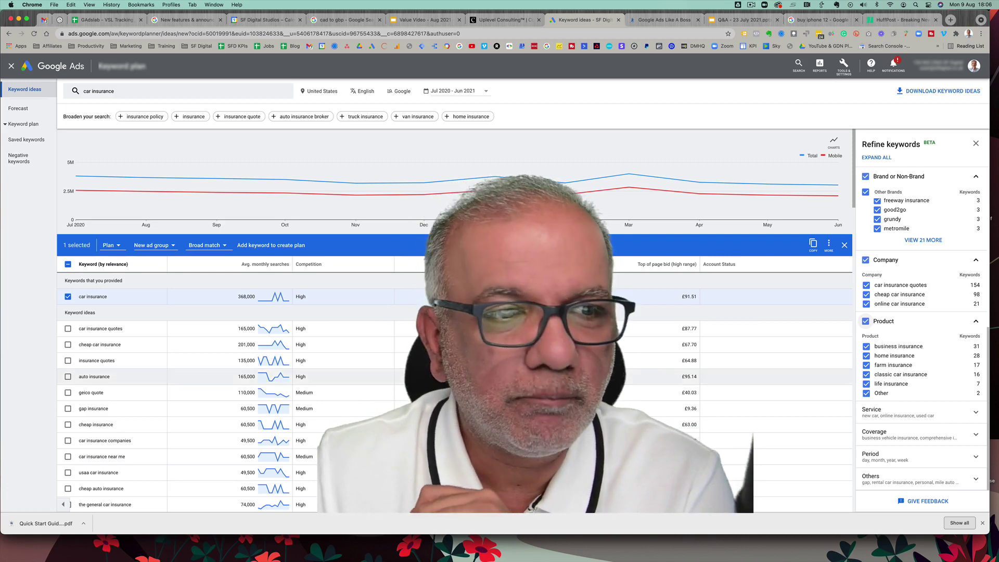
pyautogui.click(67, 265)
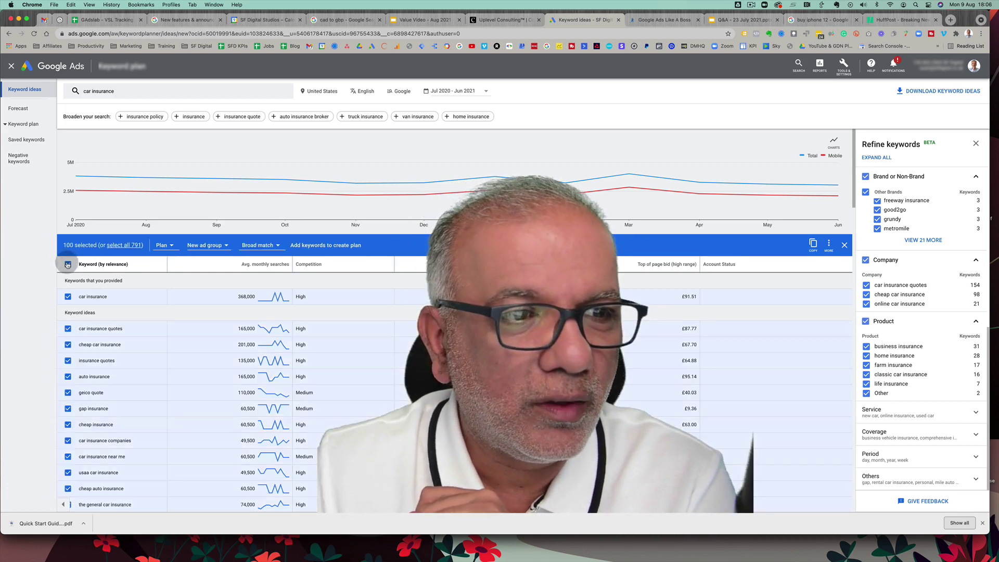
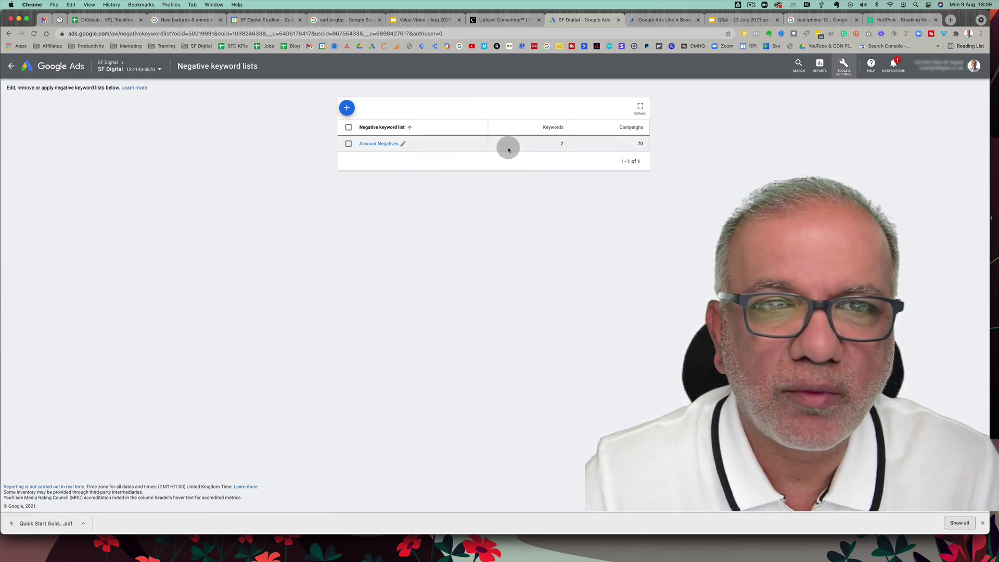
pyautogui.click(347, 108)
pyautogui.click(346, 112)
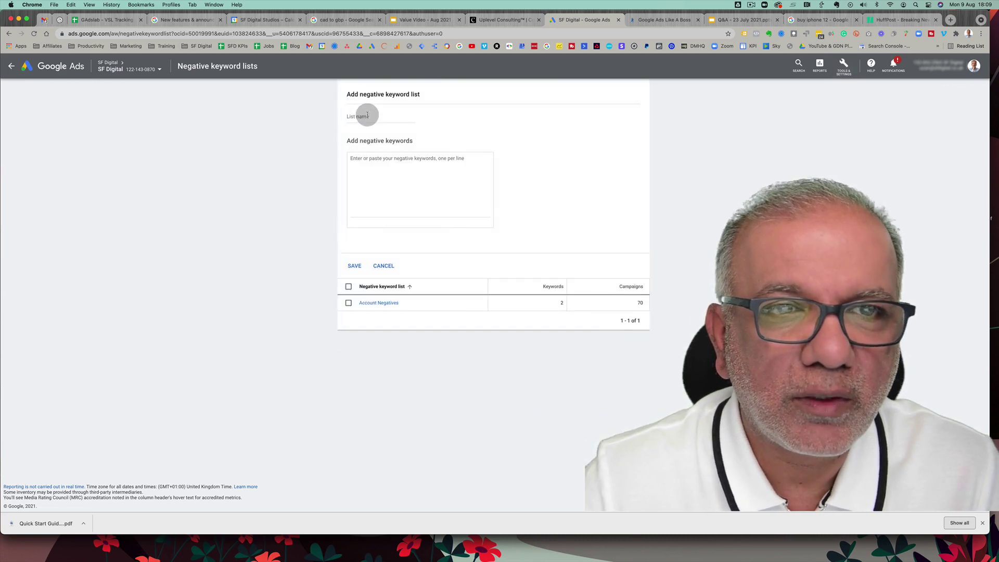
pyautogui.write('A')
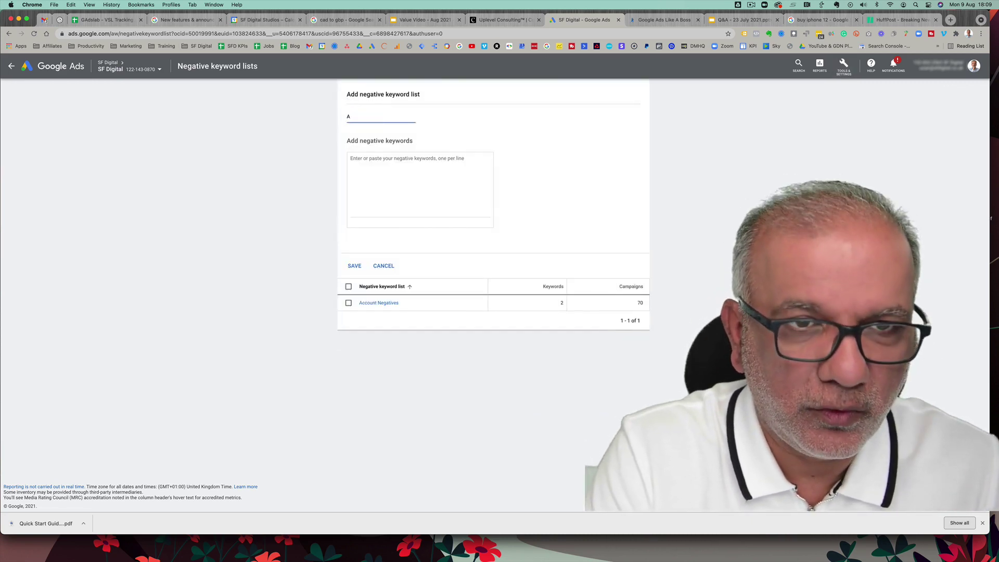
pyautogui.write('ccount Level Negatives')
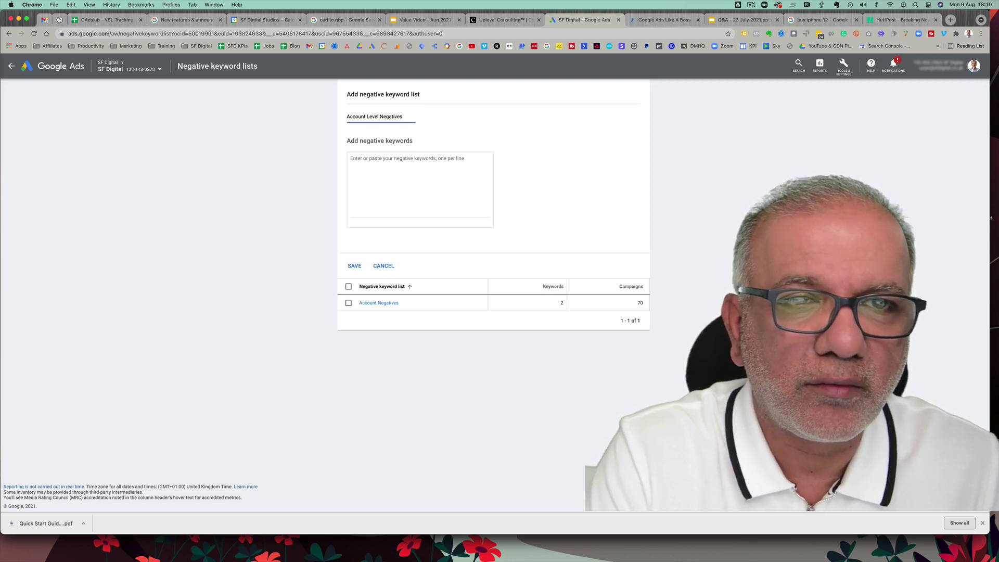
pyautogui.click(371, 183)
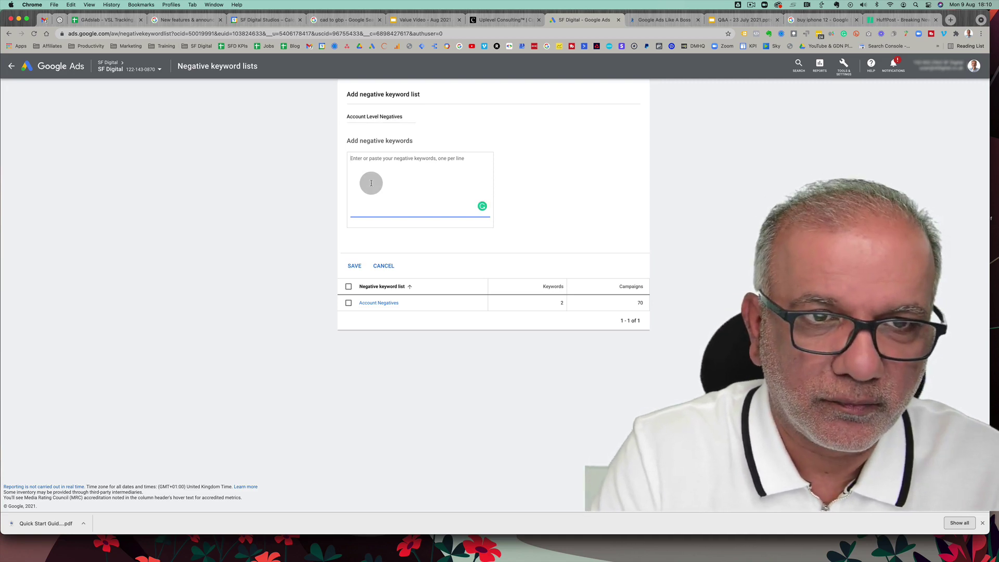
pyautogui.write('1tes')
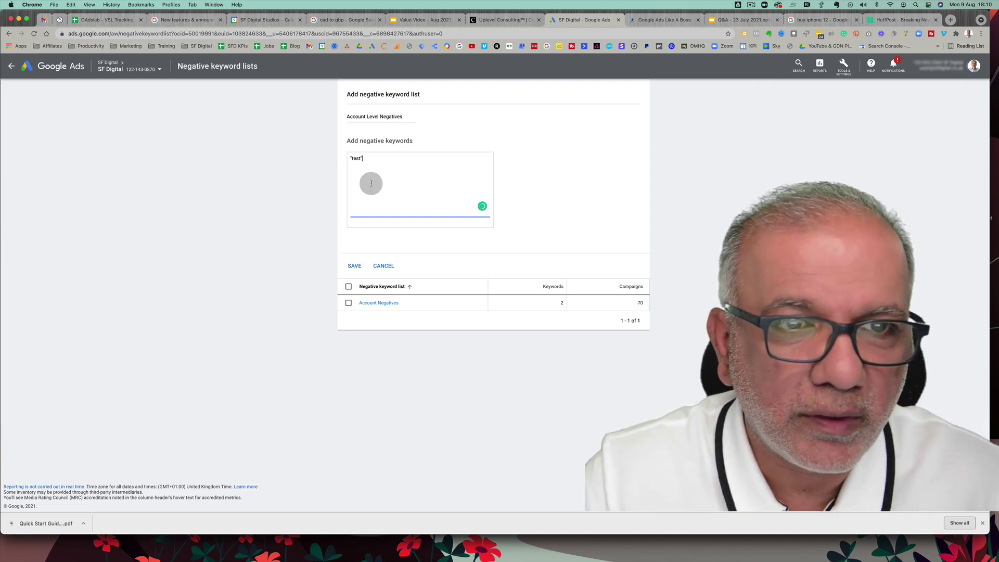
pyautogui.press('BackSpace')
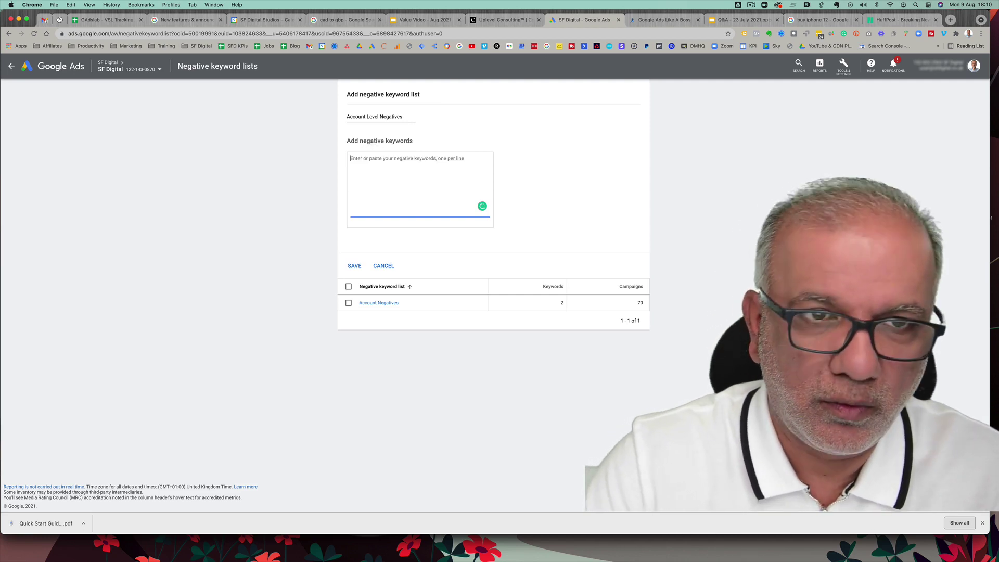
pyautogui.click(383, 266)
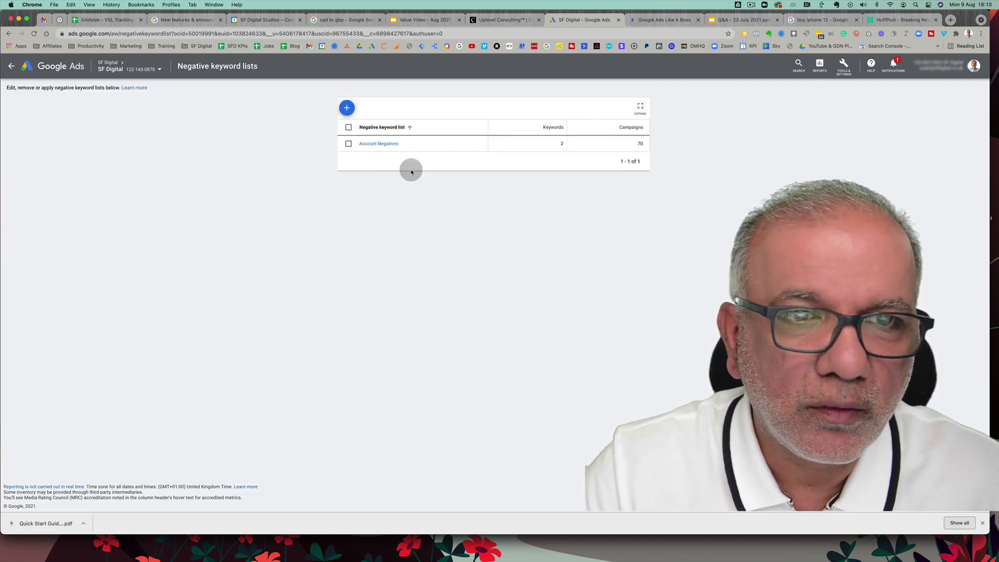
# Create and save a negative keyword list named "Account Level Negatives" containing the phrase-match negative keyword "test"
pyautogui.click(347, 108)
pyautogui.click(357, 115)
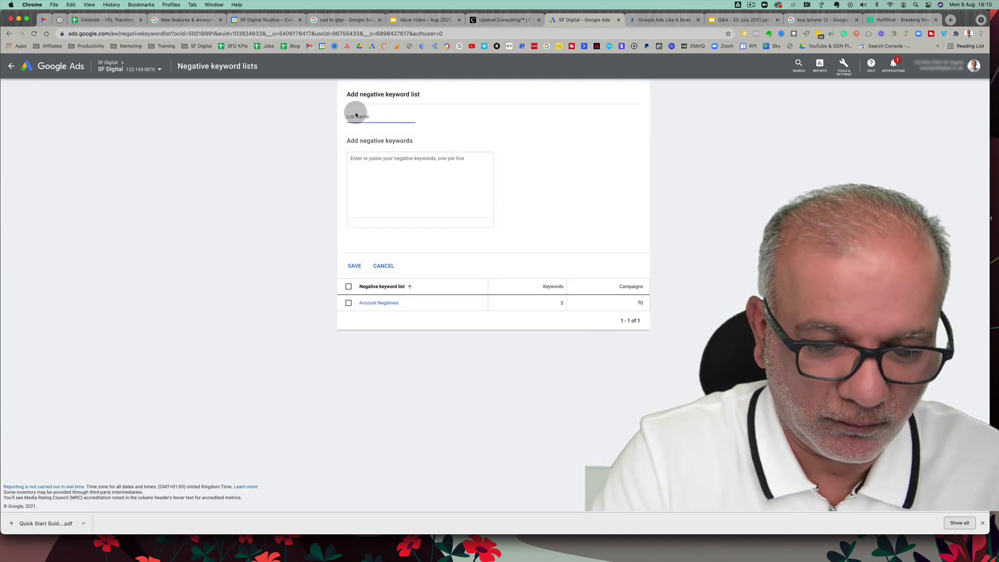
pyautogui.write('Account Le')
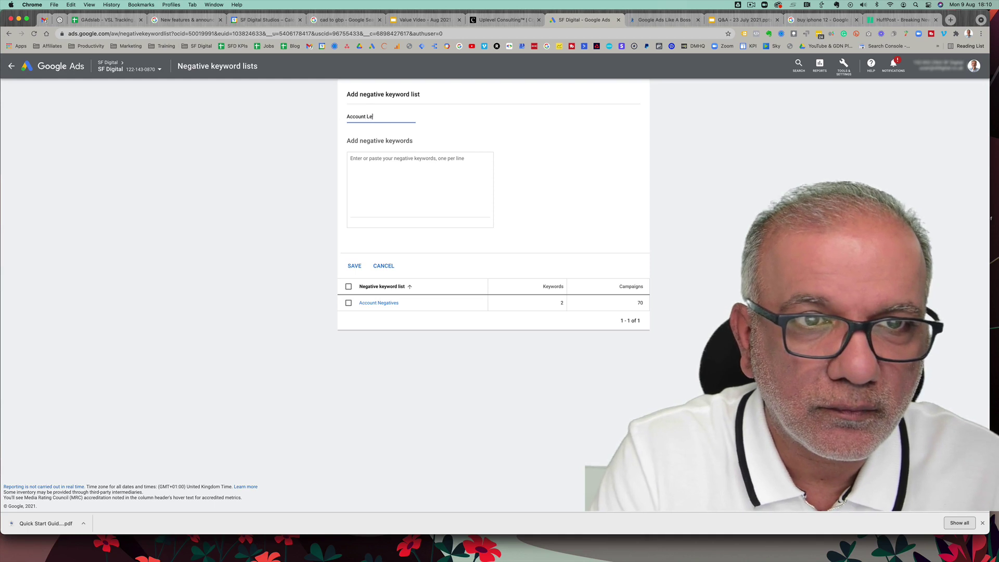
pyautogui.write('vel Negatives')
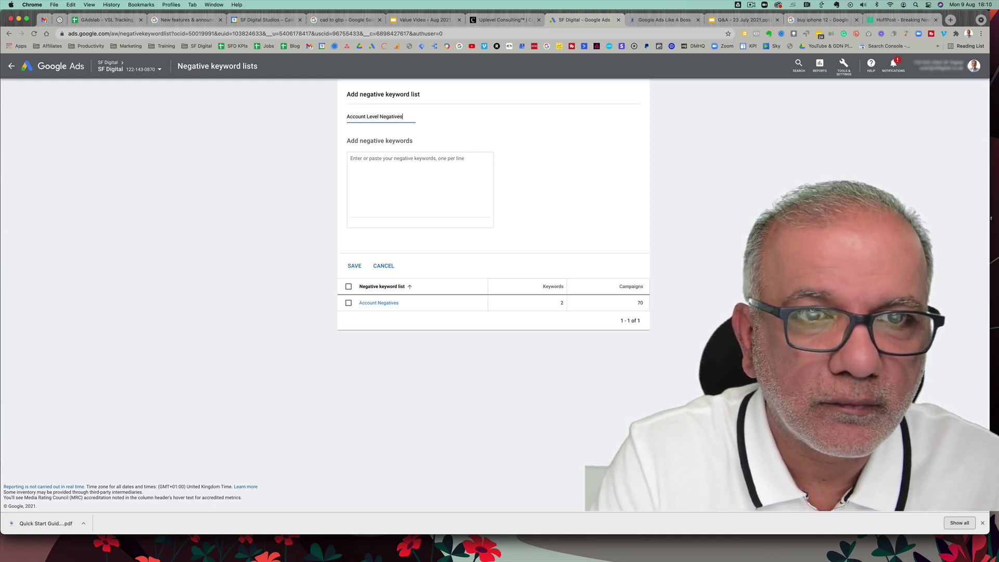
pyautogui.click(364, 158)
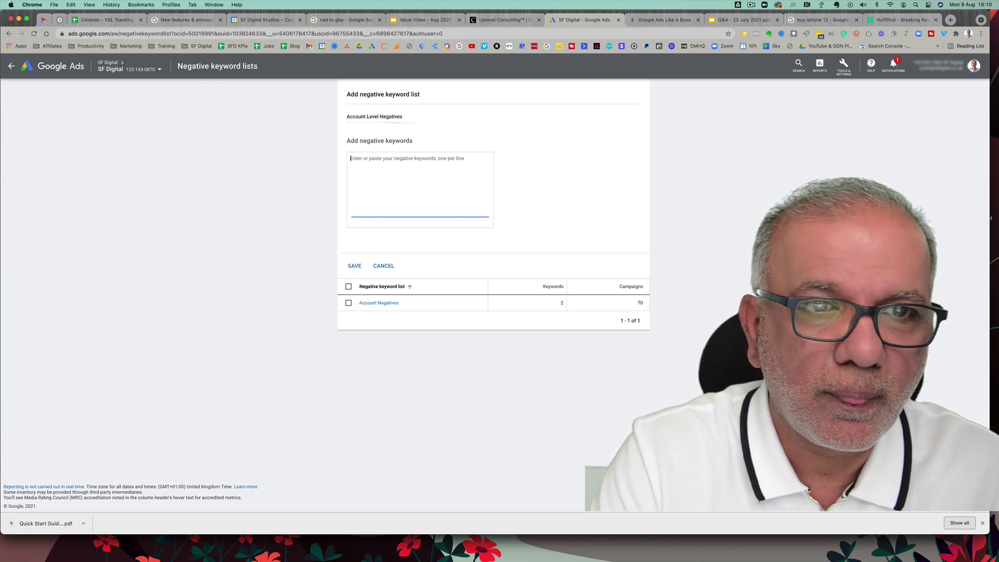
pyautogui.write('"test')
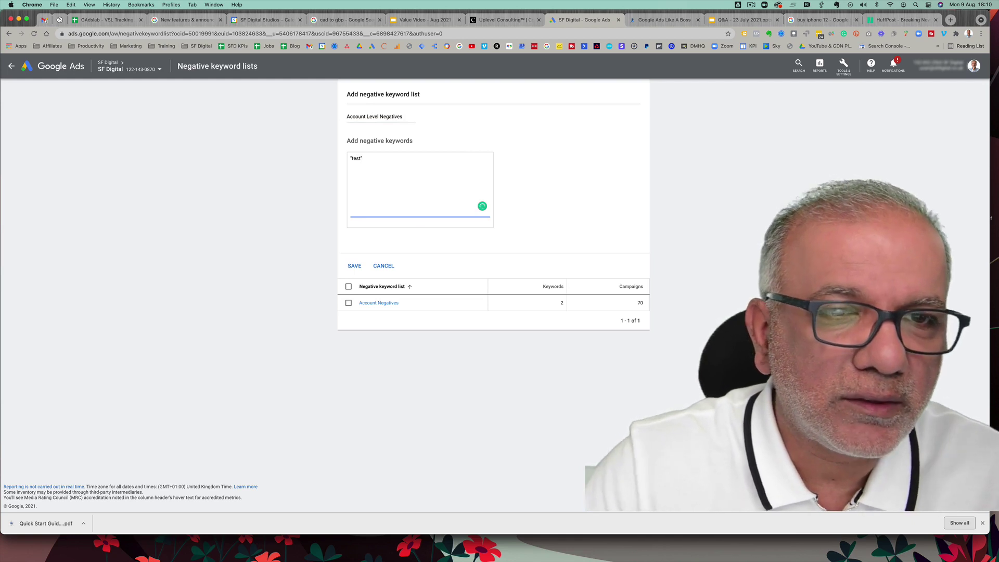
pyautogui.click(352, 271)
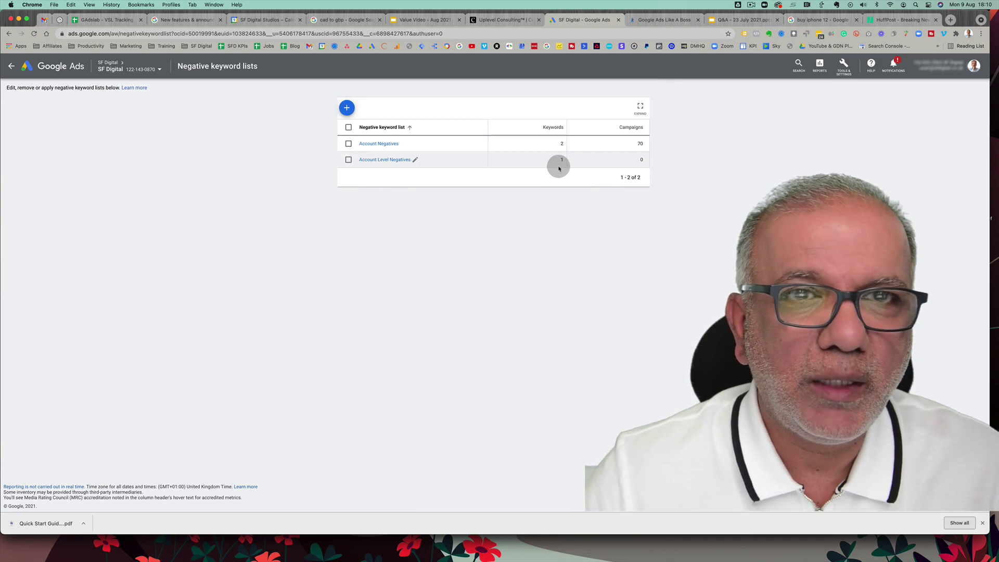
# Apply the "Account Level Negatives" list to all campaigns, including "1 May 2020", and open the list's details
pyautogui.doubleClick(644, 160)
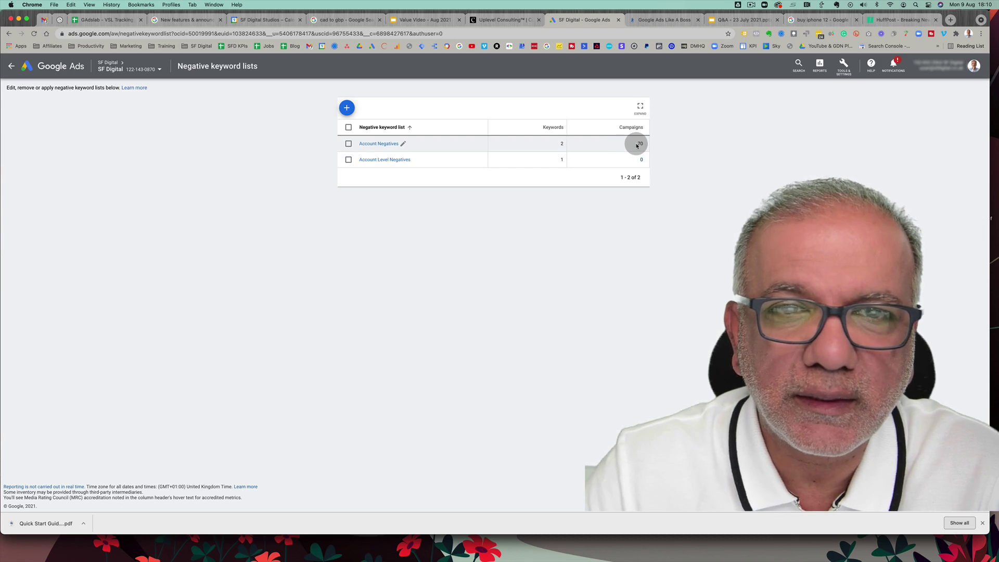
pyautogui.moveTo(636, 146); pyautogui.dragTo(645, 146)
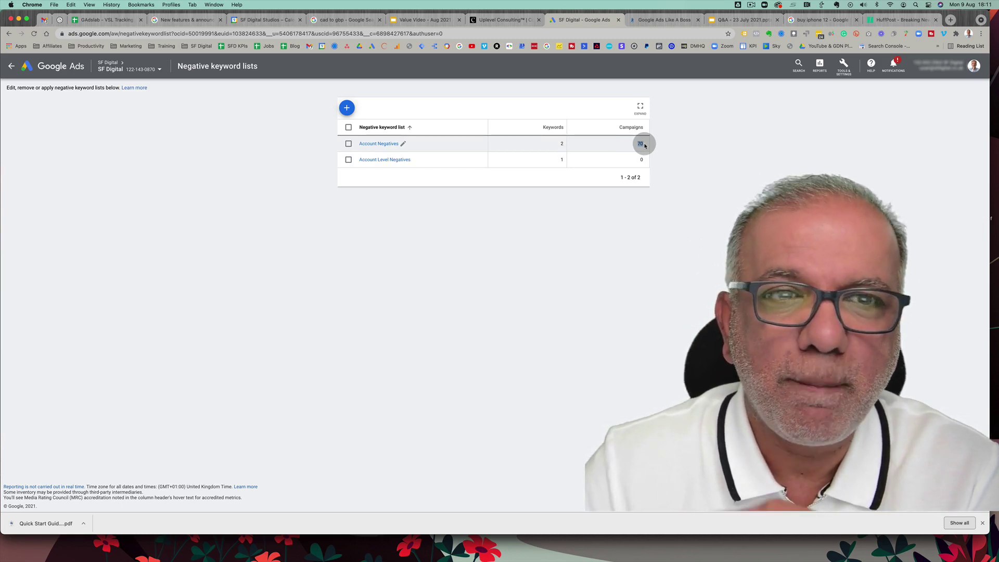
pyautogui.click(348, 160)
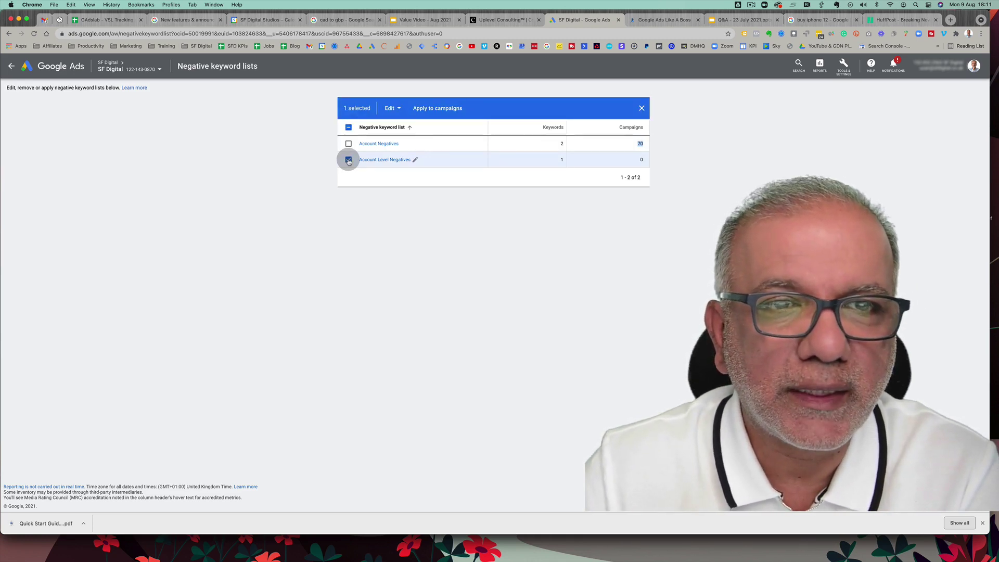
pyautogui.click(436, 108)
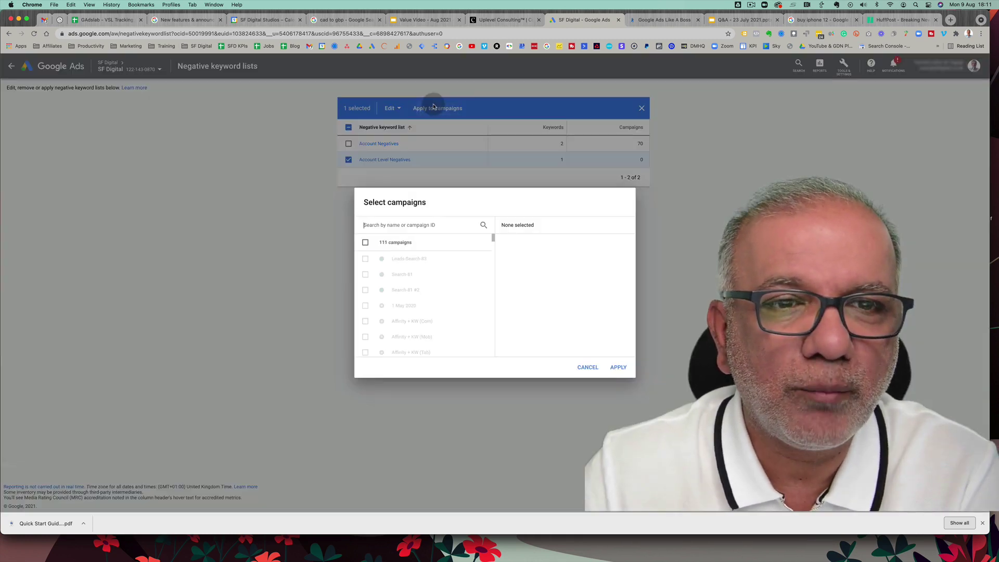
pyautogui.click(366, 243)
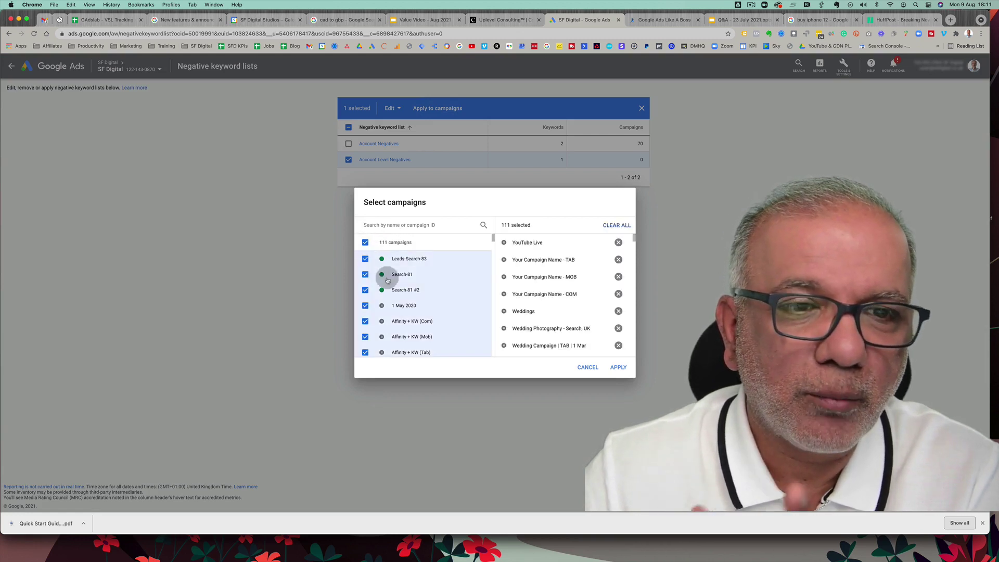
pyautogui.click(399, 310)
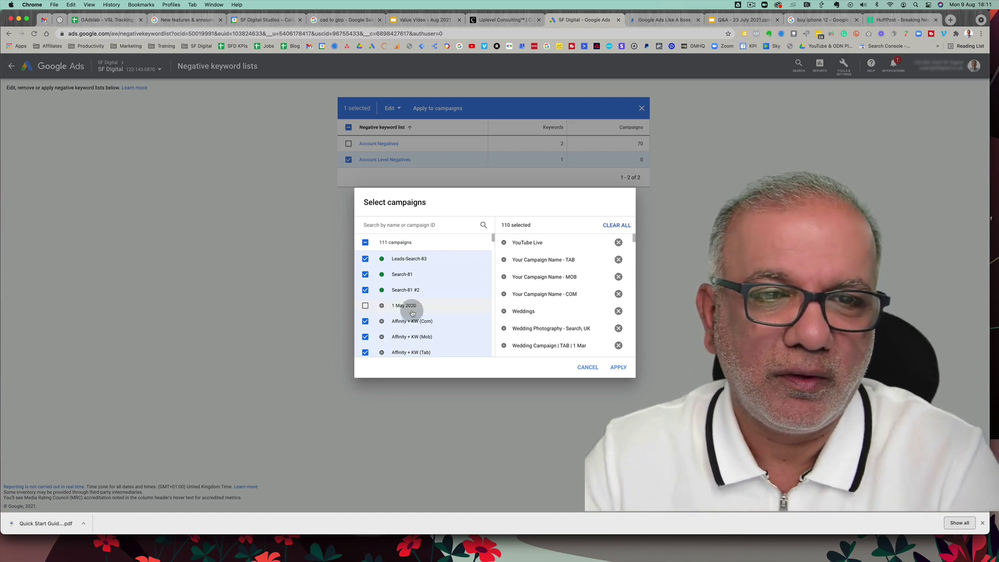
pyautogui.click(366, 307)
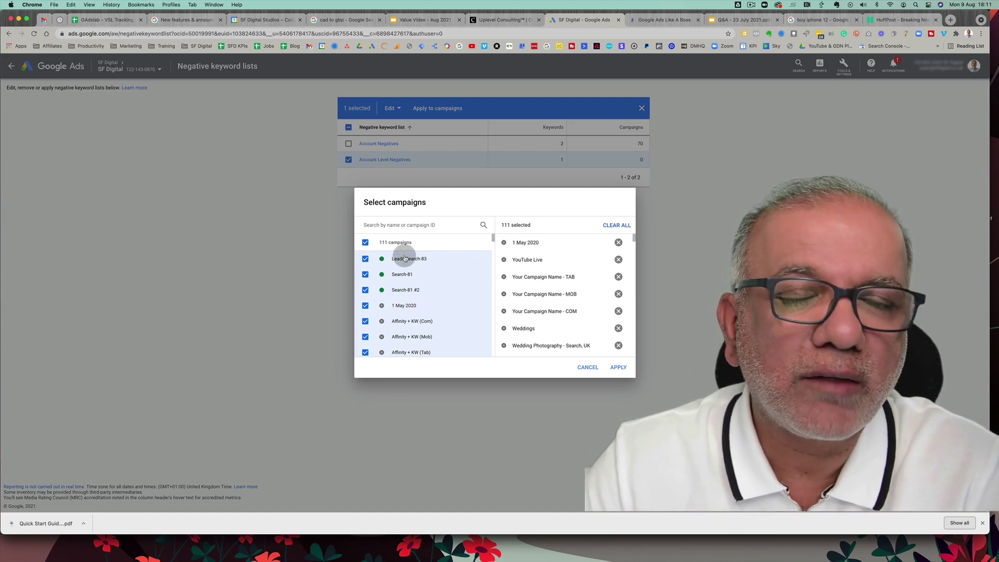
pyautogui.click(619, 368)
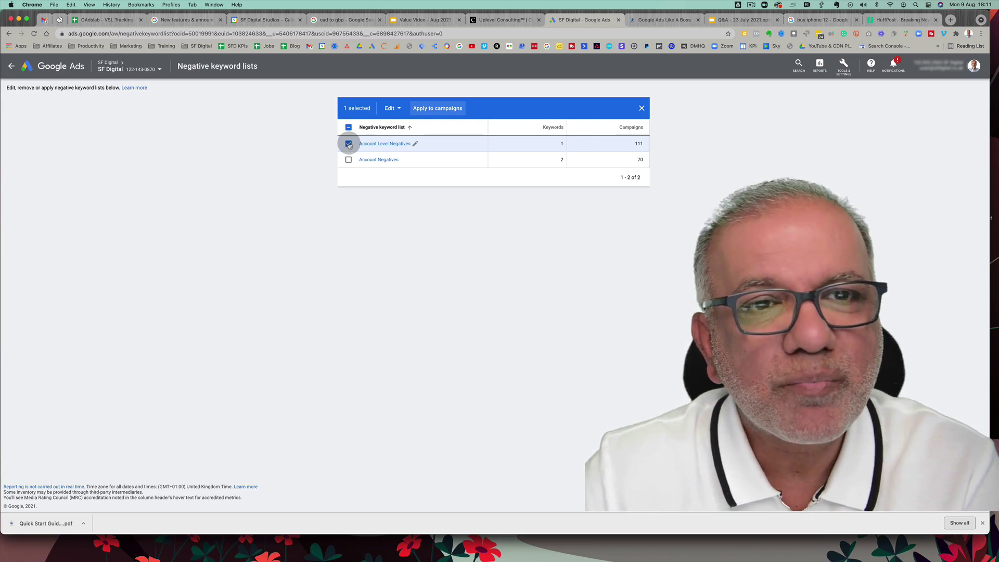
pyautogui.click(379, 145)
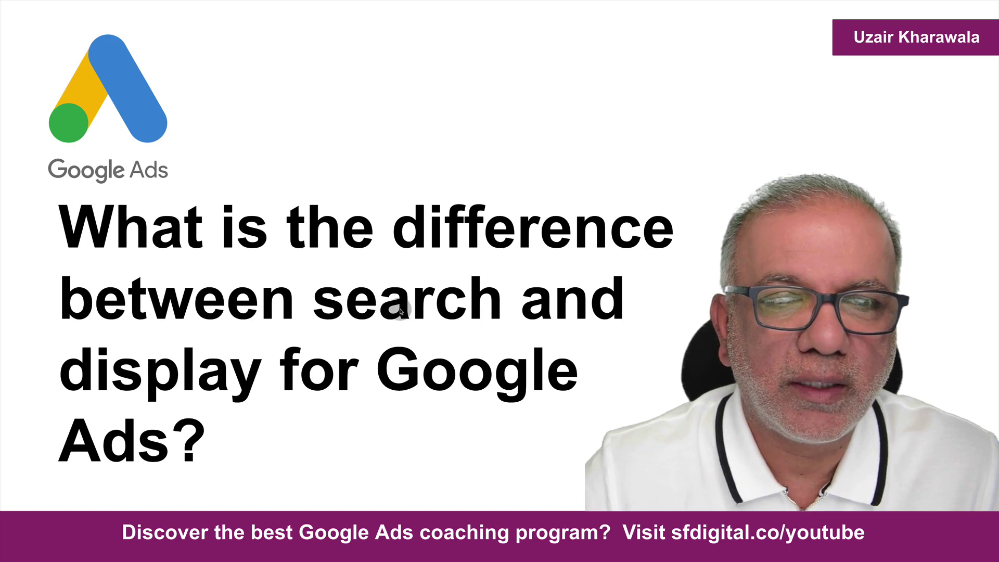
# Leave the slideshow, return to the Google Ads campaigns overview and start a new campaign with the Leads goal
pyautogui.press('Escape')
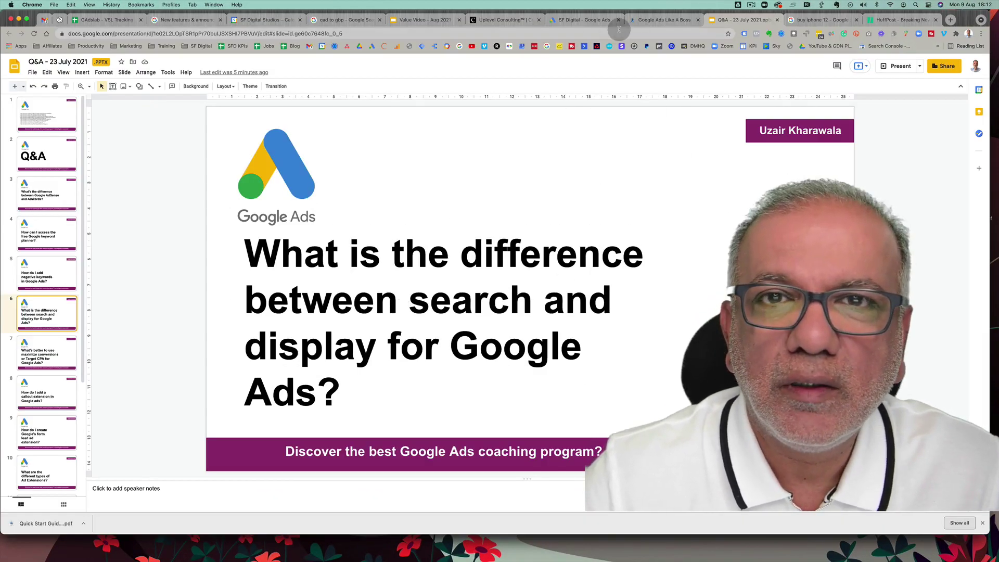
pyautogui.click(590, 21)
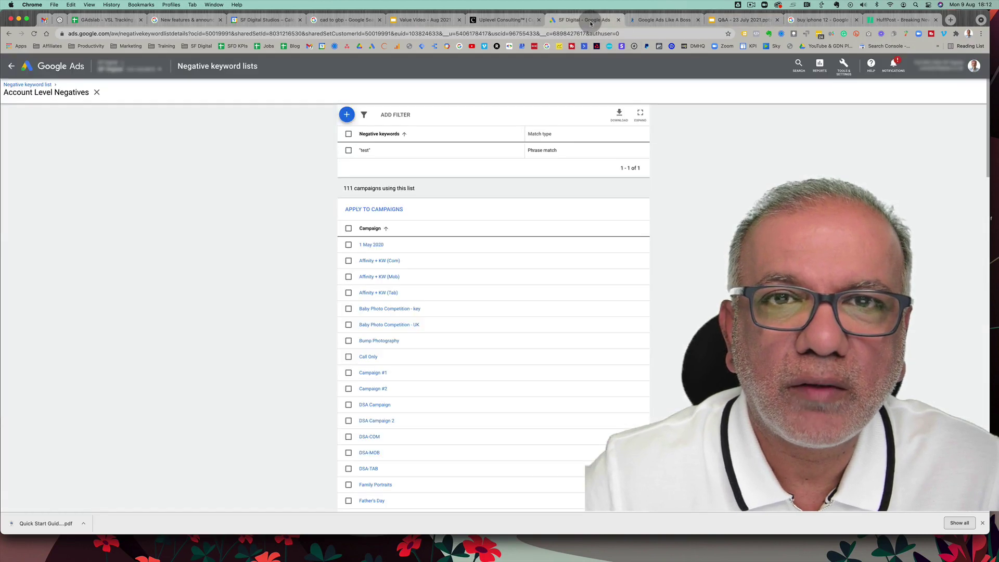
pyautogui.click(96, 92)
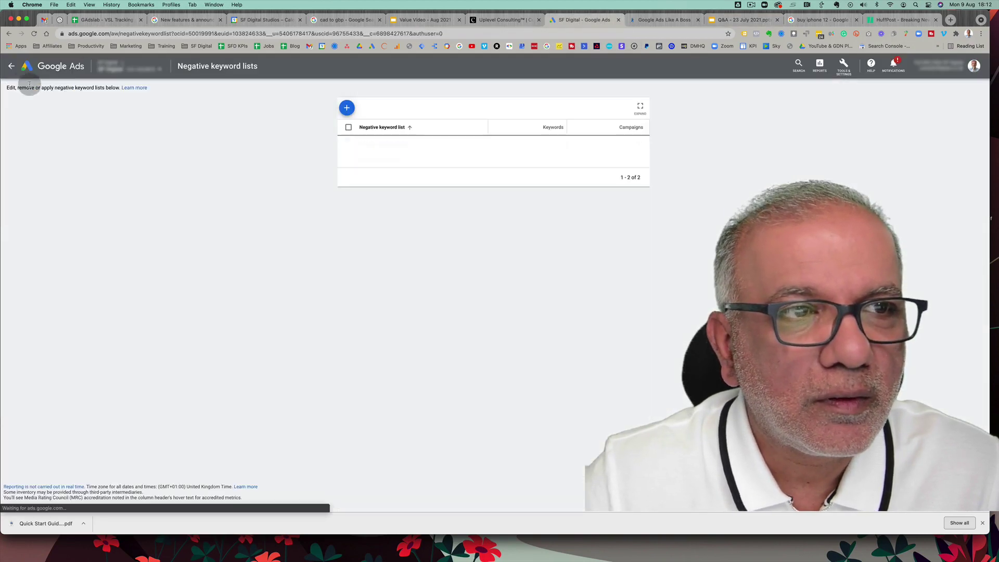
pyautogui.click(11, 68)
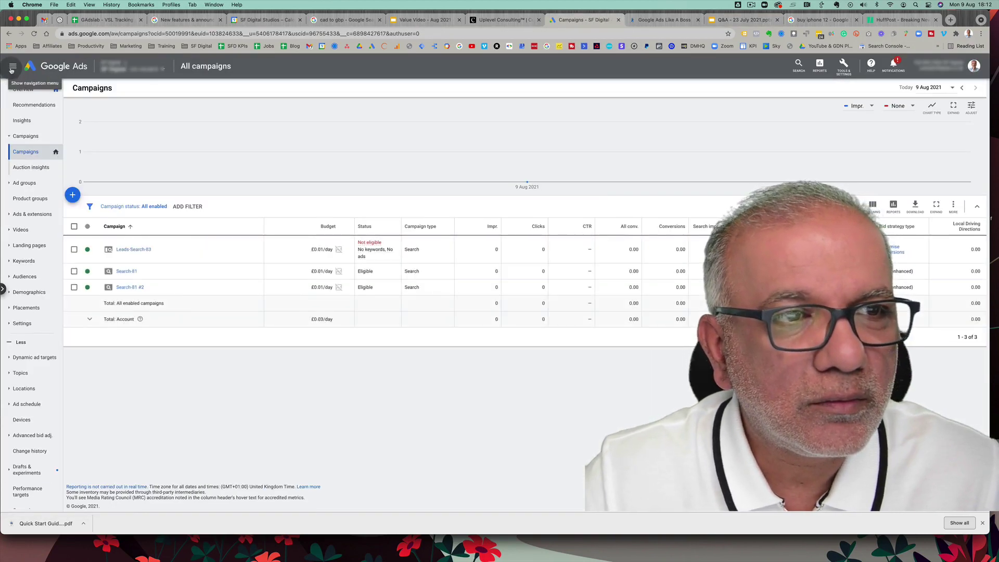
pyautogui.click(72, 195)
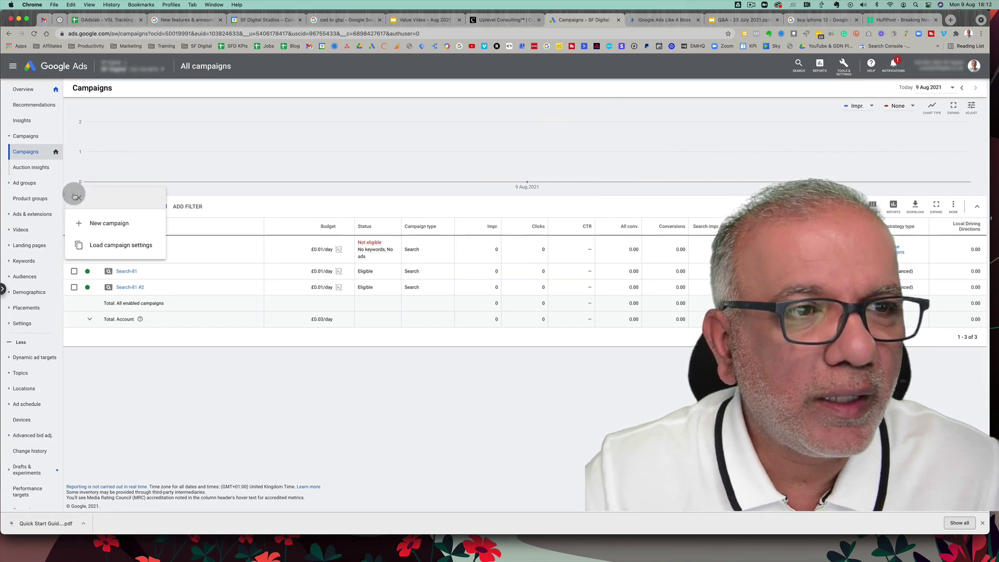
pyautogui.click(90, 221)
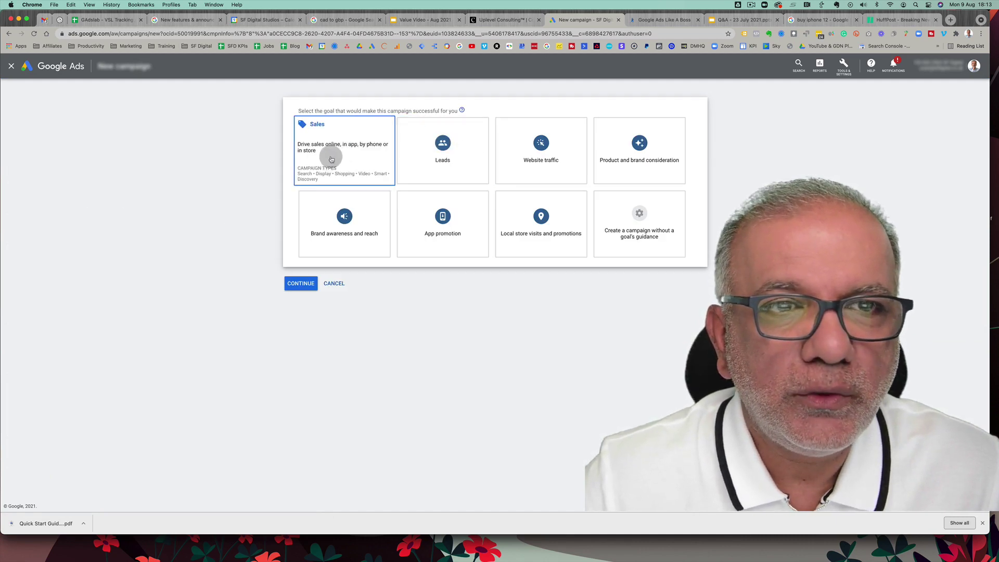
pyautogui.click(445, 151)
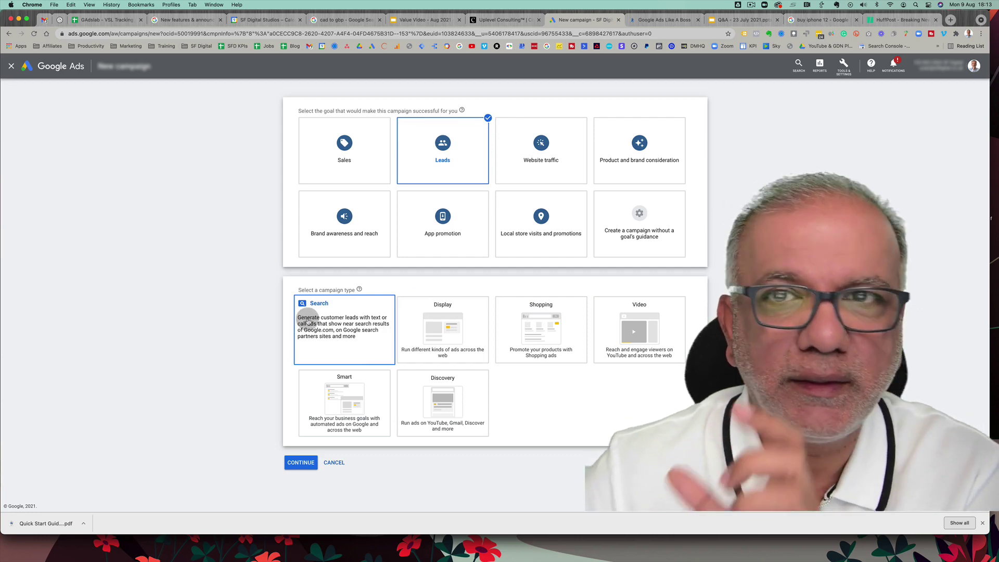
# Examine the search ads for the "buy iphone 12" query on Google and the display ad on HuffPost
pyautogui.click(826, 20)
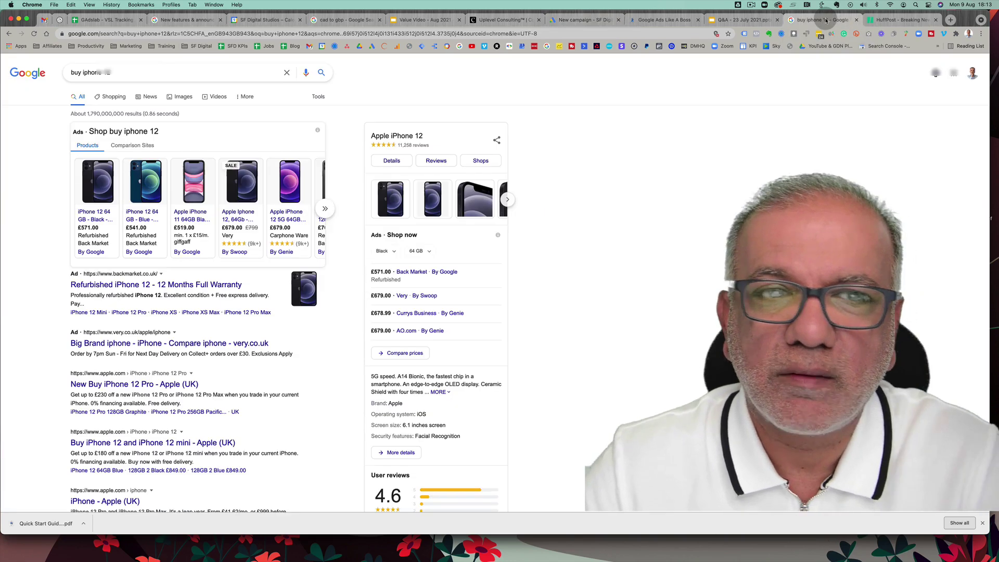
pyautogui.click(114, 70)
pyautogui.moveTo(114, 70); pyautogui.dragTo(69, 76)
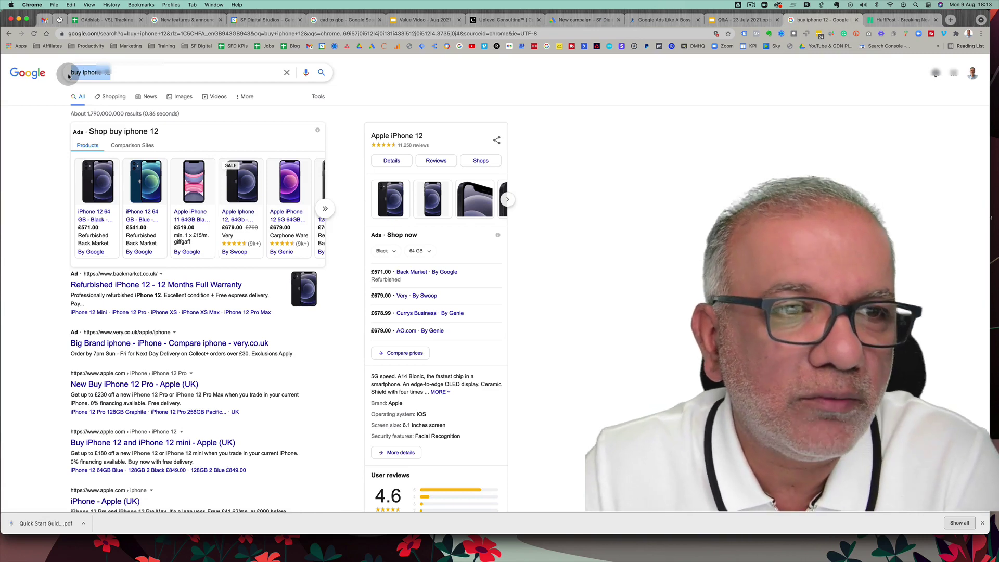
pyautogui.moveTo(159, 194)
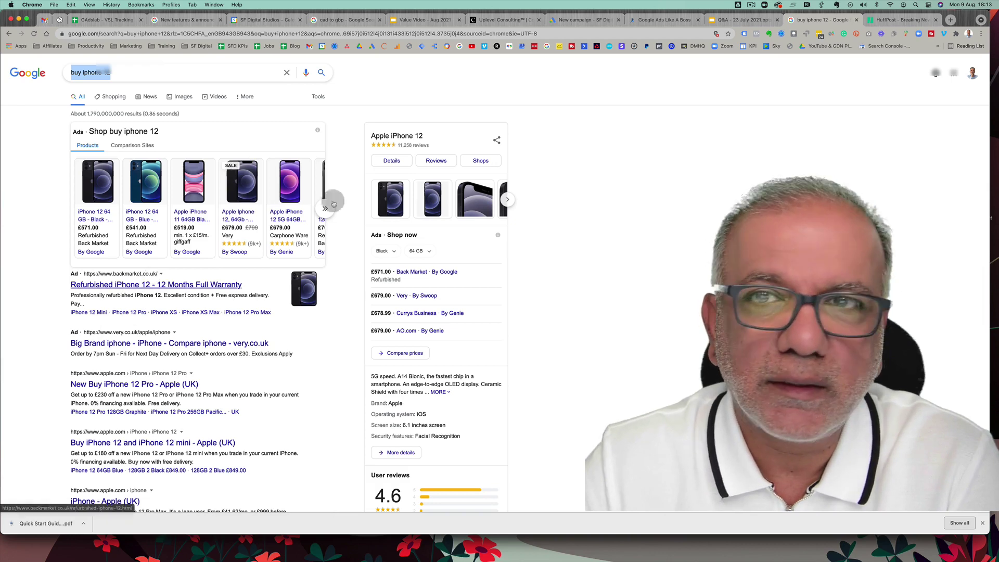
pyautogui.click(893, 20)
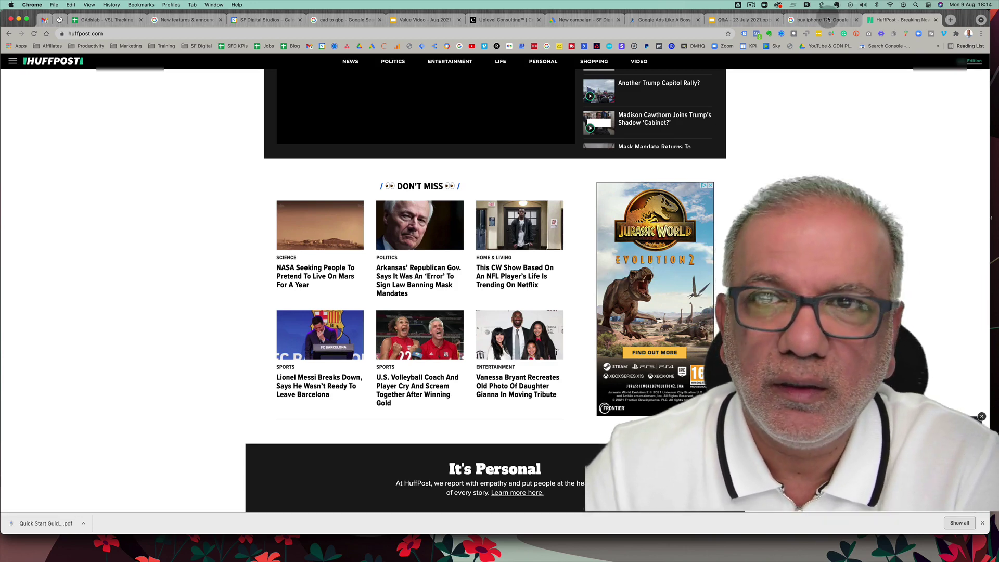
# Return to the new Google Ads campaign, review the Leads goal and choose Search as the campaign type
pyautogui.click(567, 24)
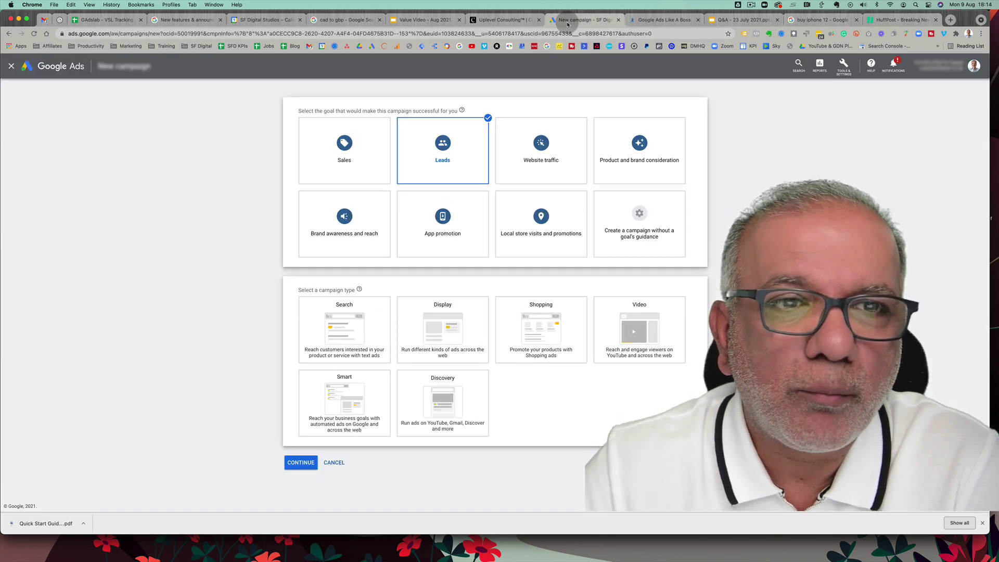
pyautogui.moveTo(446, 134)
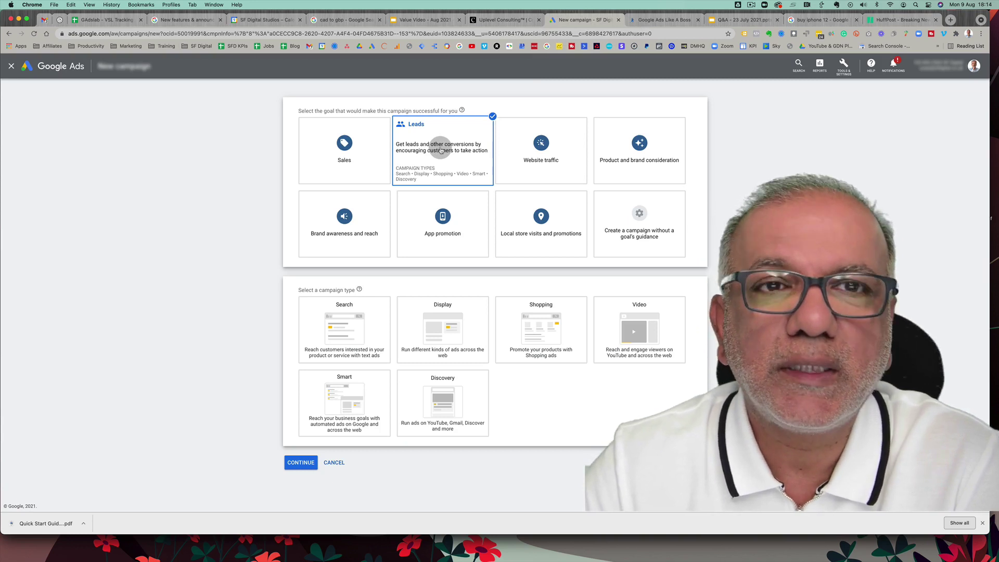
pyautogui.moveTo(442, 314)
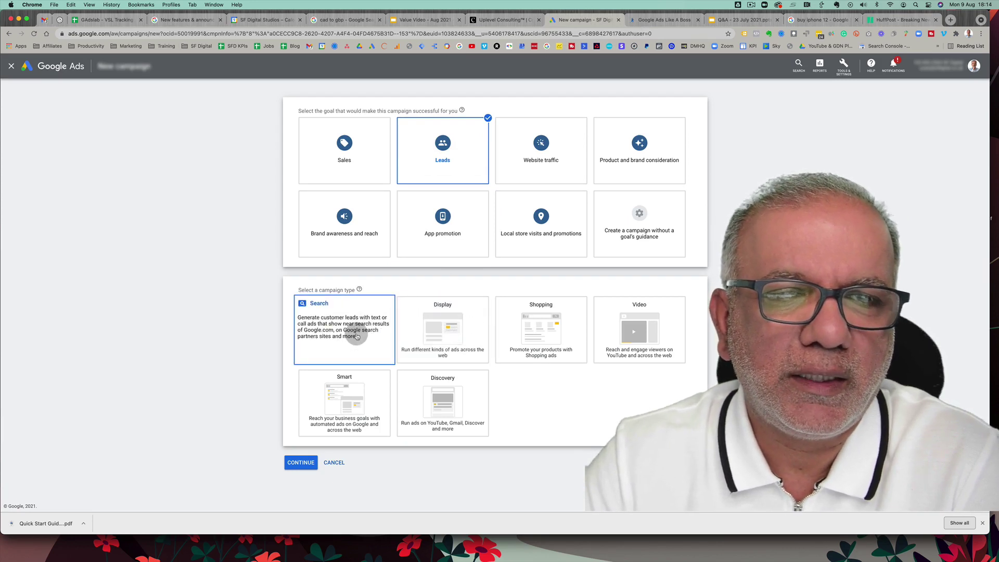
pyautogui.moveTo(340, 331)
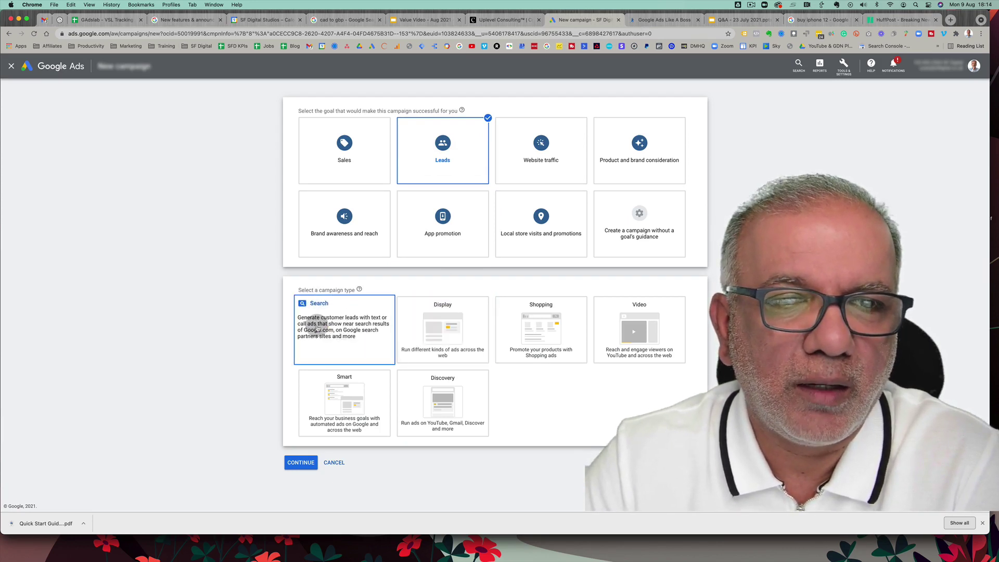
pyautogui.click(323, 304)
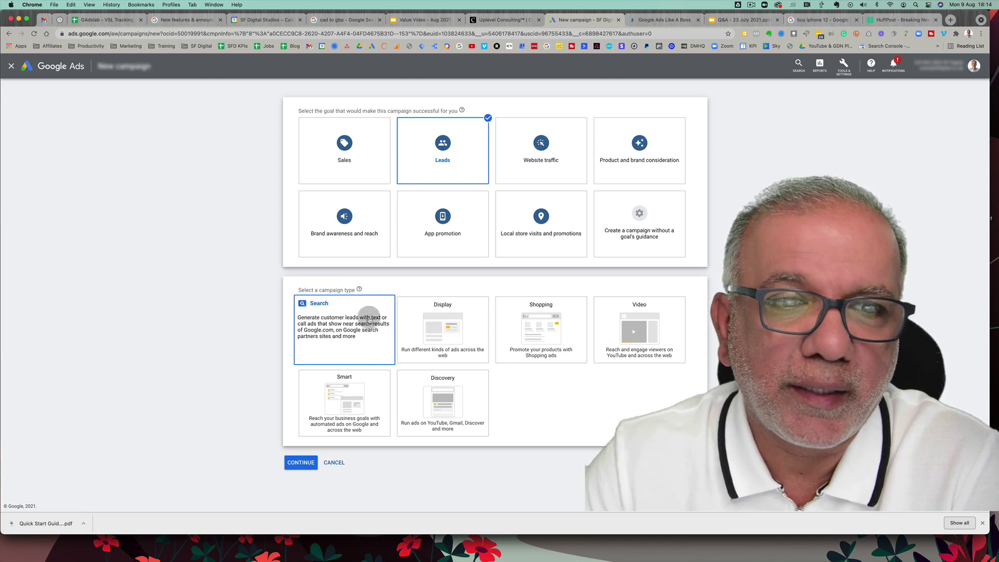
pyautogui.click(332, 319)
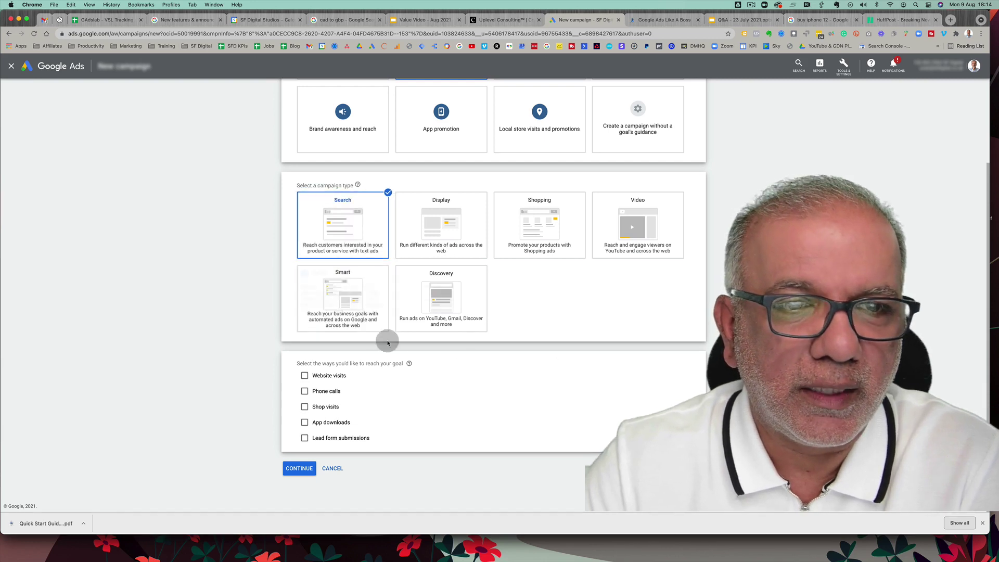
pyautogui.click(305, 375)
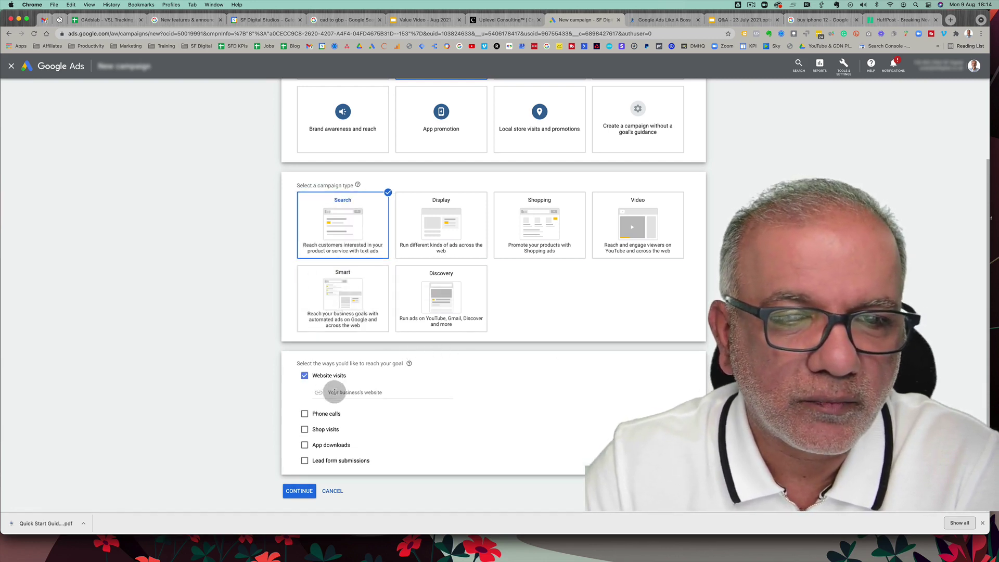
pyautogui.click(358, 394)
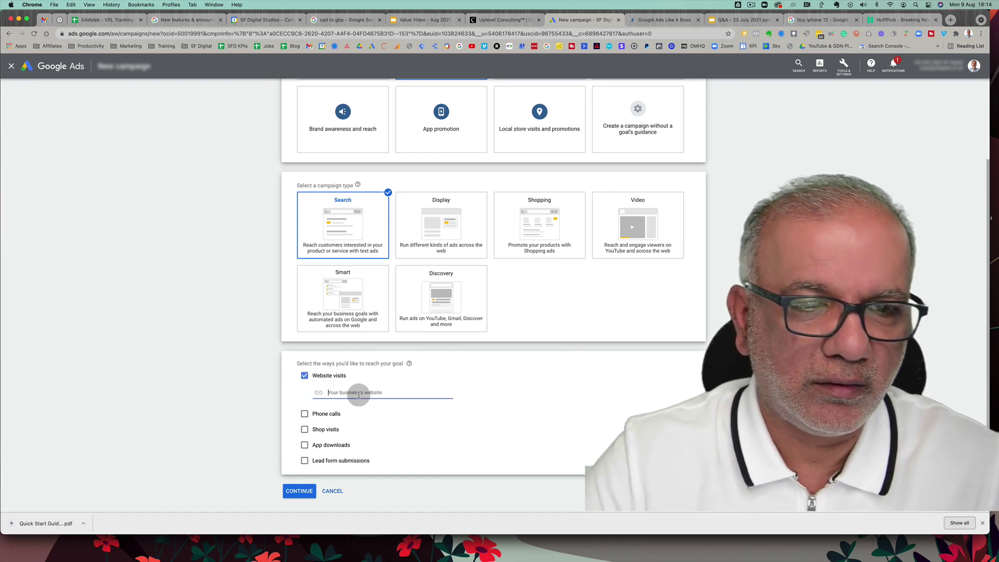
pyautogui.write('www')
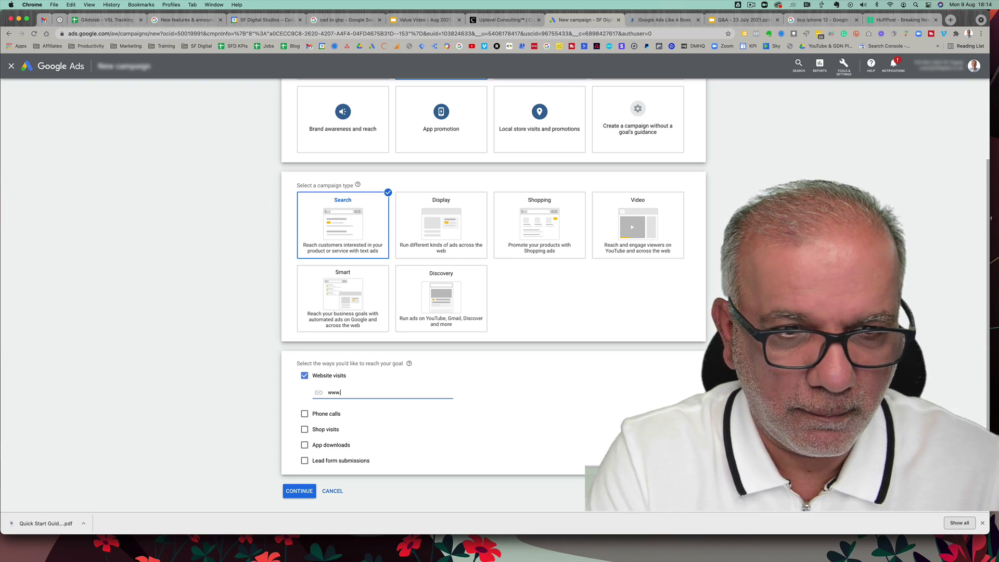
pyautogui.write('.sfdigital.c')
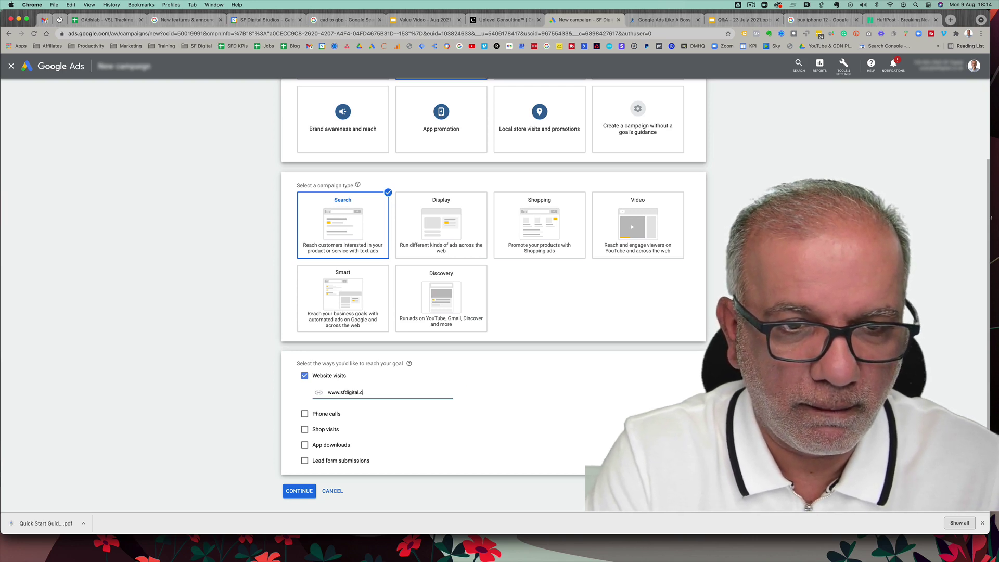
pyautogui.write('o.uk')
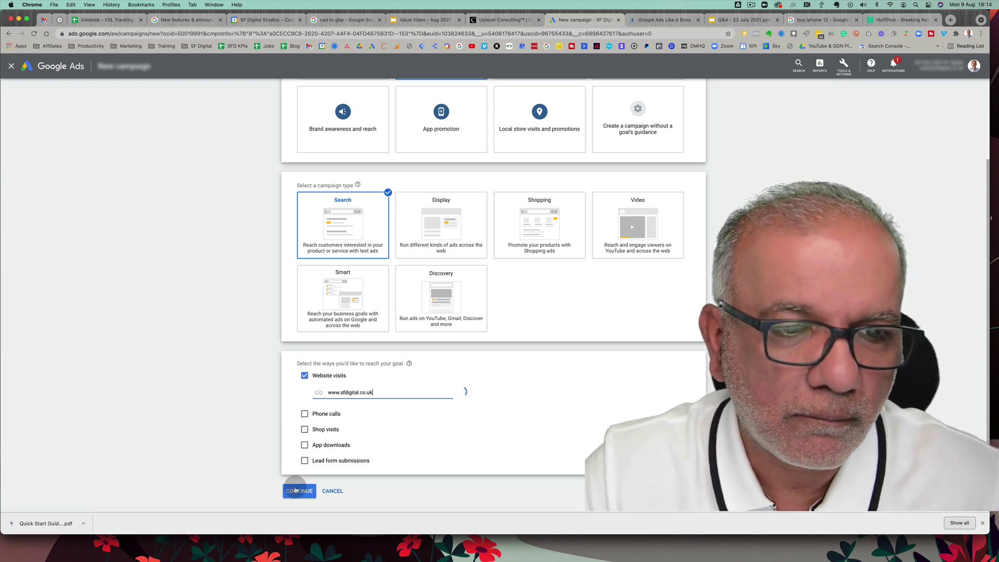
pyautogui.click(295, 490)
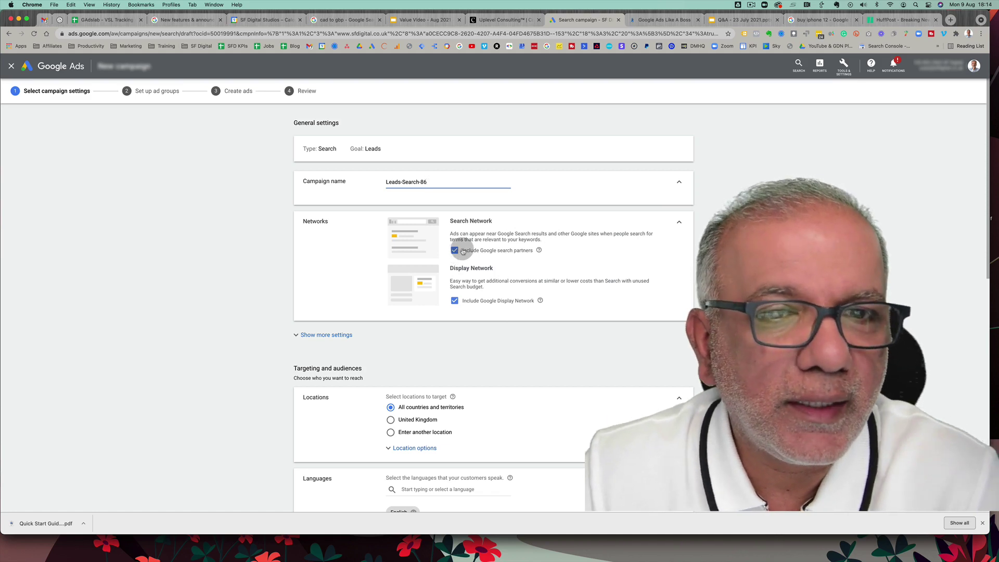
# Exclude the Google Display Network from the campaign's networks and highlight the Display Network description
pyautogui.click(455, 301)
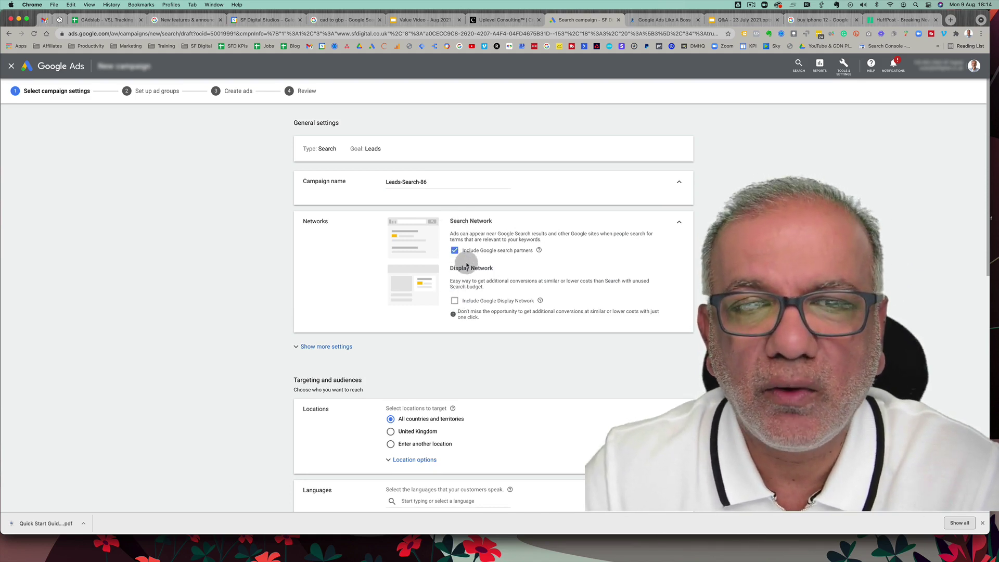
pyautogui.moveTo(450, 270); pyautogui.dragTo(483, 275)
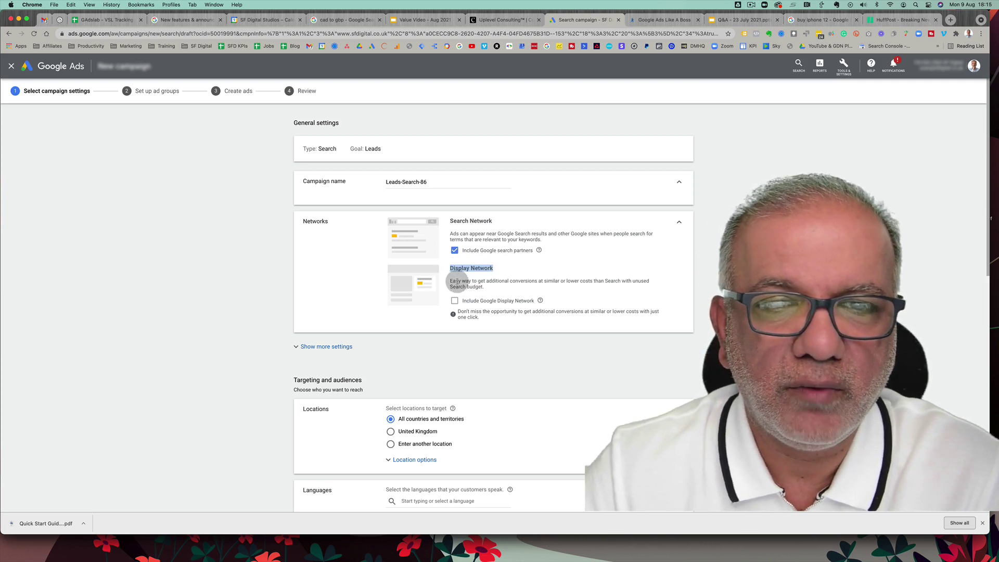
pyautogui.moveTo(458, 281); pyautogui.dragTo(637, 292)
pyautogui.click(635, 291)
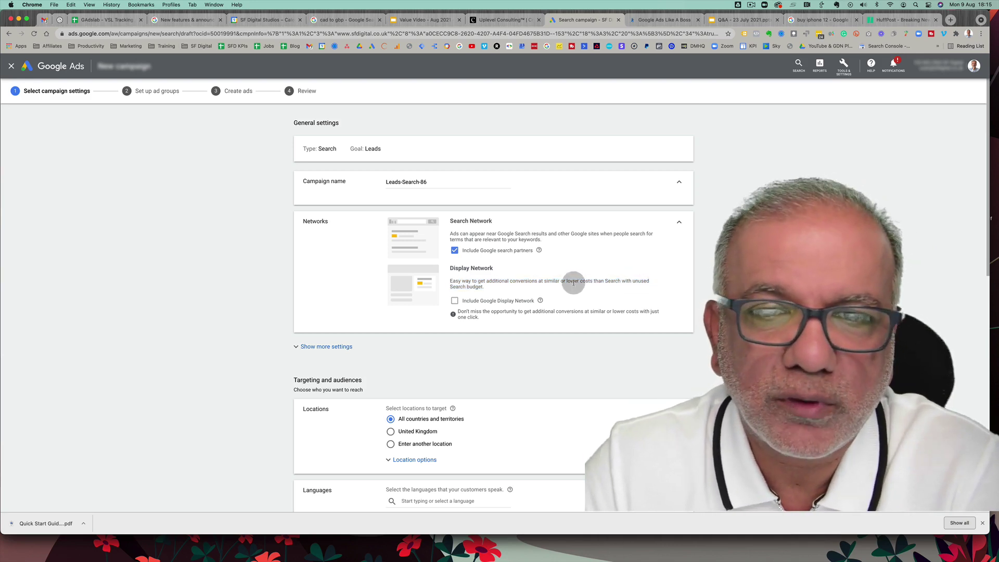
# Highlight the Search Network and Display Network headings and the similar-or-lower-costs claim in the campaign's networks settings
pyautogui.moveTo(457, 267); pyautogui.dragTo(493, 269)
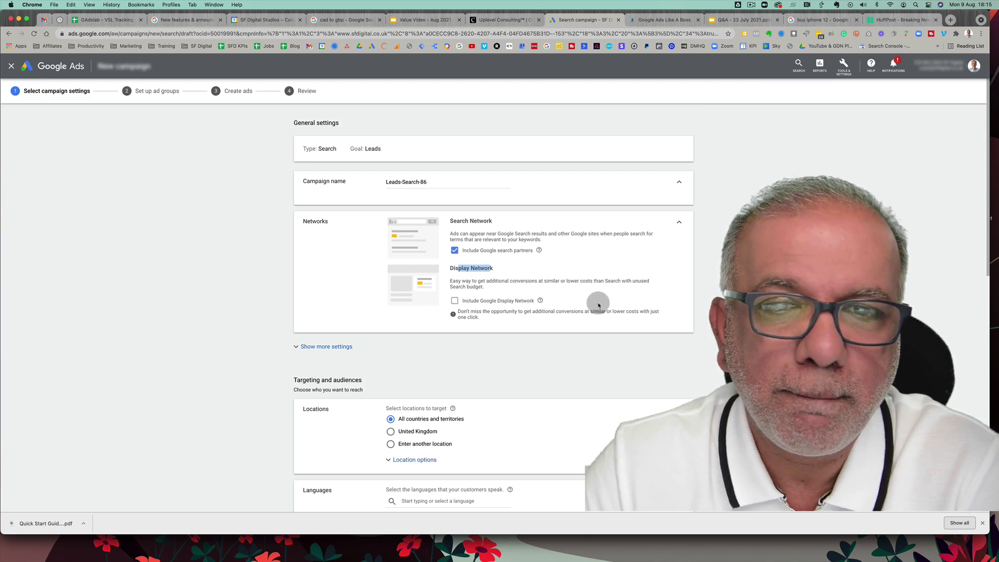
pyautogui.click(491, 282)
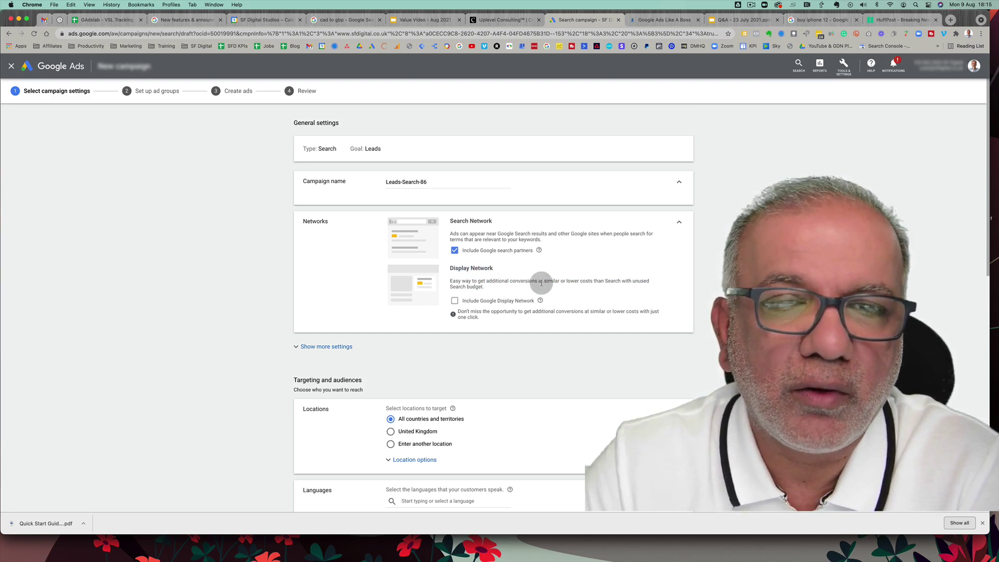
pyautogui.moveTo(519, 281); pyautogui.dragTo(591, 281)
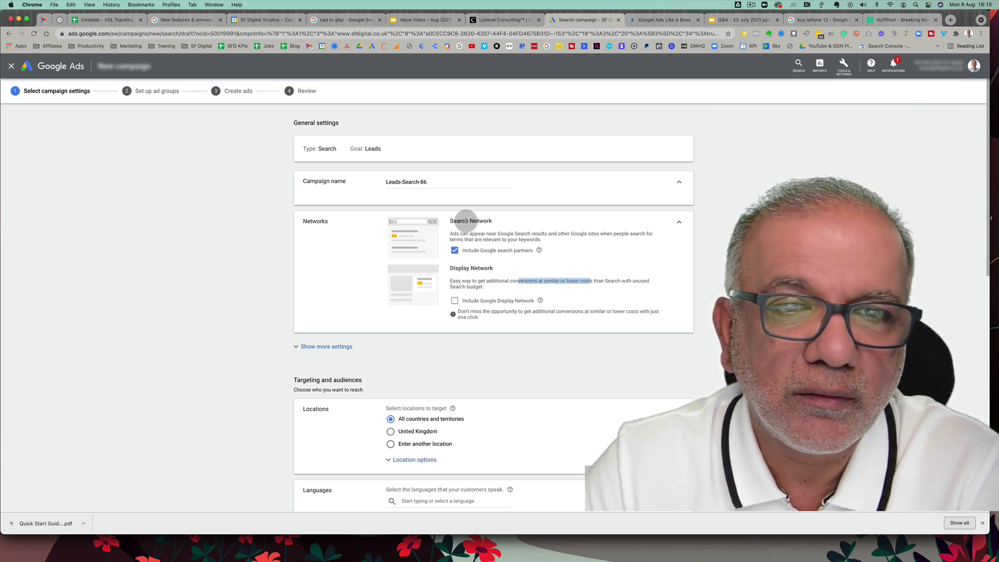
pyautogui.click(472, 220)
pyautogui.moveTo(472, 221); pyautogui.dragTo(484, 221)
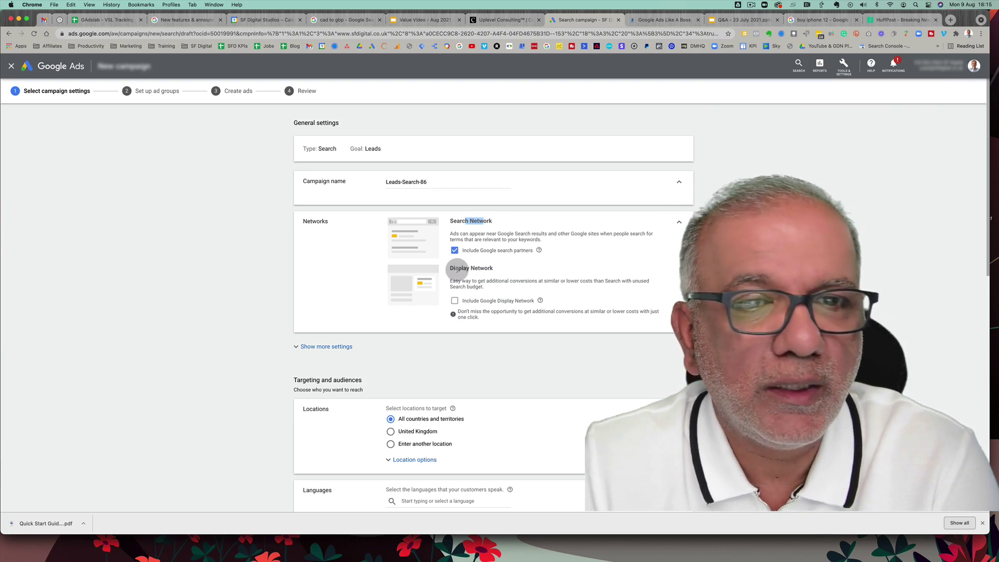
pyautogui.moveTo(456, 269); pyautogui.dragTo(482, 269)
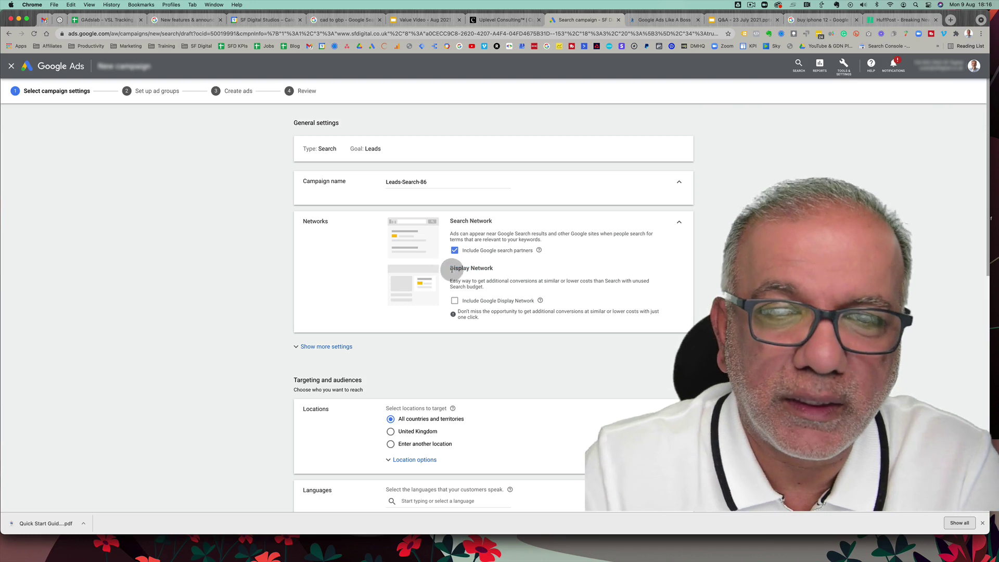
pyautogui.moveTo(443, 269); pyautogui.dragTo(487, 269)
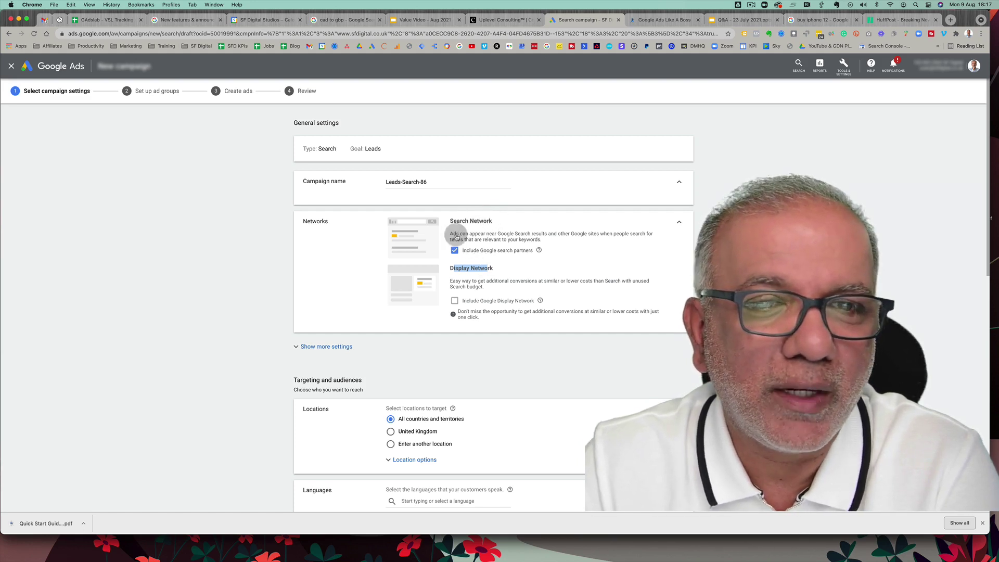
# Include the Google Display Network in the campaign's networks and exclude it again
pyautogui.click(491, 293)
pyautogui.click(454, 301)
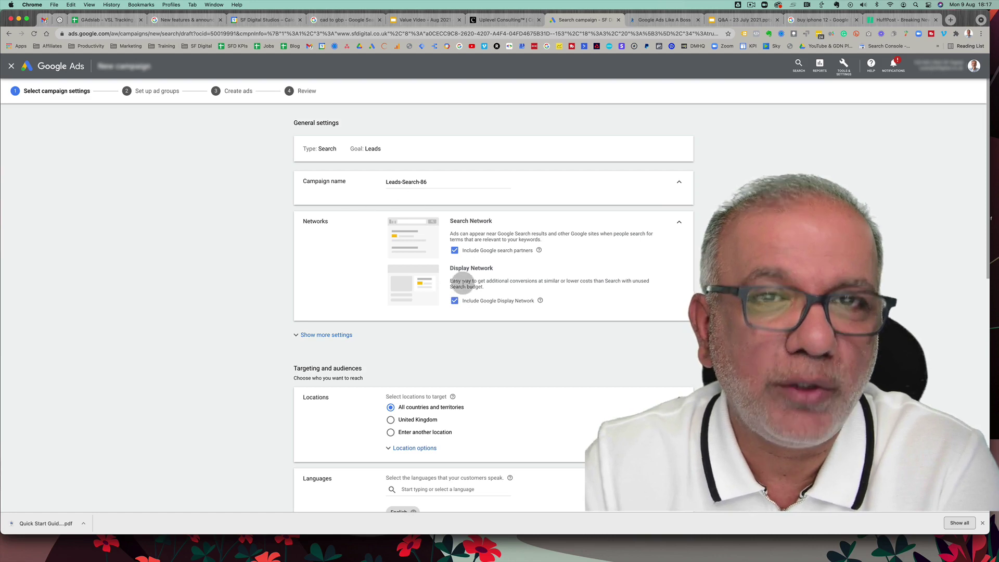
pyautogui.click(456, 301)
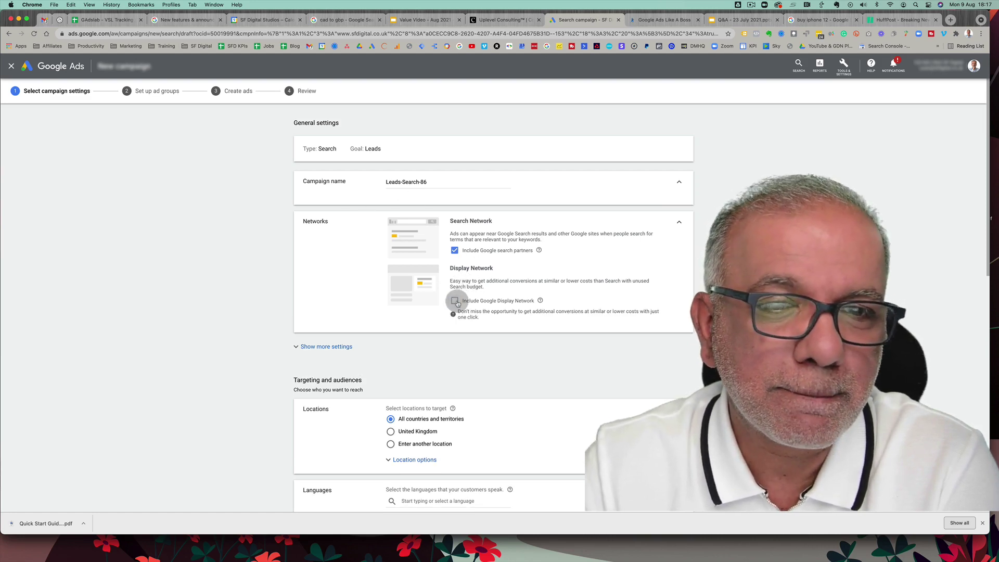
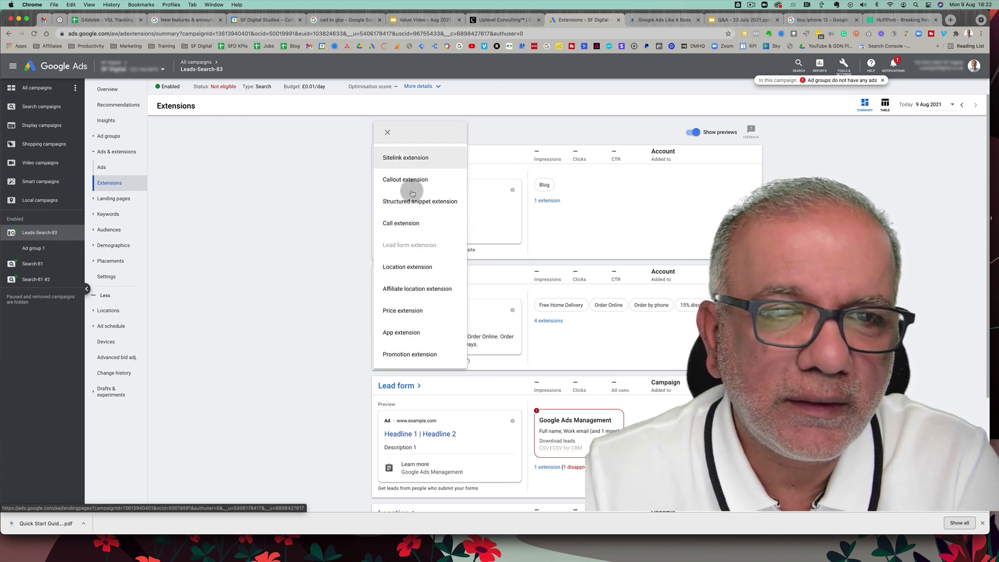
pyautogui.click(395, 223)
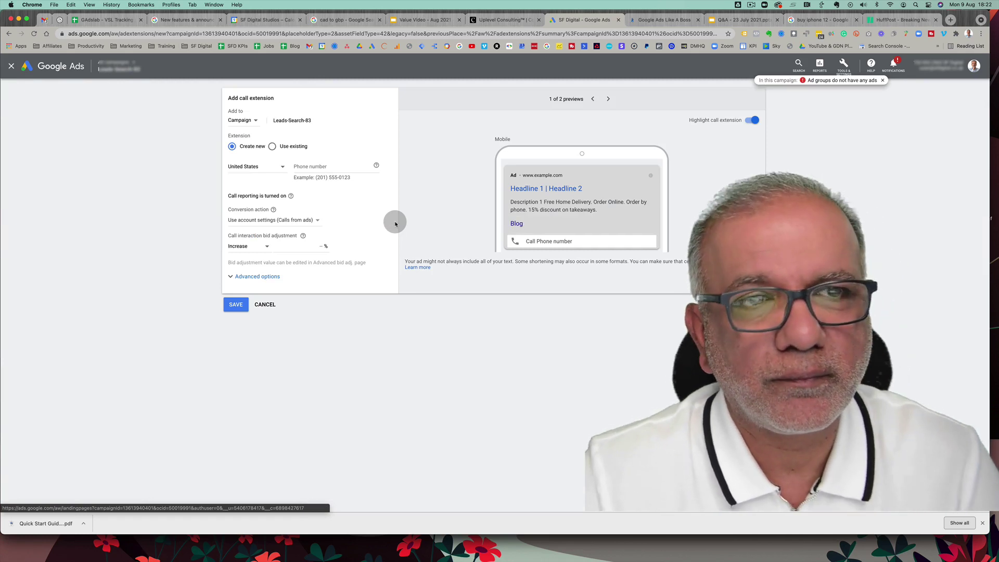
pyautogui.click(249, 122)
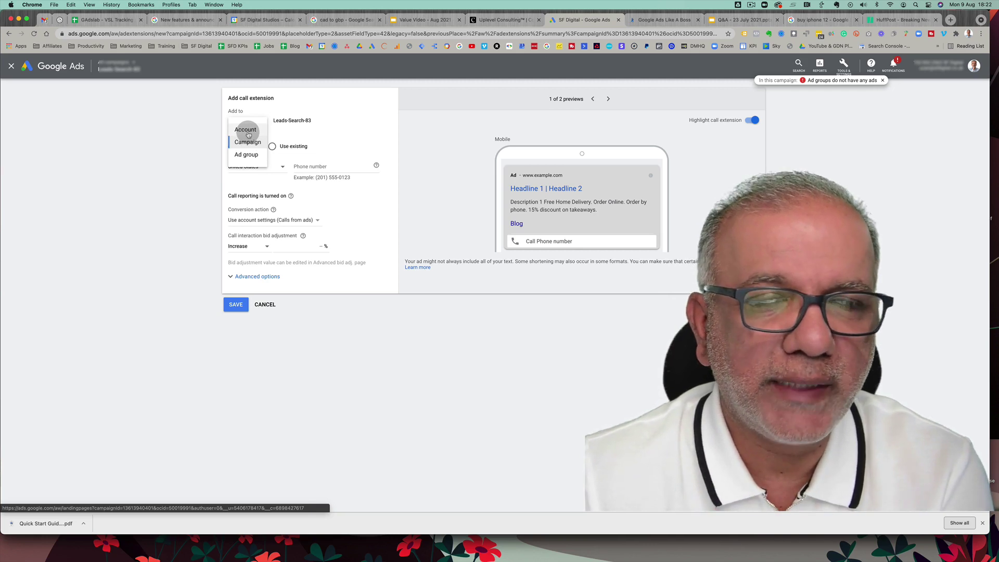
pyautogui.click(247, 130)
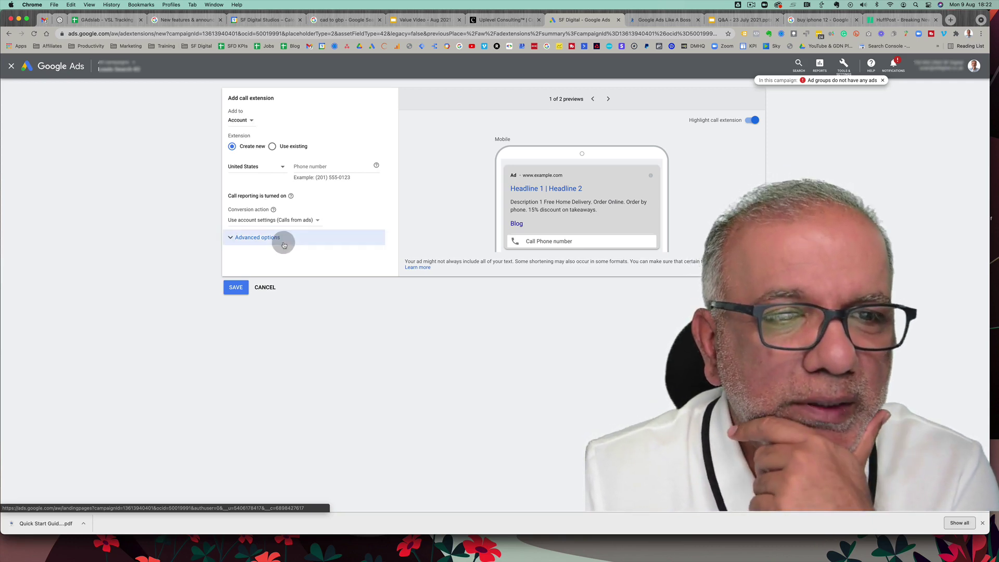
pyautogui.click(265, 287)
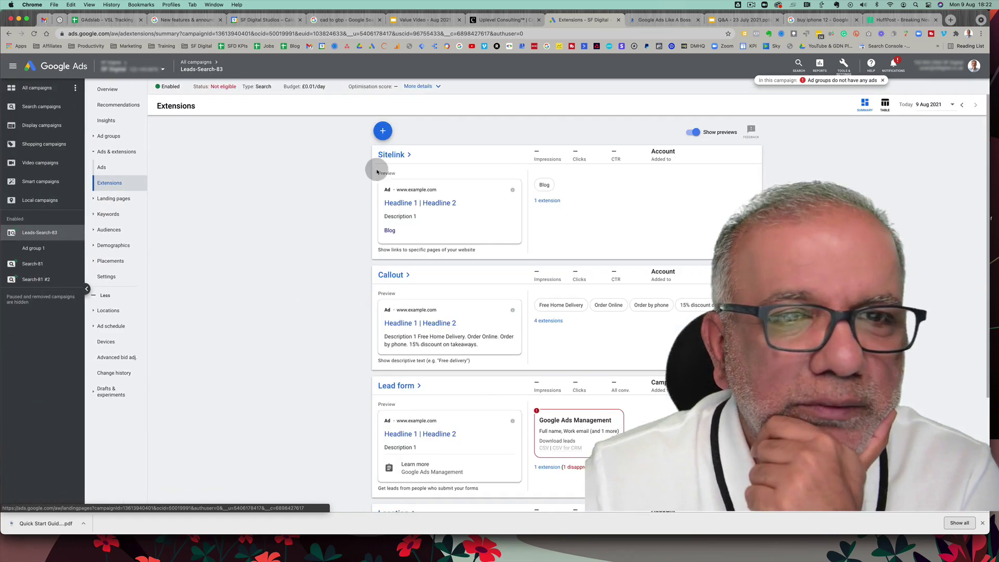
# Start a new callout extension and assign it at account level
pyautogui.click(383, 131)
pyautogui.click(400, 179)
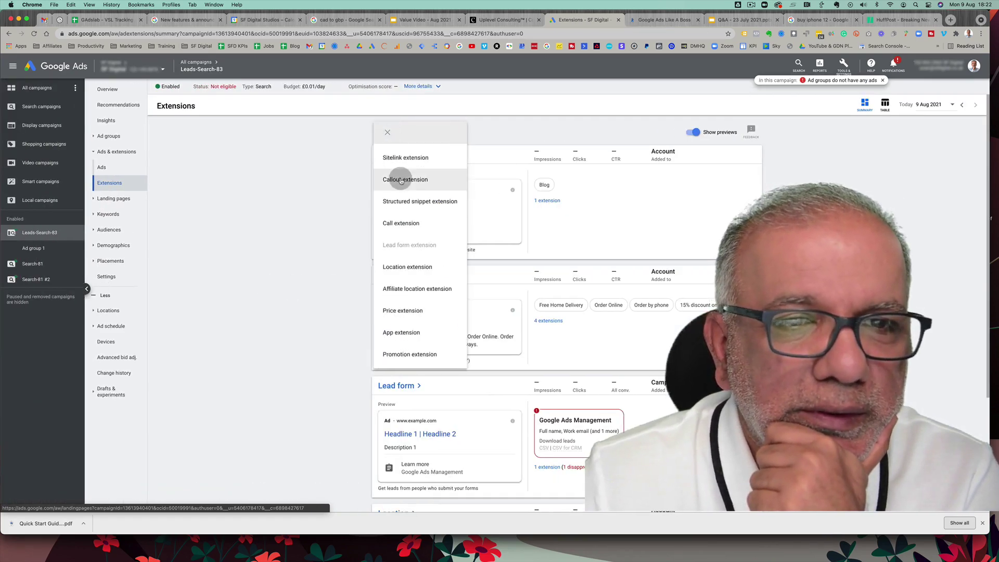
pyautogui.click(249, 121)
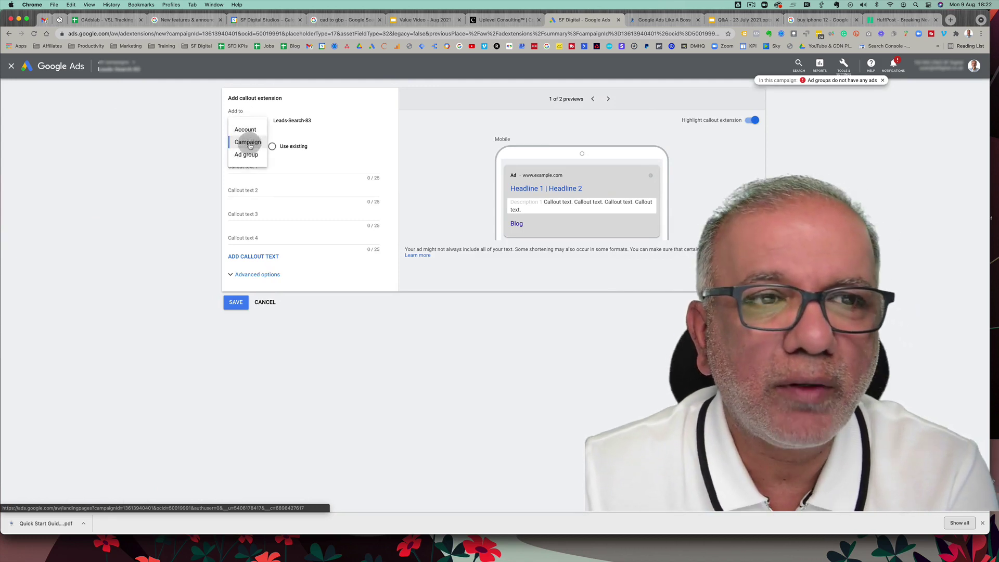
pyautogui.click(244, 130)
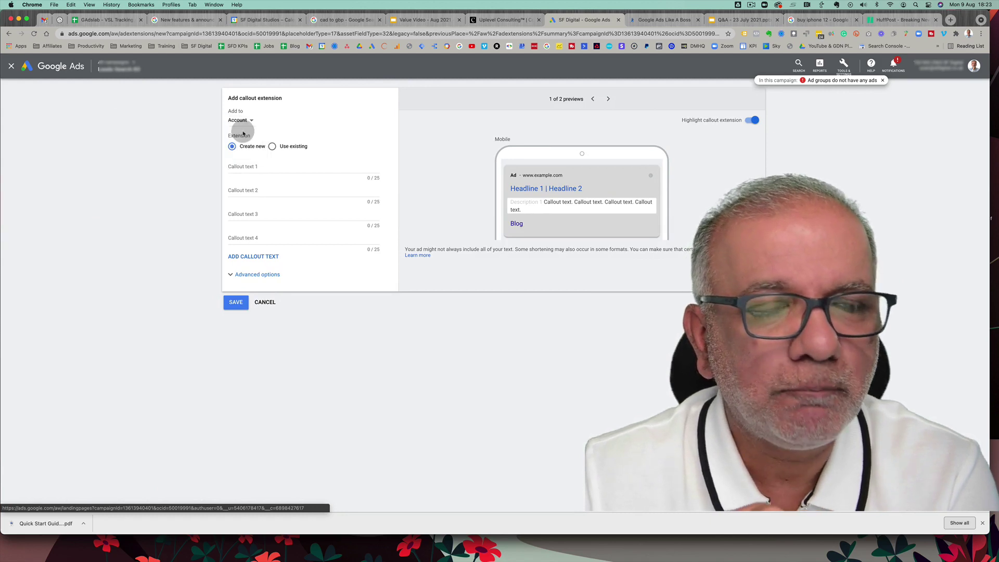
# Enter "Free Delivery" as the first callout text and "Free Car Parking" as the second
pyautogui.click(245, 164)
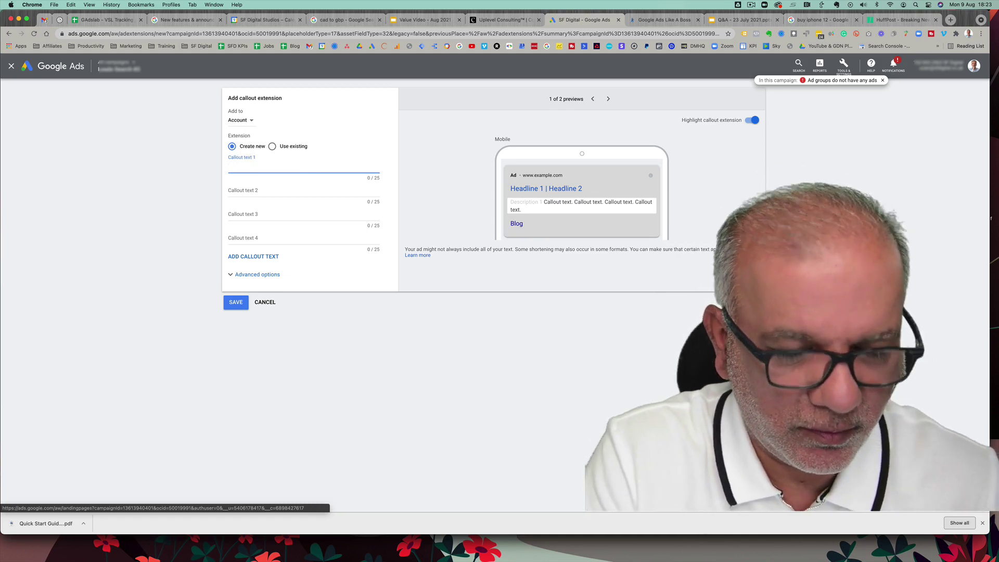
pyautogui.write('Free Delivery')
pyautogui.click(260, 191)
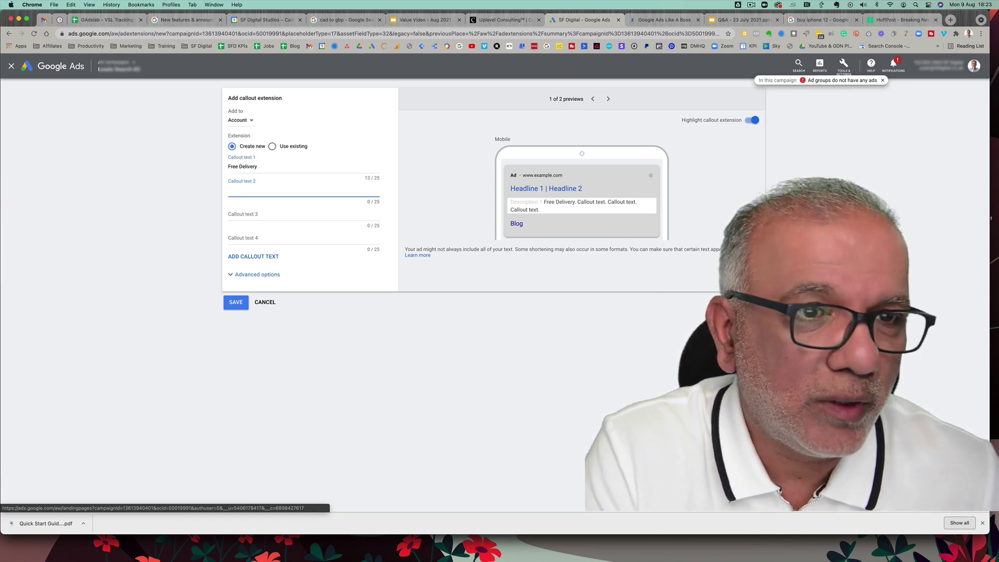
pyautogui.write('Free')
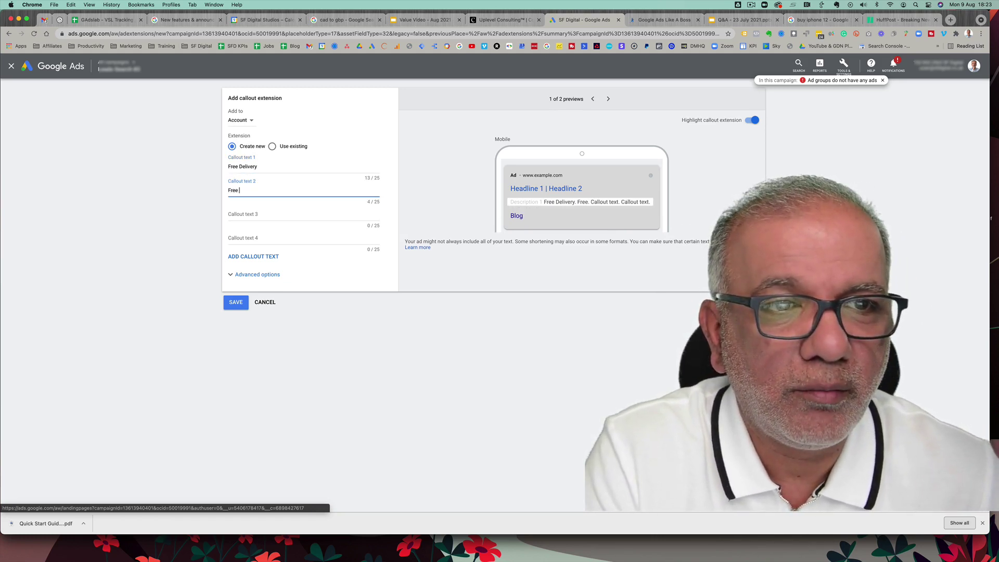
pyautogui.write(' Car Parking')
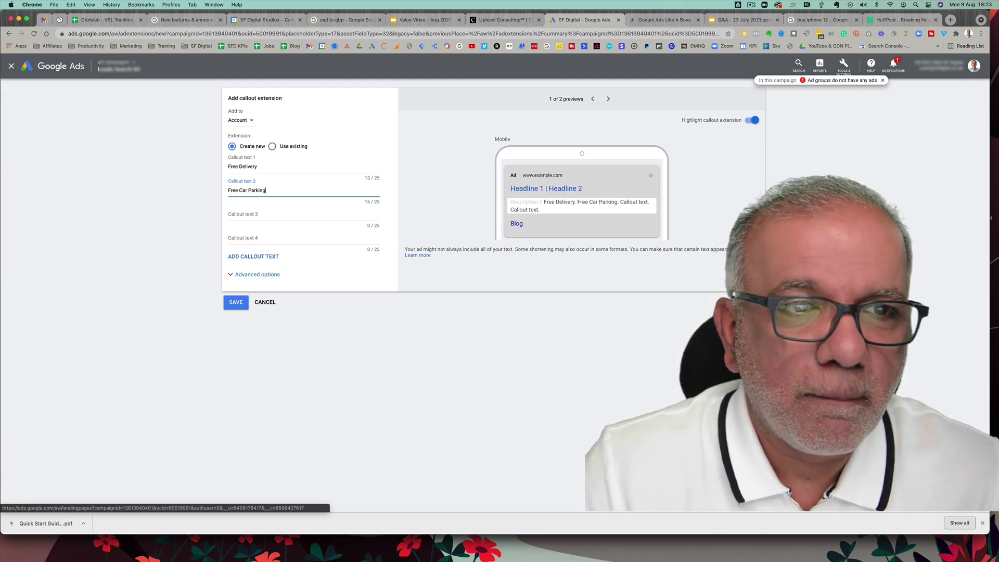
# Enter "15% On Home Delivery" as the third callout text
pyautogui.click(268, 214)
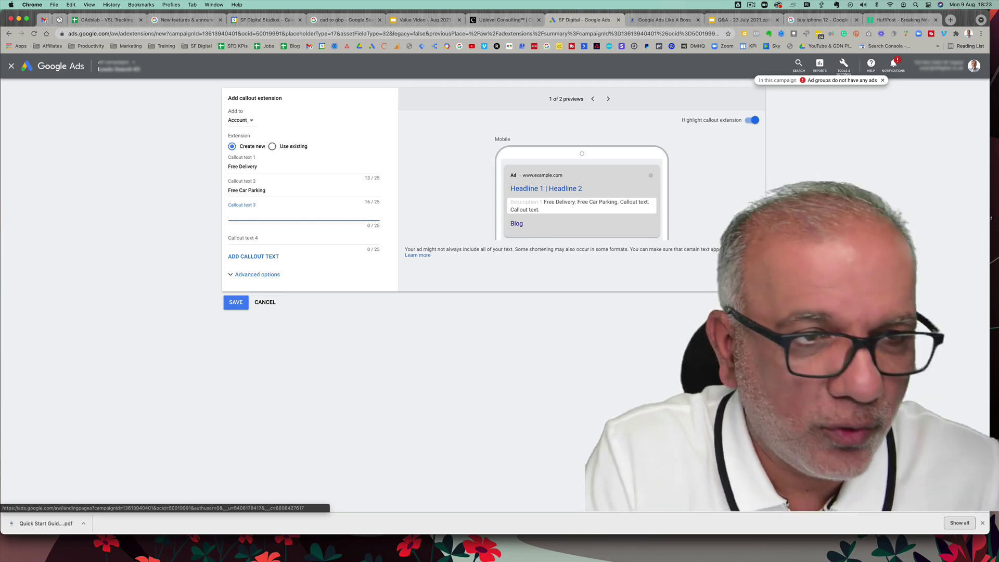
pyautogui.write('15%')
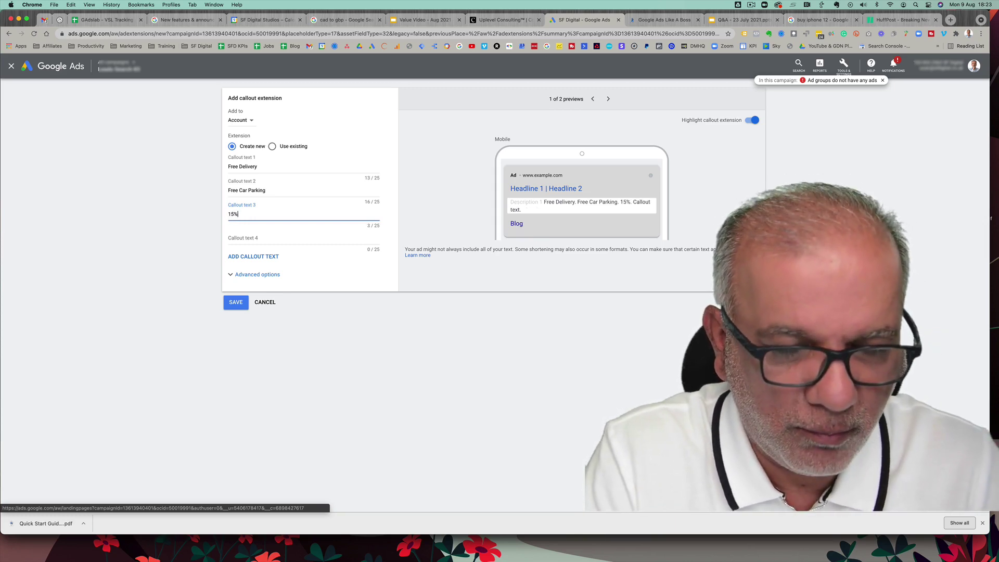
pyautogui.write(' Off Delivery')
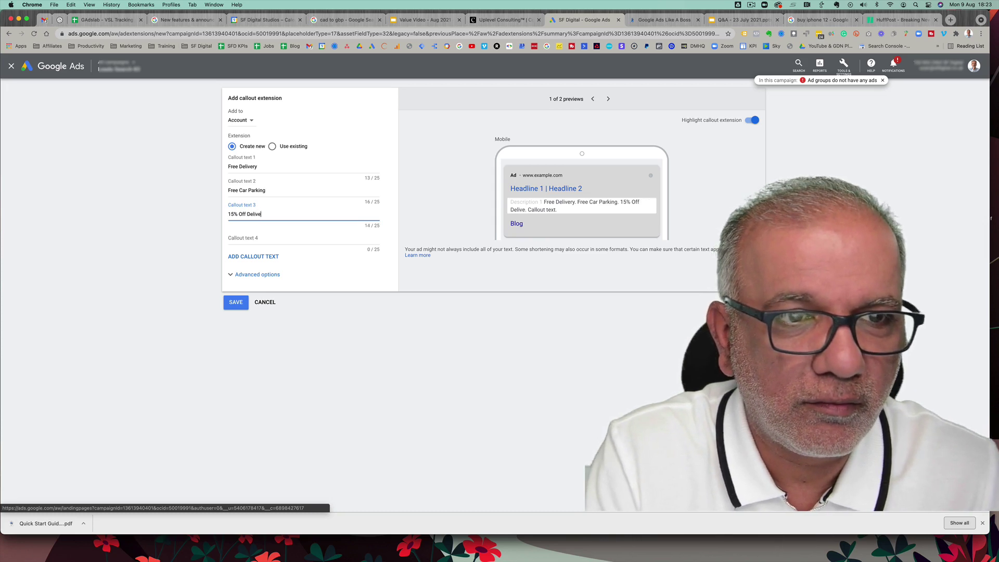
pyautogui.press('BackSpace')
pyautogui.press('BackSpace')
pyautogui.press('BackSpace')
pyautogui.press('BackSpace')
pyautogui.press('BackSpace')
pyautogui.press('BackSpace')
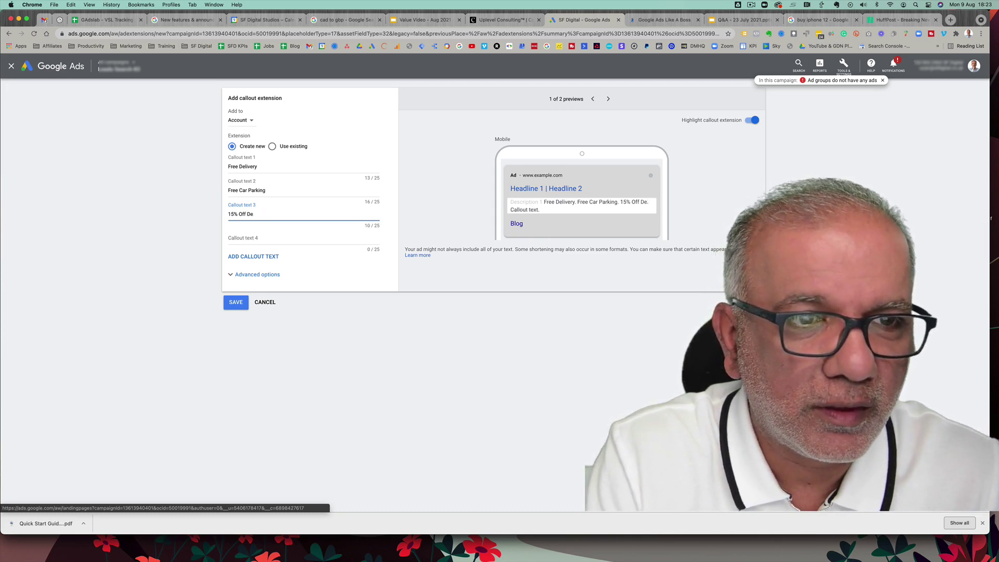
pyautogui.write('e Delv')
pyautogui.write('very')
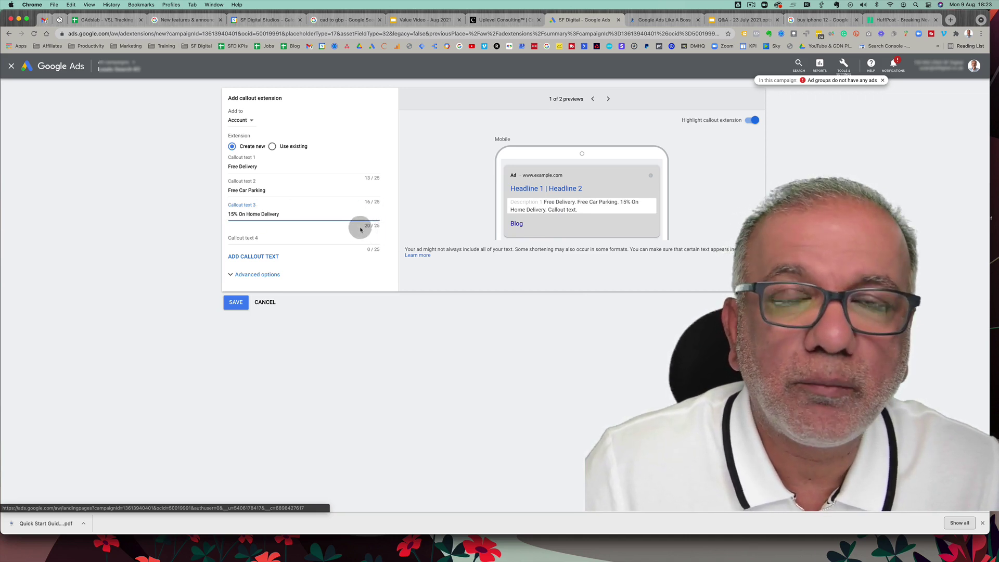
# Enter "Happy Hour Tues 6-7pm" as the fourth callout text
pyautogui.click(248, 237)
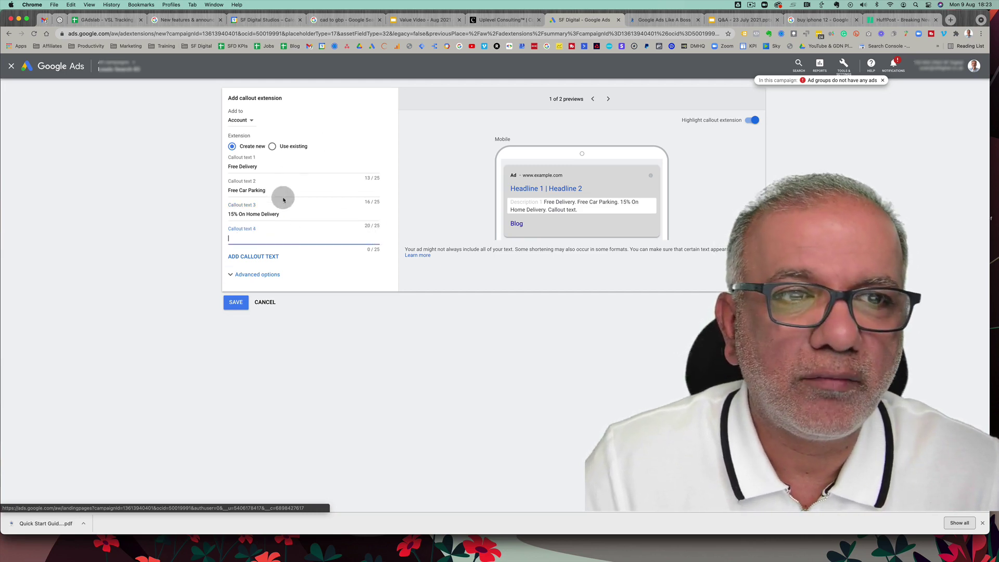
pyautogui.write('Happy Hour')
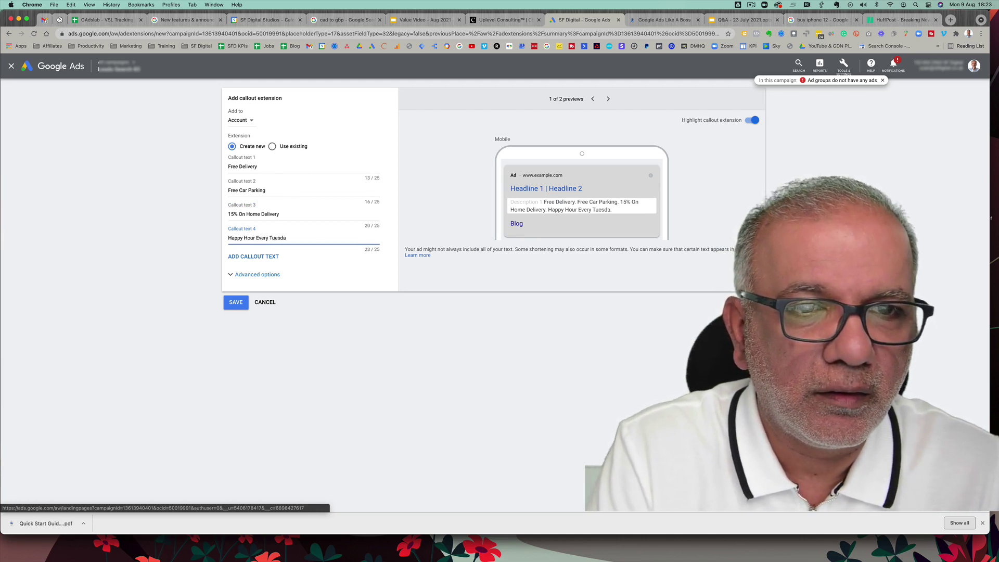
pyautogui.write('Every Tue 6-7')
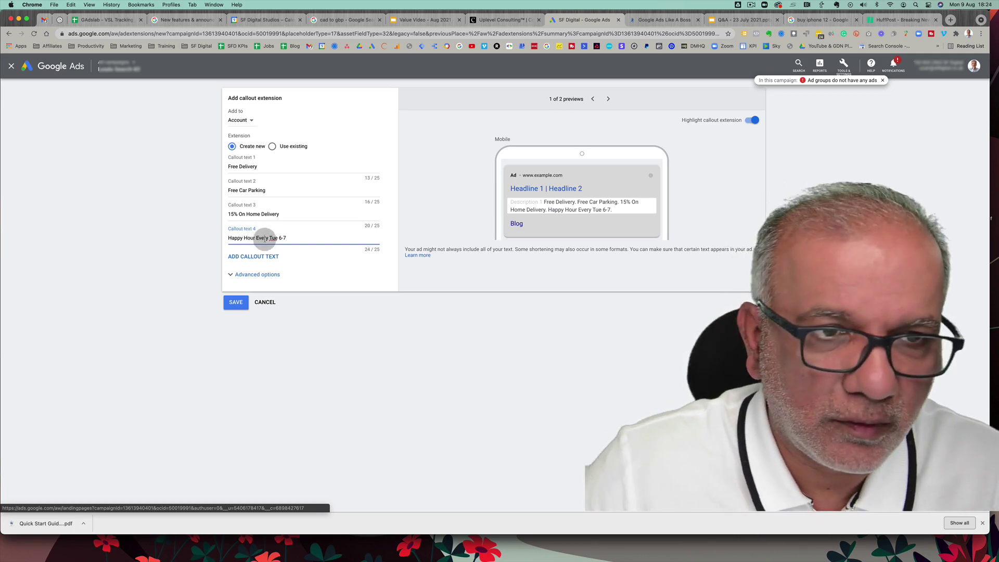
pyautogui.doubleClick(262, 238)
pyautogui.press('BackSpace')
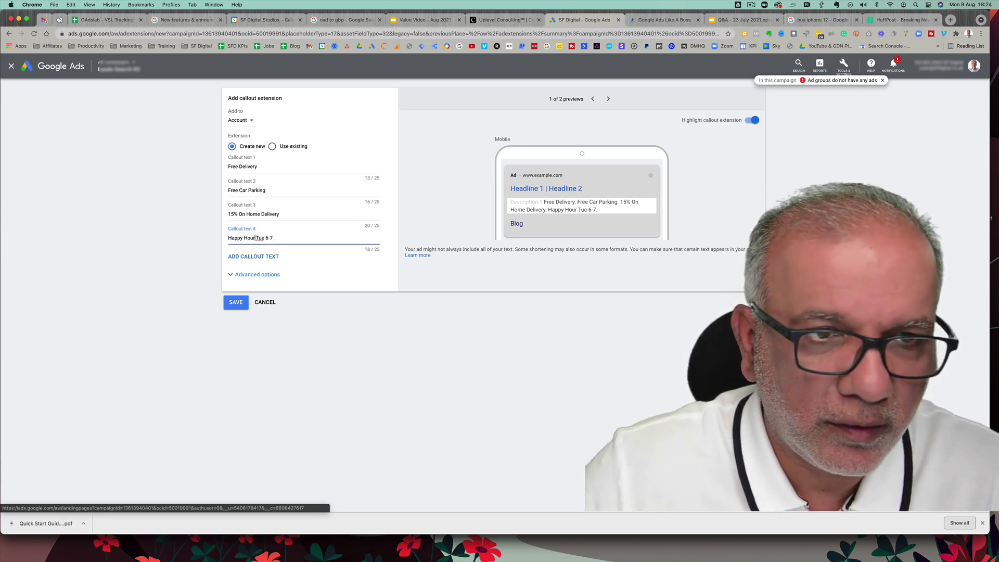
pyautogui.click(266, 238)
pyautogui.write('s')
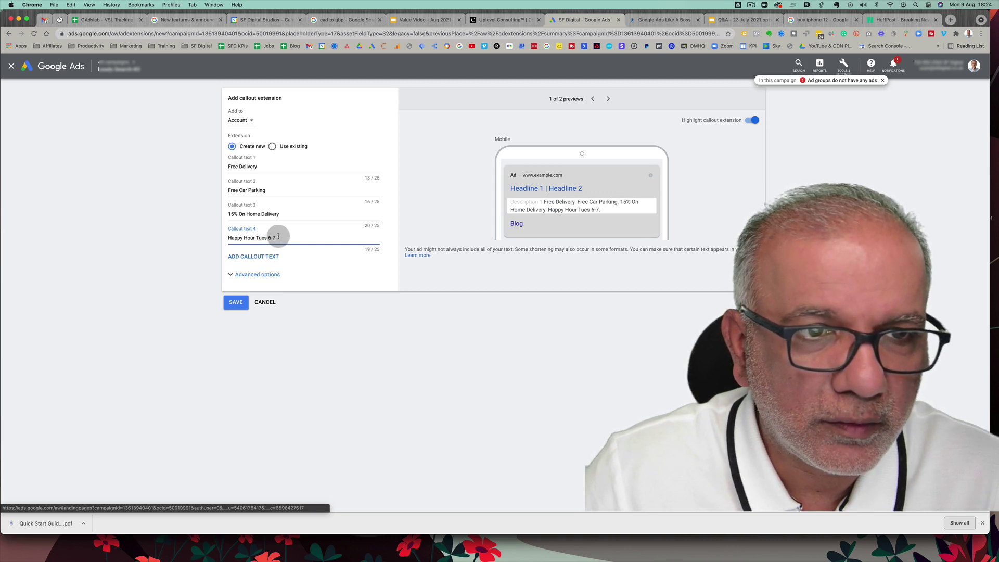
pyautogui.click(279, 238)
pyautogui.write('pm')
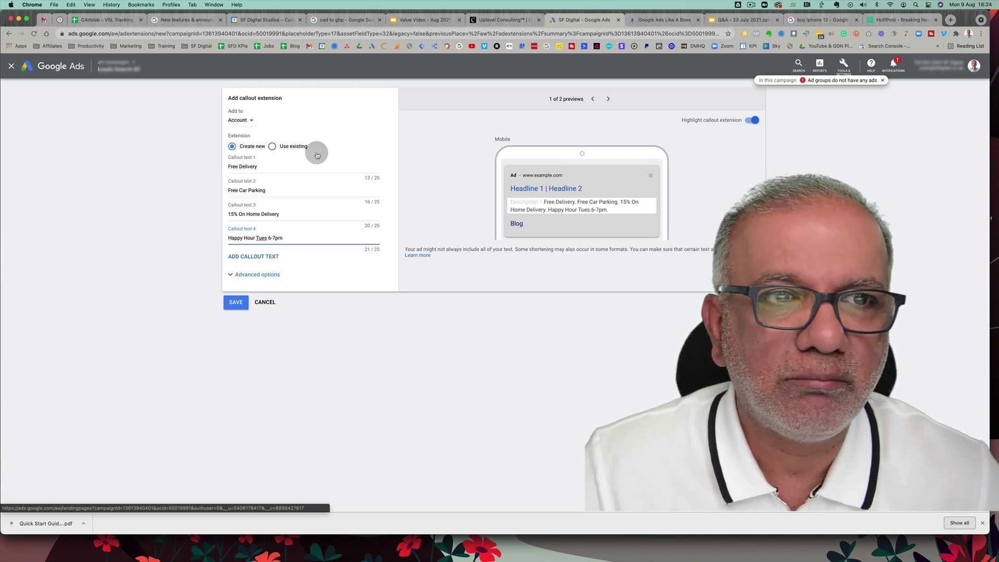
# Review the account, campaign and ad group levels for the callout extension and keep it at account level
pyautogui.click(249, 121)
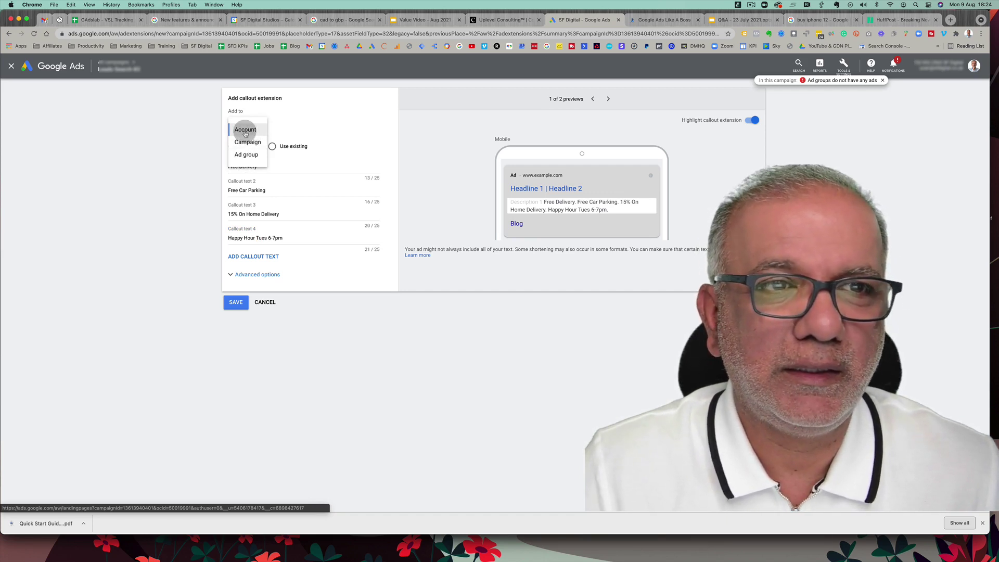
pyautogui.click(246, 131)
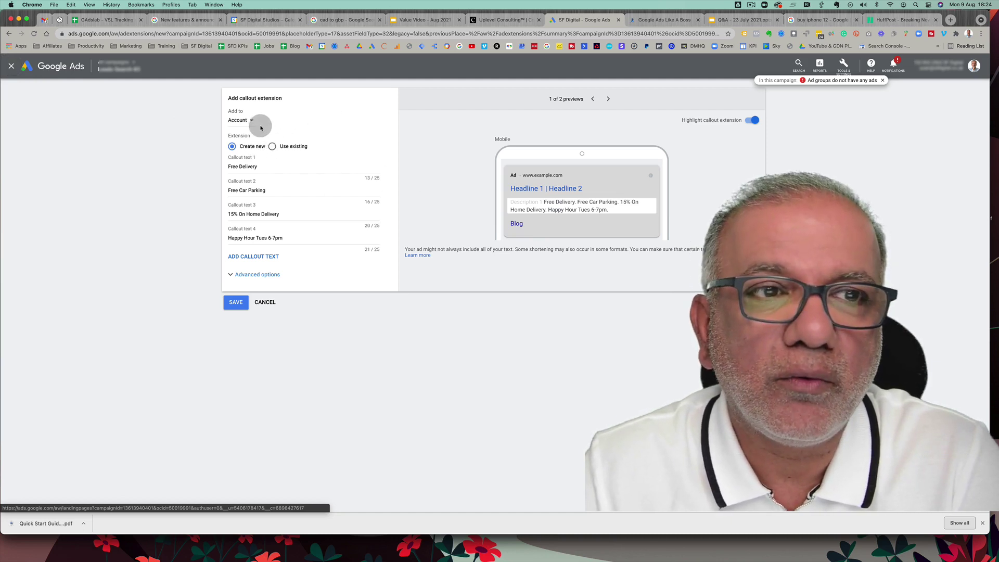
pyautogui.click(240, 121)
pyautogui.click(241, 129)
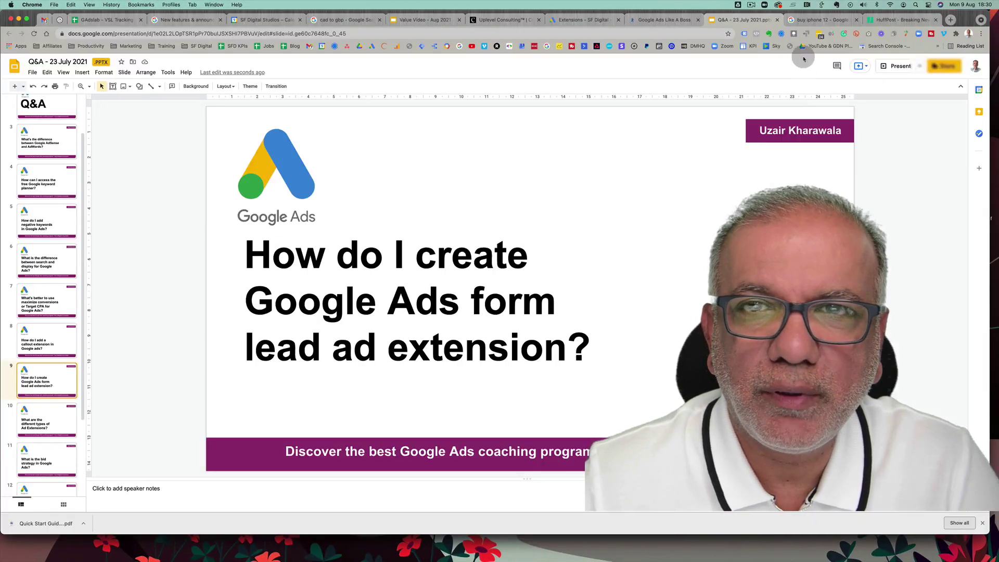
# Switch to the Google Ads Extensions page and start adding a lead form extension
pyautogui.click(579, 21)
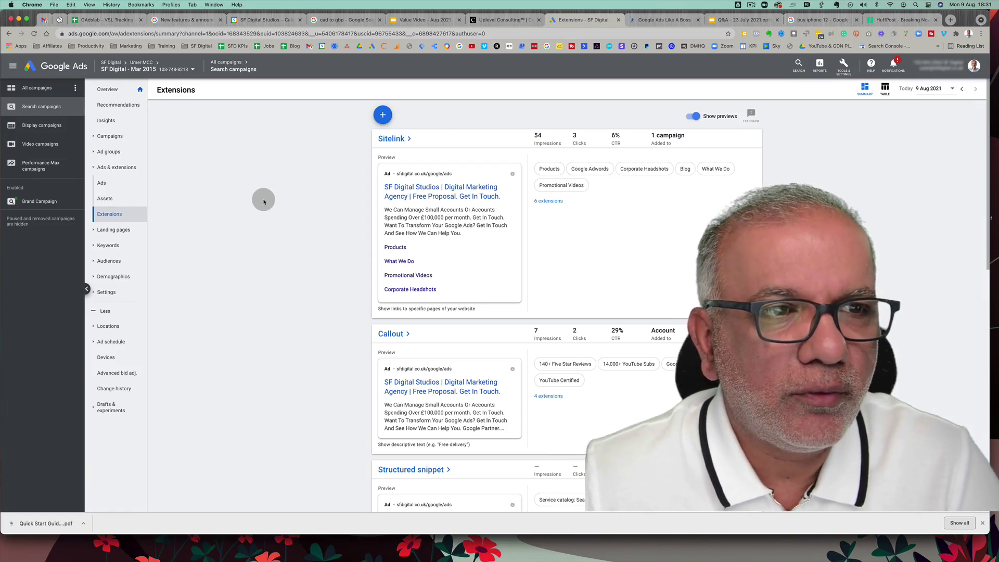
pyautogui.click(383, 115)
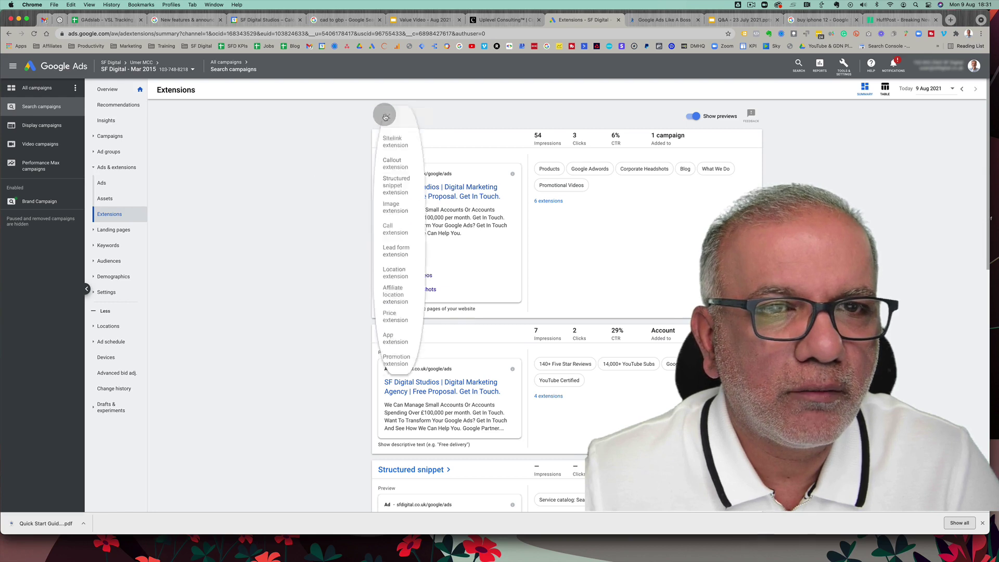
pyautogui.click(411, 252)
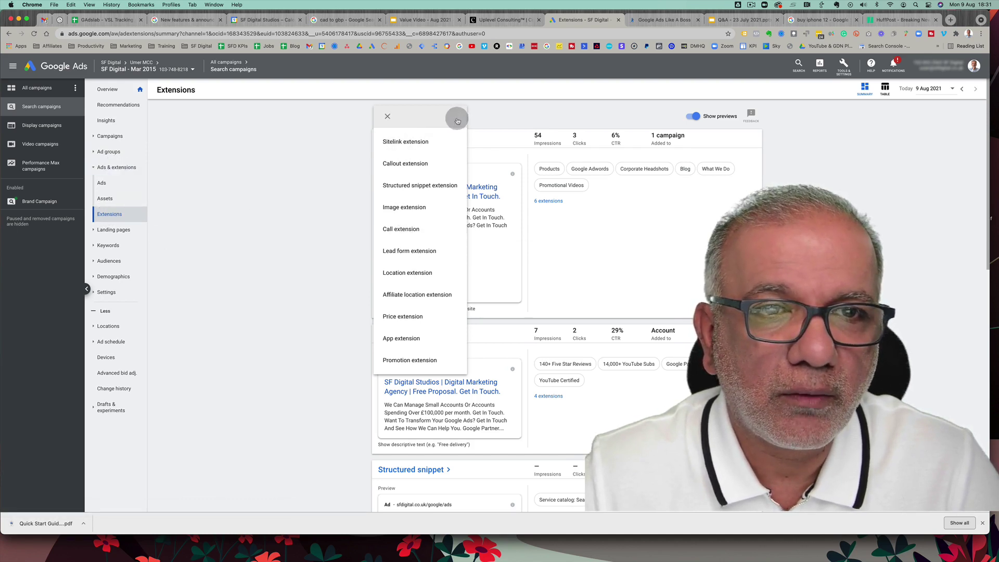
pyautogui.click(473, 119)
pyautogui.click(384, 116)
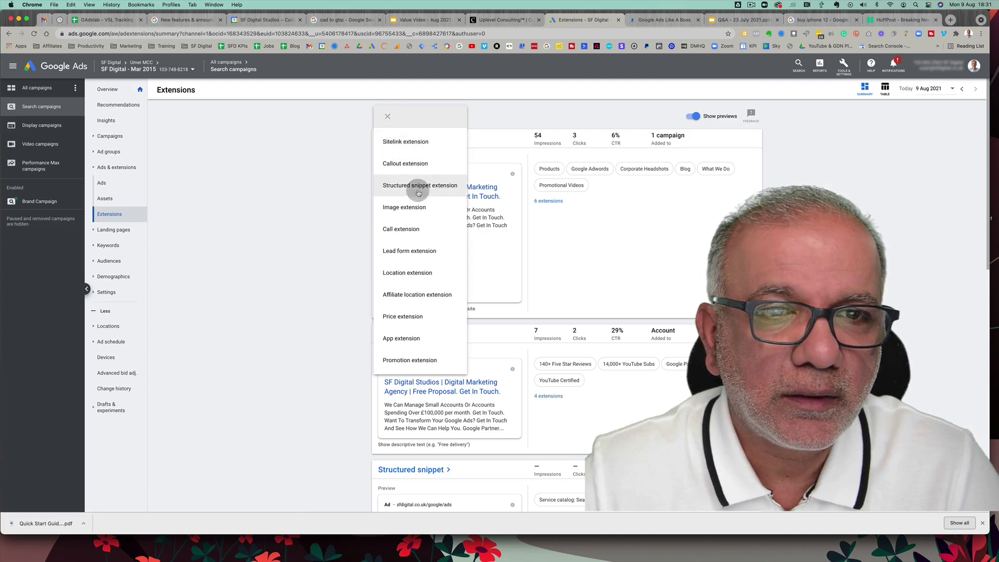
pyautogui.click(410, 250)
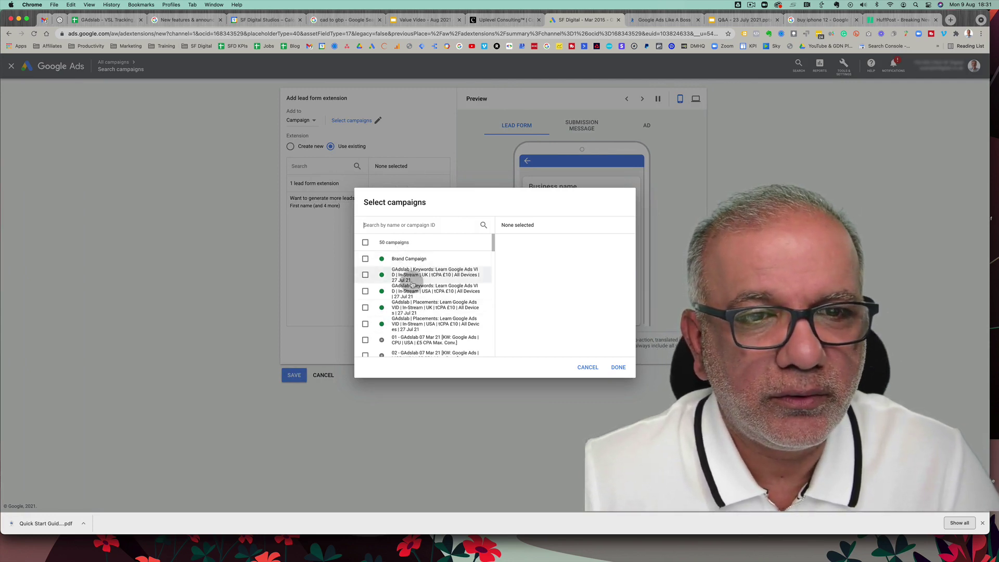
# Apply the lead form extension at campaign level to Brand Campaign
pyautogui.click(366, 258)
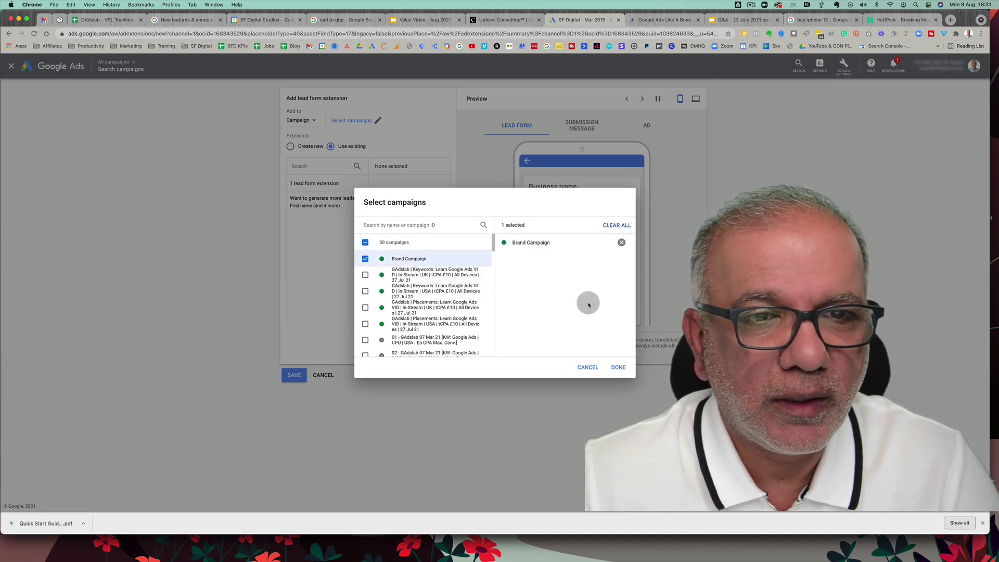
pyautogui.click(619, 367)
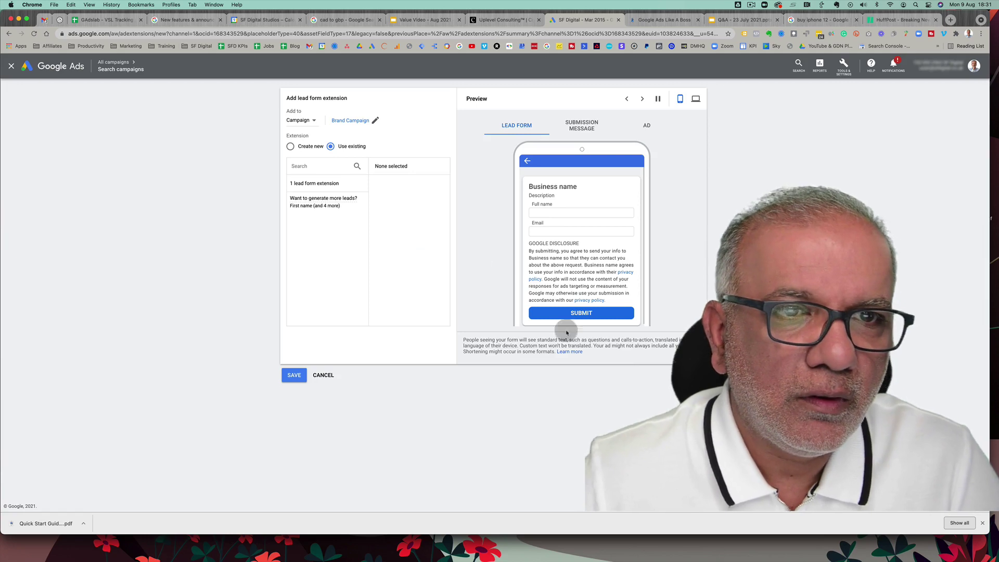
pyautogui.click(301, 120)
pyautogui.click(315, 131)
pyautogui.click(351, 120)
pyautogui.press('Escape')
# Add the USA versions of the GAdslab Keywords and GAdslab Placements campaigns to the lead form extension's campaign selection
pyautogui.click(354, 119)
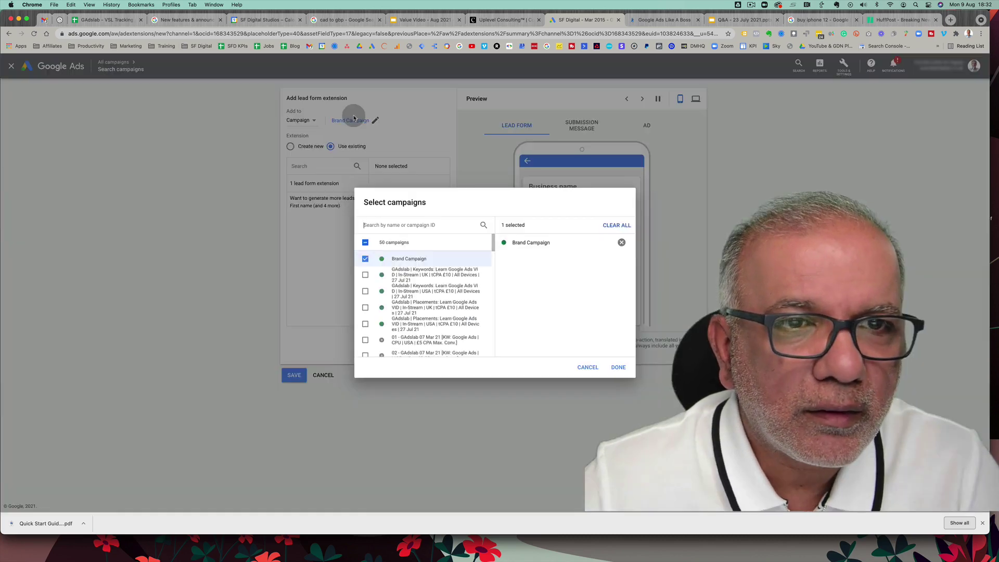
pyautogui.click(365, 291)
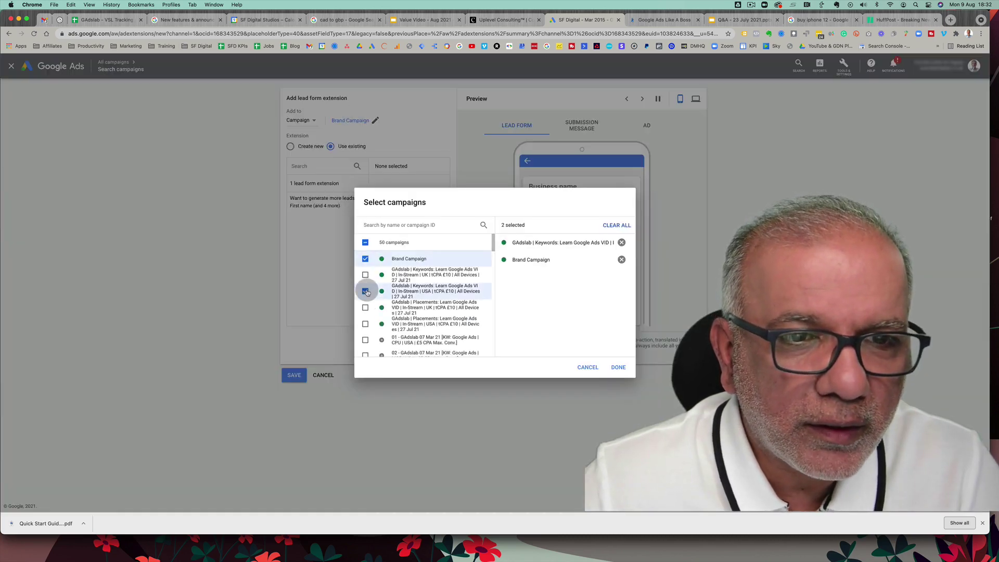
pyautogui.click(365, 324)
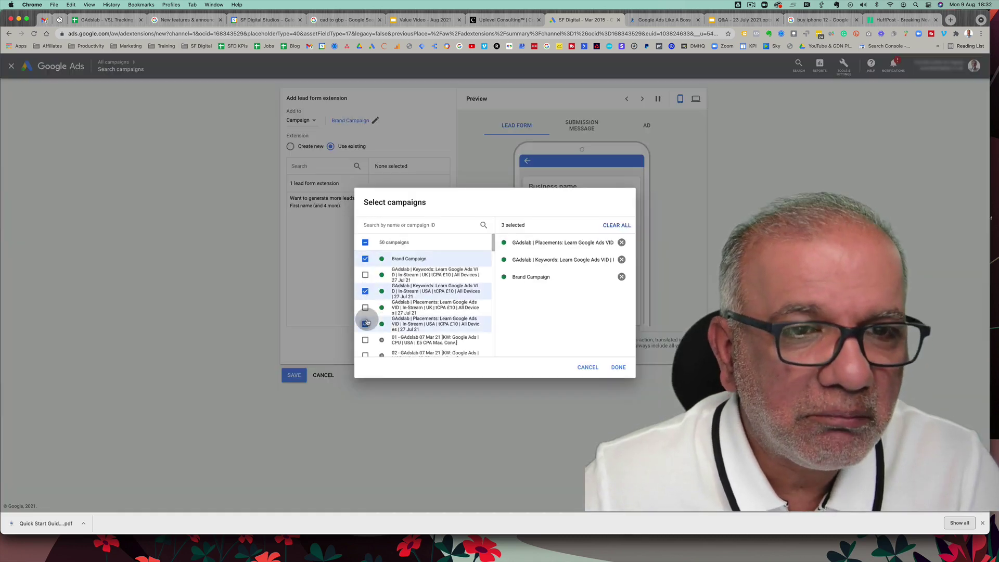
pyautogui.click(617, 368)
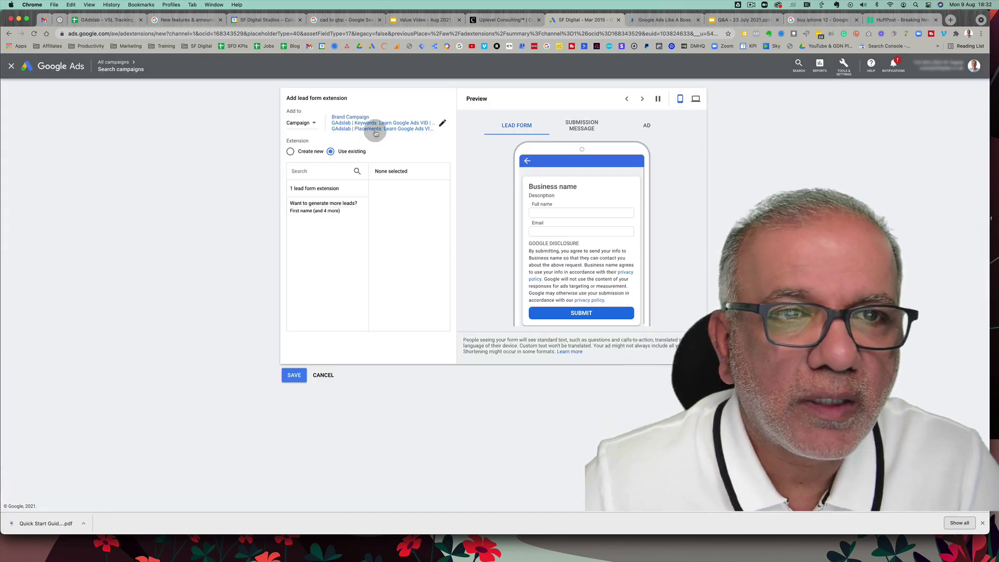
# Remove the two GAdslab campaigns from the extension's campaign selection, keeping only Brand Campaign
pyautogui.click(442, 123)
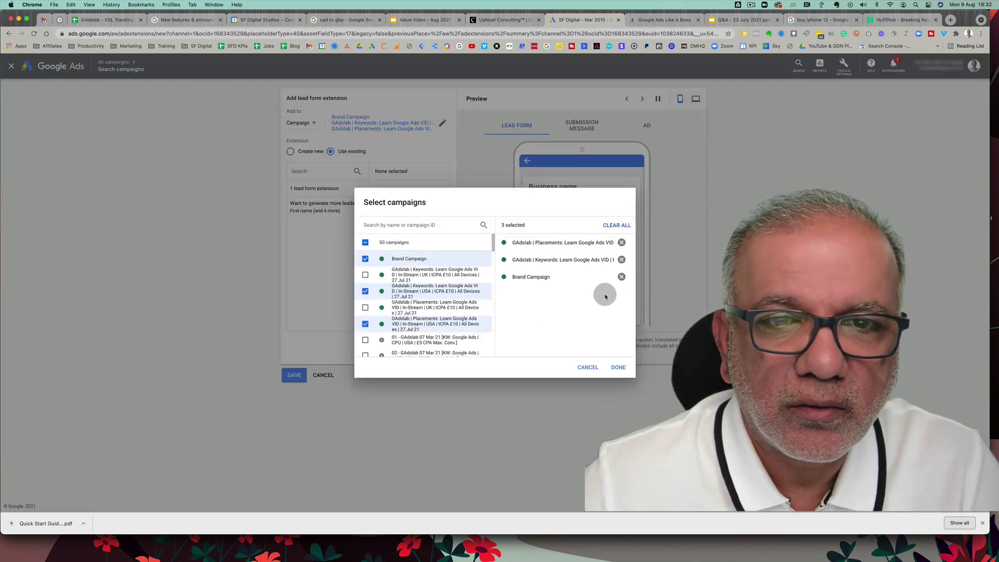
pyautogui.click(622, 260)
pyautogui.click(621, 243)
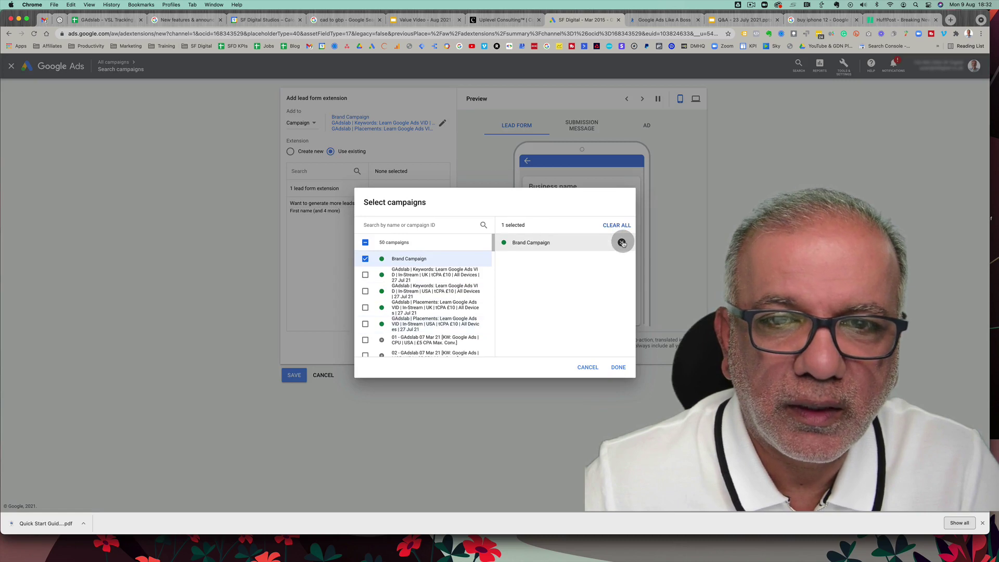
pyautogui.click(618, 367)
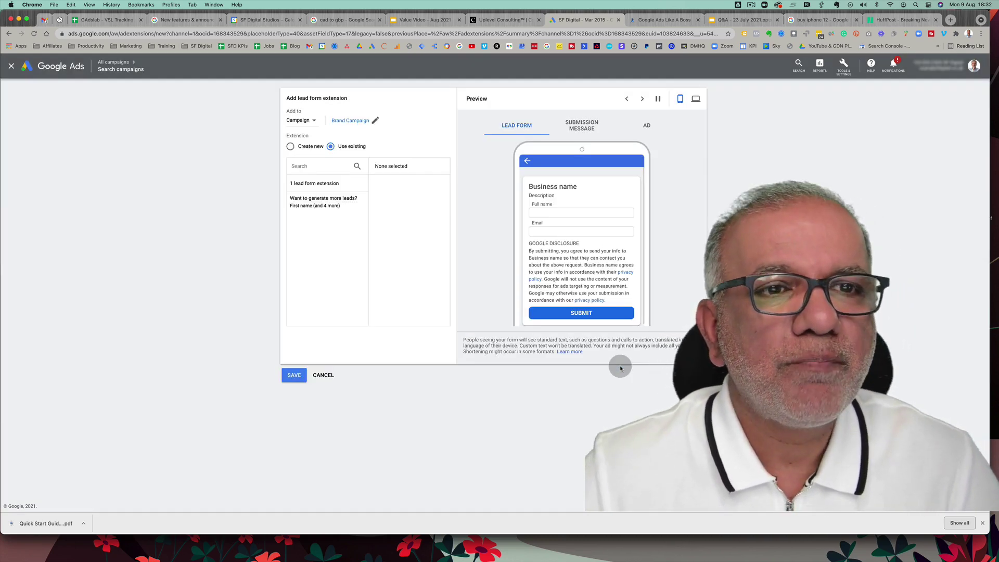
pyautogui.moveTo(317, 204)
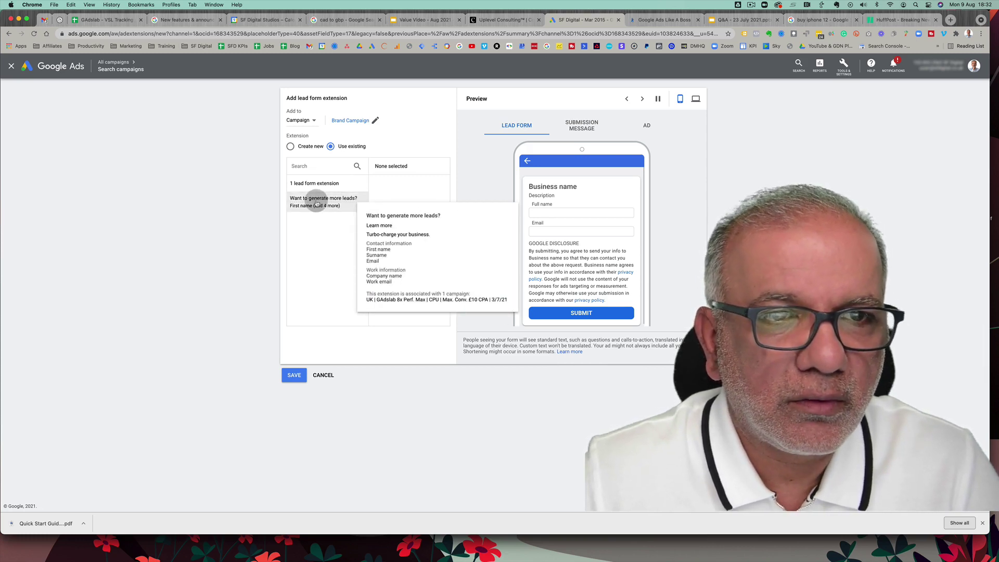
pyautogui.click(291, 146)
pyautogui.scroll(3, 289, 147)
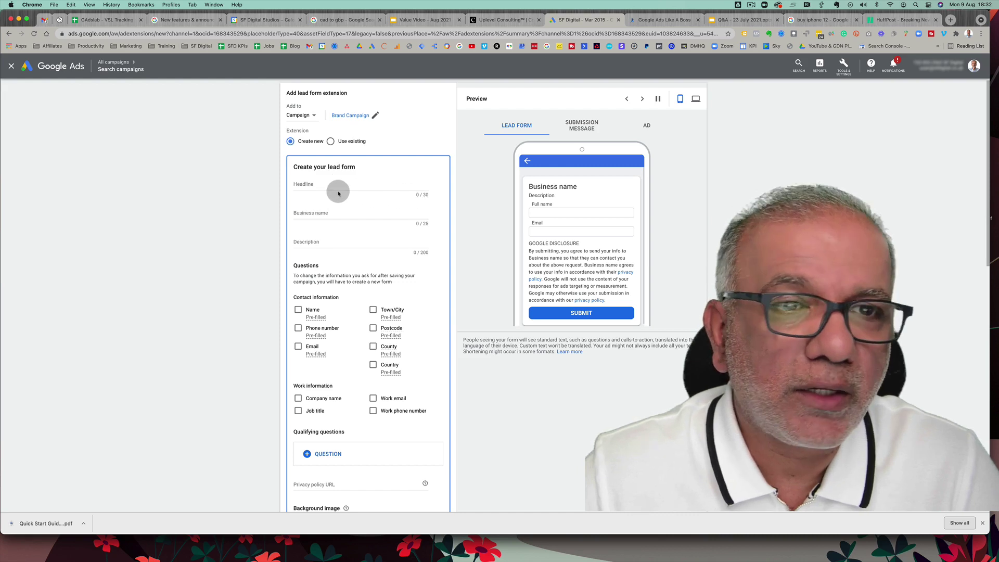
pyautogui.click(309, 185)
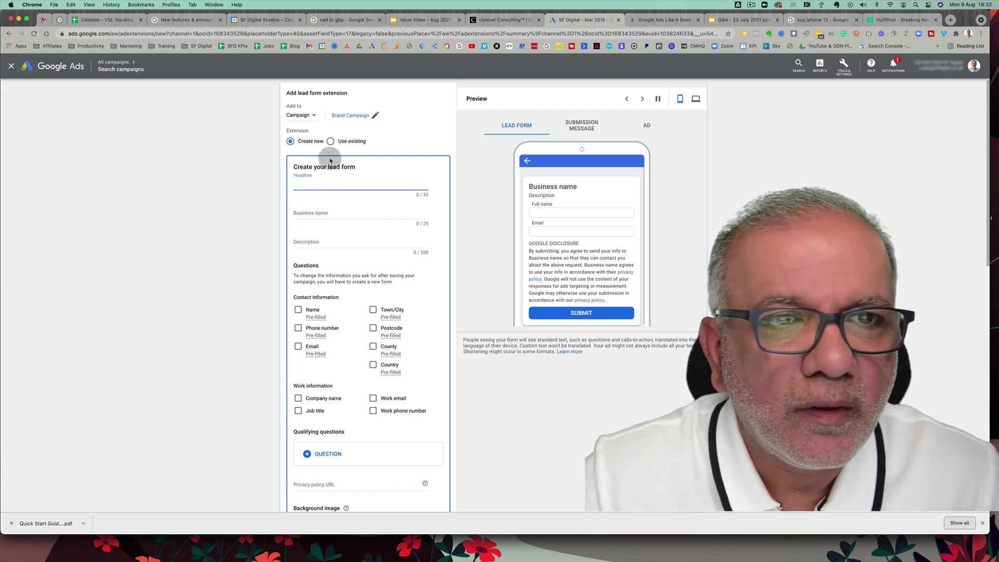
pyautogui.click(331, 141)
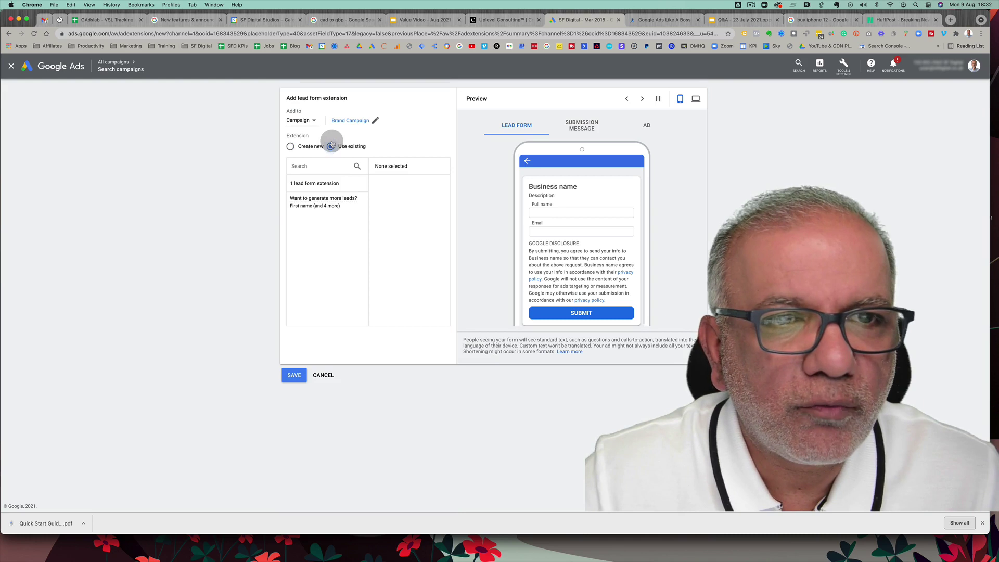
# Select the existing "Want to generate more leads?" lead form and review its description, fields and disclosure in the preview
pyautogui.click(318, 203)
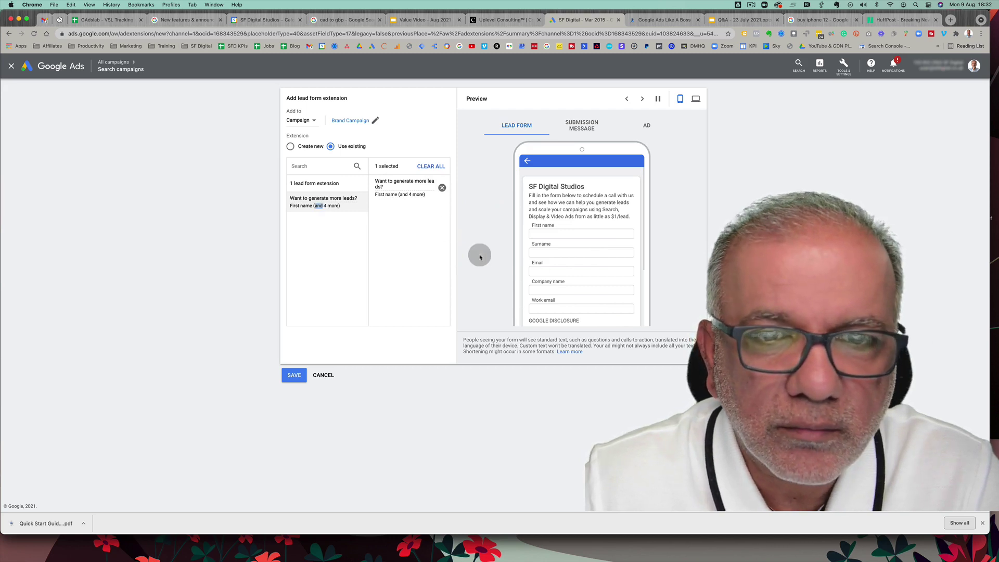
pyautogui.scroll(-1, 597, 256)
pyautogui.scroll(-5, 597, 255)
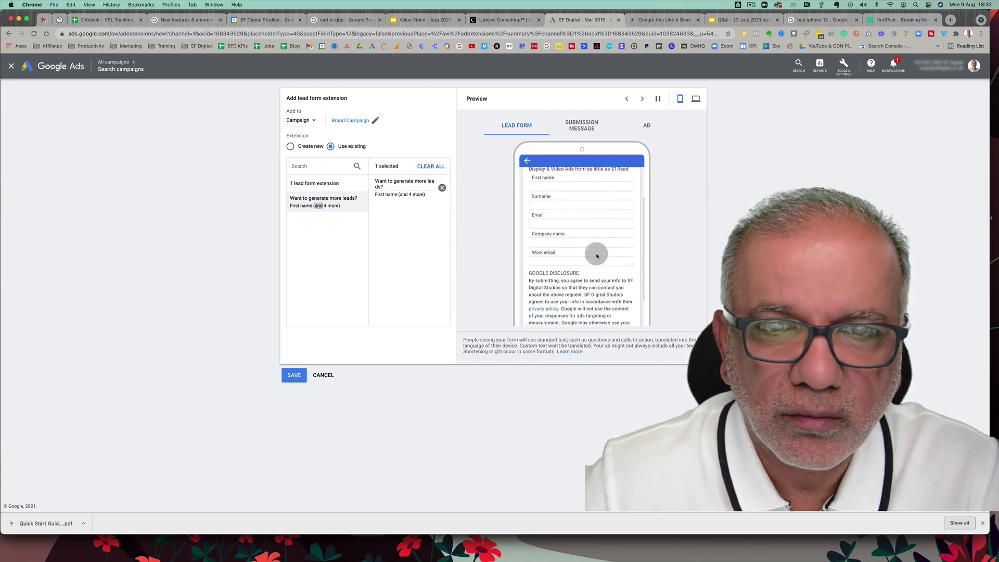
pyautogui.scroll(8, 596, 254)
pyautogui.scroll(1, 596, 254)
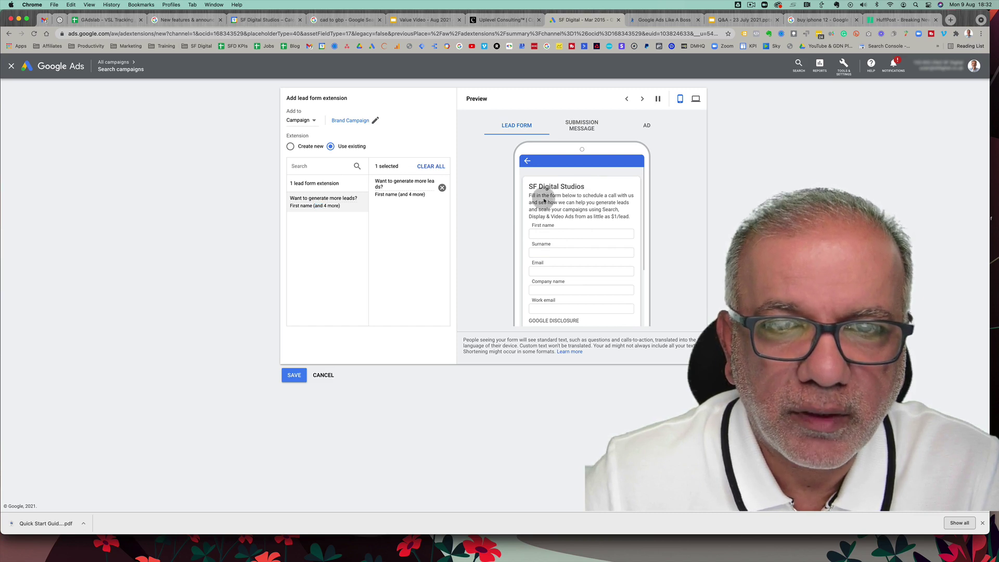
pyautogui.moveTo(543, 196); pyautogui.dragTo(576, 212)
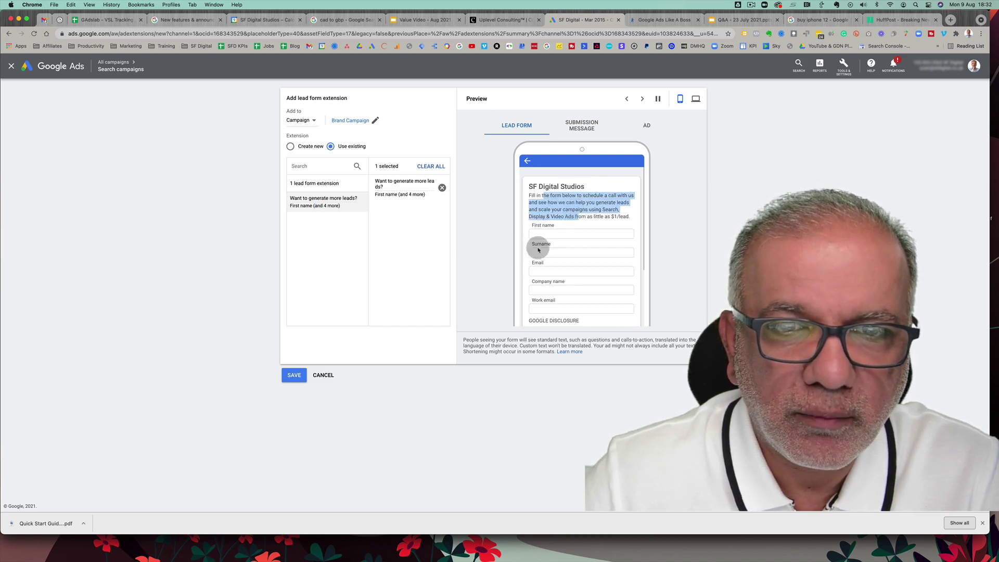
pyautogui.scroll(-2, 542, 262)
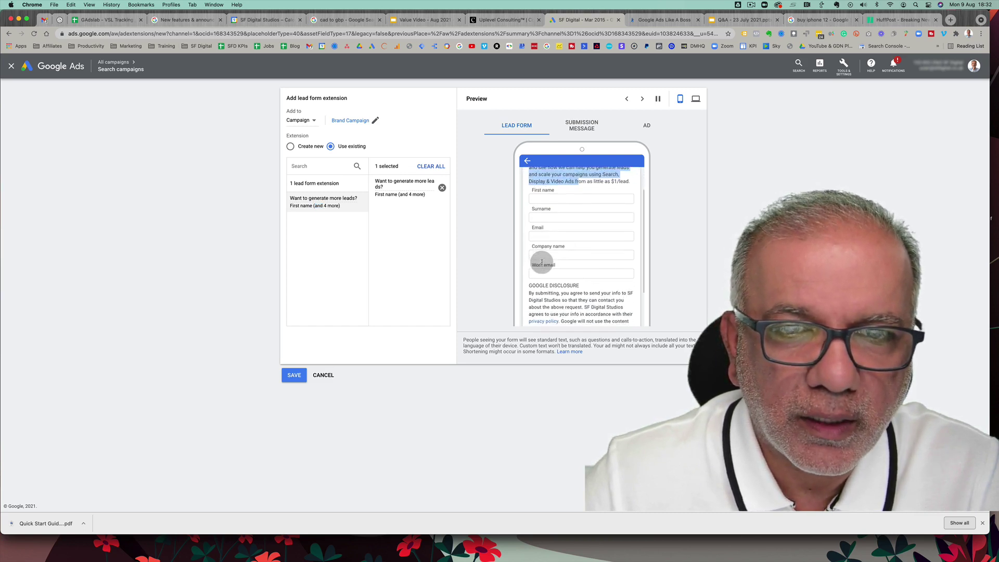
pyautogui.scroll(-2, 556, 267)
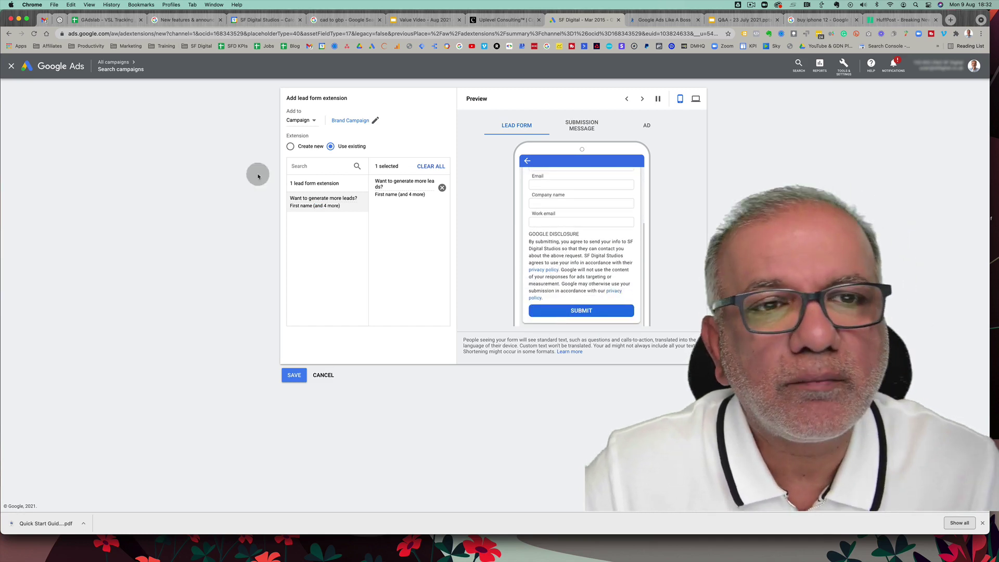
# Switch the extension to a new lead form and set its business name to "SF Digital Studios"
pyautogui.click(290, 147)
pyautogui.scroll(-1, 374, 167)
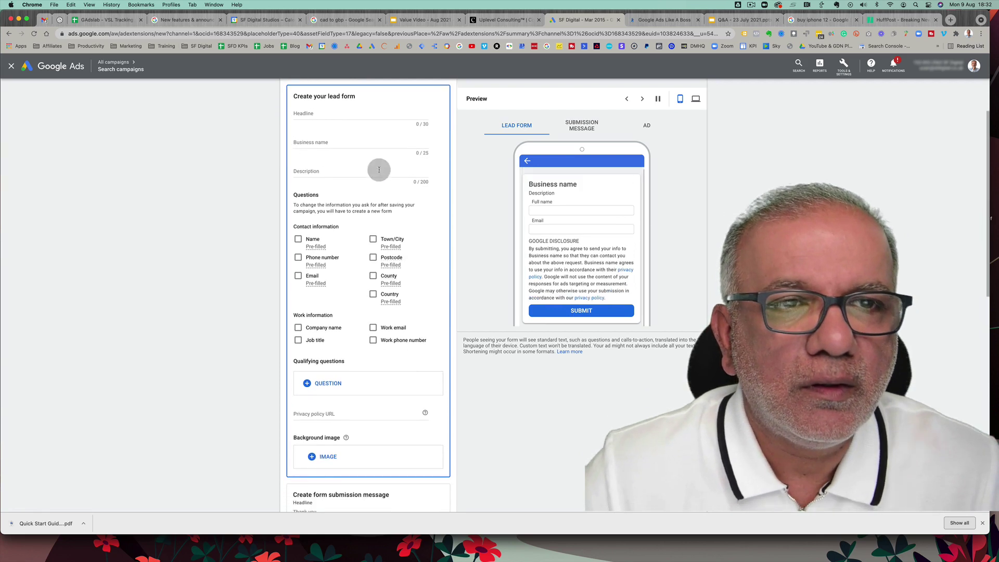
pyautogui.scroll(2, 365, 180)
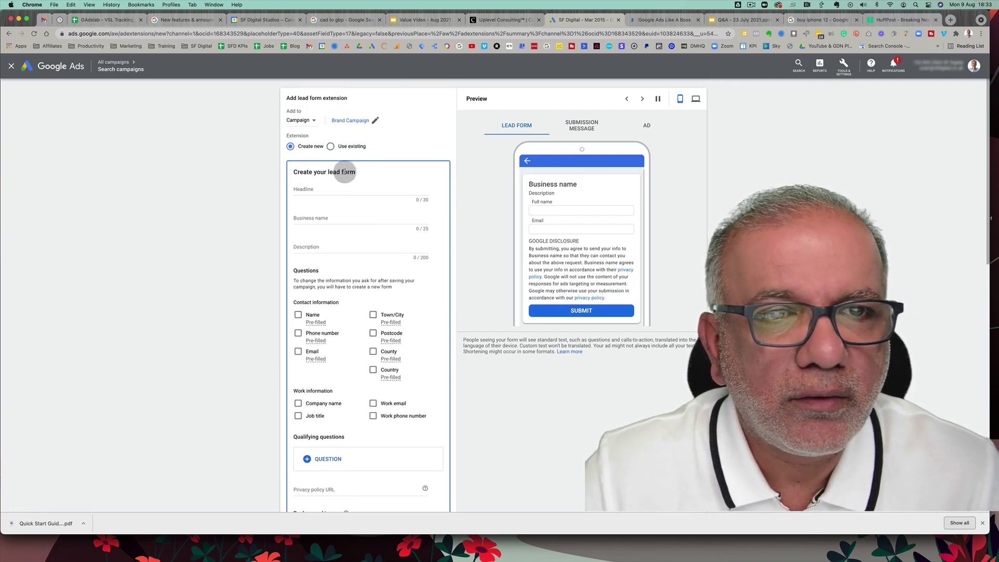
pyautogui.click(326, 190)
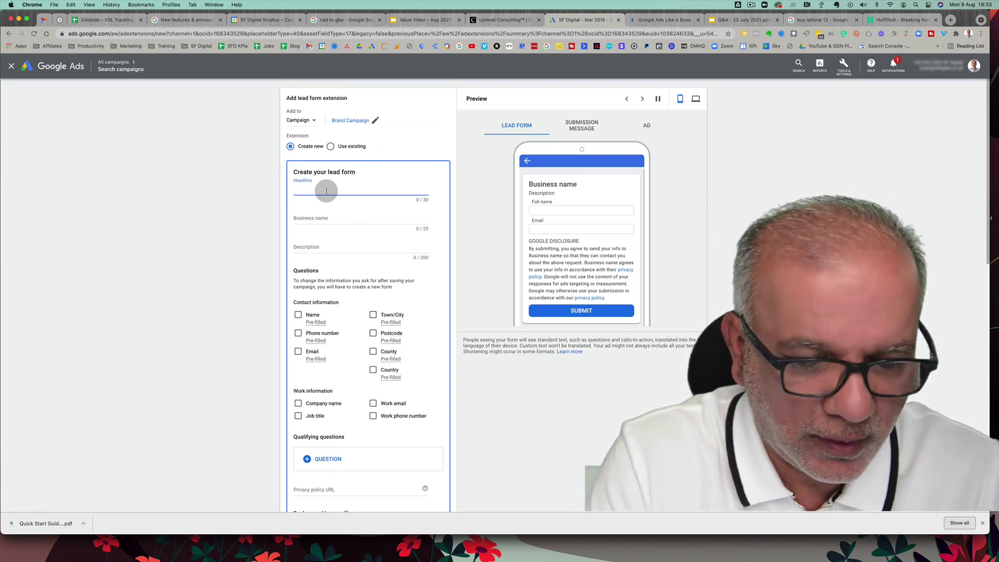
pyautogui.write('SF Digital Studios')
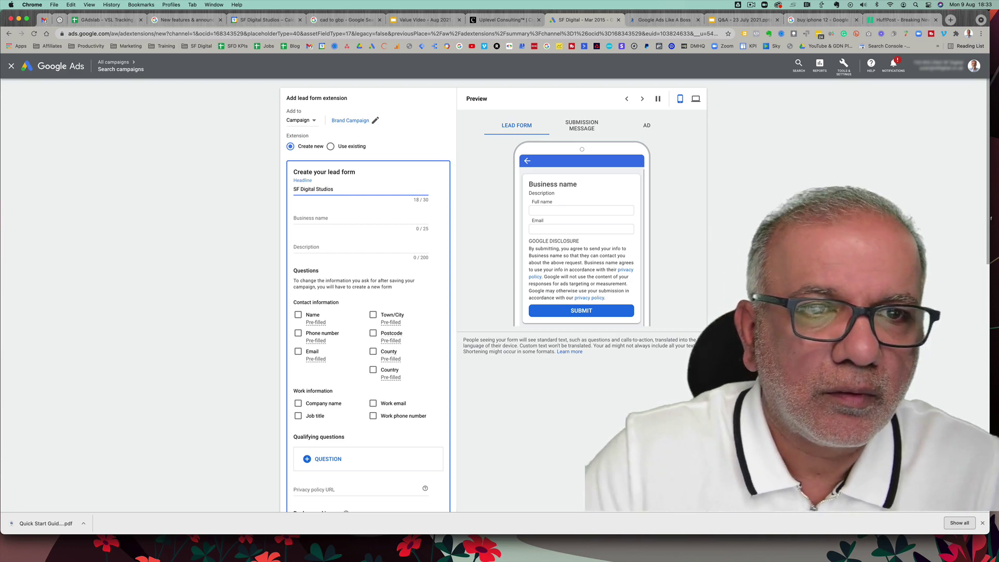
pyautogui.hotkey('ctrl', 'a')
pyautogui.press('cmd+c')
pyautogui.press('BackSpace')
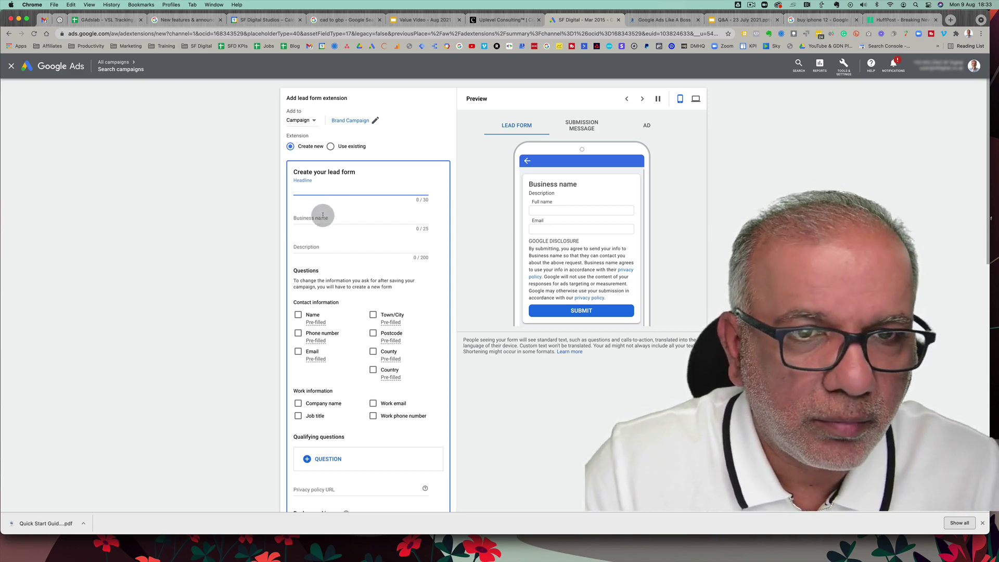
pyautogui.click(323, 215)
pyautogui.press('cmd+v')
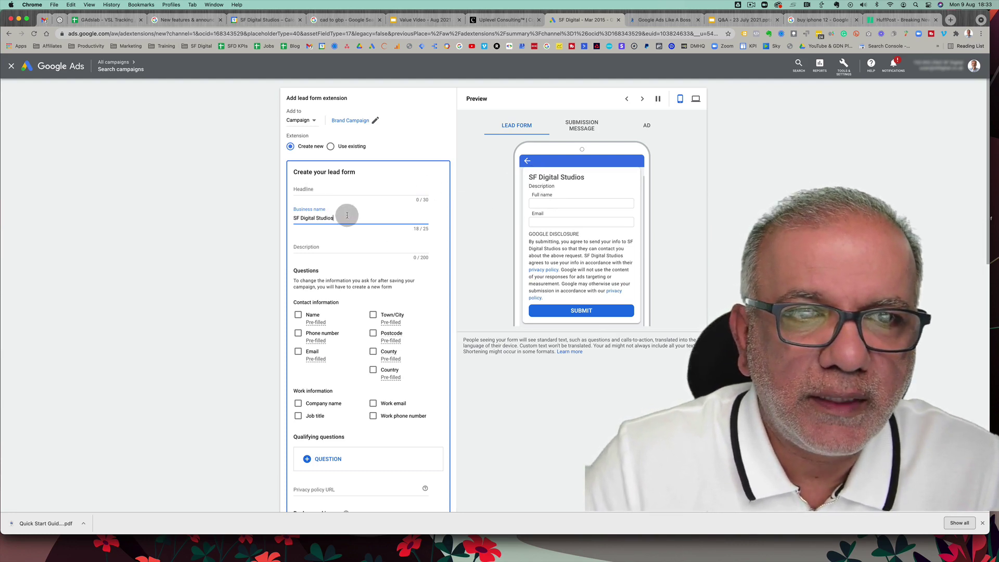
pyautogui.moveTo(528, 177); pyautogui.dragTo(578, 177)
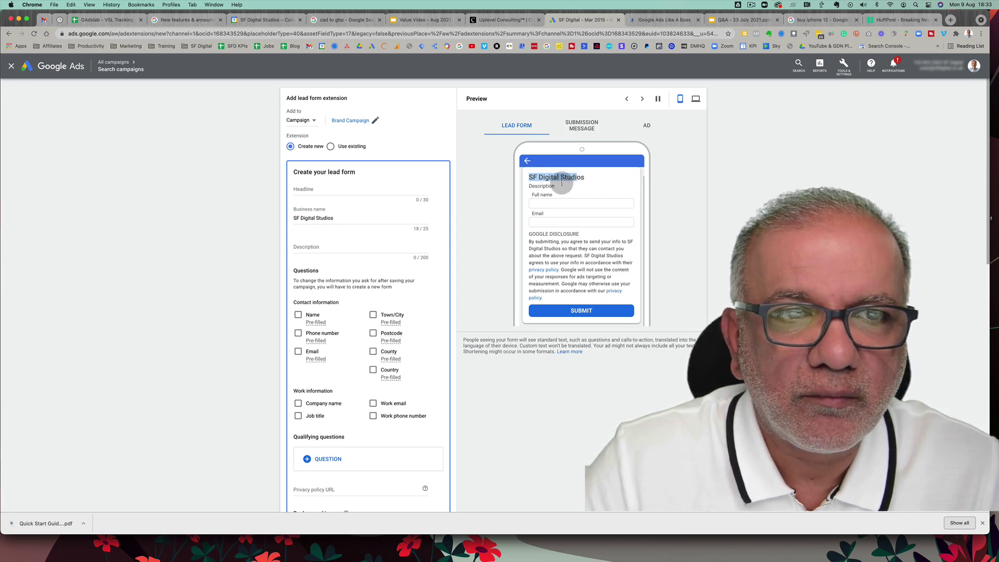
# Enter "fdsfdsf" as the lead form headline and show the ad preview
pyautogui.click(318, 192)
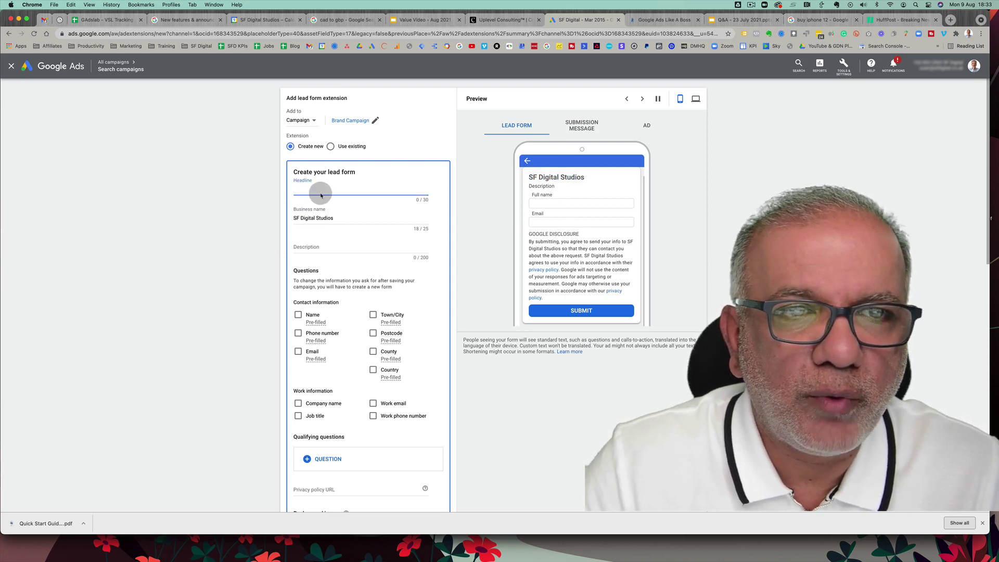
pyautogui.write('fdsfdsf')
pyautogui.press('Tab')
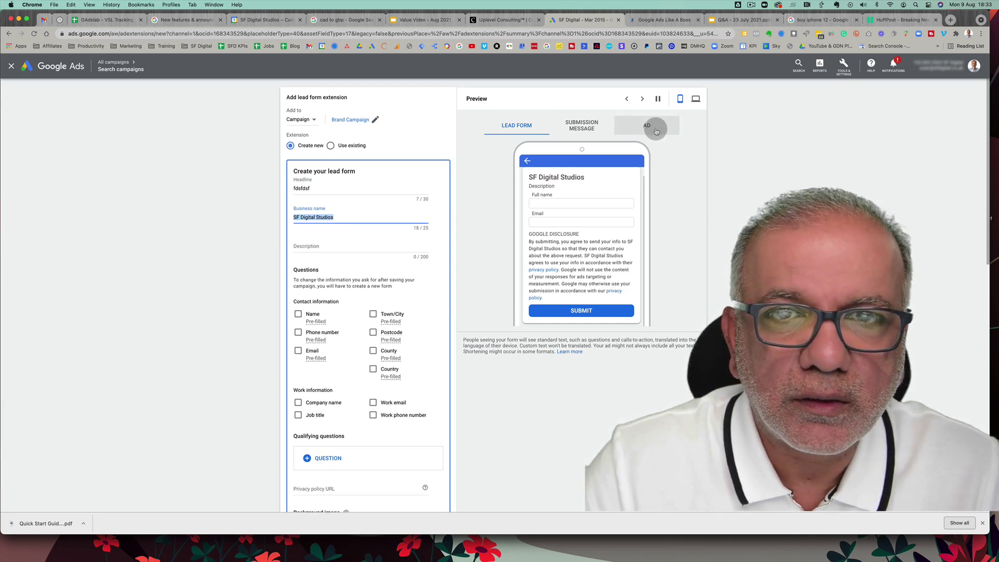
pyautogui.click(656, 131)
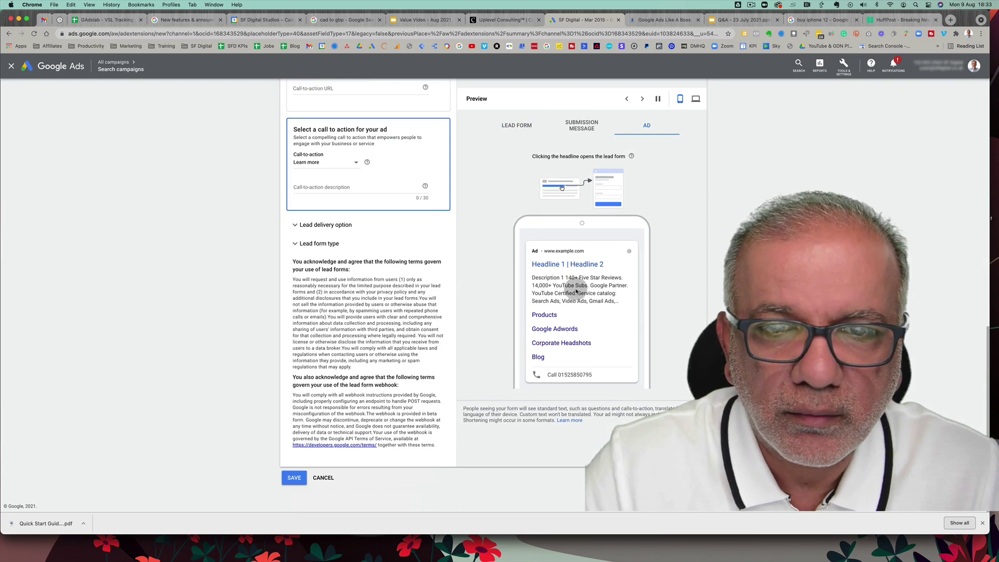
pyautogui.scroll(15, 368, 215)
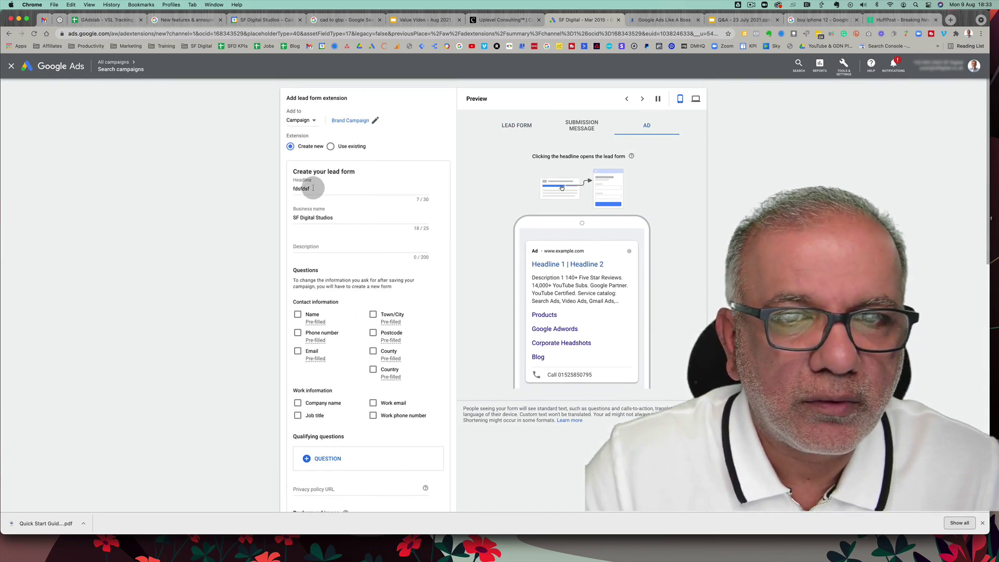
# Set the lead form headline to "Want More Leads Or Sales" and the description to "Struggling to get more leads? We can help."
pyautogui.doubleClick(313, 188)
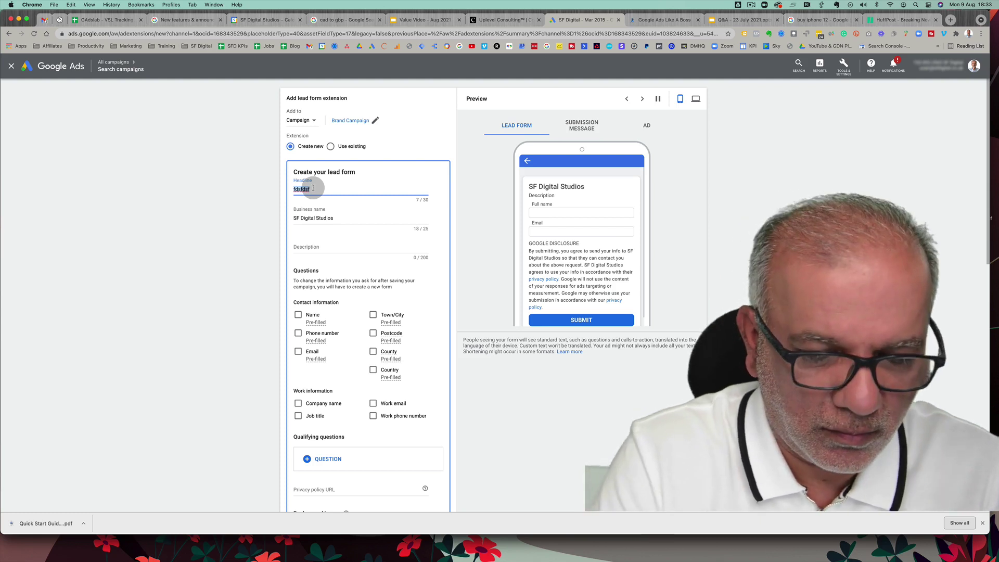
pyautogui.write('Want More Leads Or Sales')
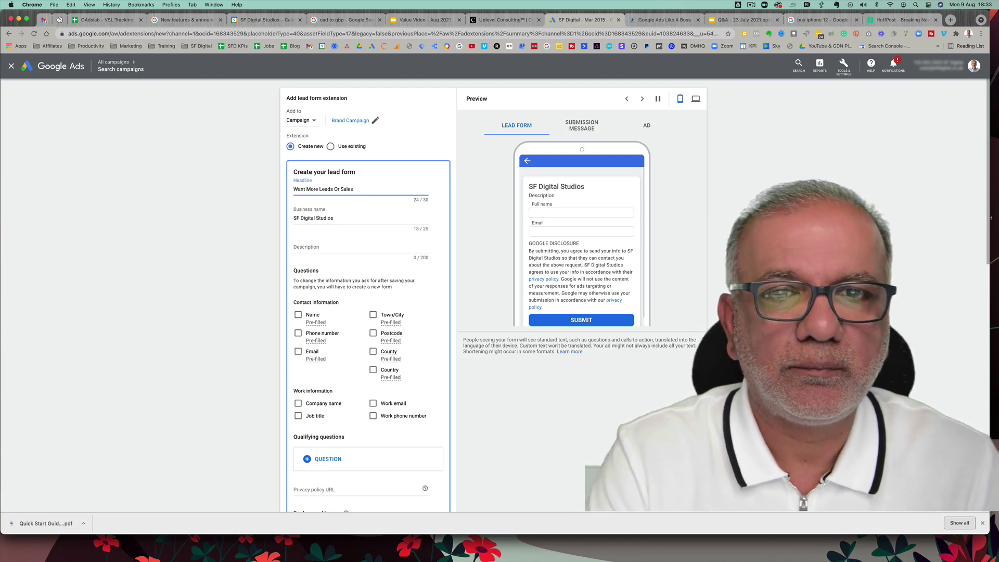
pyautogui.press('Tab')
pyautogui.click(323, 247)
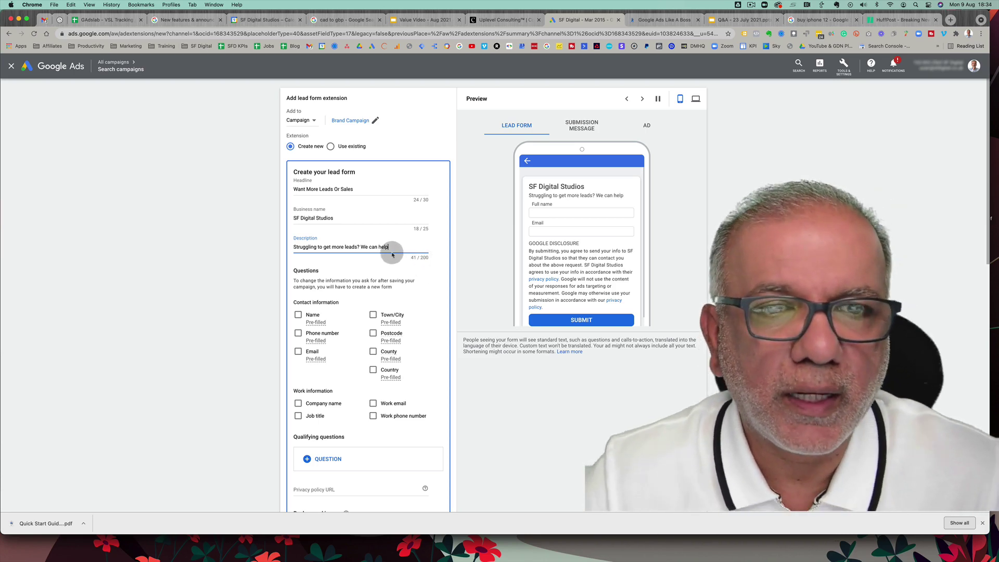
pyautogui.write('.')
pyautogui.press('Tab')
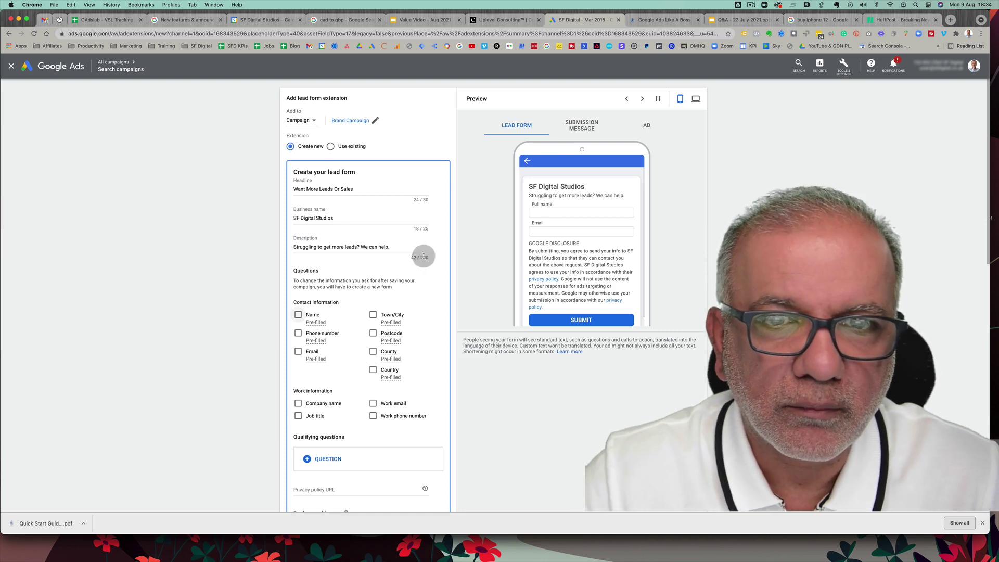
pyautogui.moveTo(535, 195); pyautogui.dragTo(617, 195)
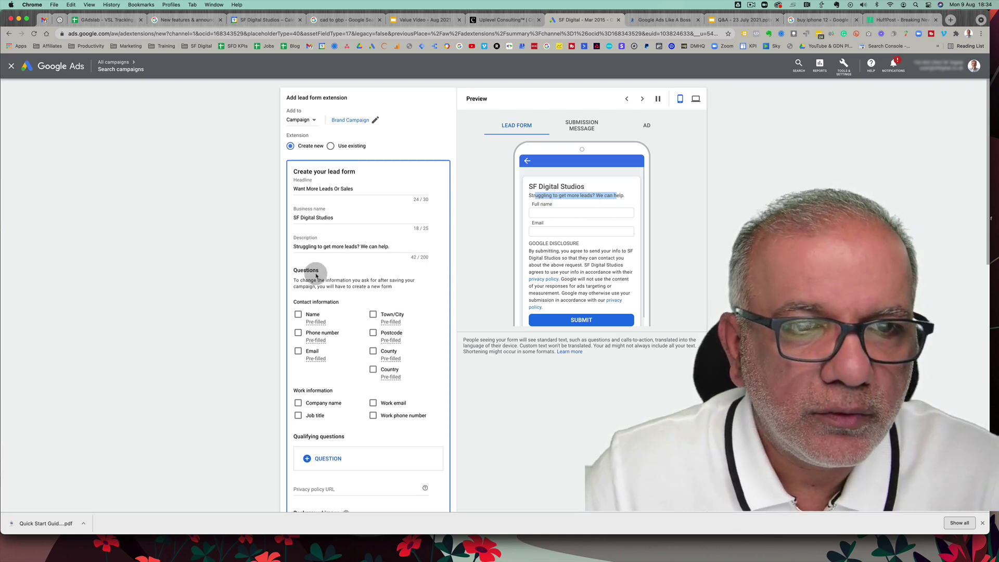
# Request name as full name, phone number and email in the form's contact information
pyautogui.scroll(-2, 317, 276)
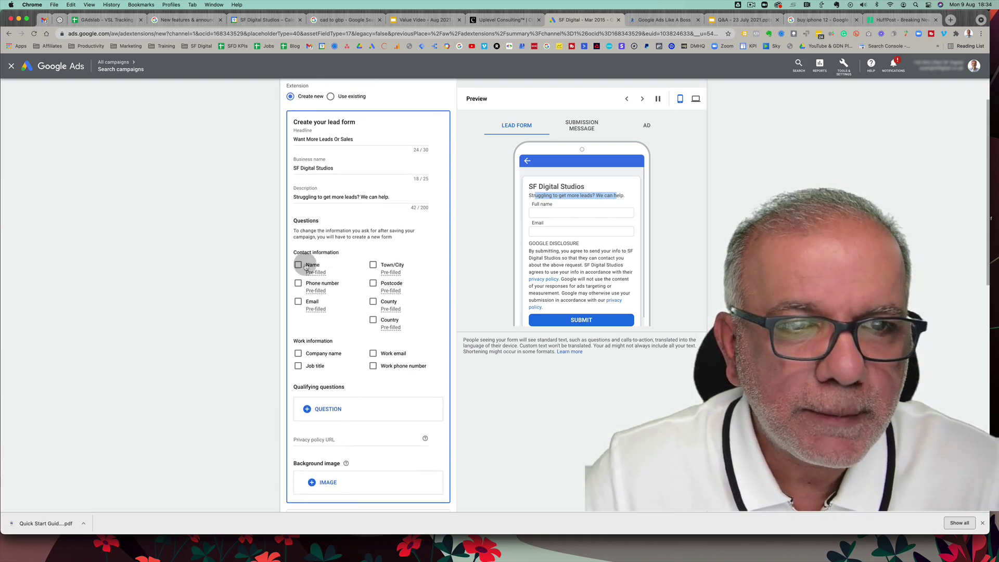
pyautogui.click(299, 265)
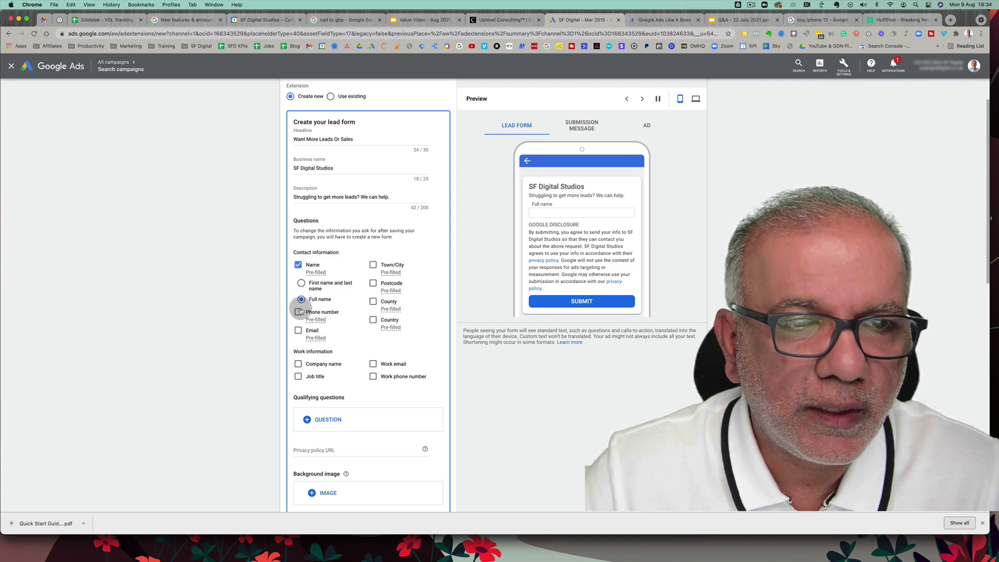
pyautogui.click(301, 285)
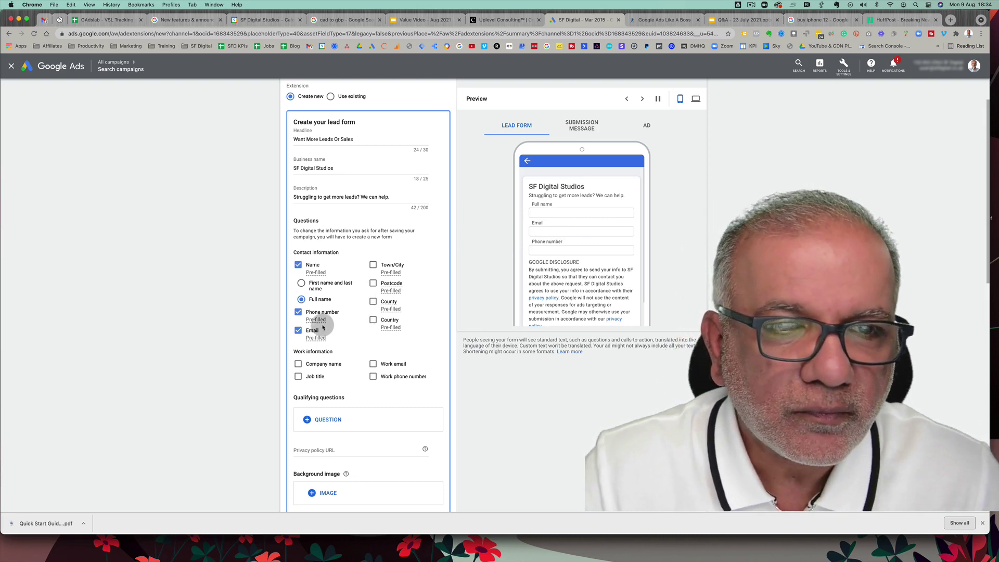
# Add company name and town/city to the form's questions, trying out work email and work phone number before clearing both
pyautogui.scroll(-3, 314, 320)
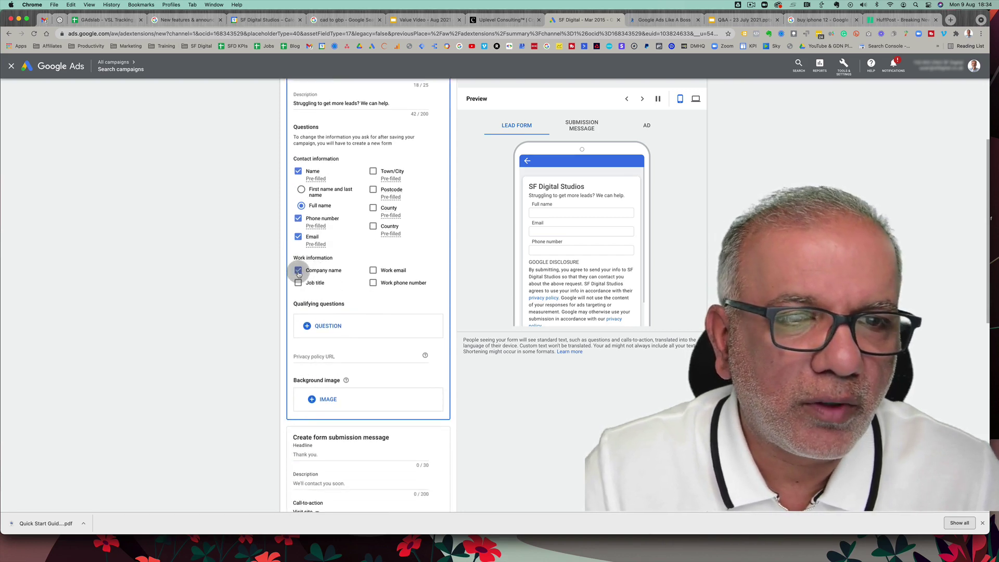
pyautogui.click(371, 283)
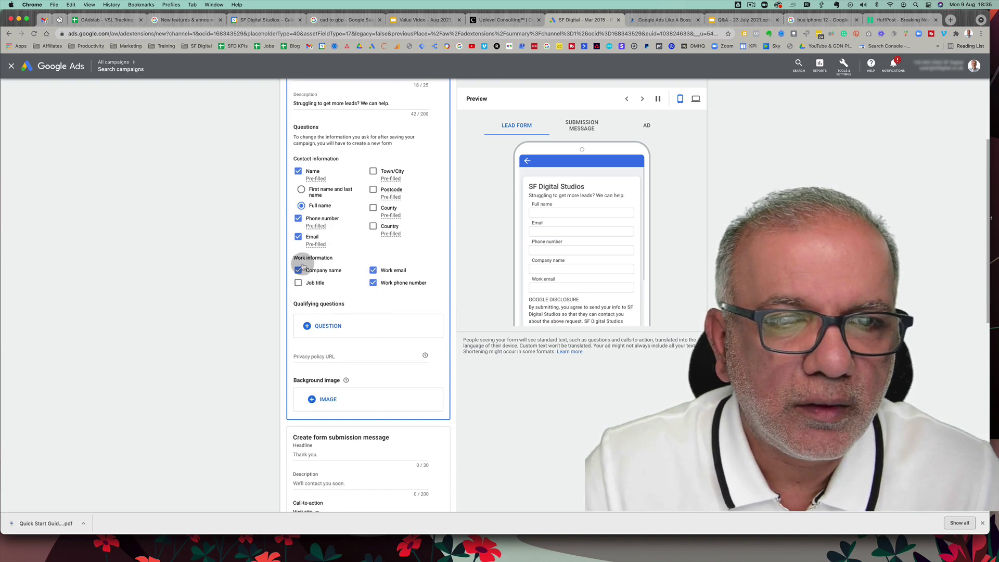
pyautogui.click(298, 238)
pyautogui.click(299, 219)
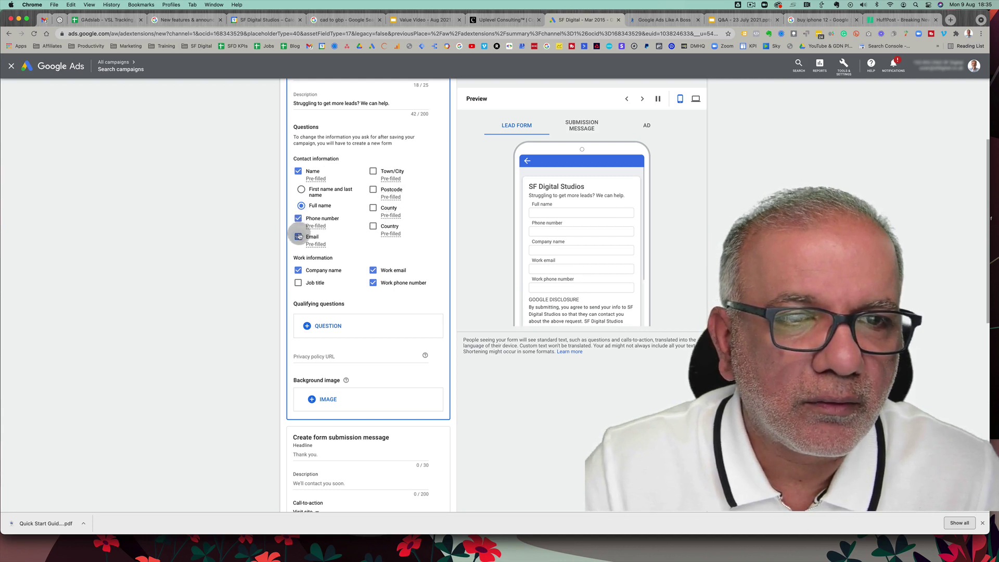
pyautogui.click(373, 270)
pyautogui.click(375, 284)
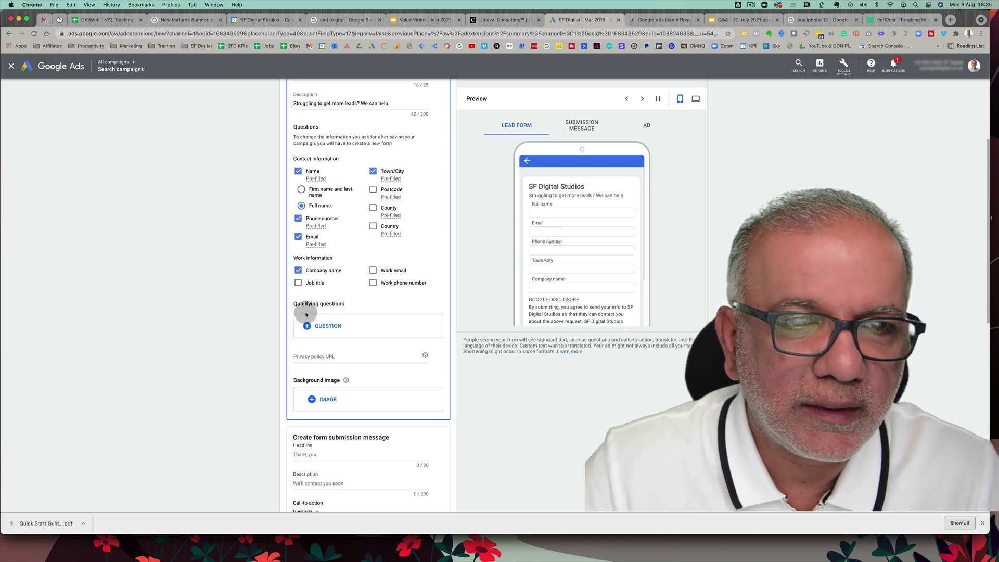
# Add the qualifying question "What size is your company?" from the Business category
pyautogui.click(323, 328)
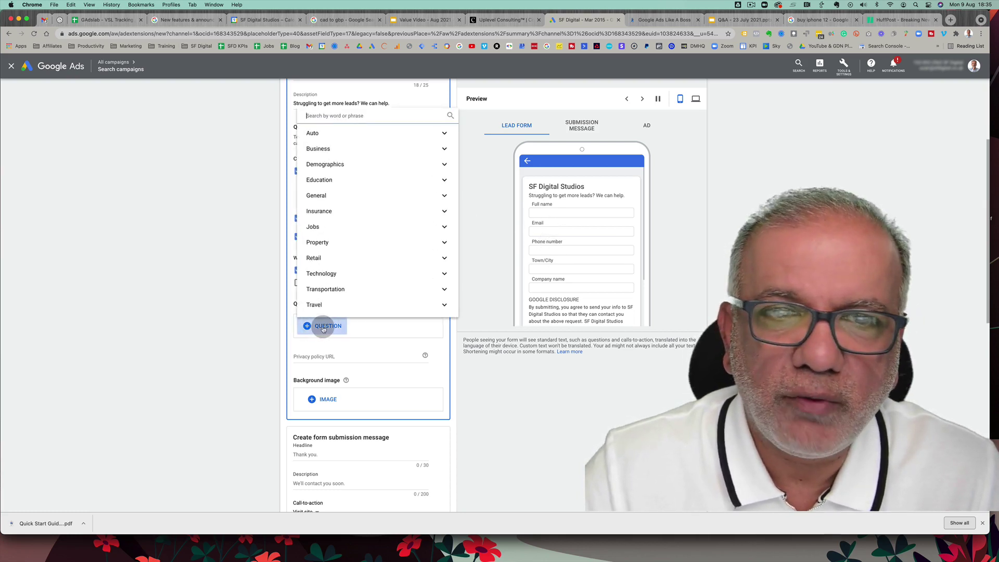
pyautogui.click(444, 133)
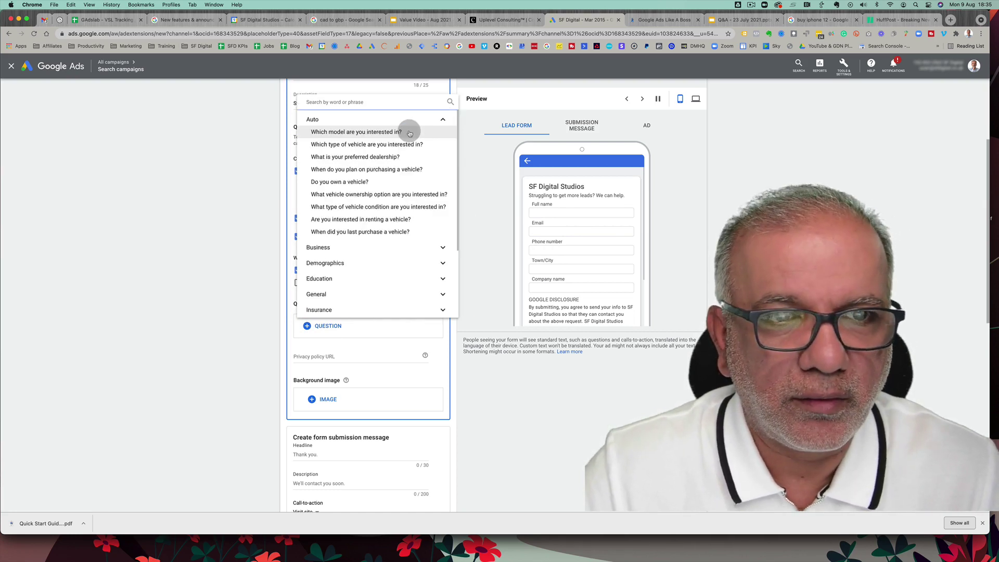
pyautogui.click(443, 247)
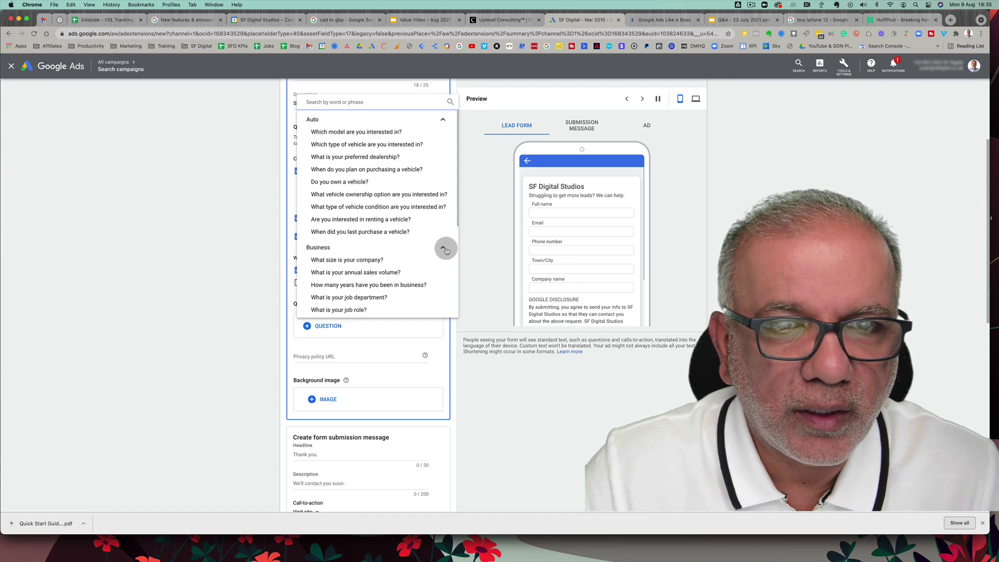
pyautogui.click(348, 264)
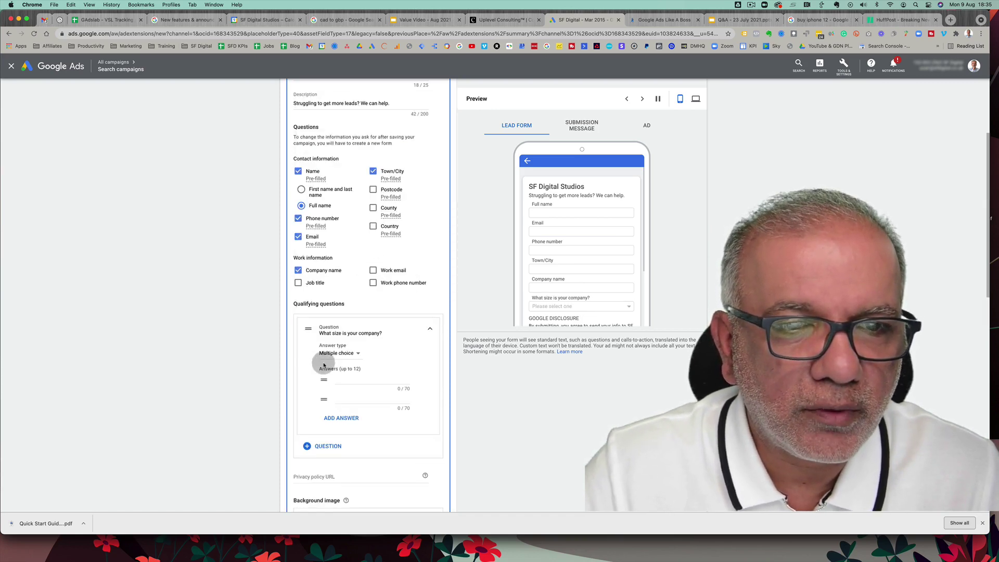
# Try the short answer type for the company size question, then make it multiple choice with the answers "1-10" and "10+"
pyautogui.click(352, 355)
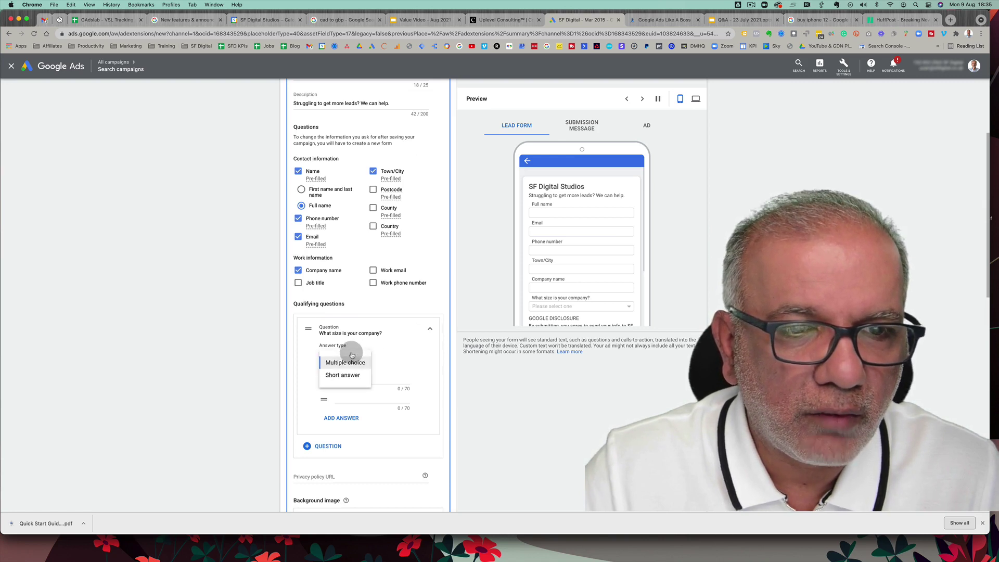
pyautogui.click(332, 379)
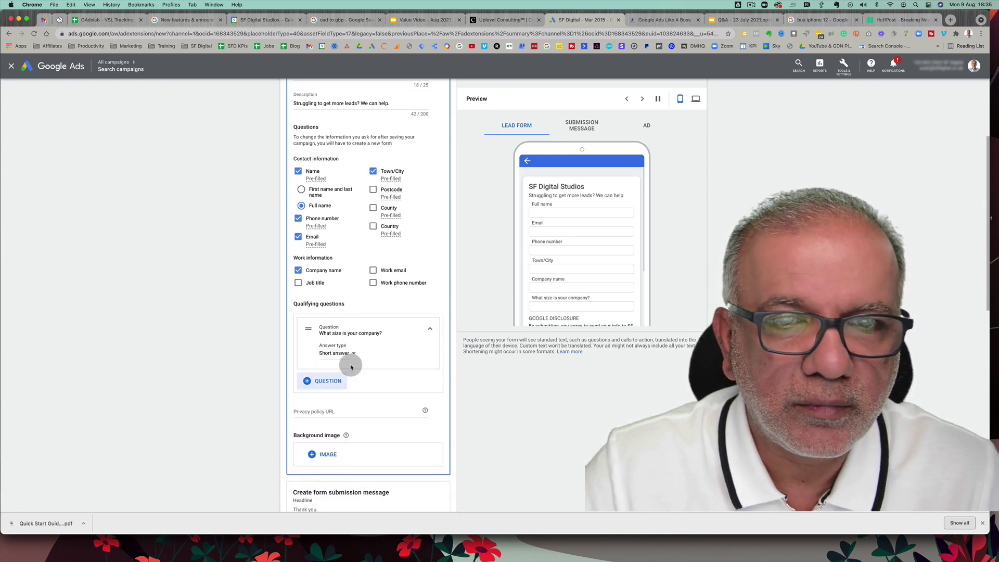
pyautogui.click(352, 355)
pyautogui.click(348, 361)
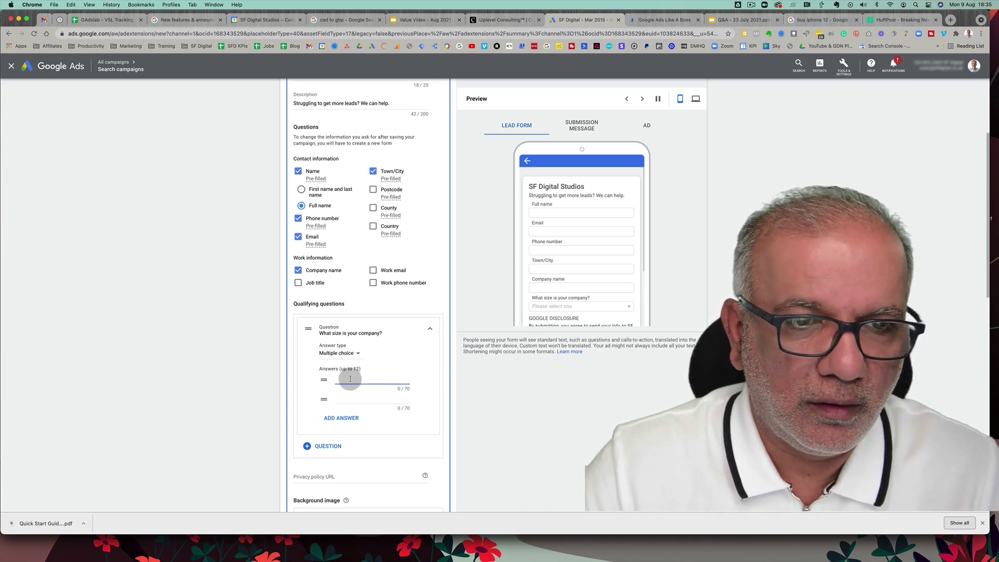
pyautogui.write('1-10')
pyautogui.click(362, 399)
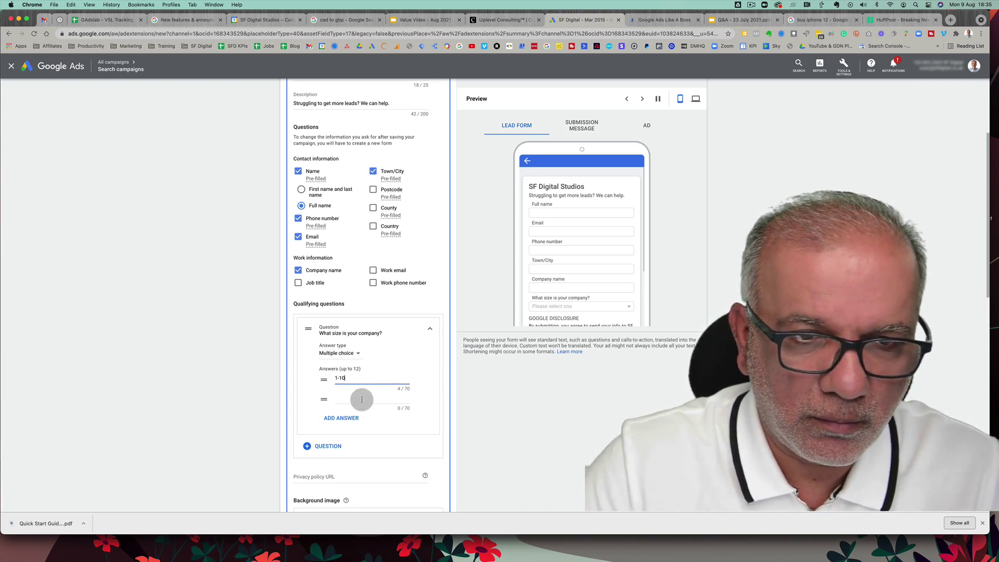
pyautogui.write('10+')
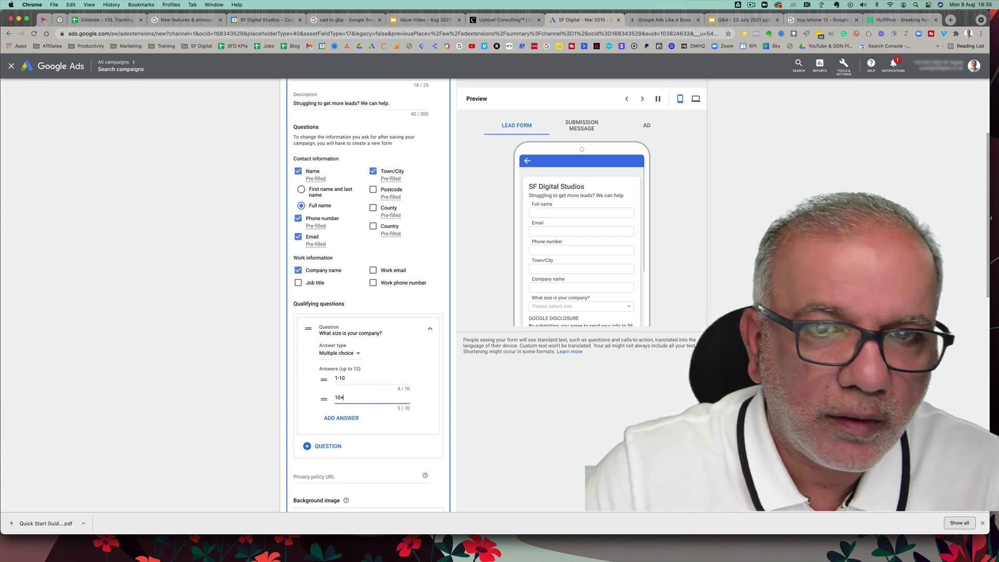
pyautogui.click(631, 272)
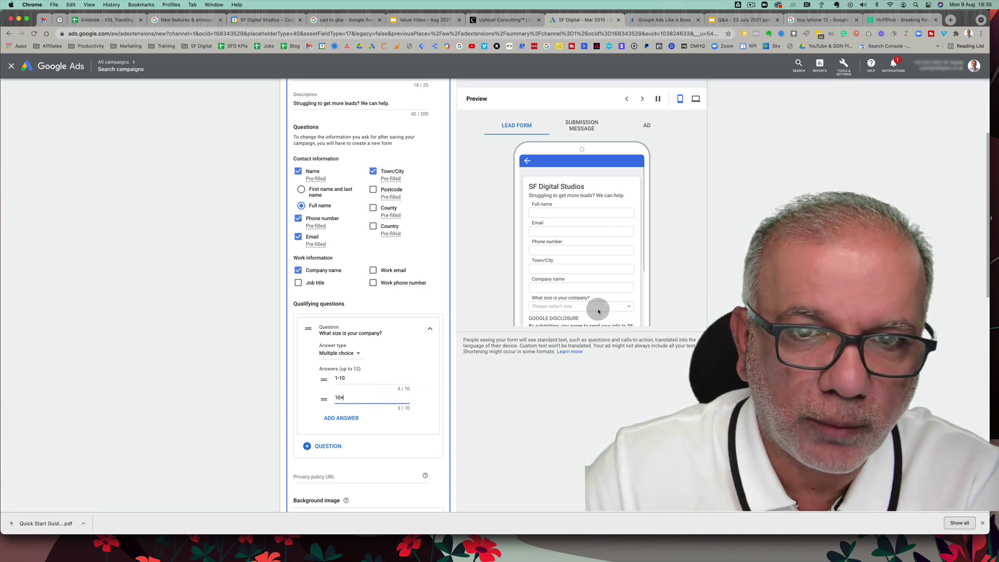
pyautogui.scroll(-5, 336, 367)
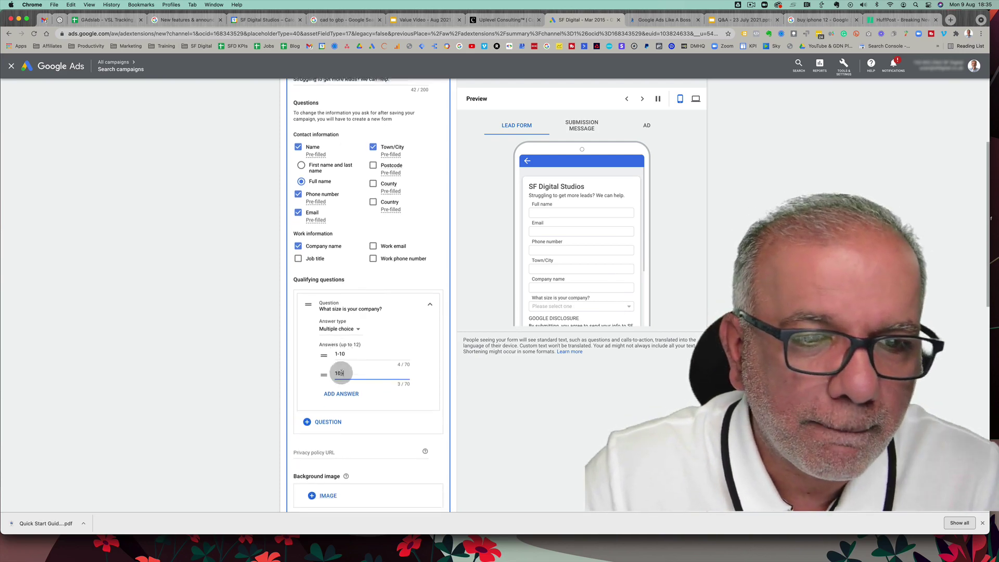
pyautogui.click(316, 281)
pyautogui.write('www.sfdigital.co.uk/privacy')
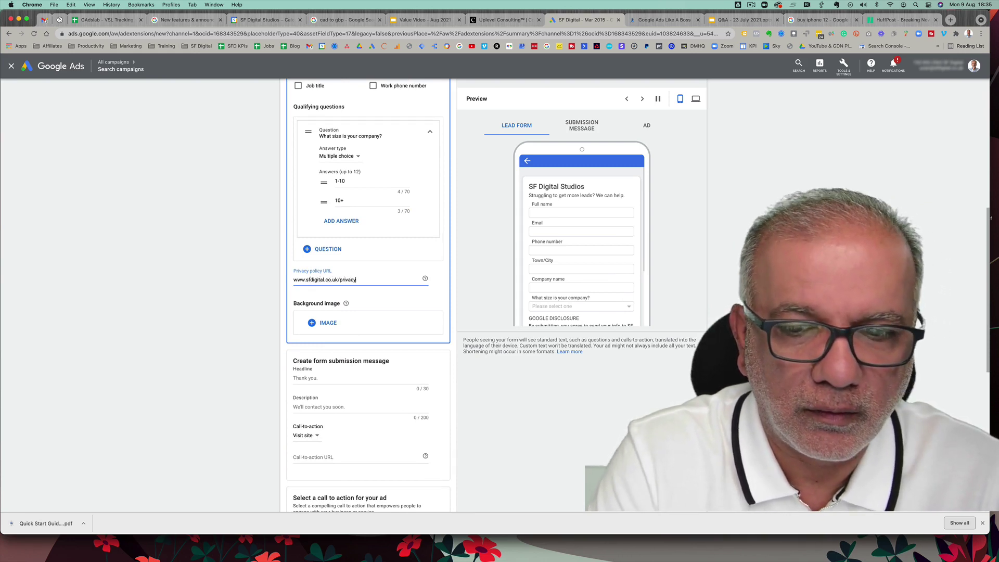
pyautogui.press('Tab')
# Add the recently used 999 × 522 image of hands working at a desk as the form's background image and save it
pyautogui.click(370, 311)
pyautogui.click(328, 325)
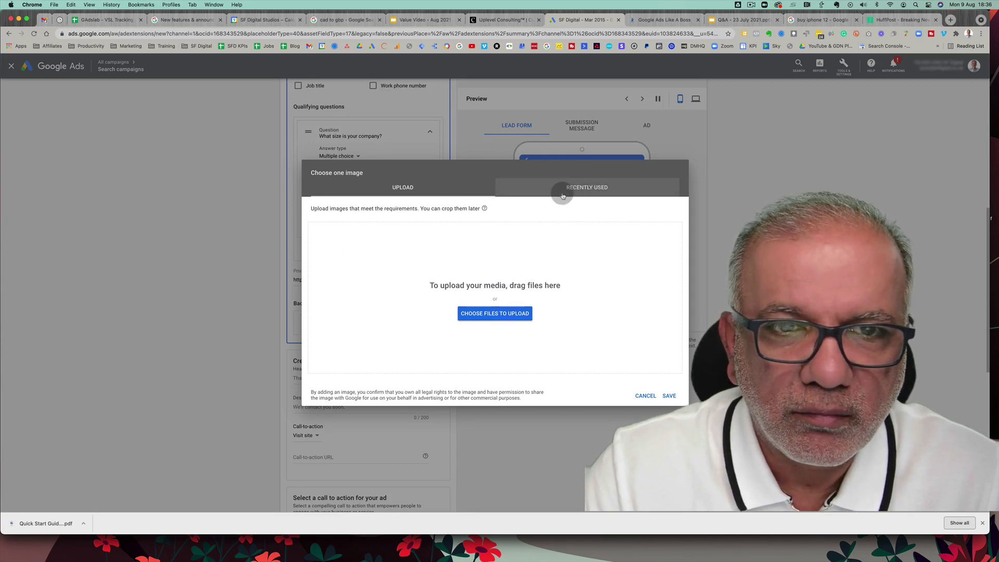
pyautogui.click(518, 308)
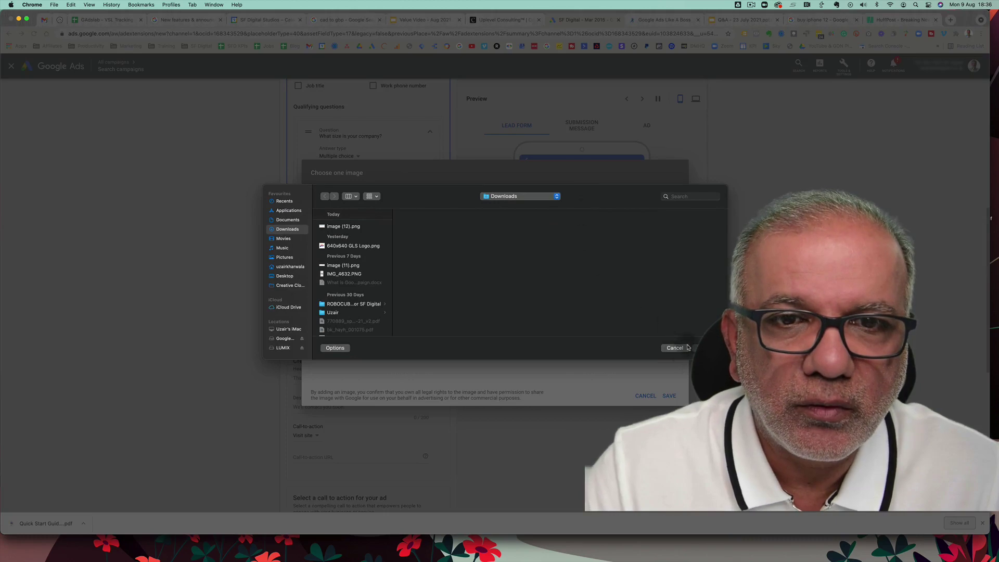
pyautogui.click(675, 347)
pyautogui.click(595, 187)
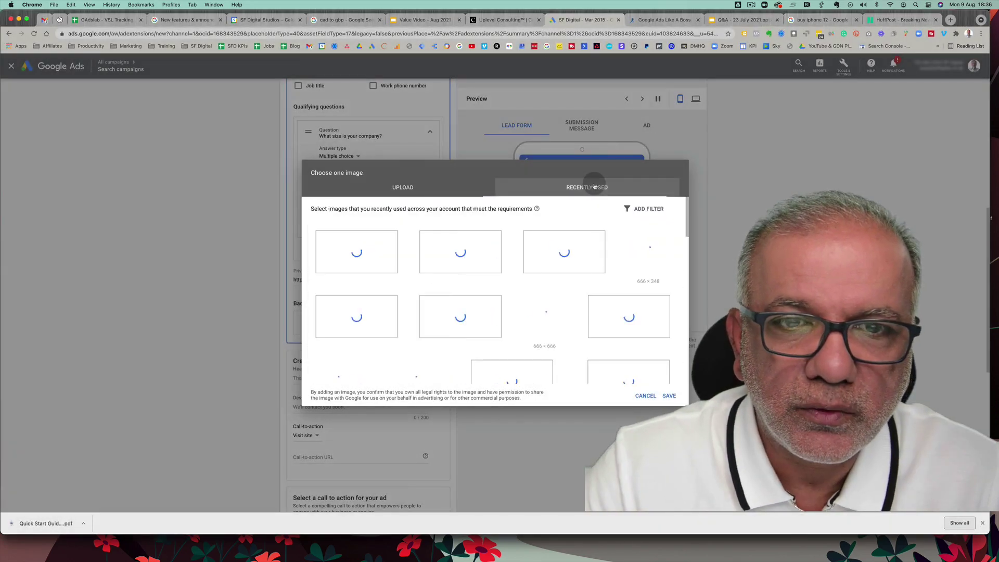
pyautogui.scroll(-3, 556, 296)
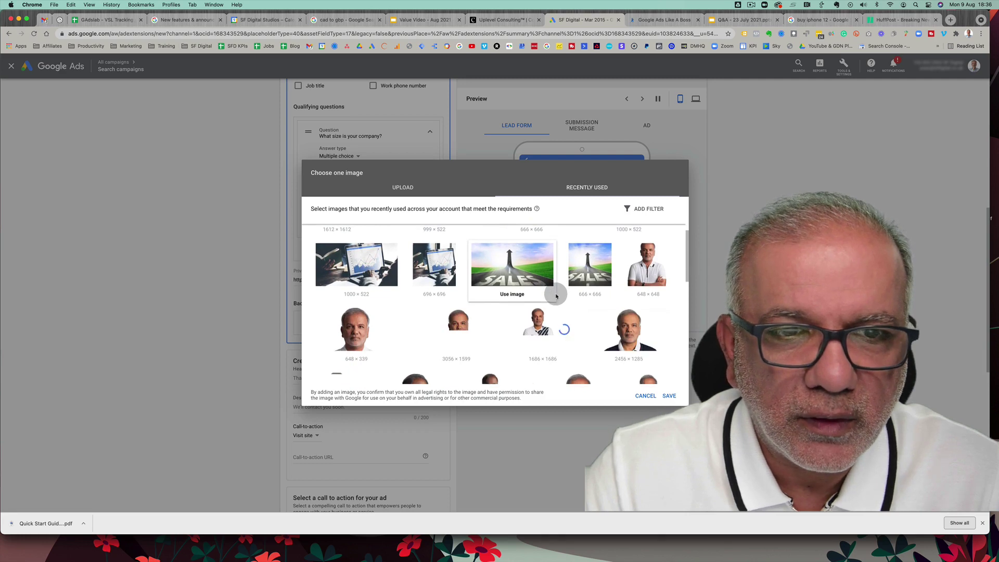
pyautogui.scroll(-2, 556, 296)
pyautogui.scroll(3, 556, 296)
pyautogui.scroll(3, 556, 296)
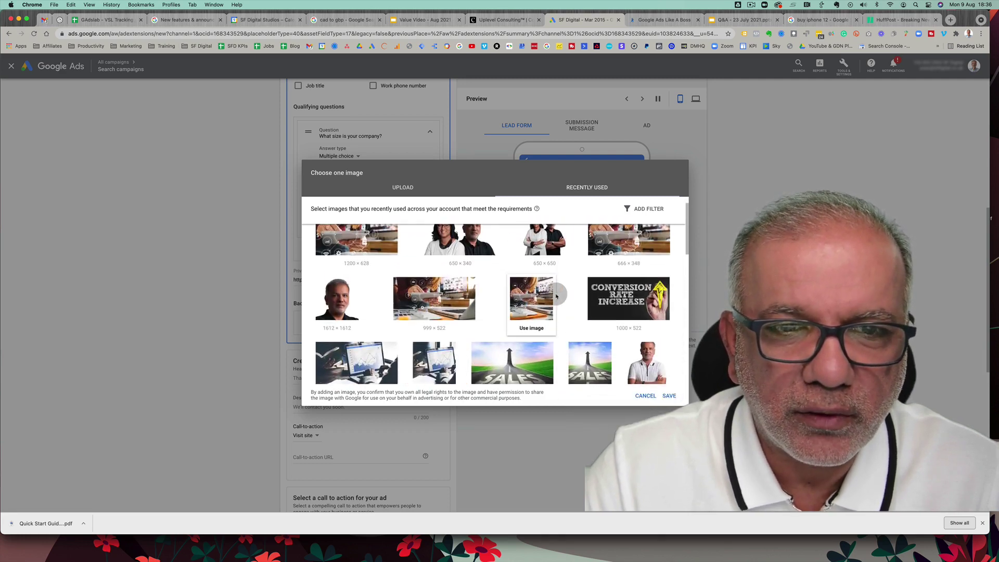
pyautogui.click(433, 316)
pyautogui.click(666, 396)
pyautogui.click(668, 397)
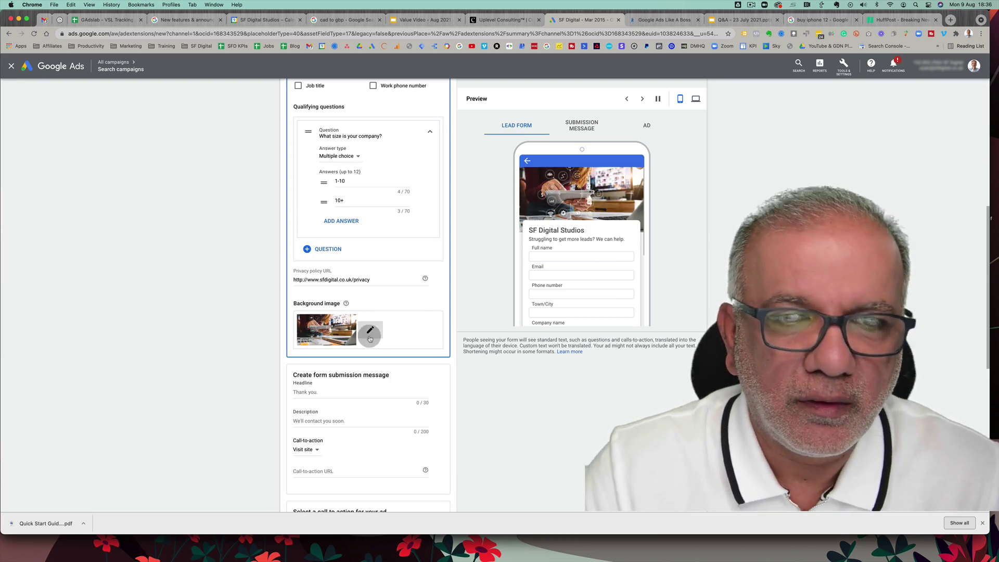
pyautogui.scroll(-5, 370, 339)
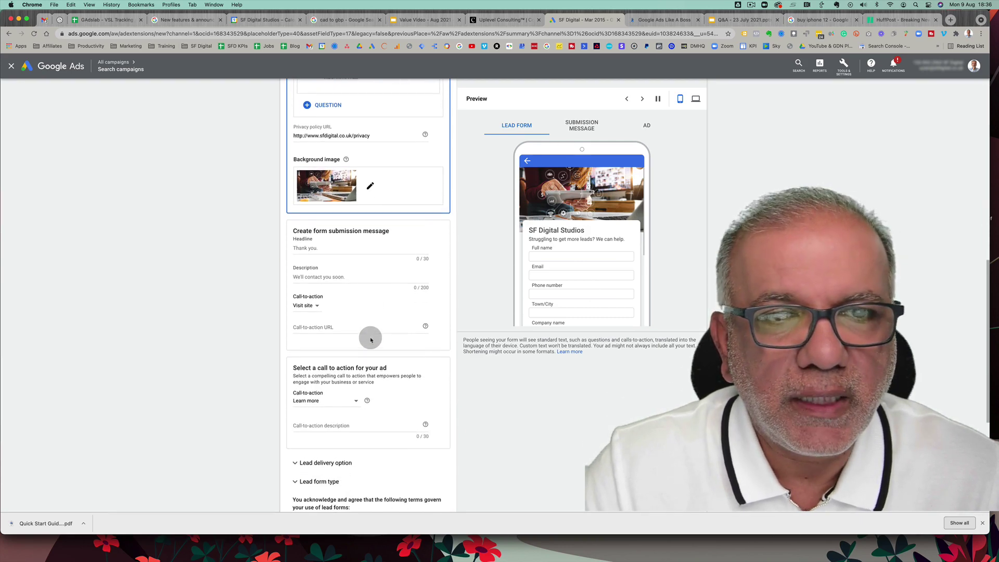
pyautogui.scroll(-1, 370, 336)
pyautogui.moveTo(302, 223); pyautogui.dragTo(346, 232)
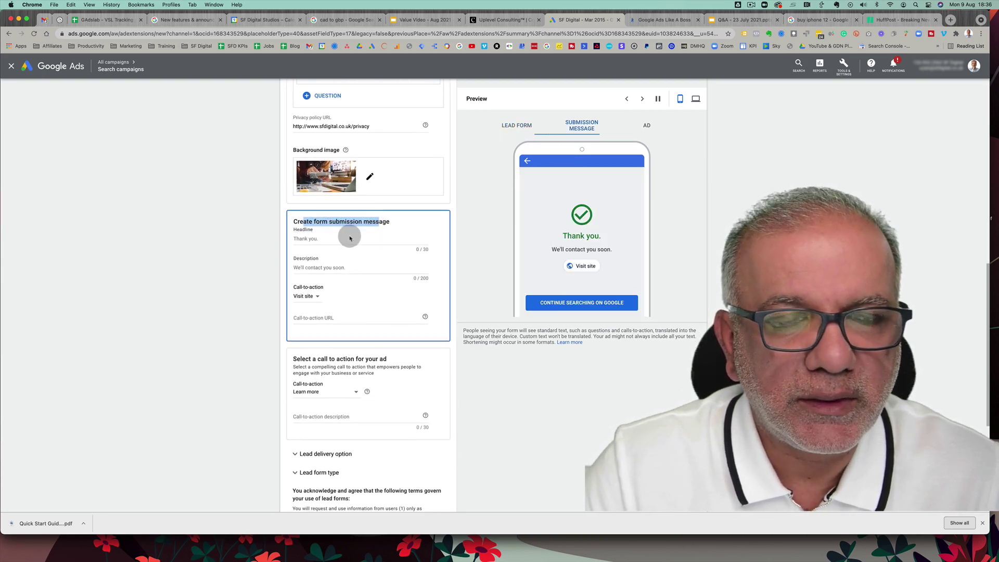
pyautogui.click(324, 238)
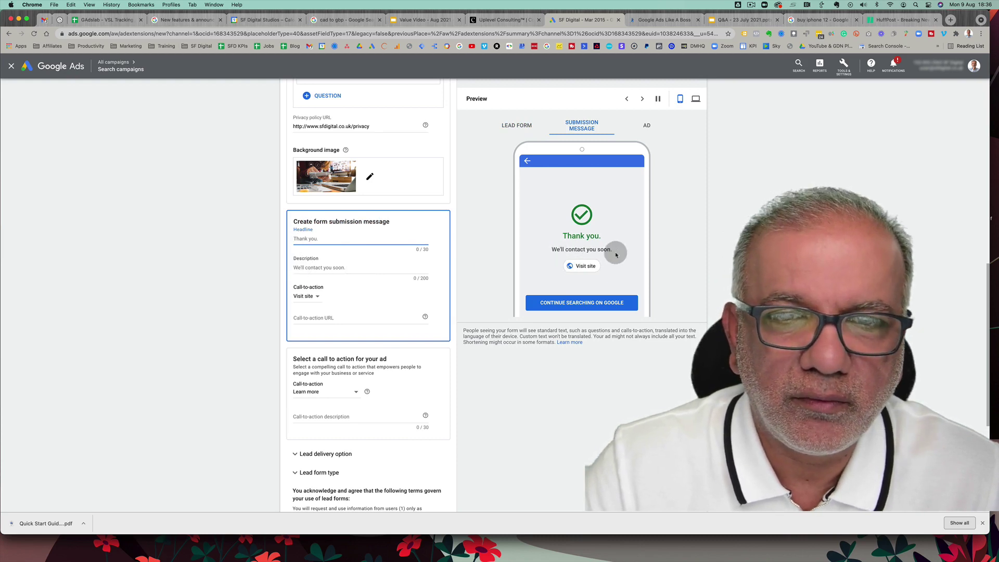
pyautogui.click(310, 297)
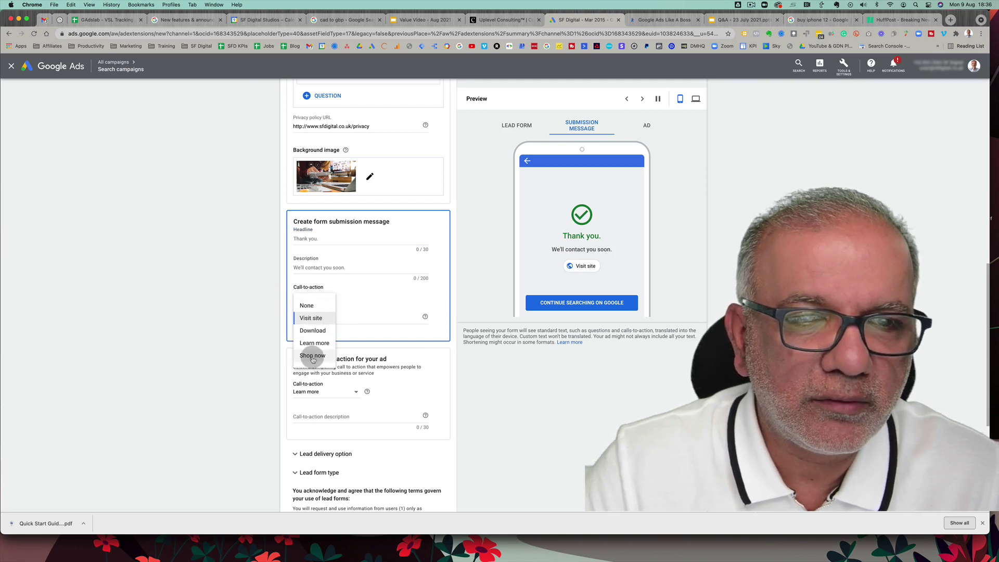
pyautogui.click(320, 317)
pyautogui.click(335, 318)
pyautogui.write('ww')
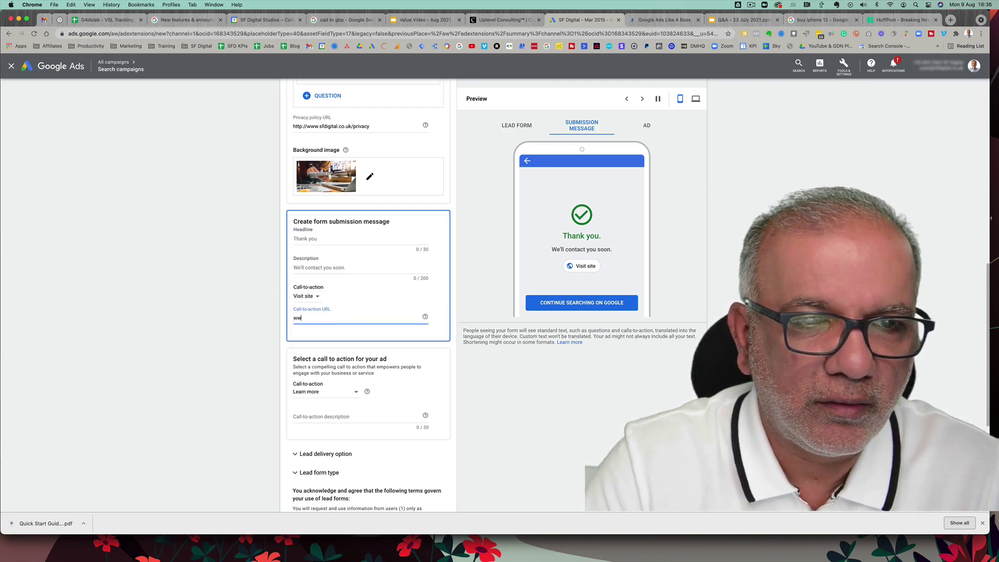
pyautogui.write('w.sfdigital.co.uk')
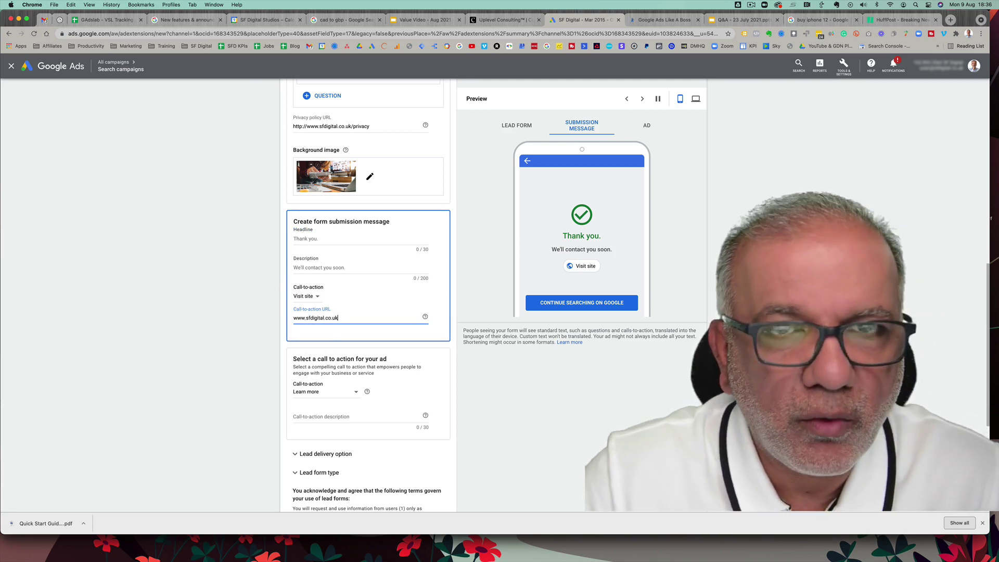
pyautogui.click(323, 326)
# Set the ad's call-to-action to Contact us with the description "fasfasfads"
pyautogui.scroll(-3, 324, 323)
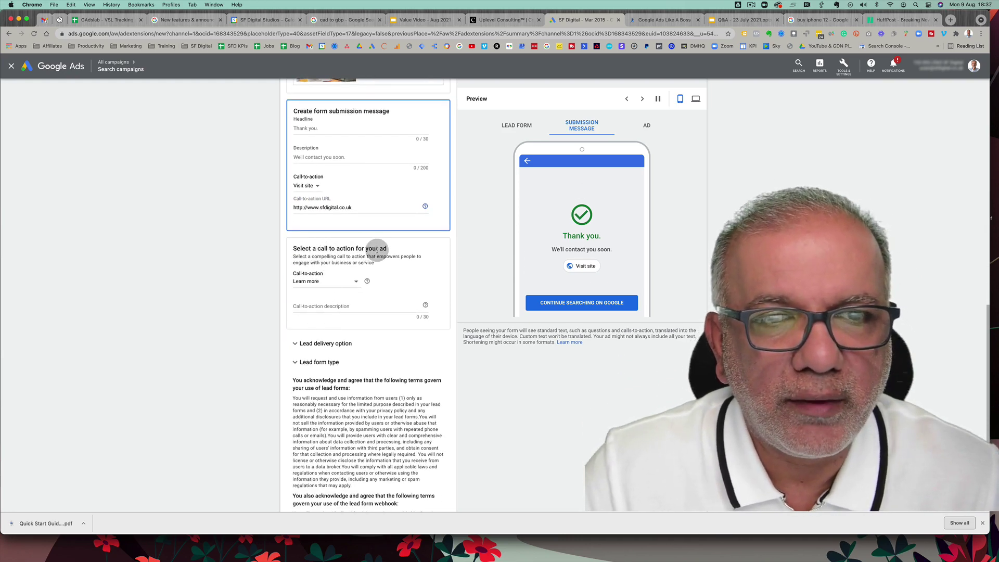
pyautogui.click(348, 283)
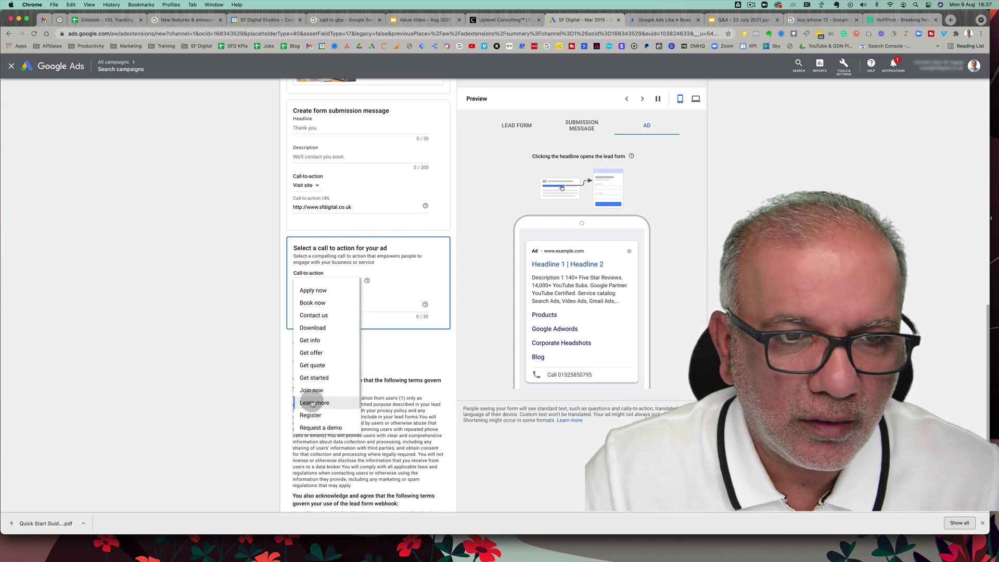
pyautogui.click(315, 316)
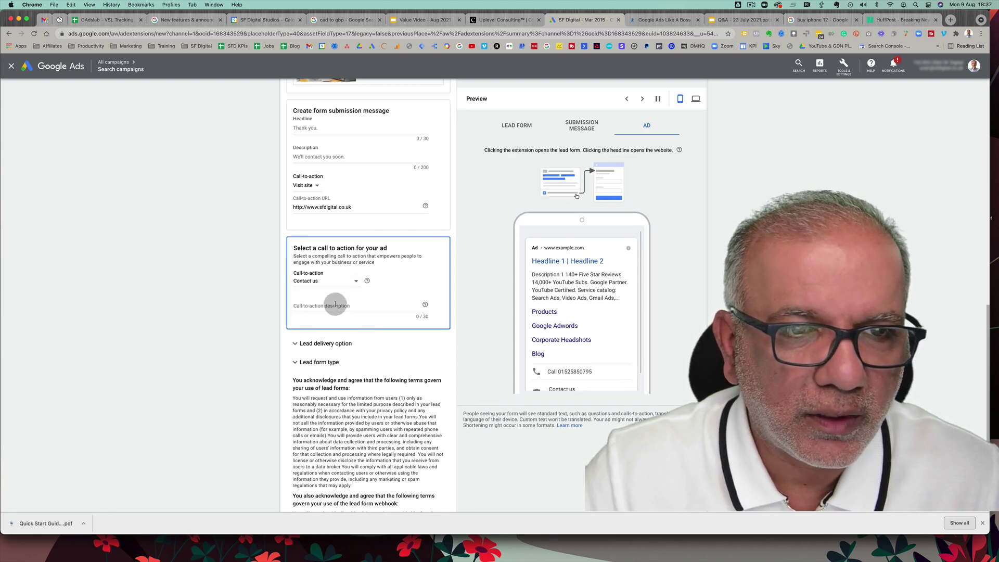
pyautogui.click(368, 318)
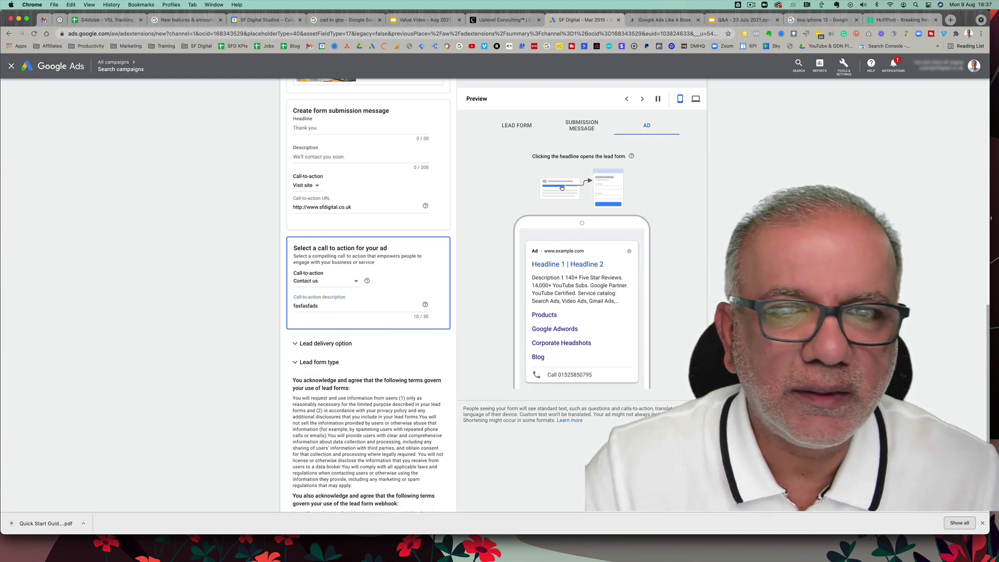
pyautogui.click(404, 355)
# Expand the lead delivery options and examine the lead download and webhook integration settings
pyautogui.scroll(-3, 405, 355)
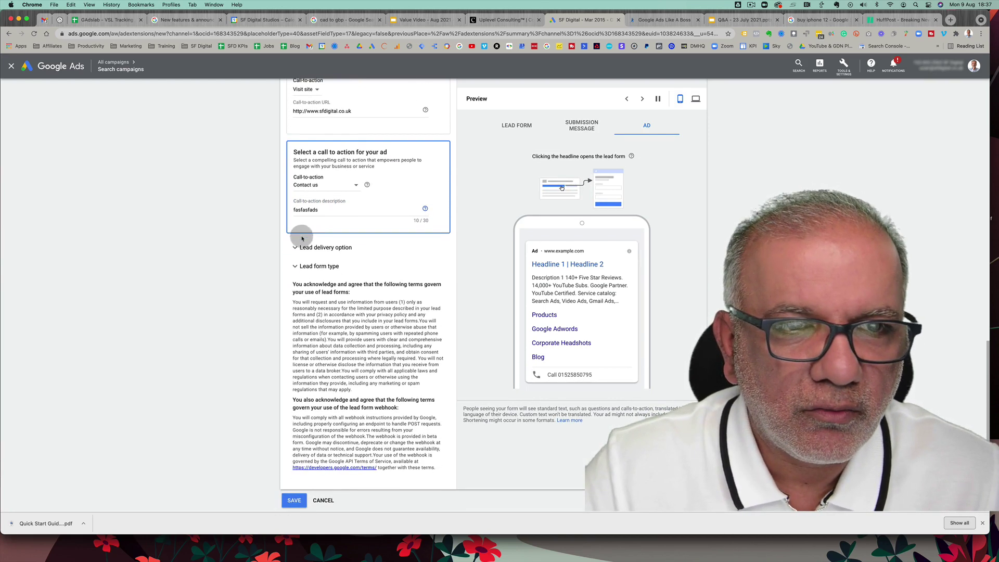
pyautogui.click(298, 249)
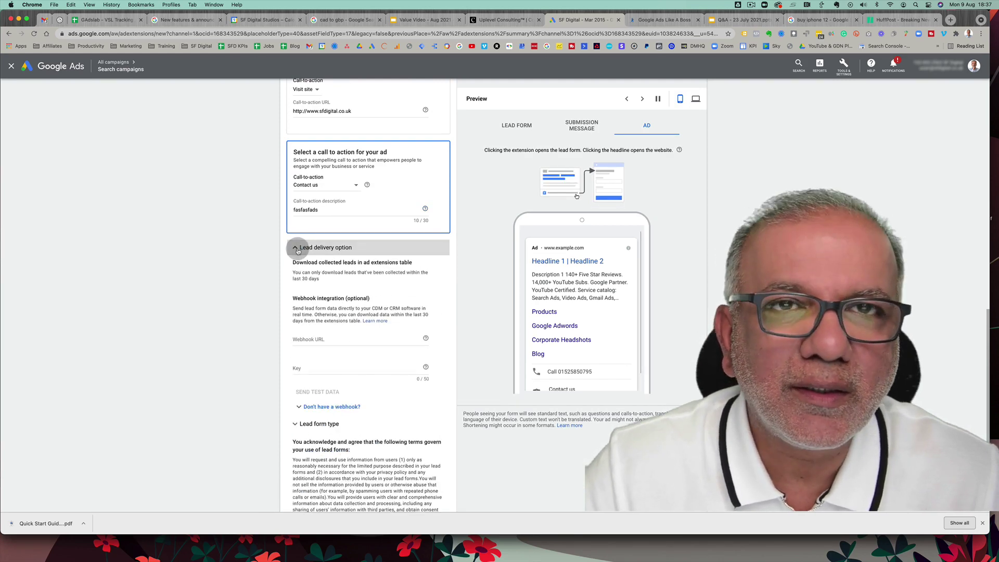
pyautogui.click(299, 347)
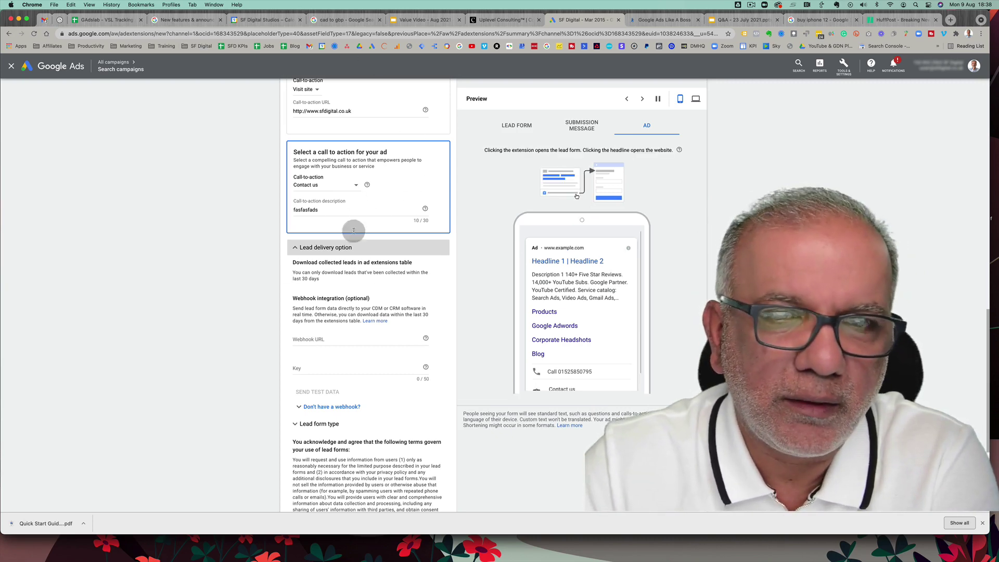
# Expand the lead form type settings, try the More qualified option and return to More volume
pyautogui.scroll(-3, 347, 253)
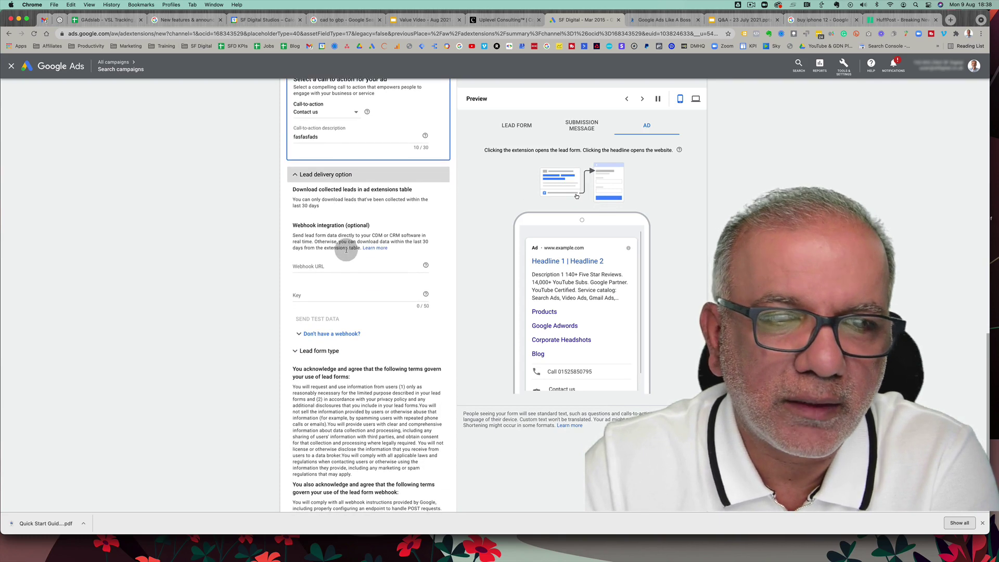
pyautogui.scroll(-3, 348, 253)
pyautogui.click(312, 261)
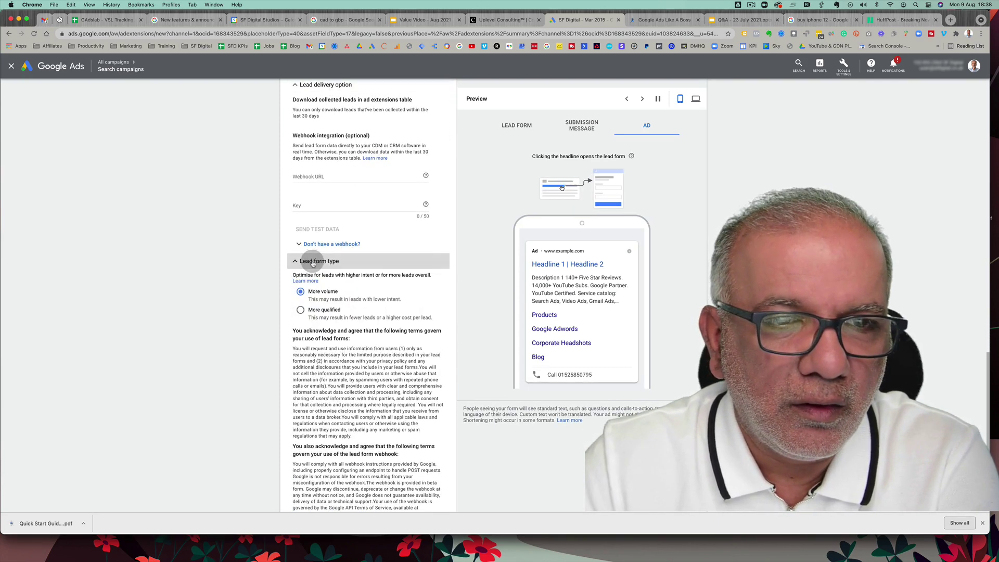
pyautogui.click(301, 291)
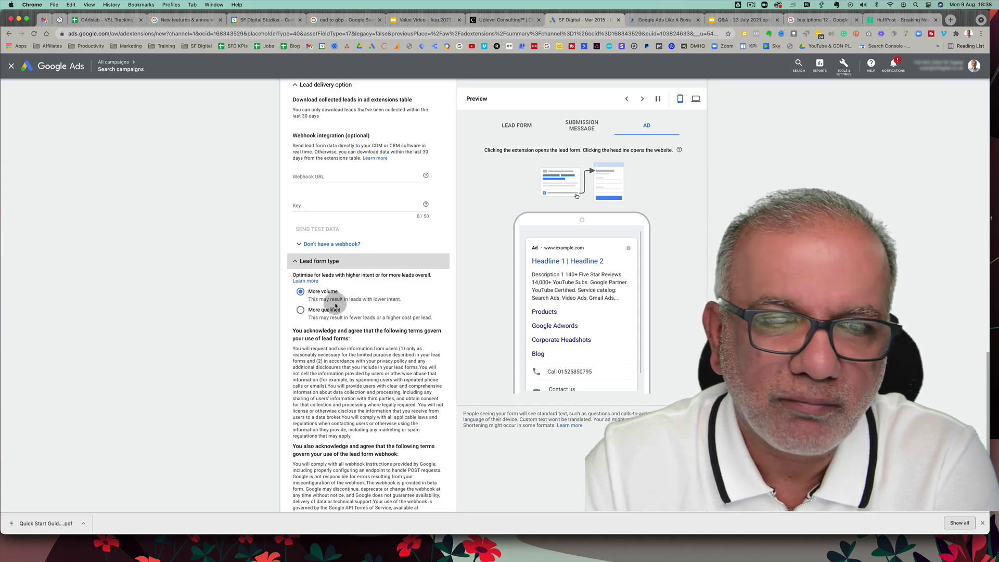
pyautogui.click(301, 312)
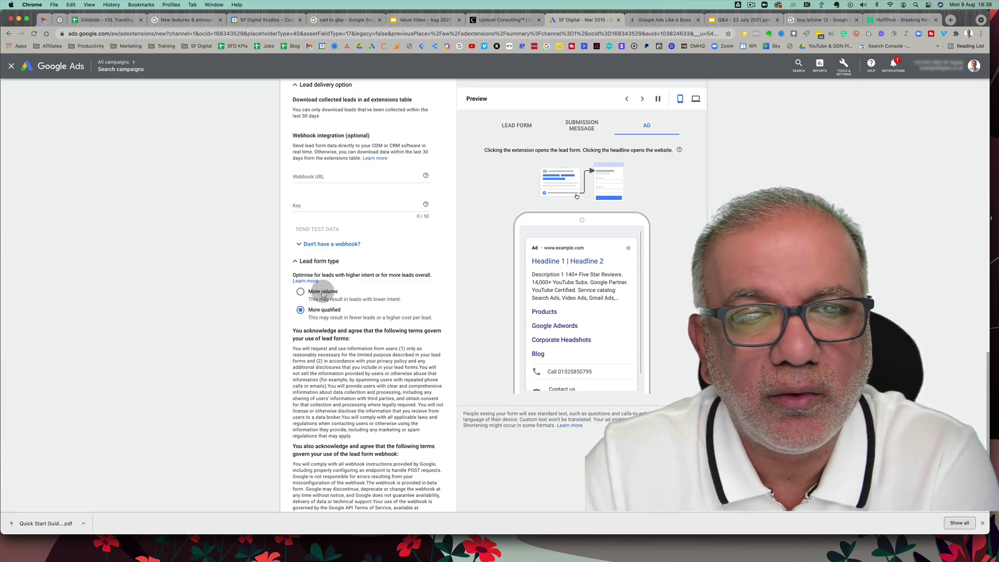
pyautogui.click(324, 292)
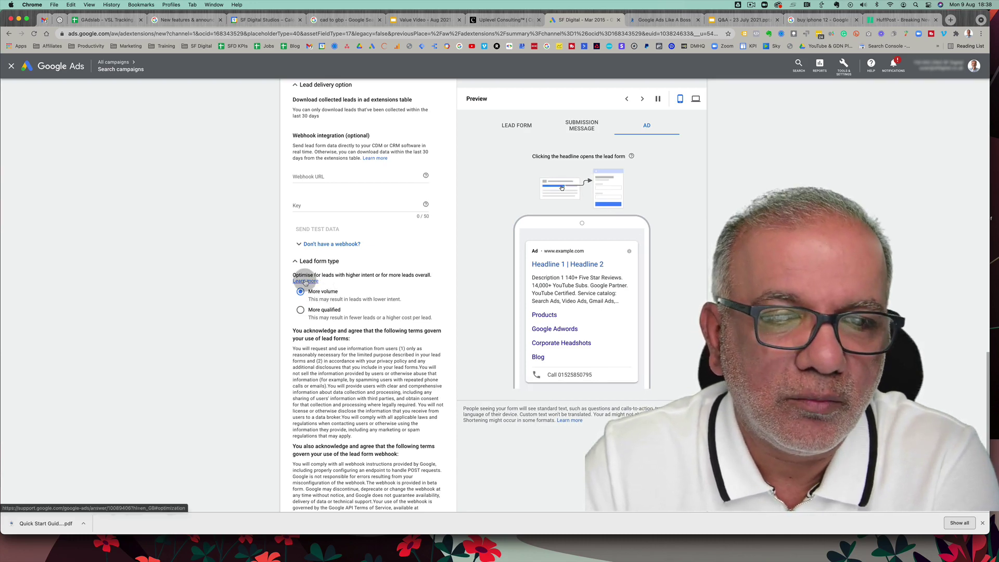
# Read the lead form optimisation help on the More volume and More qualified types, then close the help
pyautogui.click(305, 282)
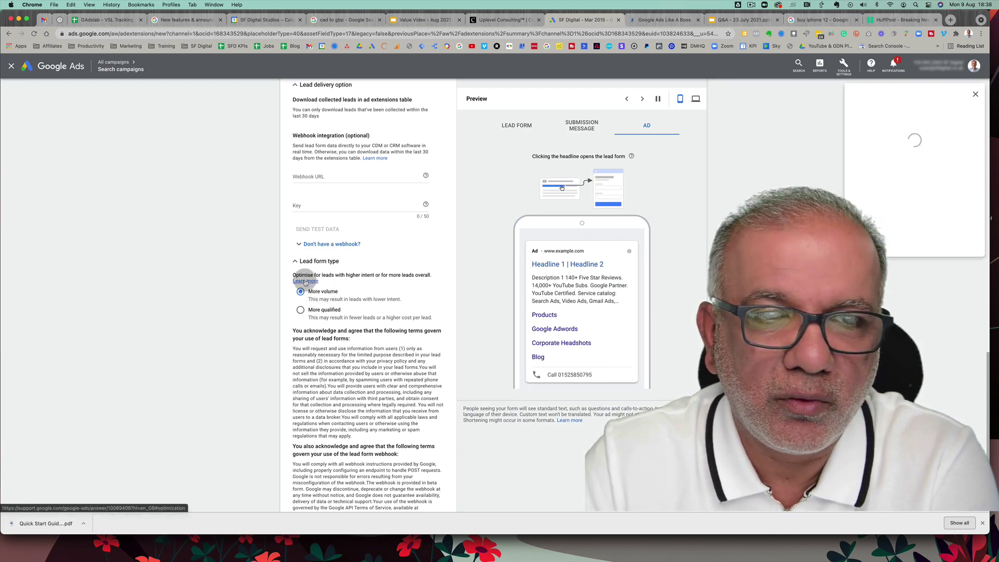
pyautogui.scroll(-5, 910, 265)
pyautogui.scroll(-8, 910, 265)
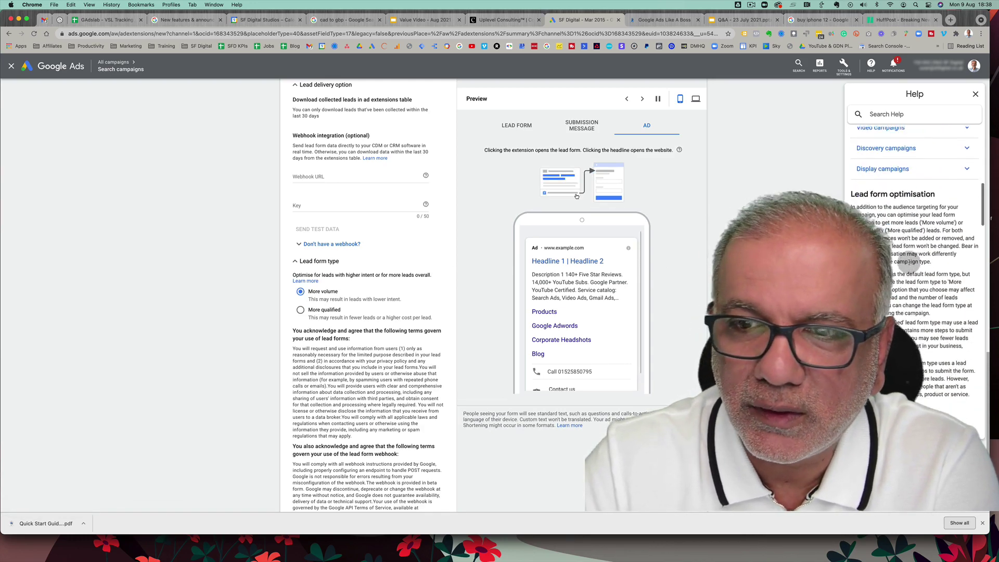
pyautogui.scroll(-3, 910, 263)
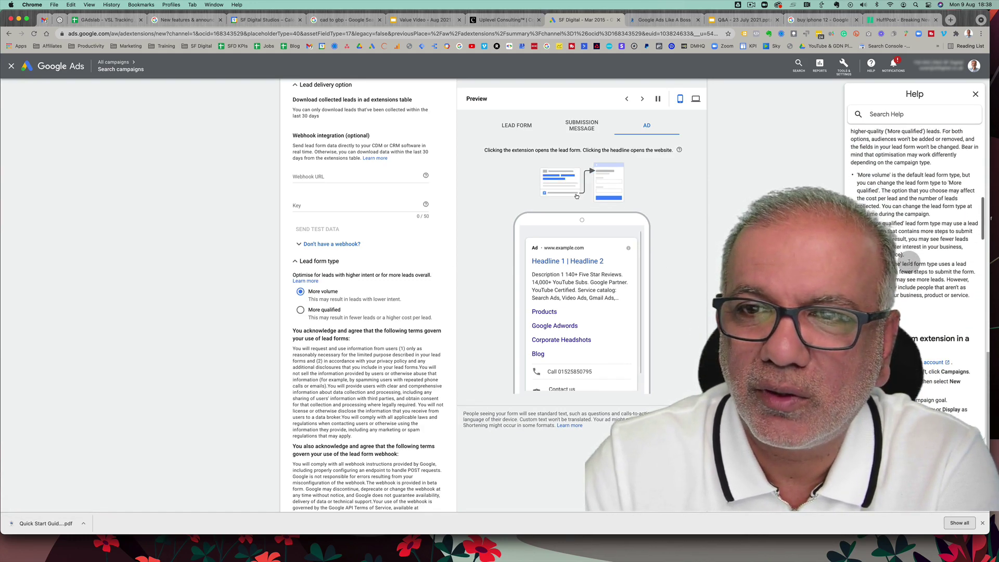
pyautogui.moveTo(914, 176); pyautogui.dragTo(928, 190)
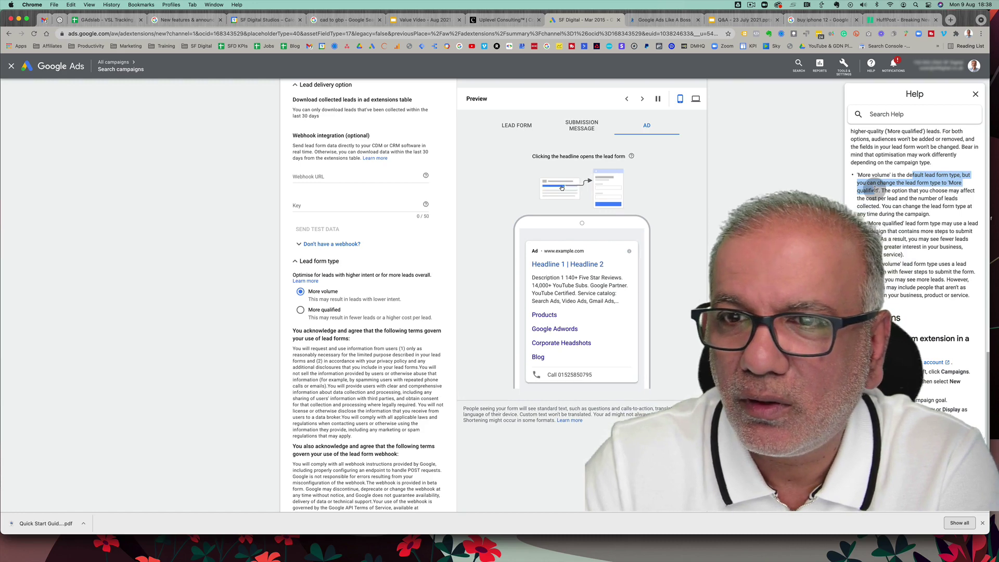
pyautogui.moveTo(902, 193); pyautogui.dragTo(959, 200)
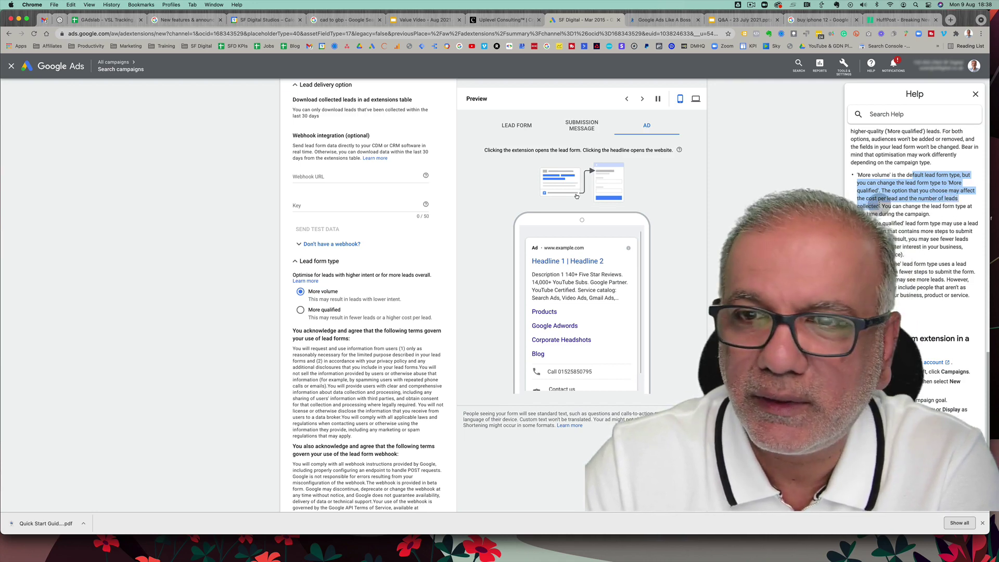
pyautogui.moveTo(903, 206); pyautogui.dragTo(934, 214)
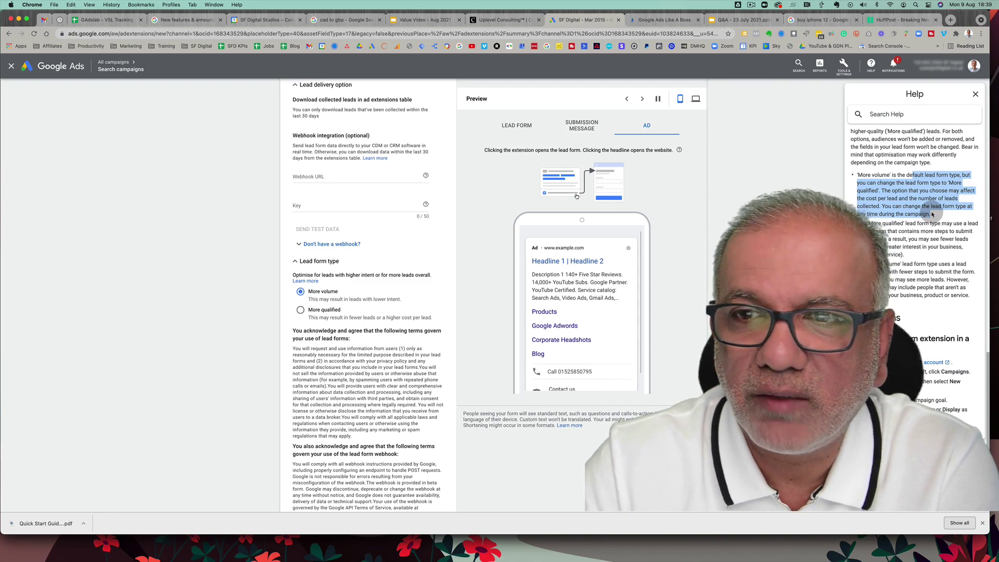
pyautogui.click(885, 224)
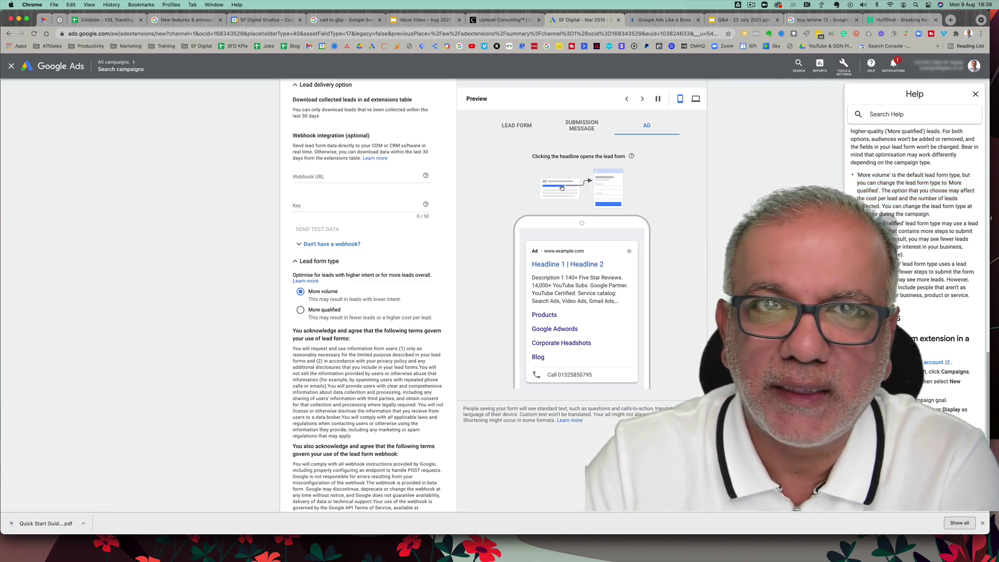
pyautogui.moveTo(883, 223); pyautogui.dragTo(907, 224)
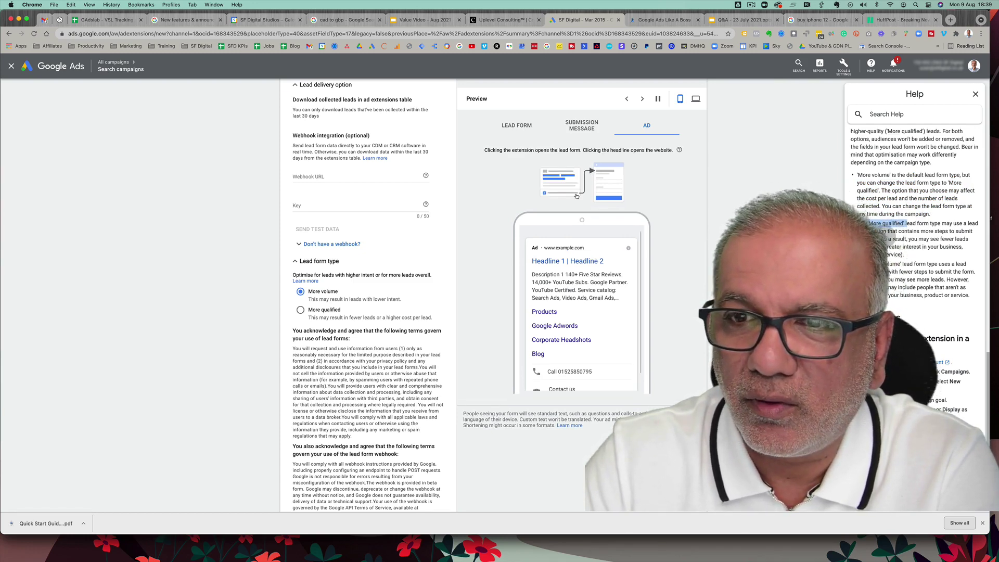
pyautogui.click(577, 196)
pyautogui.moveTo(909, 239)
pyautogui.mouseDown()
pyautogui.moveTo(958, 244)
pyautogui.moveTo(913, 247)
pyautogui.mouseUp()
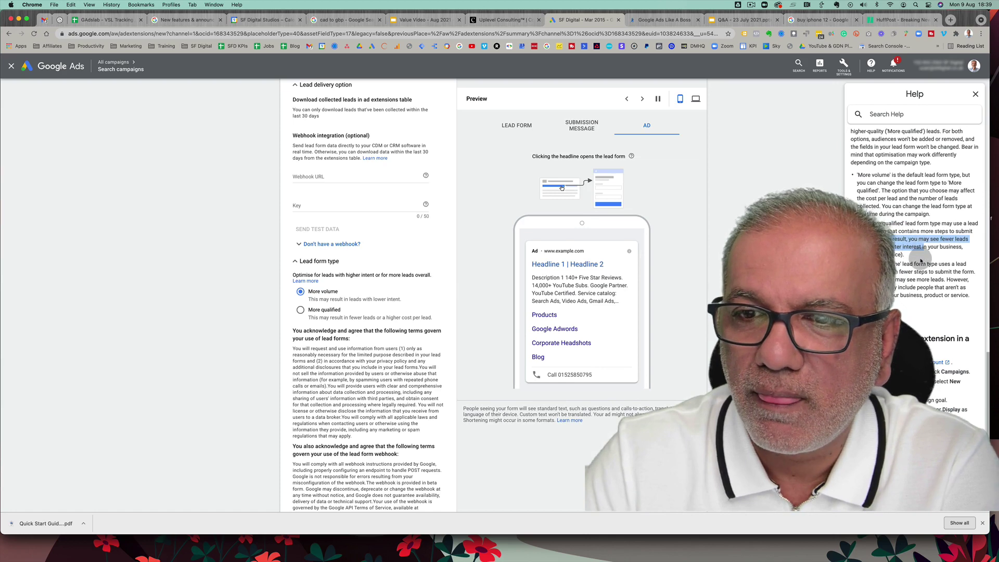
pyautogui.scroll(-3, 922, 261)
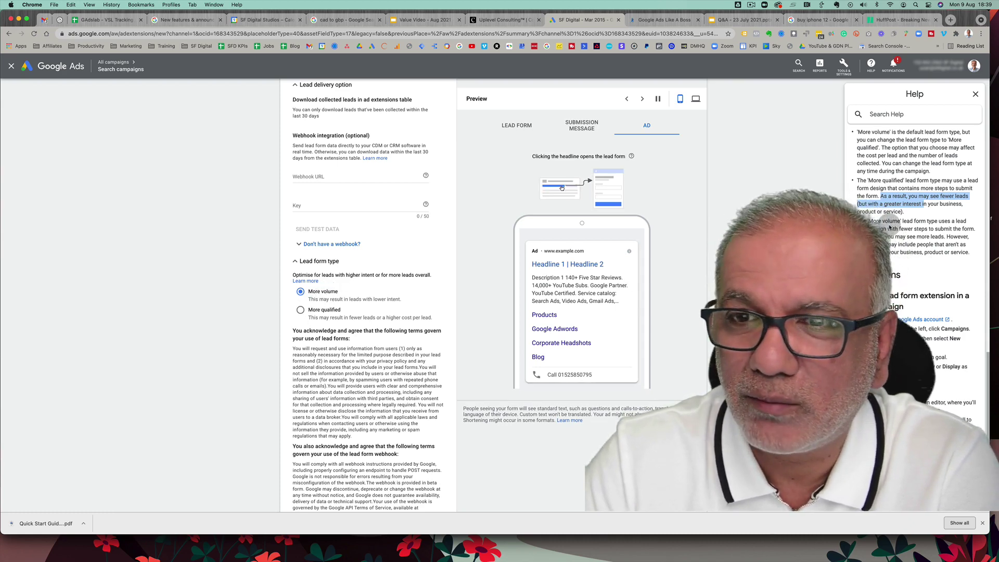
pyautogui.scroll(-1, 916, 208)
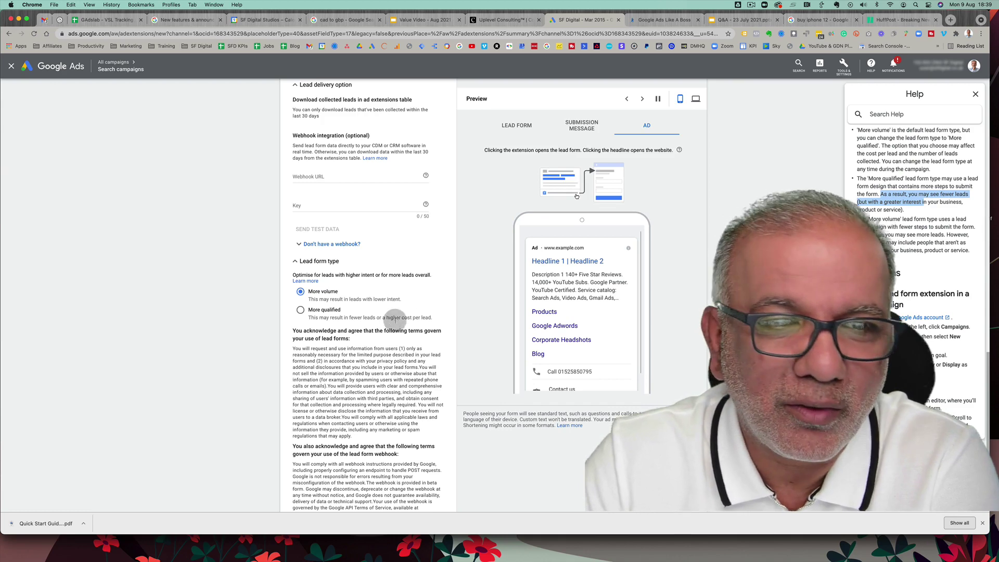
pyautogui.click(976, 95)
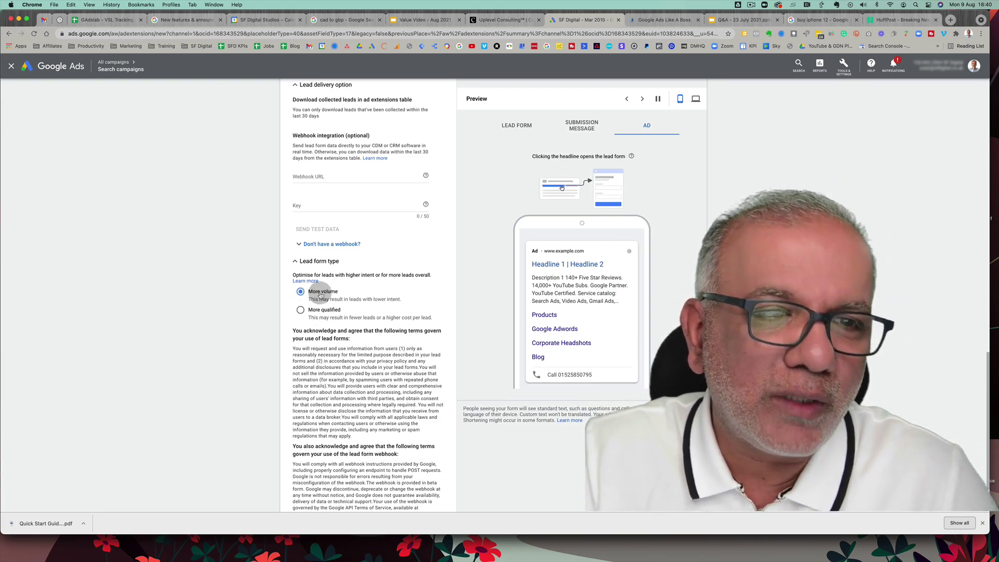
# Set the lead form type to More qualified and save the lead form extension
pyautogui.moveTo(356, 300); pyautogui.dragTo(397, 301)
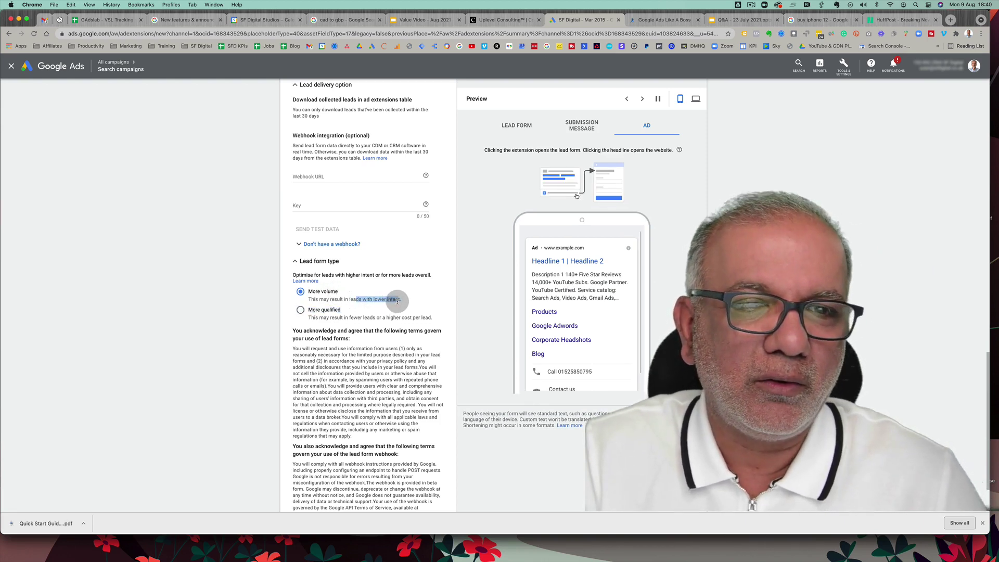
pyautogui.click(301, 310)
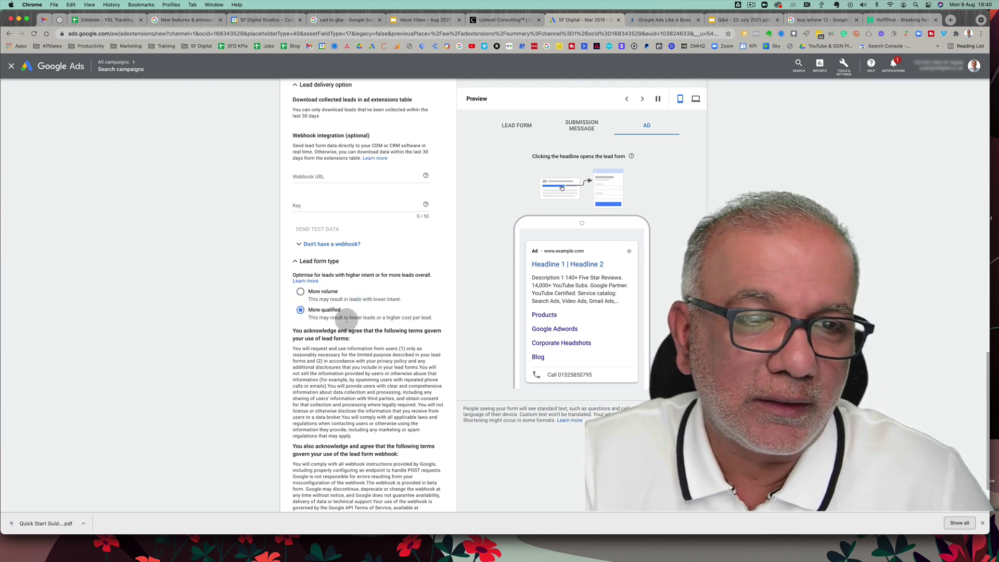
pyautogui.moveTo(352, 300); pyautogui.dragTo(398, 300)
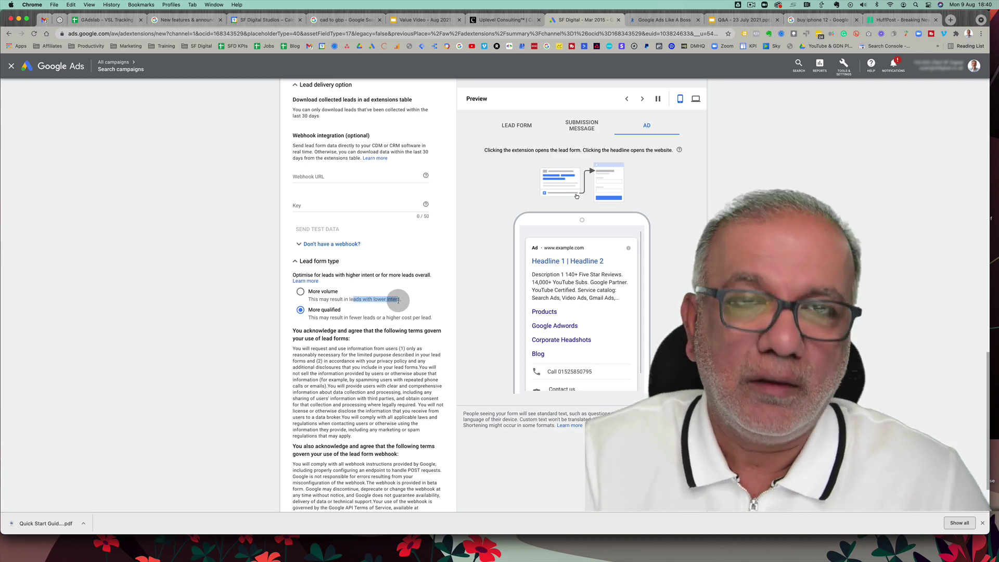
pyautogui.scroll(-3, 399, 300)
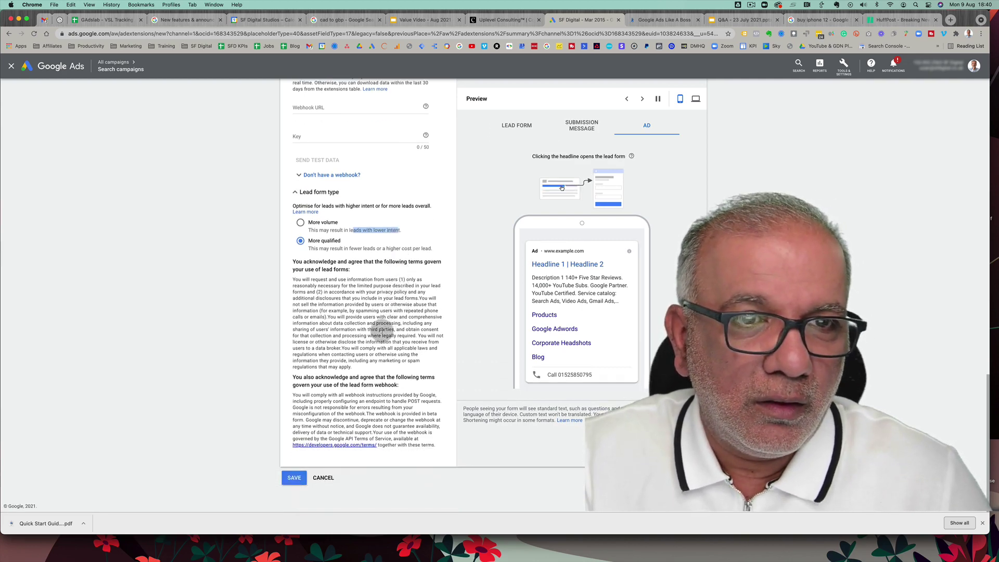
pyautogui.click(296, 478)
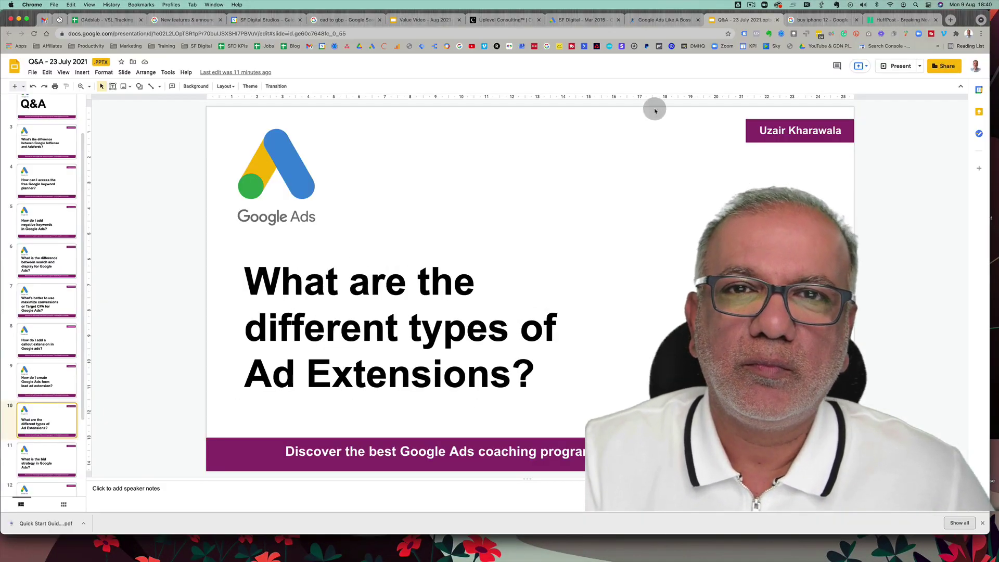
# Switch to Google Ads, leave the lead form extension form and look through the existing extensions on the summary page
pyautogui.click(573, 19)
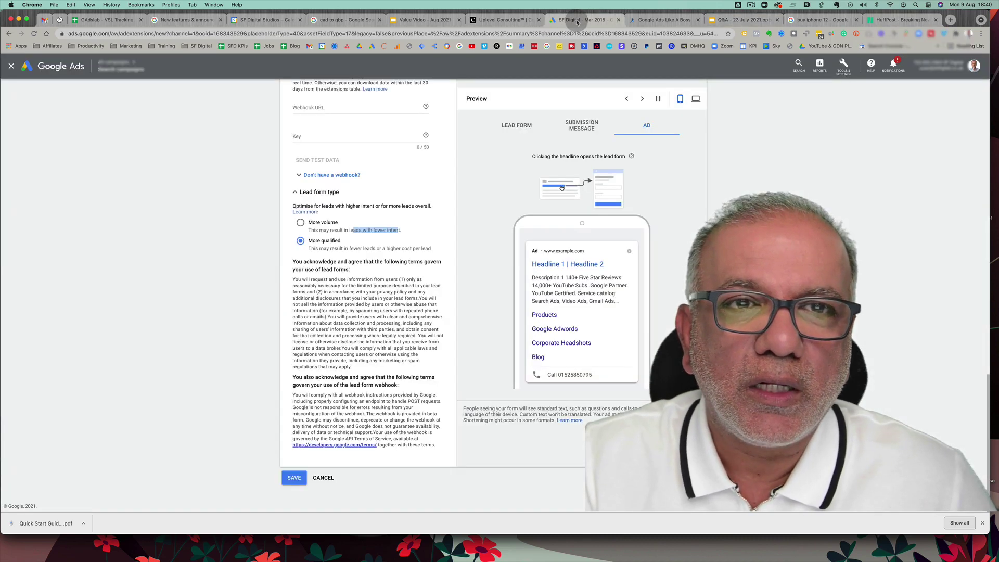
pyautogui.click(323, 475)
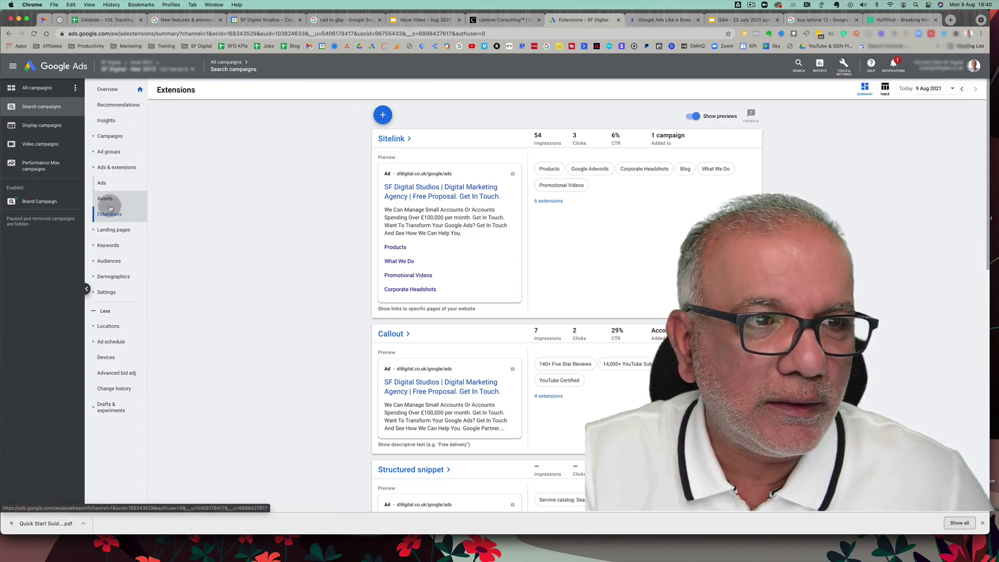
pyautogui.scroll(-6, 404, 424)
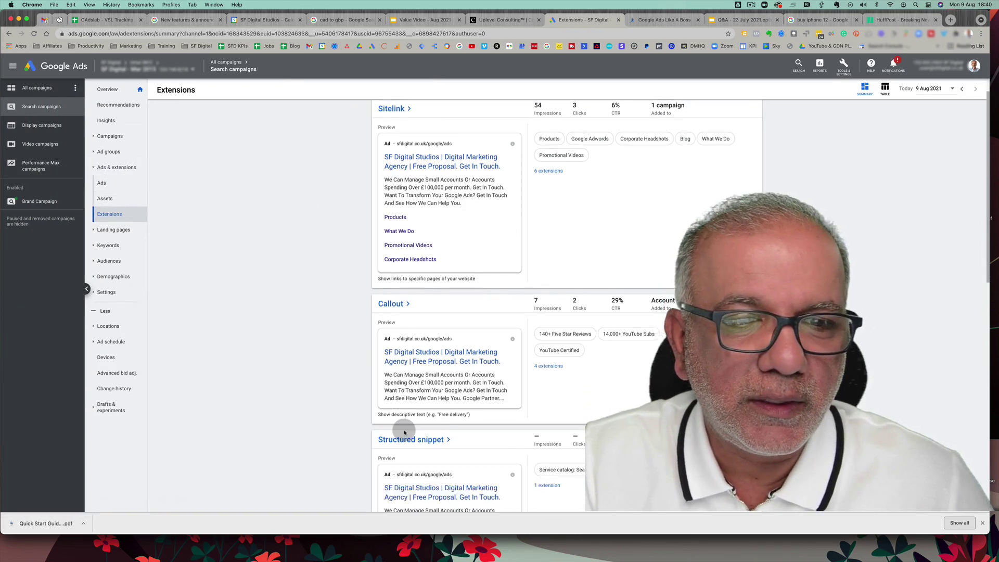
pyautogui.scroll(-3, 404, 432)
pyautogui.scroll(5, 404, 432)
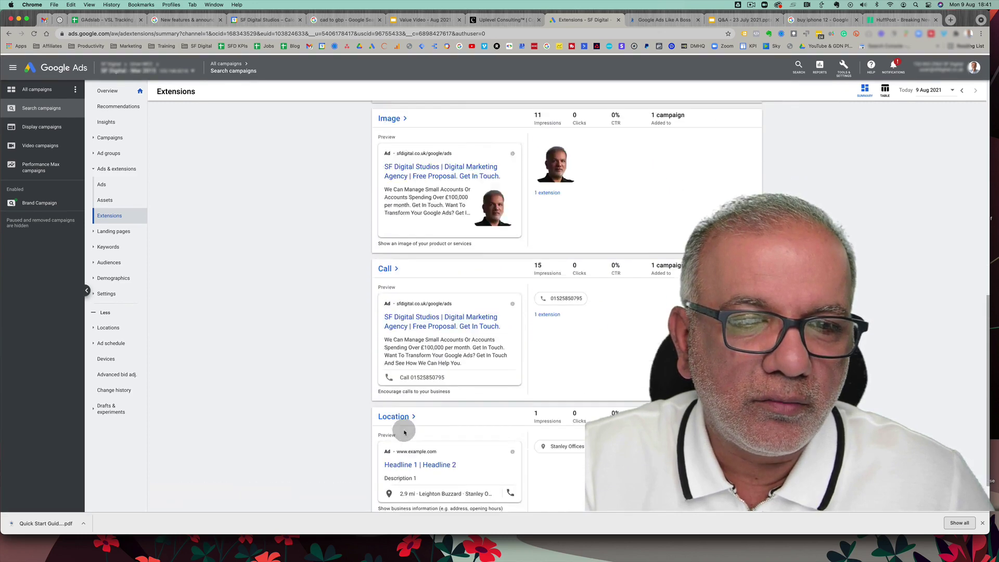
pyautogui.scroll(4, 405, 432)
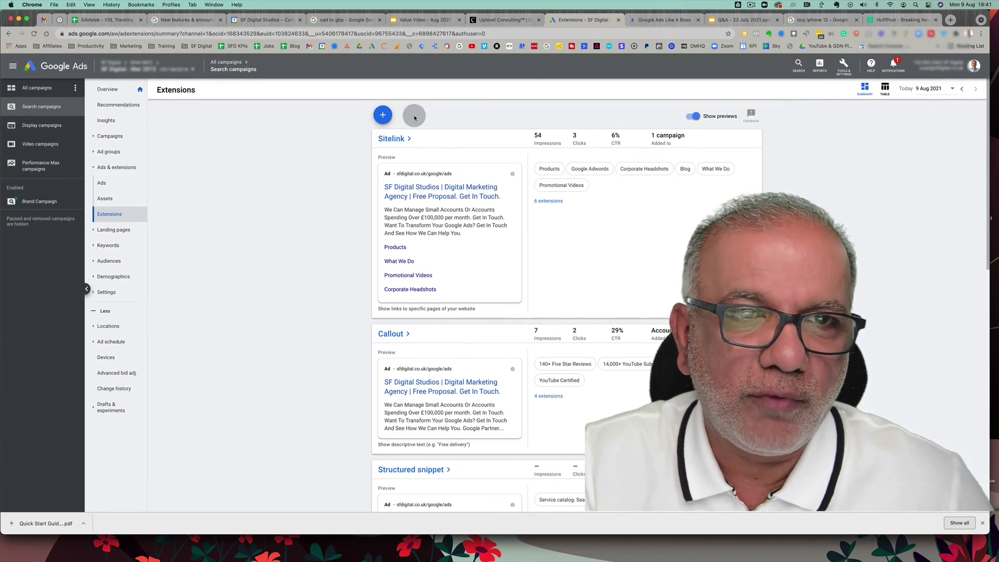
# Start a sitelink extension, inspect the levels it can be added to and view the desktop ad preview
pyautogui.click(383, 115)
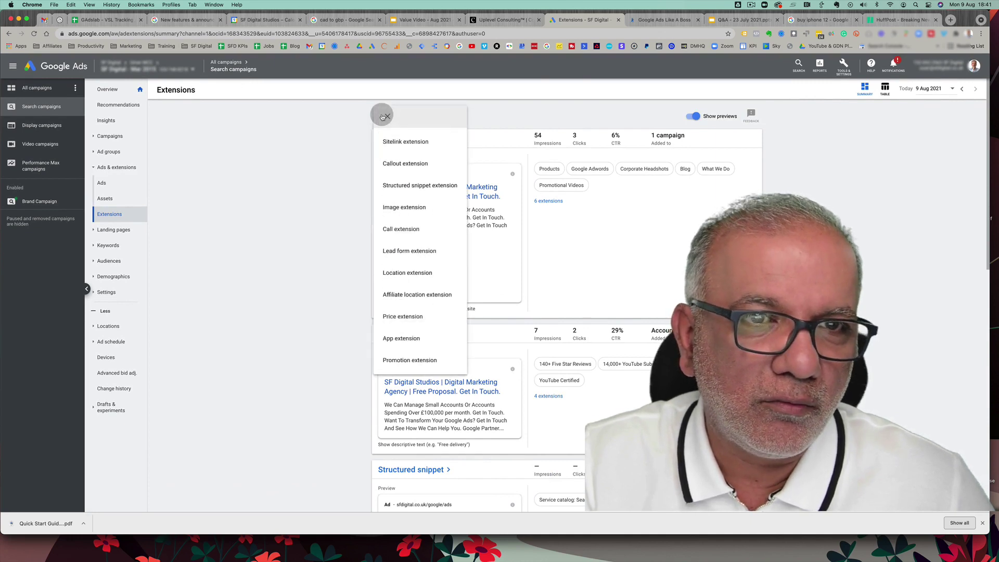
pyautogui.click(399, 315)
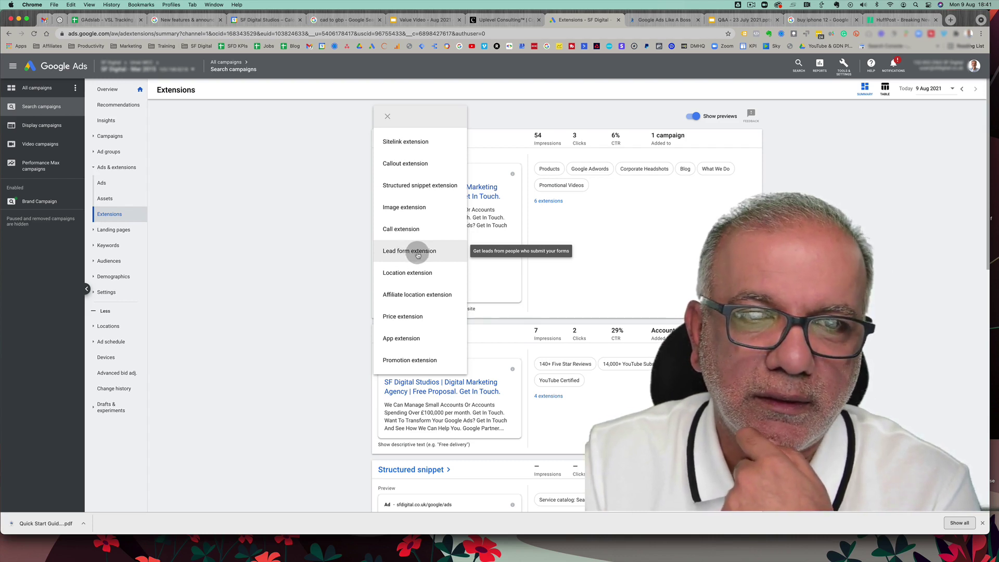
pyautogui.click(409, 141)
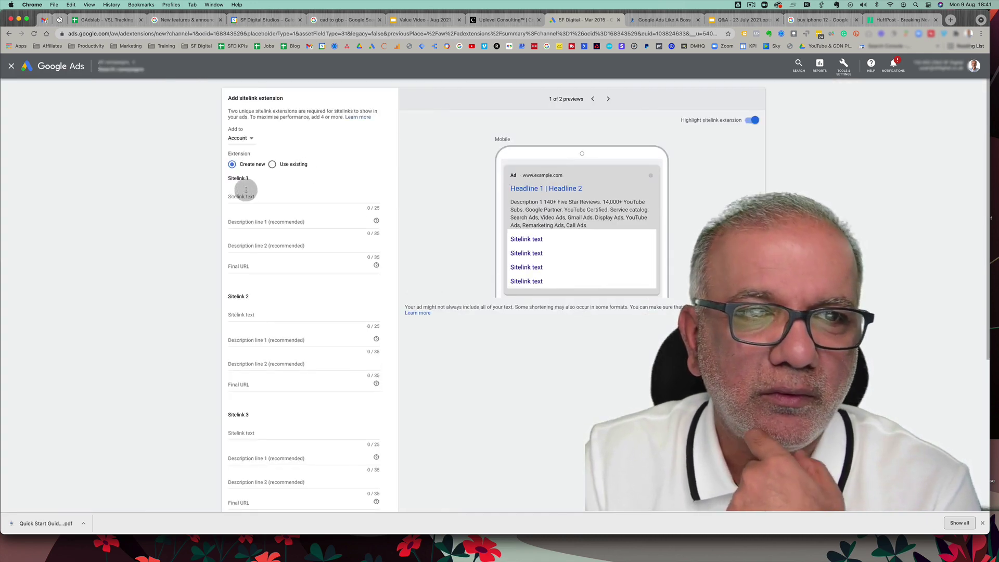
pyautogui.click(243, 139)
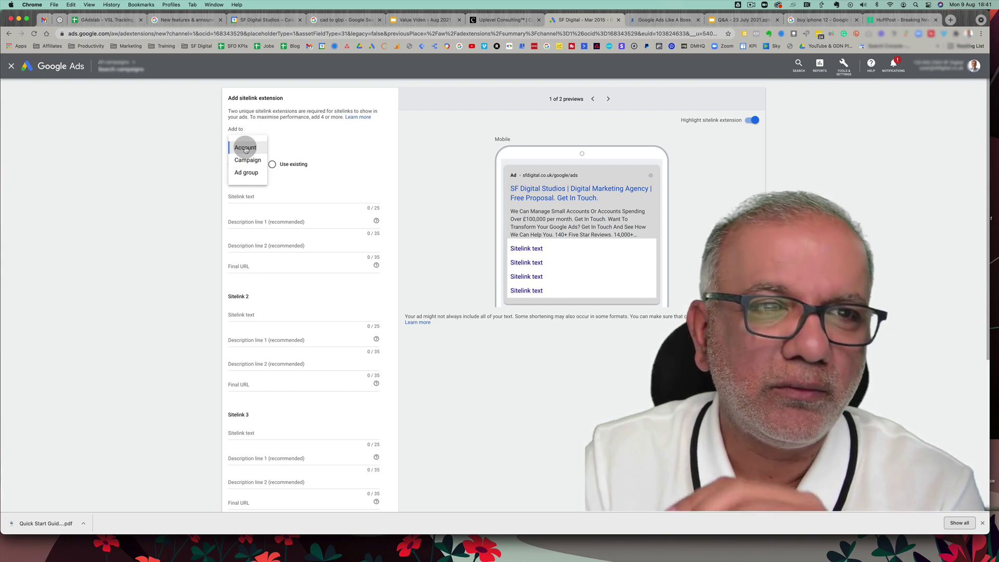
pyautogui.click(310, 149)
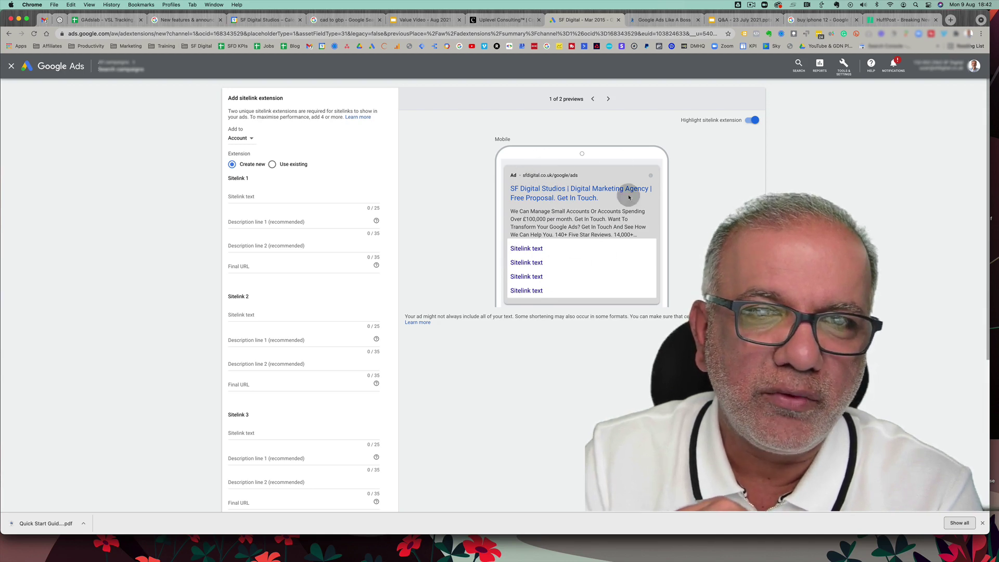
pyautogui.click(610, 100)
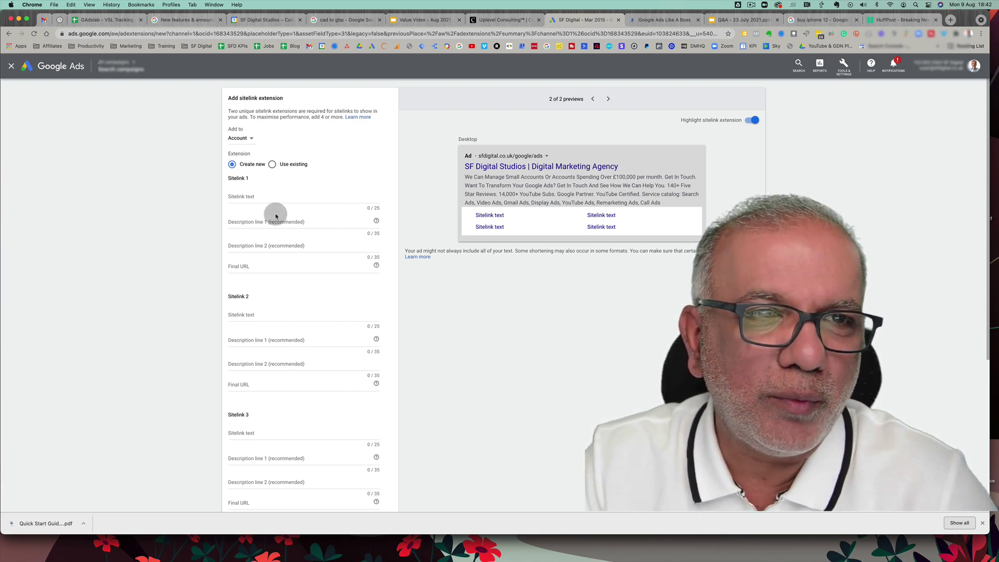
# Fill in Sitelink 1 with the text "Contact Us", descriptions "Get in touch for your free" and "Google Ads account review", and begin the final URL with "www"
pyautogui.click(239, 197)
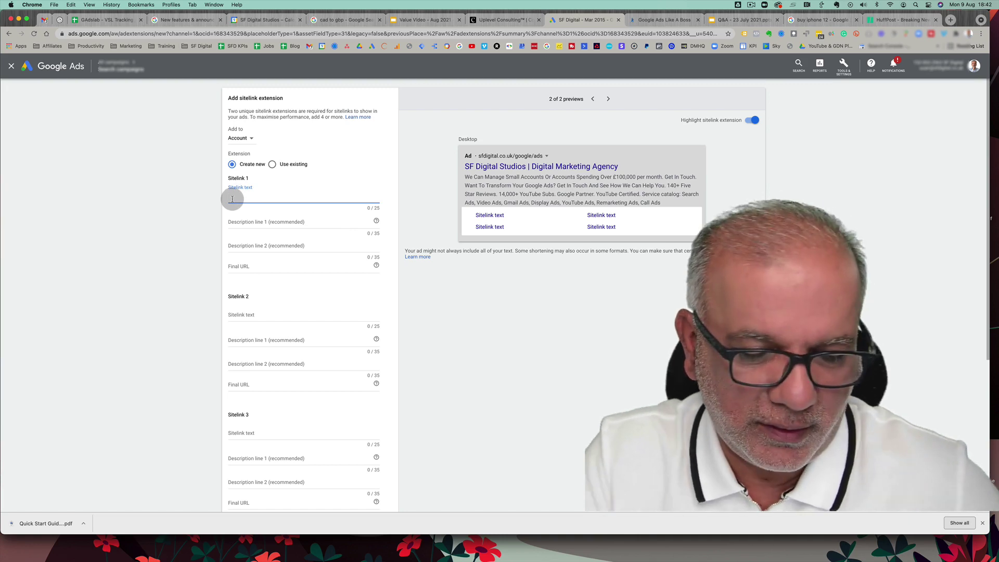
pyautogui.write('Contact U')
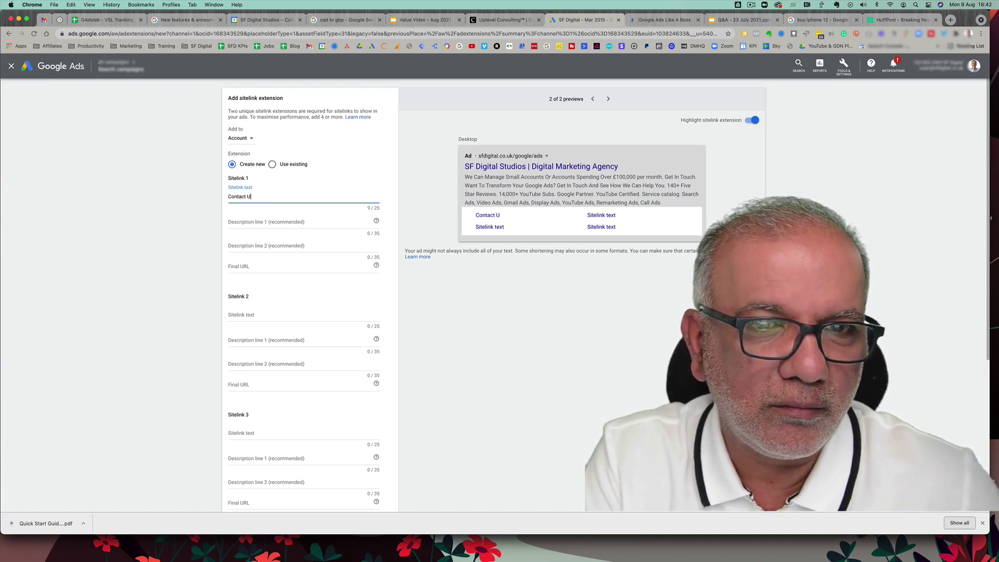
pyautogui.click(229, 222)
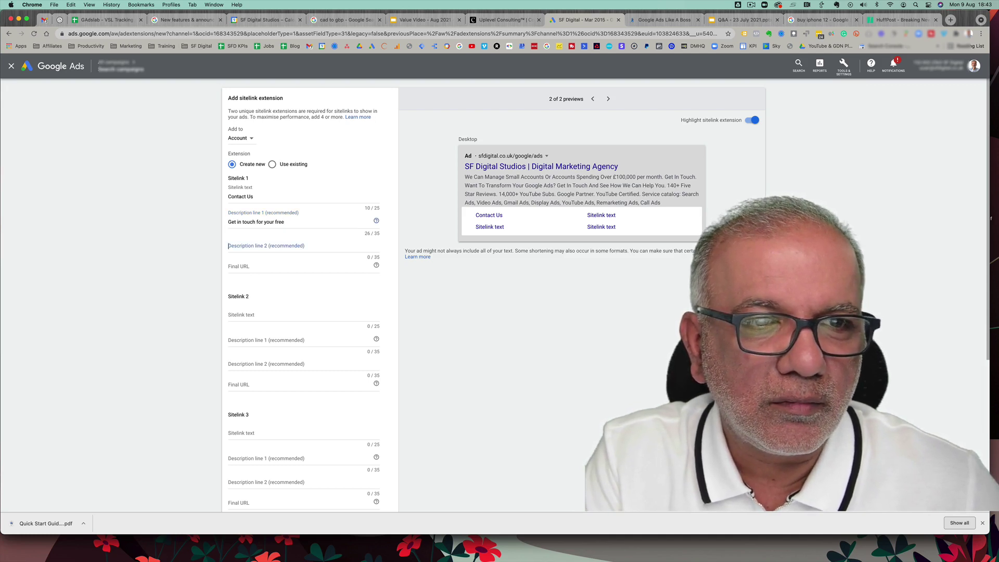
pyautogui.click(229, 246)
pyautogui.write('Google Ads account review')
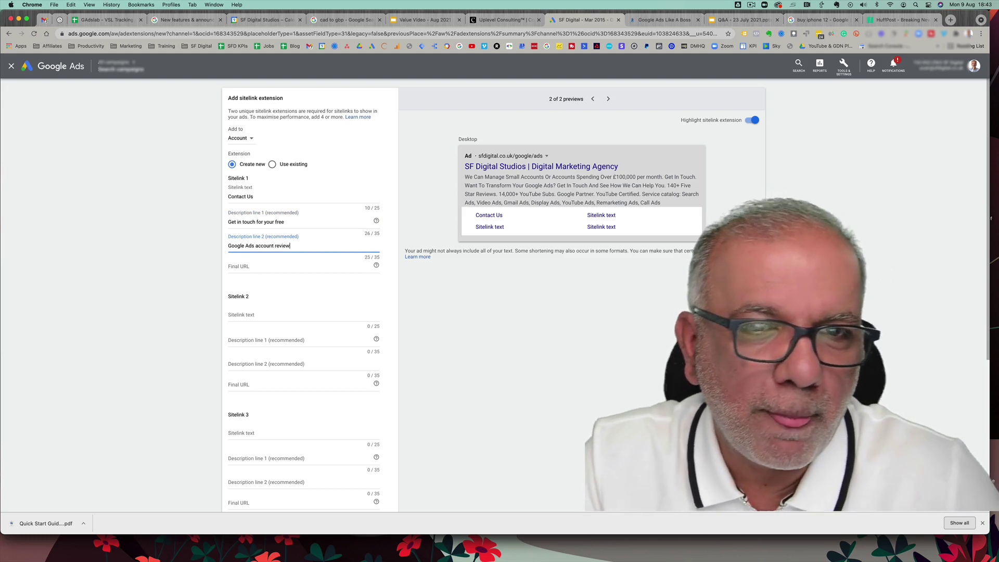
pyautogui.click(250, 266)
pyautogui.write('www')
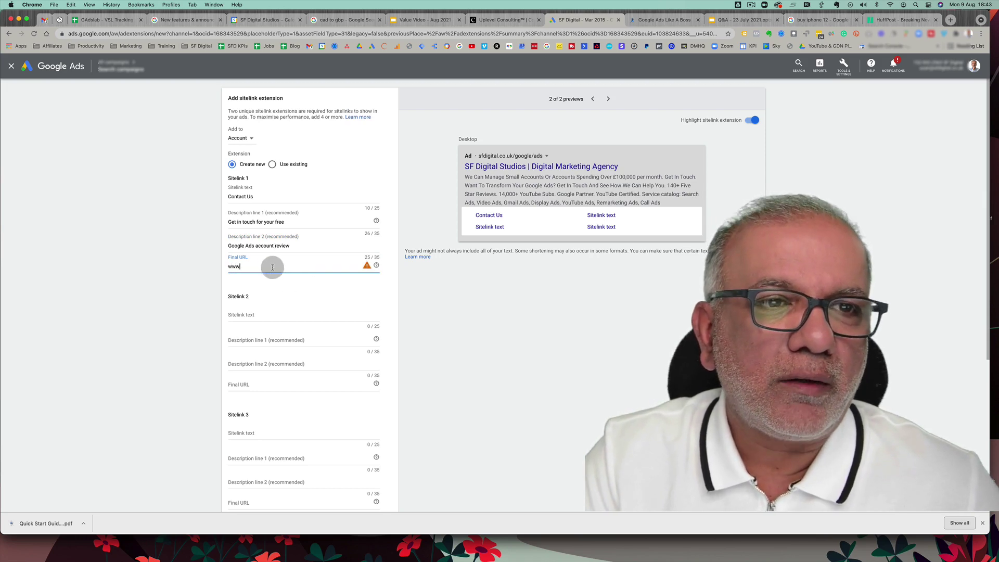
# Look over the remaining sitelink entries and options, and cancel the sitelink extension
pyautogui.scroll(-5, 273, 267)
pyautogui.scroll(1, 273, 267)
pyautogui.scroll(-1, 272, 267)
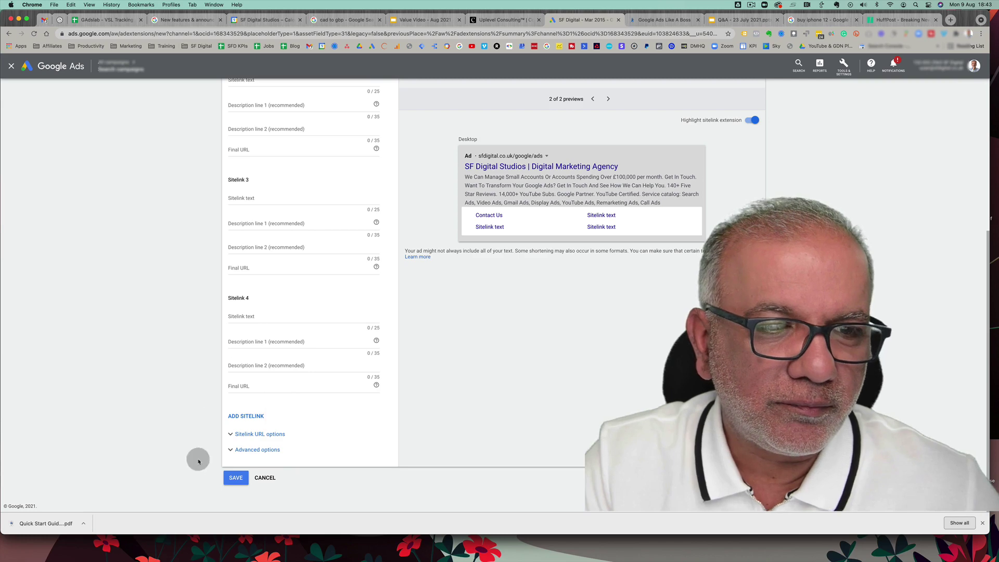
pyautogui.click(265, 479)
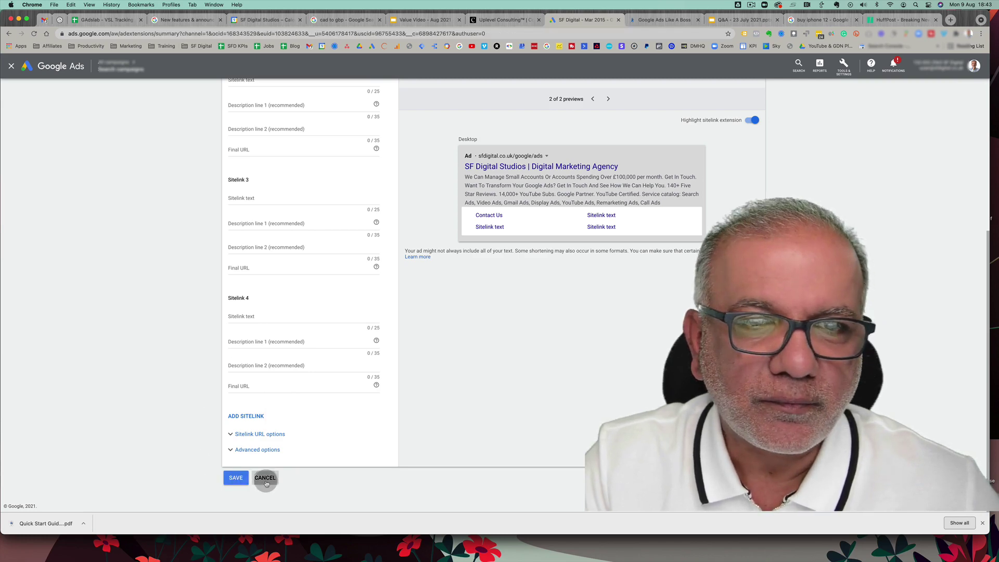
# Start a callout extension and go through its callout text entries
pyautogui.click(388, 117)
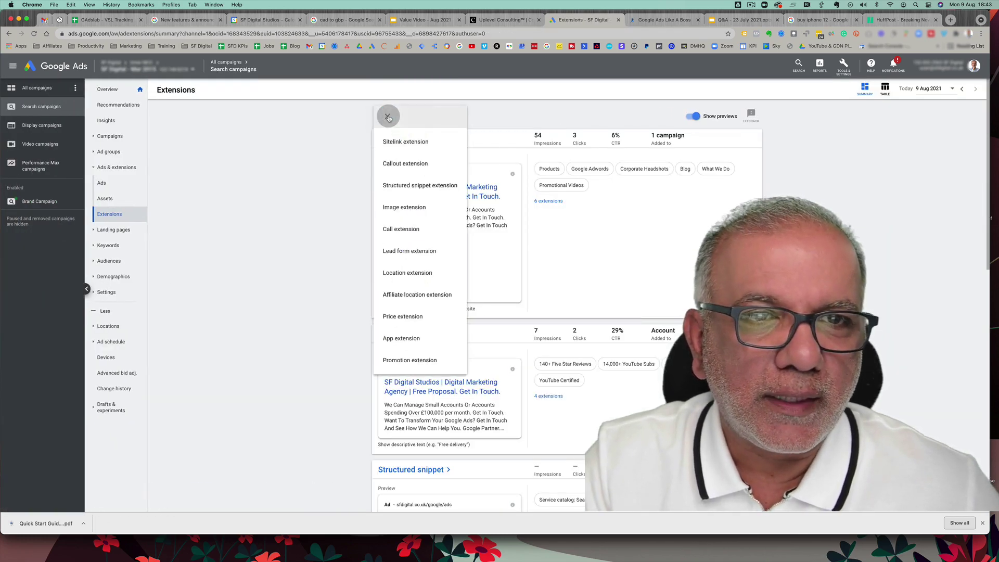
pyautogui.click(405, 166)
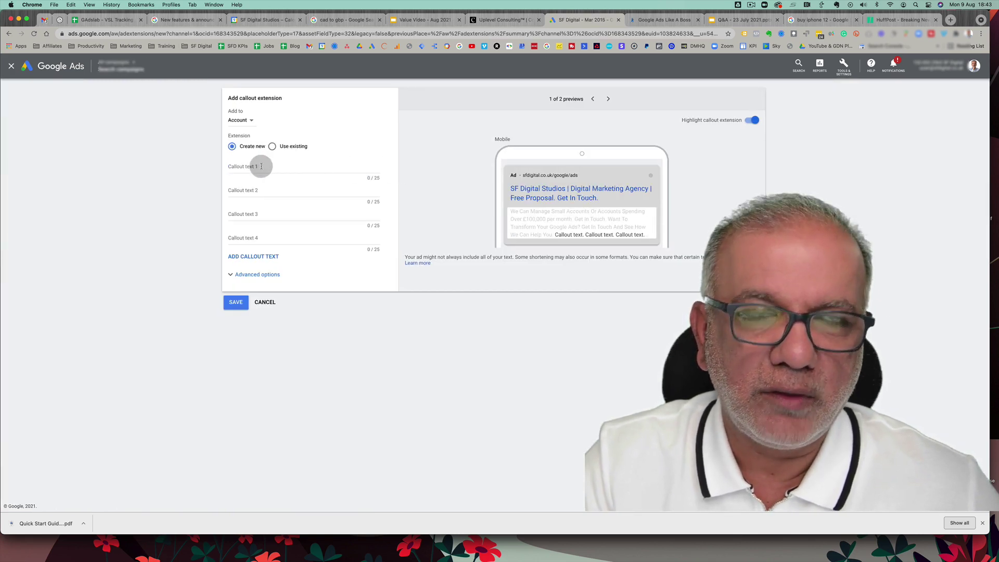
pyautogui.click(236, 167)
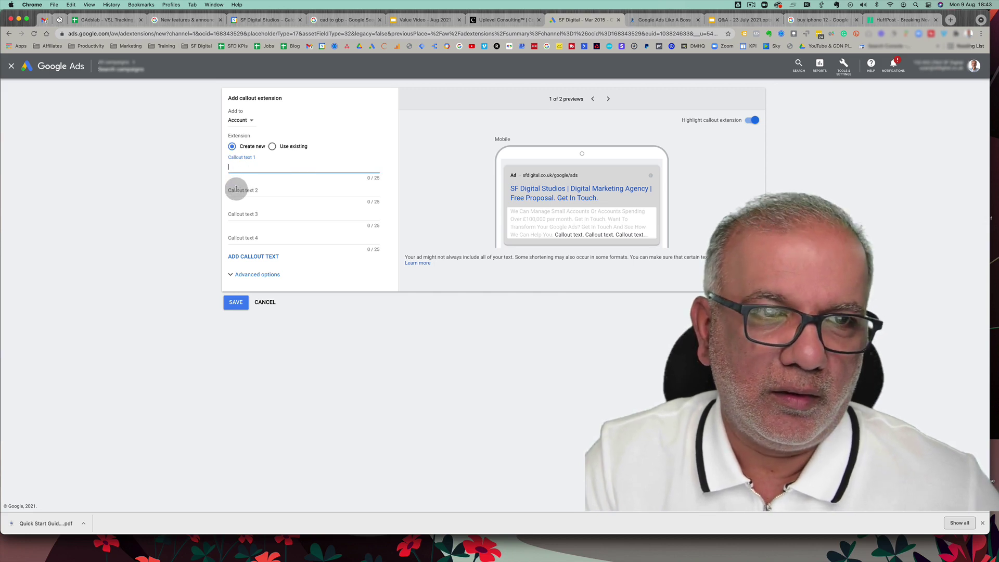
pyautogui.click(255, 190)
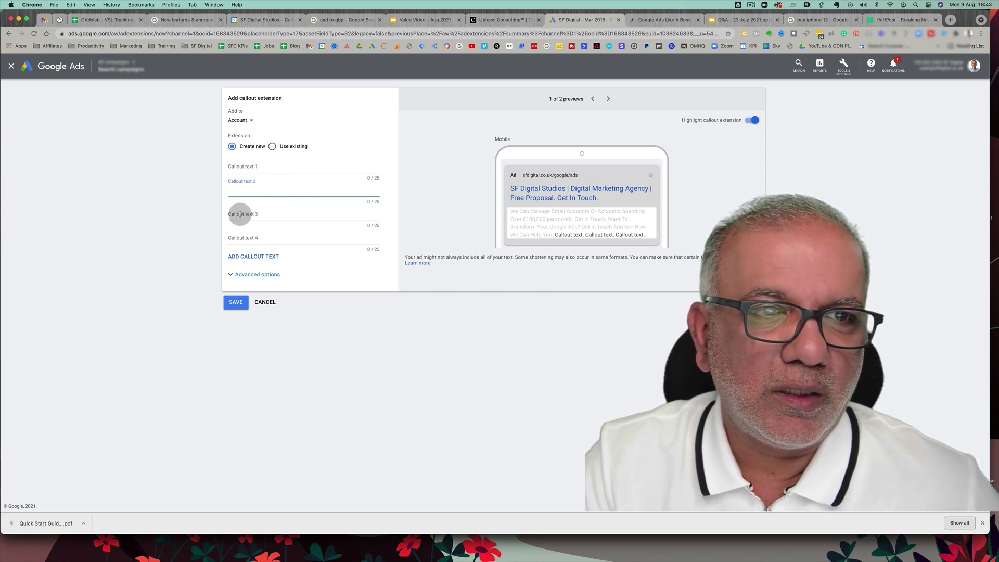
pyautogui.click(240, 215)
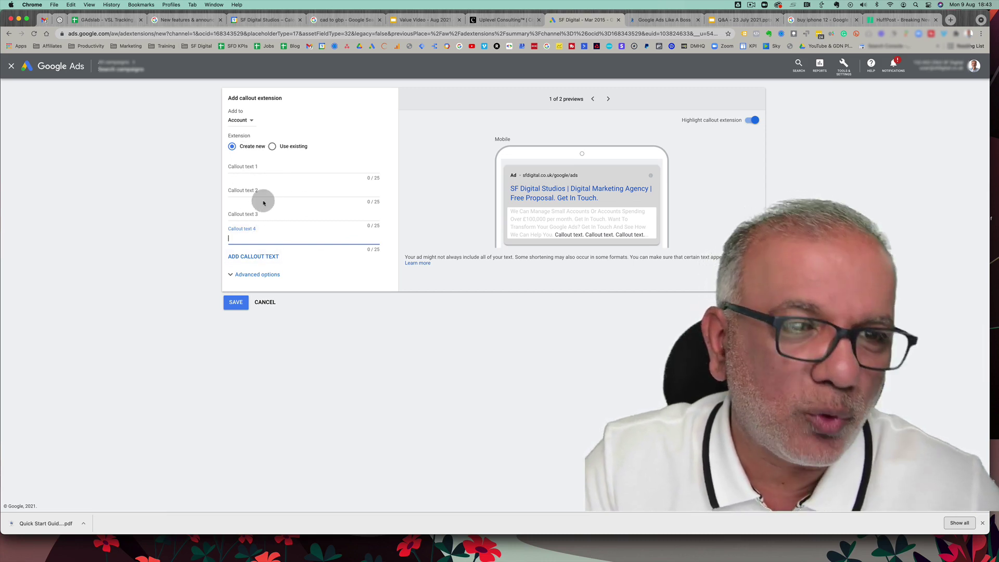
# Try scheduling the callout extension for Mondays - Fridays in its advanced options and cancel the extension
pyautogui.click(242, 276)
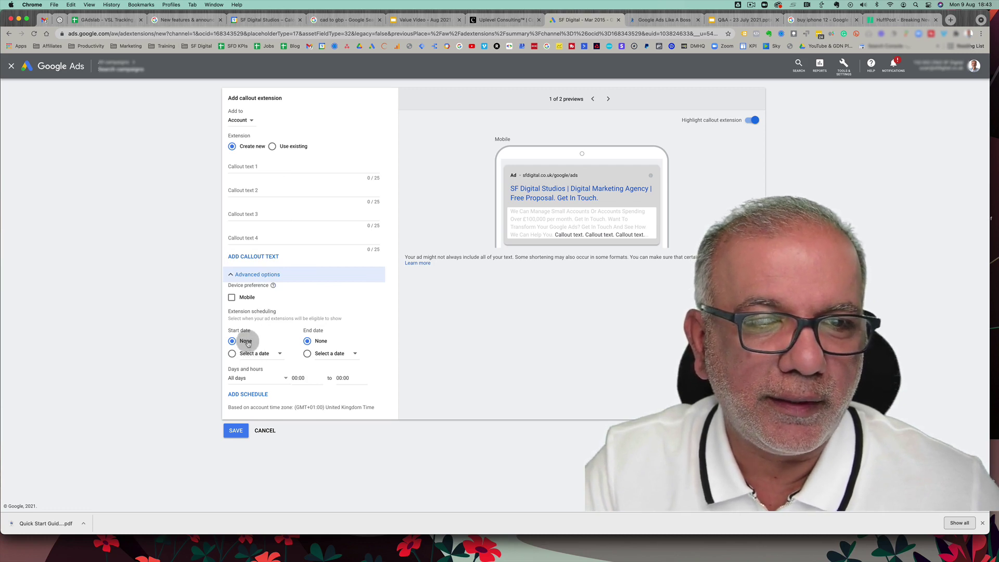
pyautogui.click(299, 378)
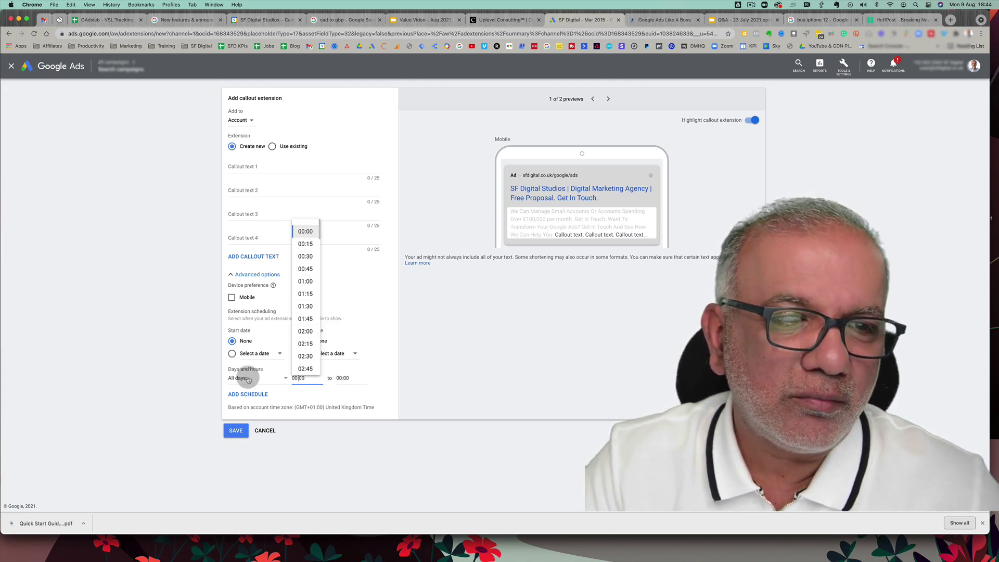
pyautogui.click(263, 379)
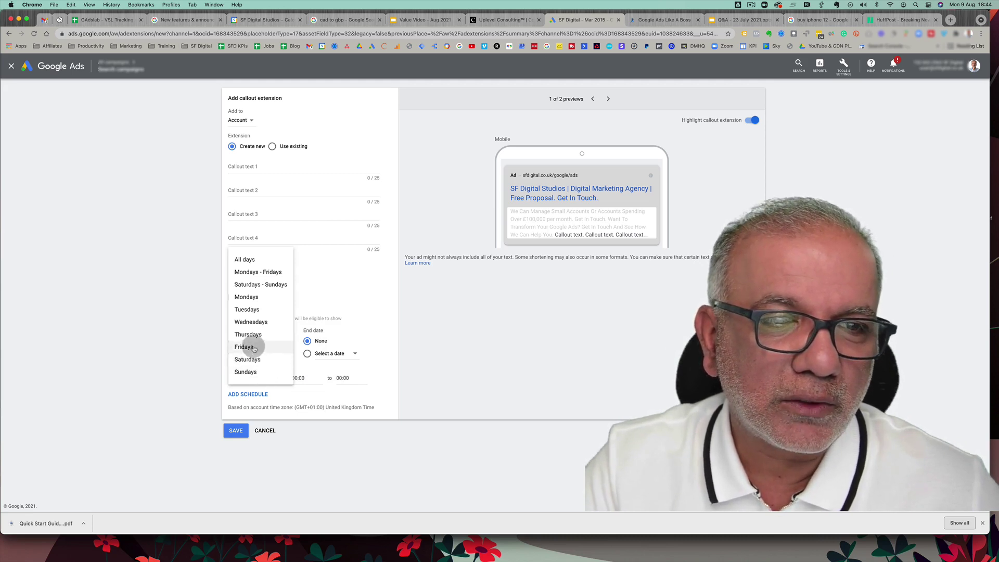
pyautogui.click(269, 272)
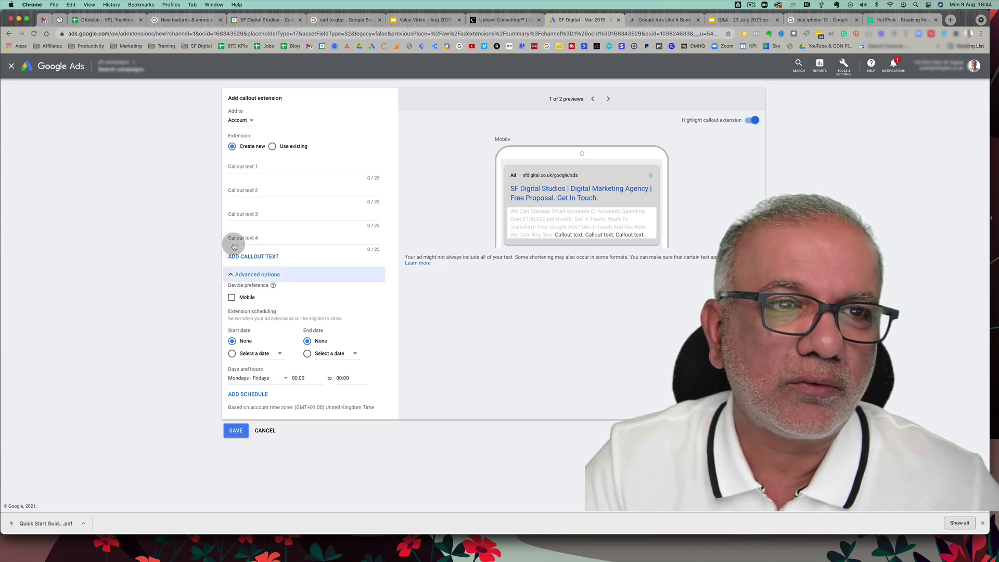
pyautogui.moveTo(290, 378)
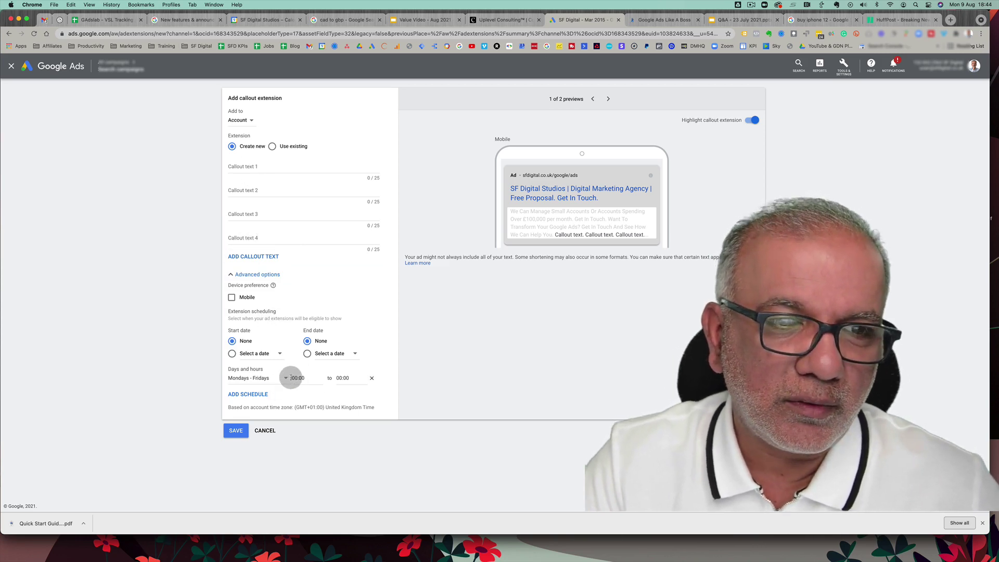
pyautogui.click(263, 430)
# Start an image extension and assign it to the Brand Campaign
pyautogui.click(383, 114)
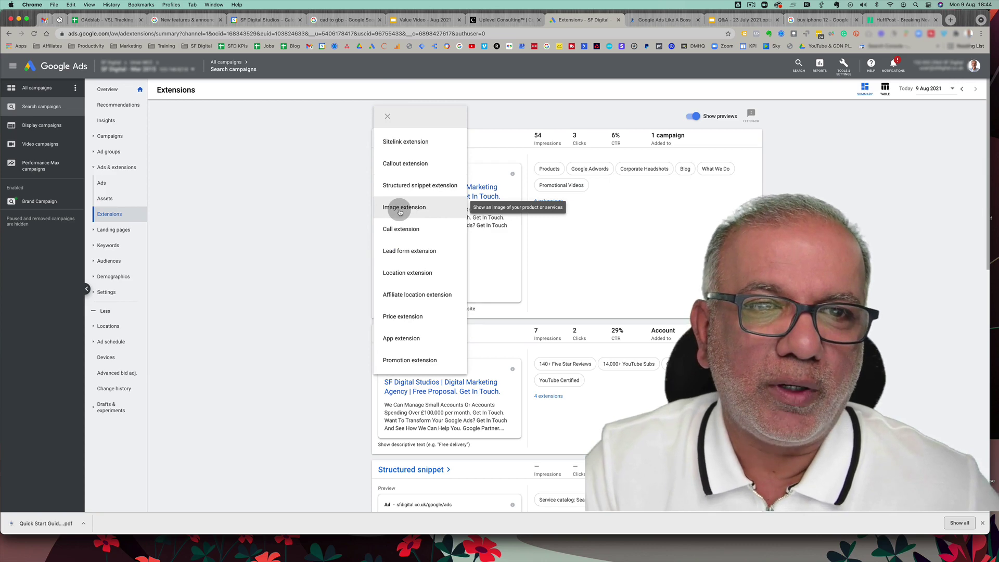
pyautogui.click(400, 212)
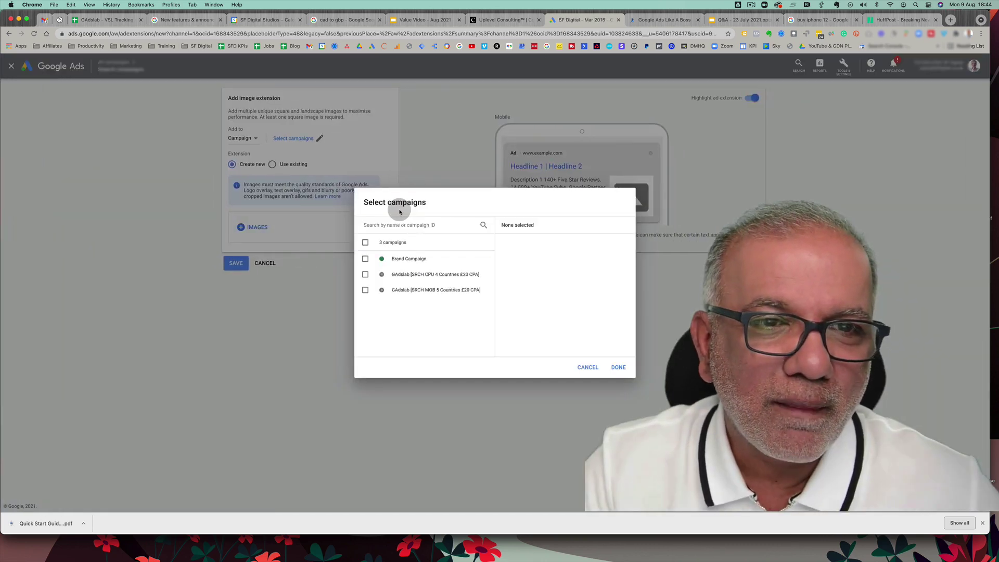
pyautogui.click(393, 259)
pyautogui.click(618, 369)
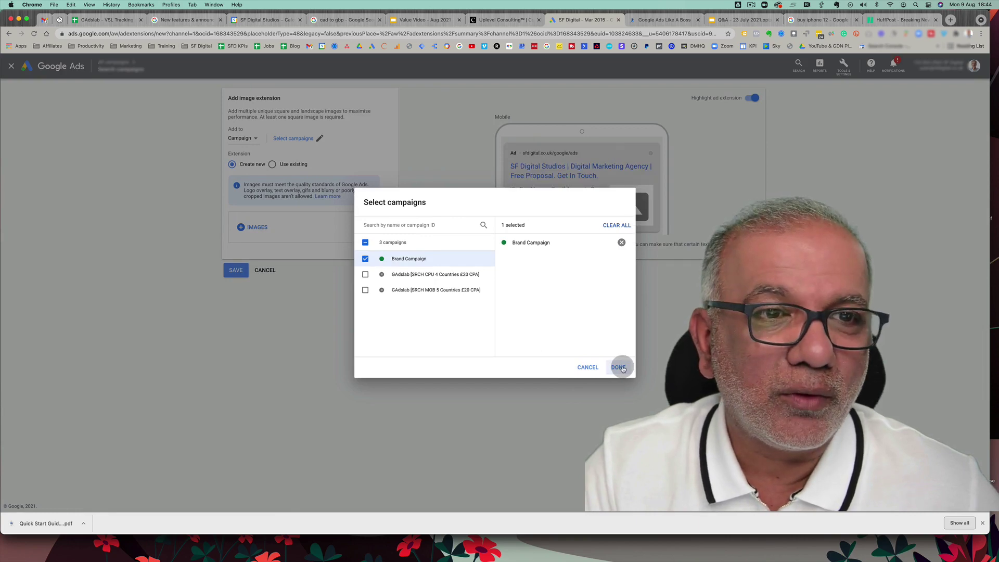
pyautogui.click(619, 368)
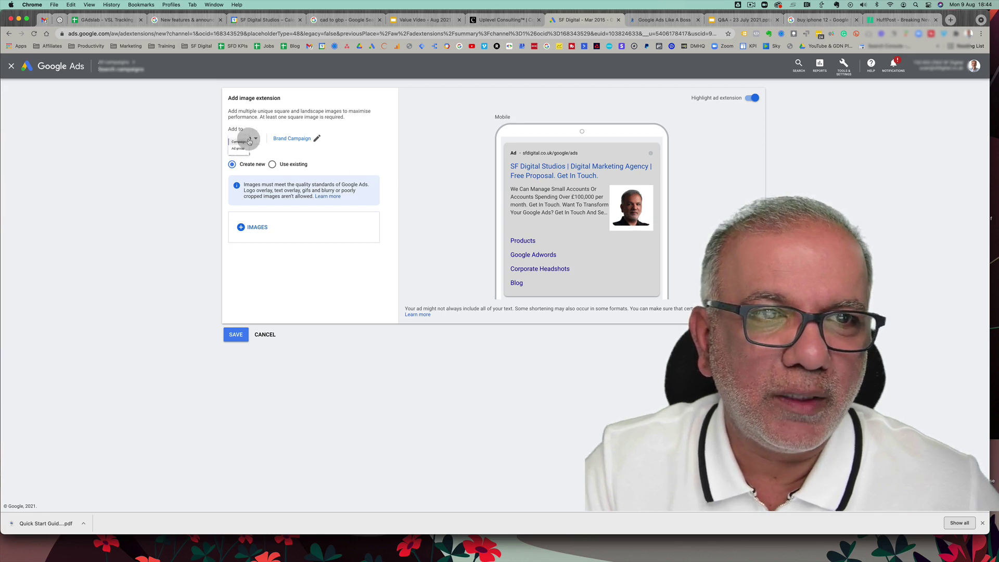
# Keep the image extension at campaign level with the Create new option
pyautogui.click(249, 140)
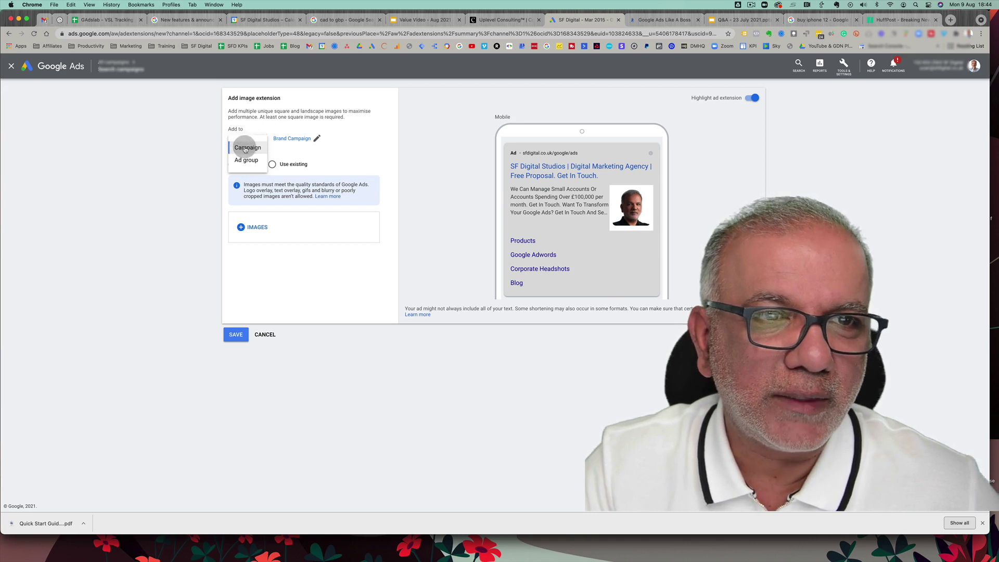
pyautogui.click(245, 149)
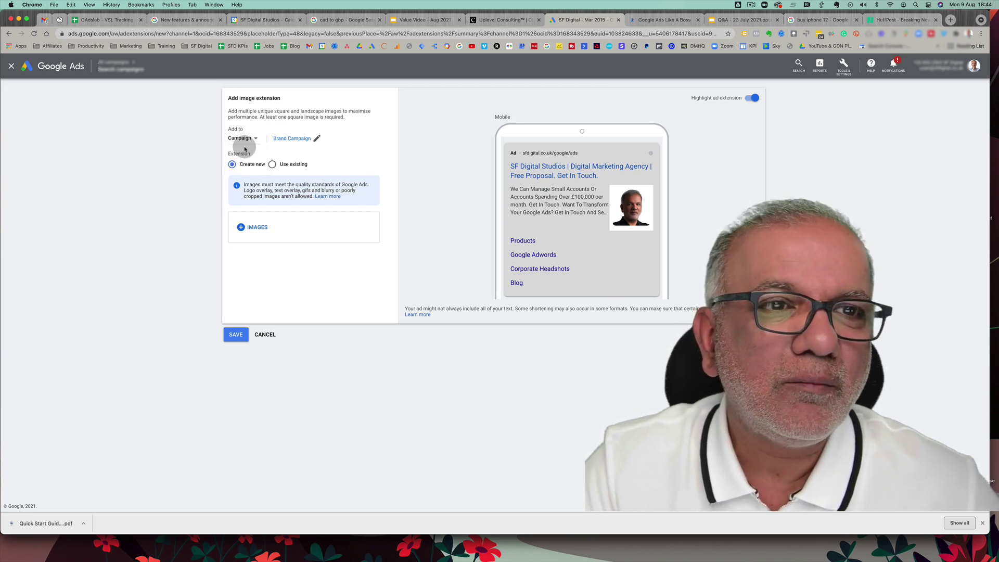
pyautogui.click(233, 164)
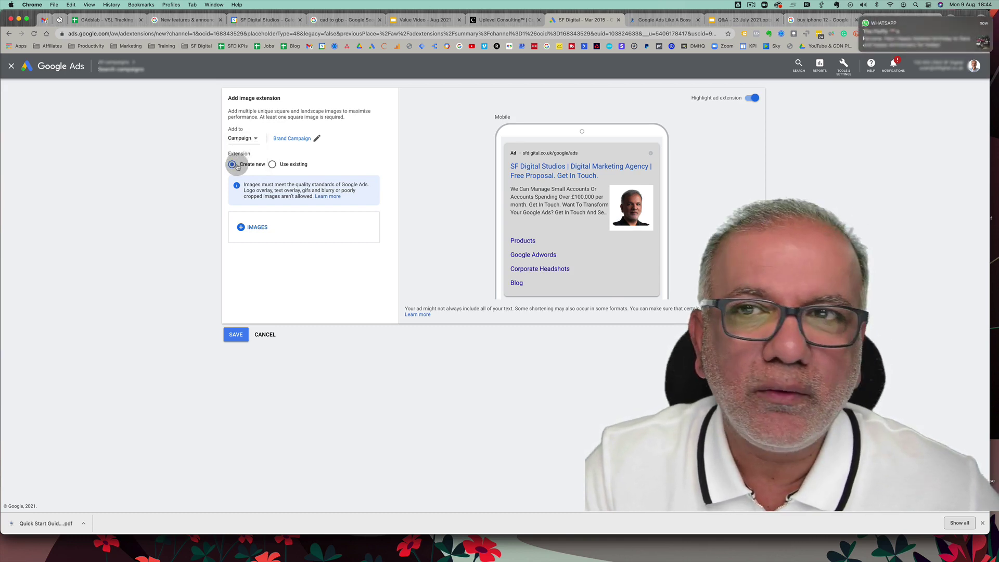
pyautogui.click(863, 21)
pyautogui.click(331, 151)
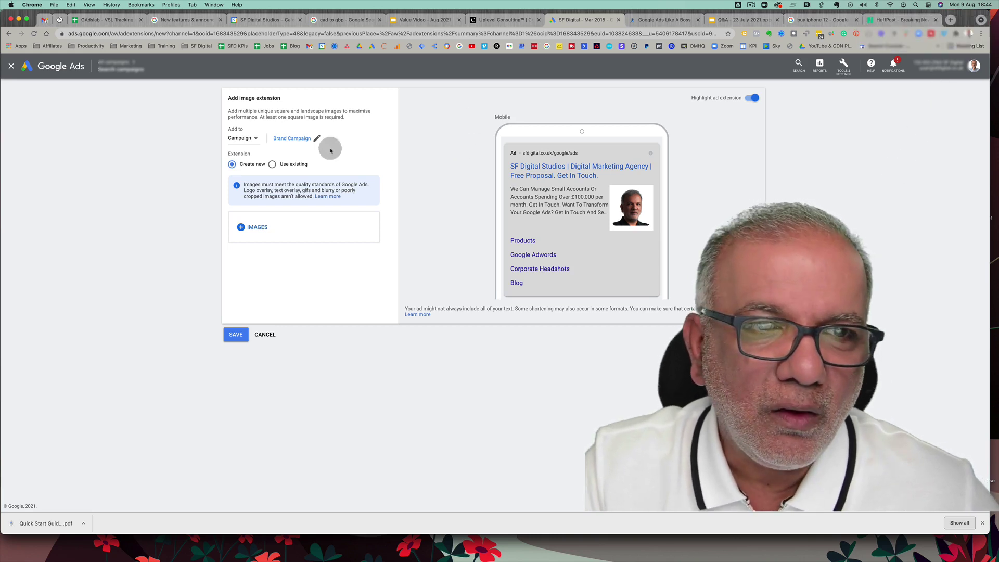
pyautogui.click(238, 179)
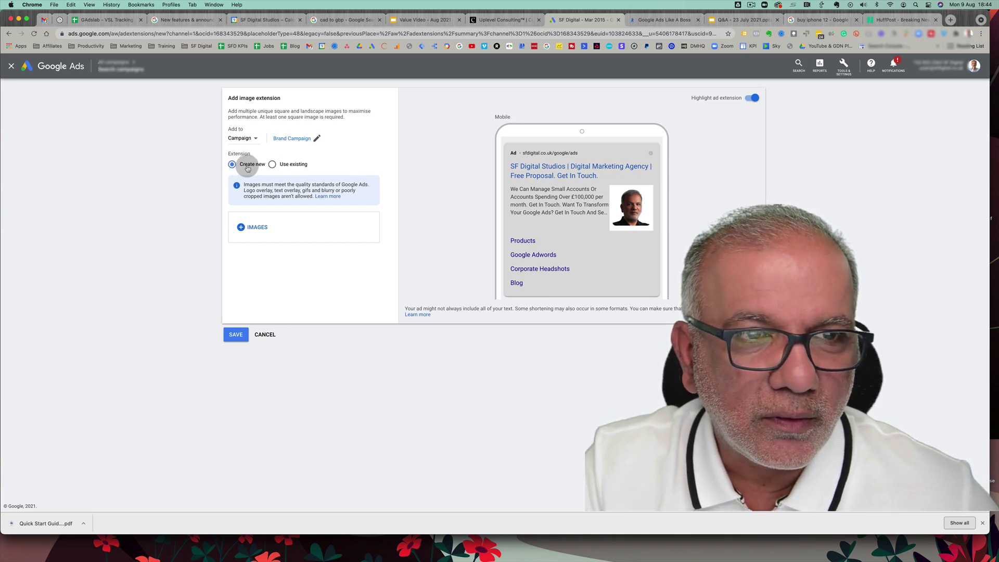
# Add the 1612 × 1612 square portrait from the recently used images to the image extension in 1:1 ratio
pyautogui.click(253, 227)
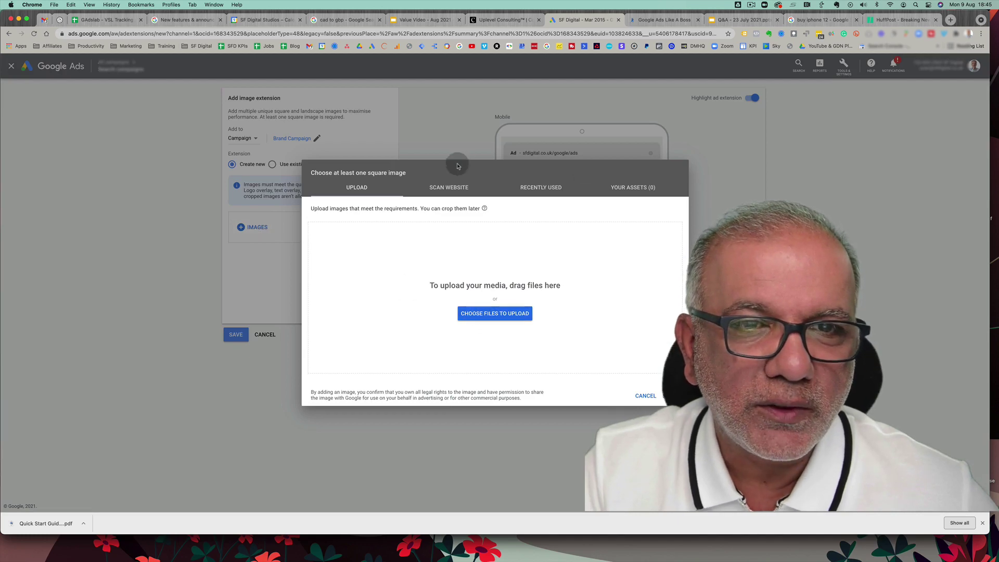
pyautogui.click(449, 186)
pyautogui.click(529, 186)
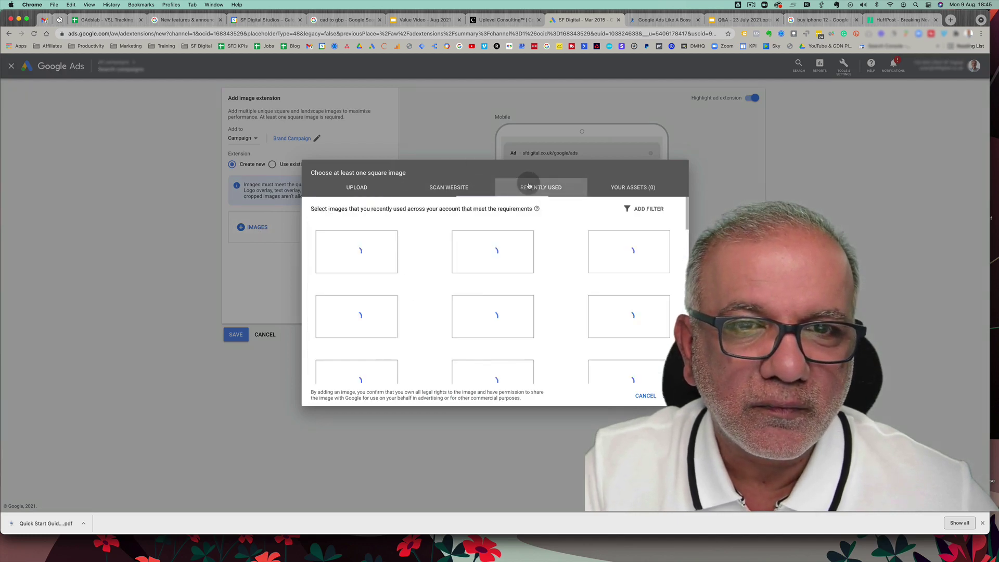
pyautogui.scroll(-1, 547, 253)
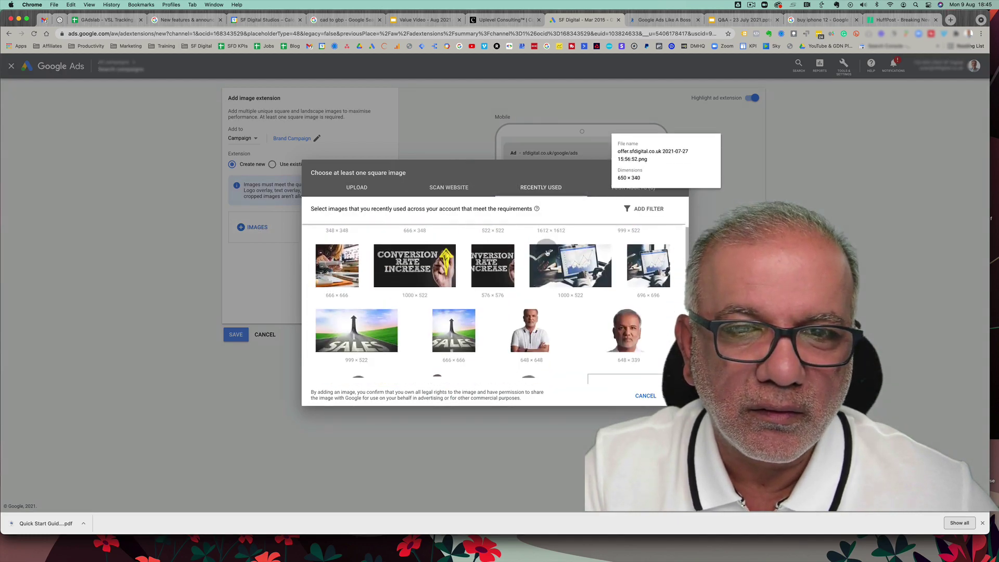
pyautogui.scroll(3, 547, 253)
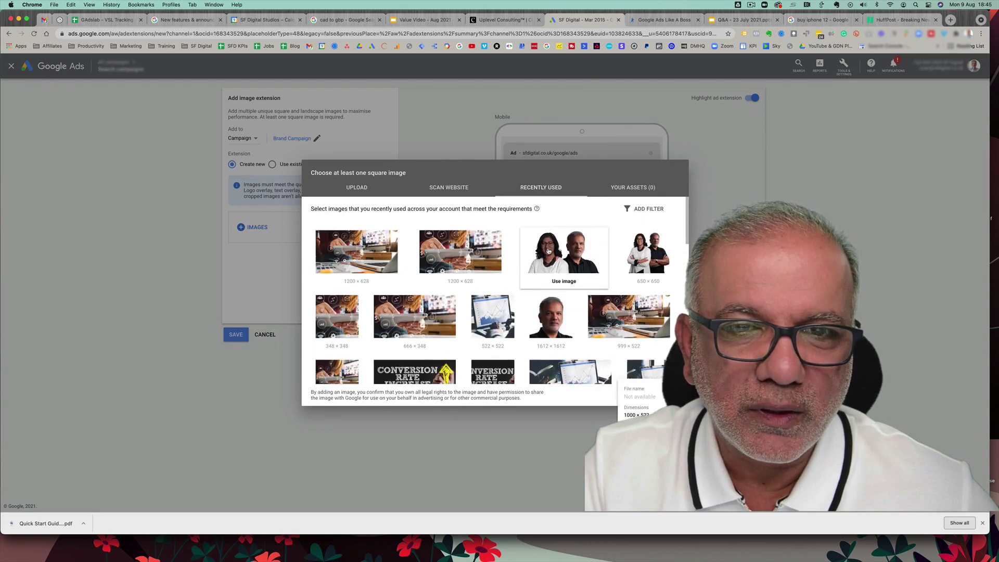
pyautogui.click(550, 317)
pyautogui.click(376, 357)
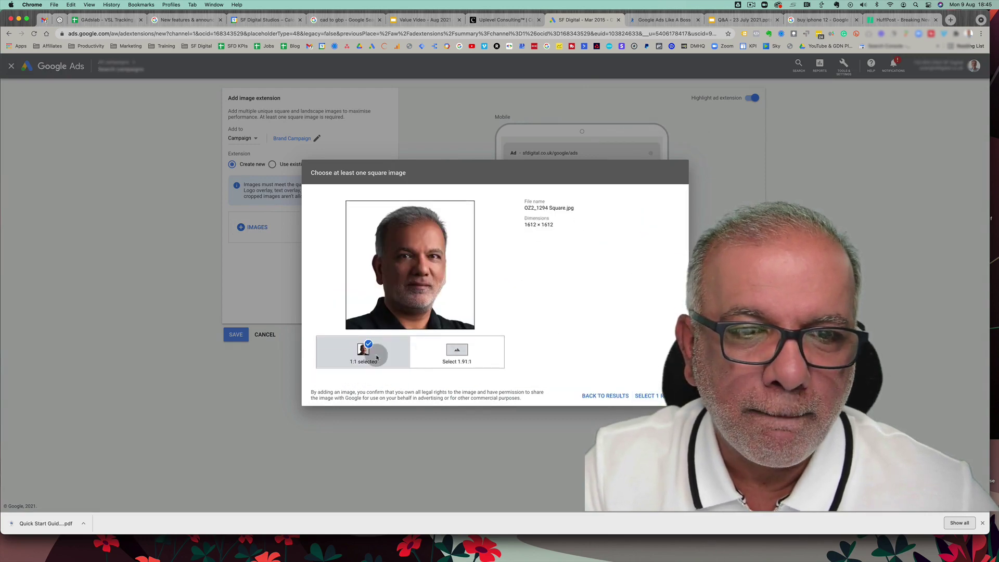
pyautogui.click(659, 396)
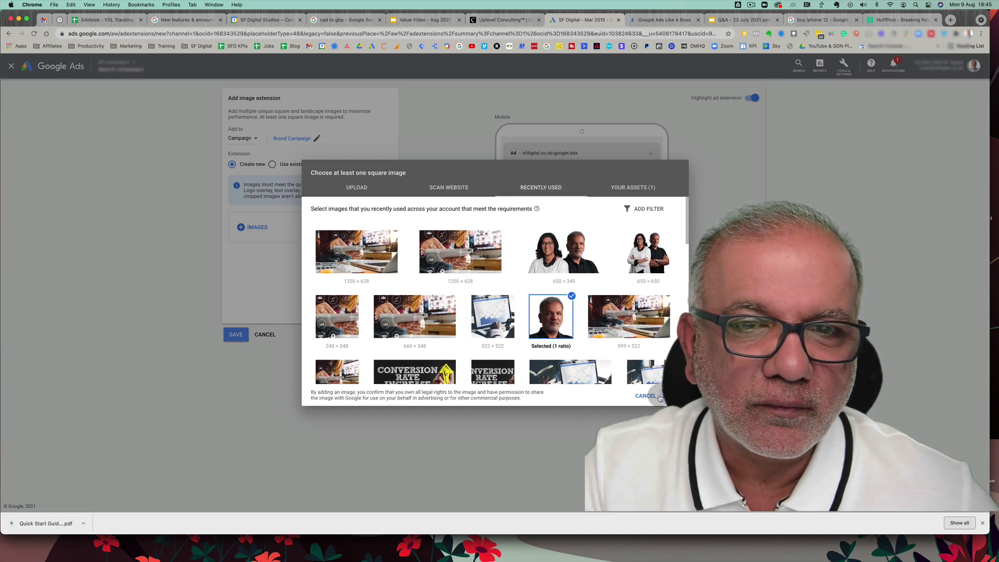
# Add the 999 × 522 laptop and tablet image in 1.91:1 ratio and cancel the image extension
pyautogui.click(638, 328)
pyautogui.click(445, 346)
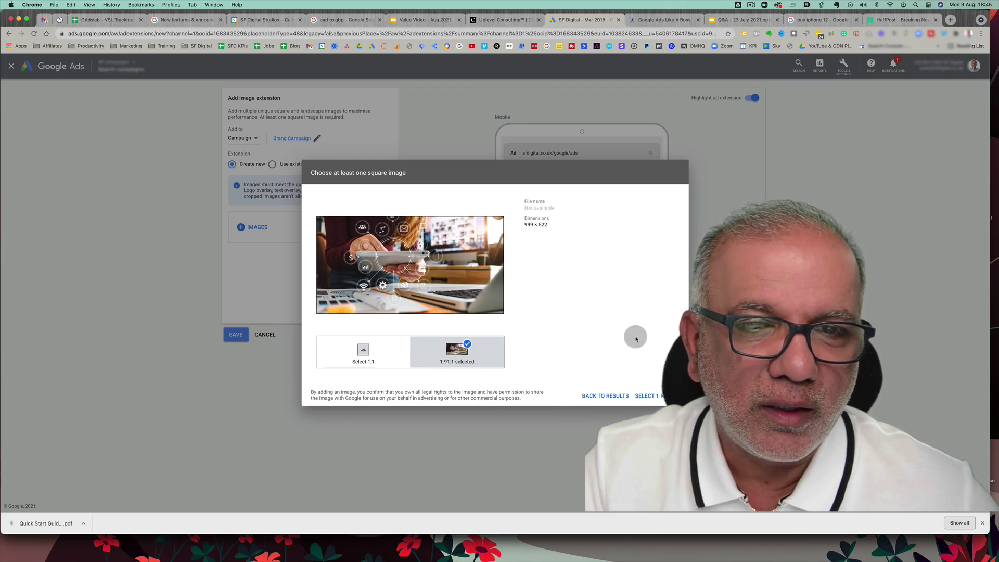
pyautogui.click(652, 396)
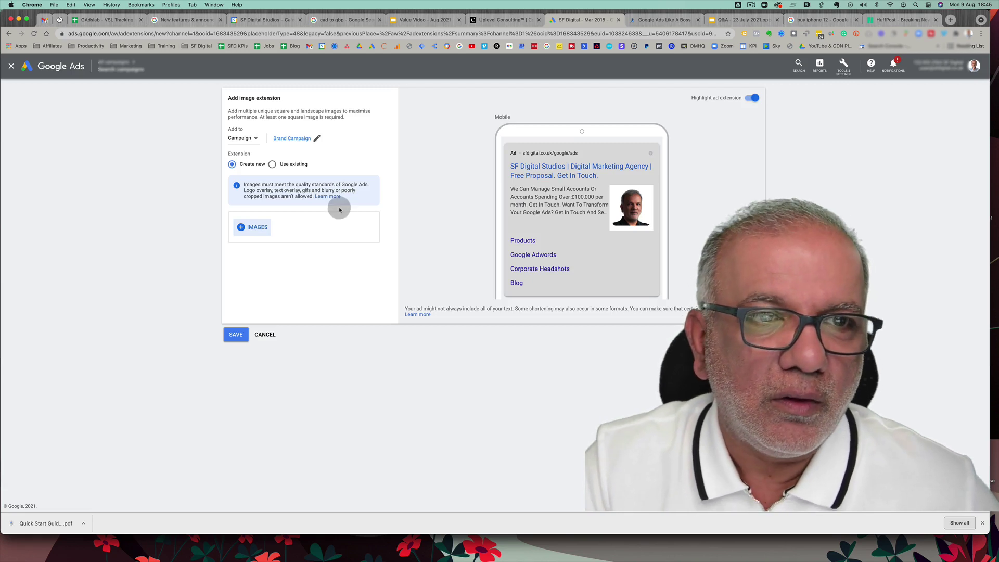
pyautogui.click(329, 215)
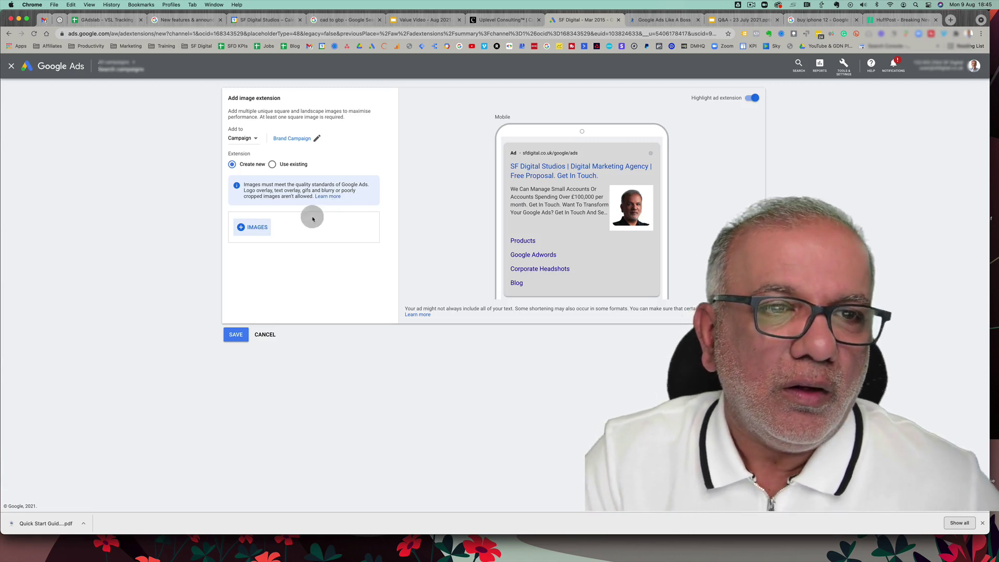
pyautogui.click(235, 337)
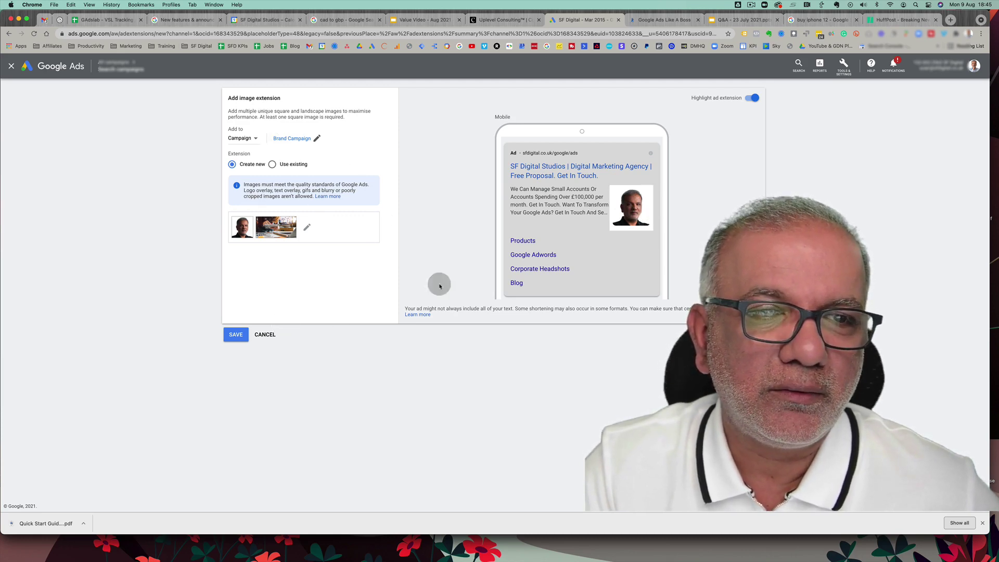
pyautogui.click(265, 335)
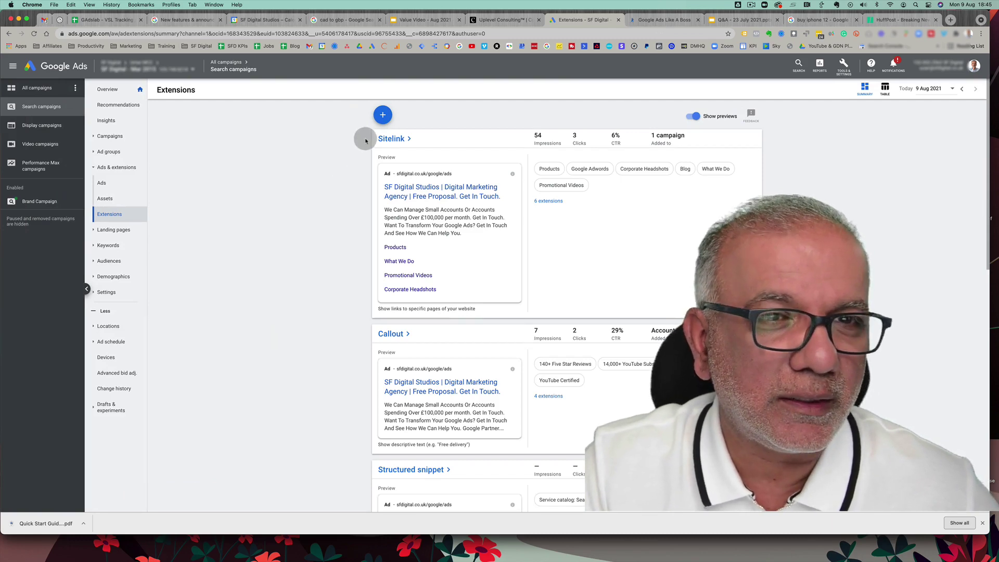
# Start a call extension at account level and go through its country, phone number and conversion action settings
pyautogui.click(384, 115)
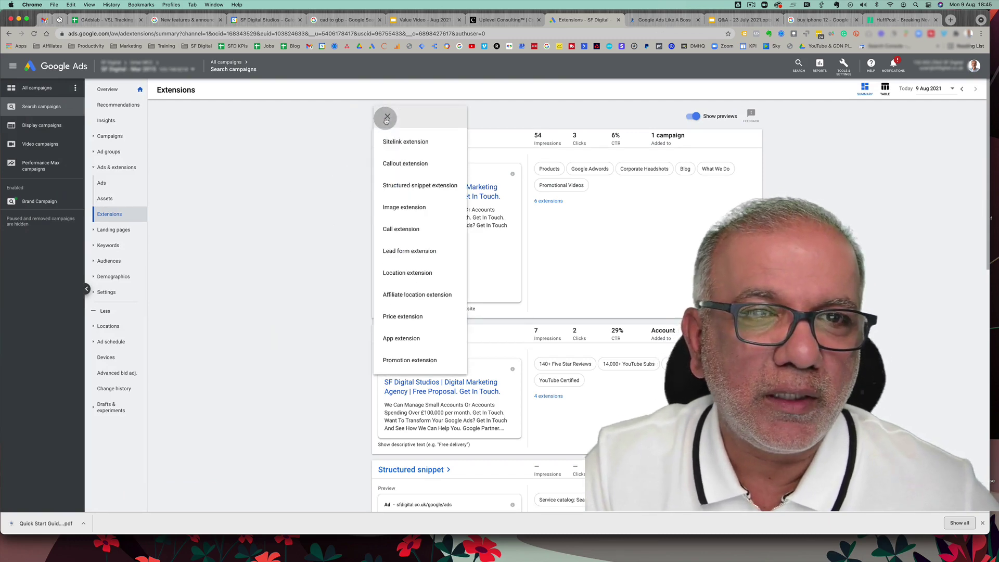
pyautogui.click(396, 231)
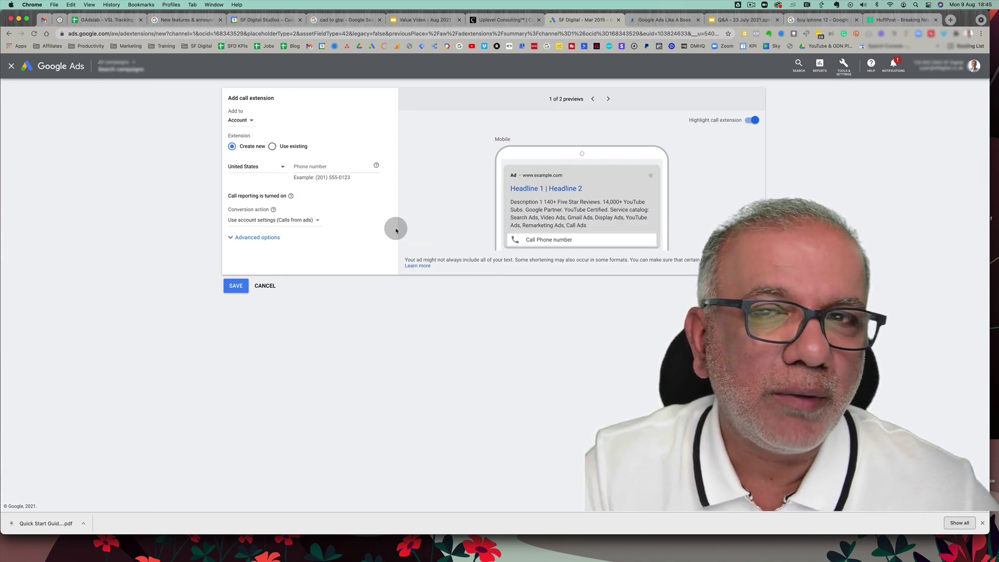
pyautogui.click(243, 121)
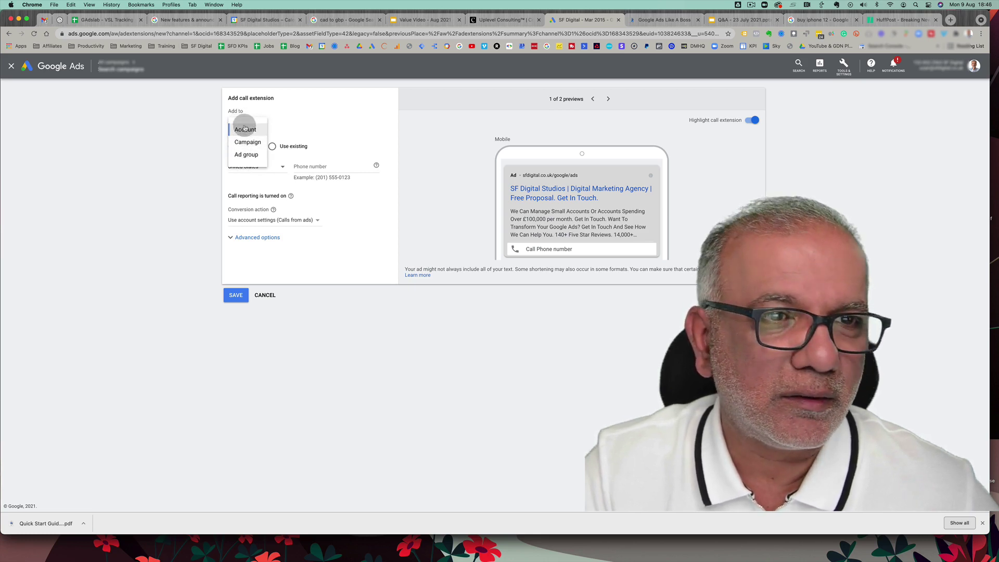
pyautogui.click(245, 128)
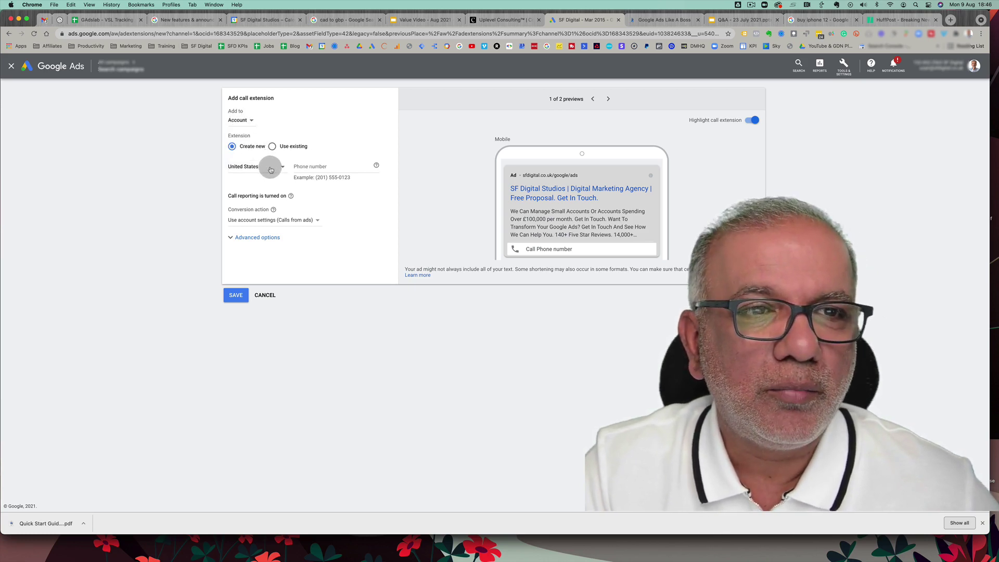
pyautogui.click(270, 166)
pyautogui.click(360, 166)
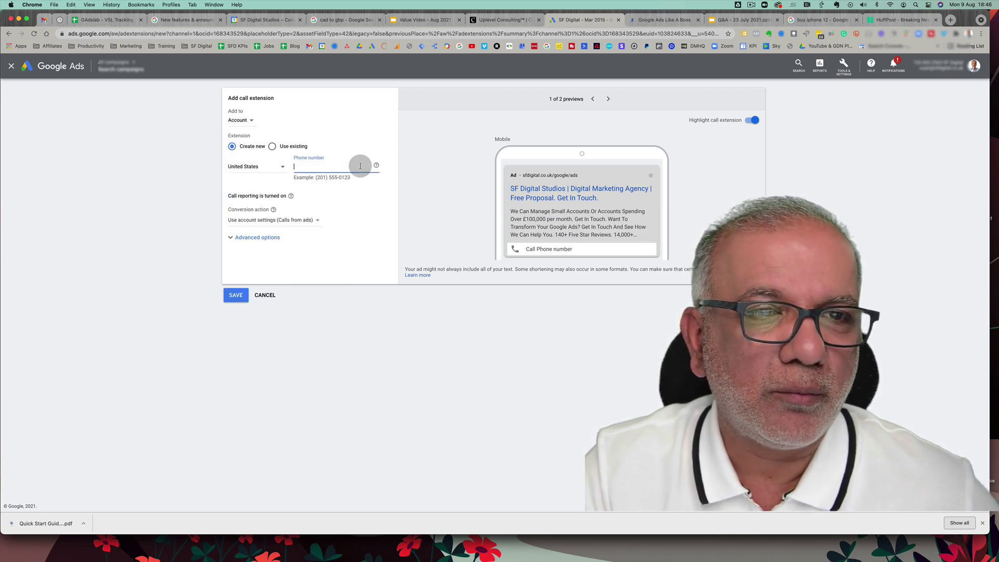
pyautogui.click(279, 219)
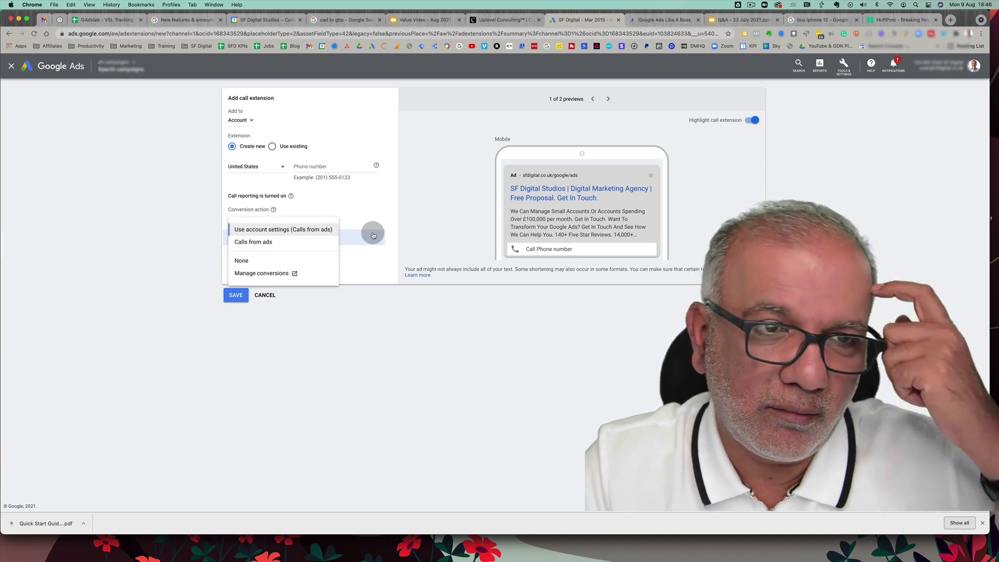
pyautogui.click(427, 219)
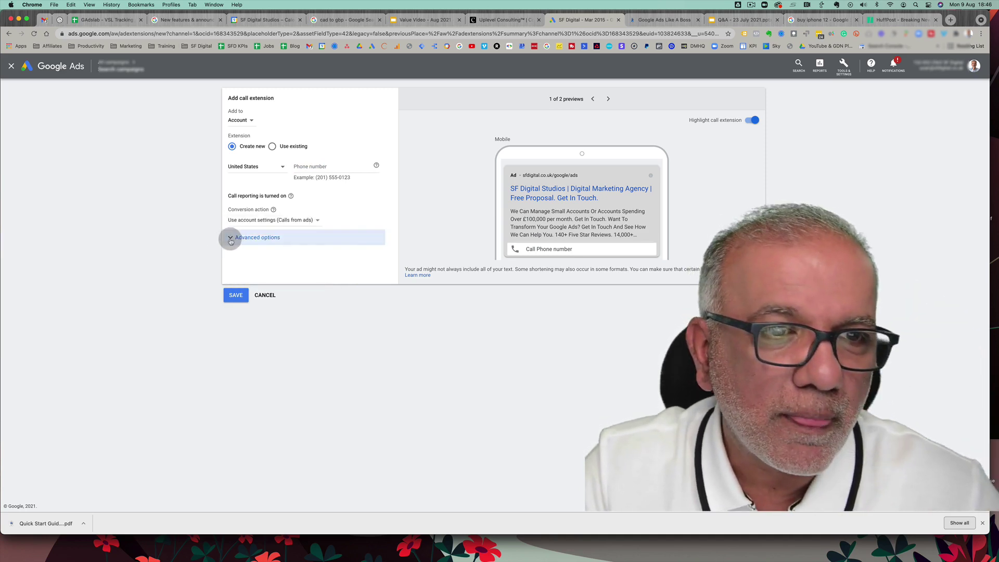
# Try scheduling the call extension for Mondays - Fridays in its advanced options and cancel the extension
pyautogui.click(236, 238)
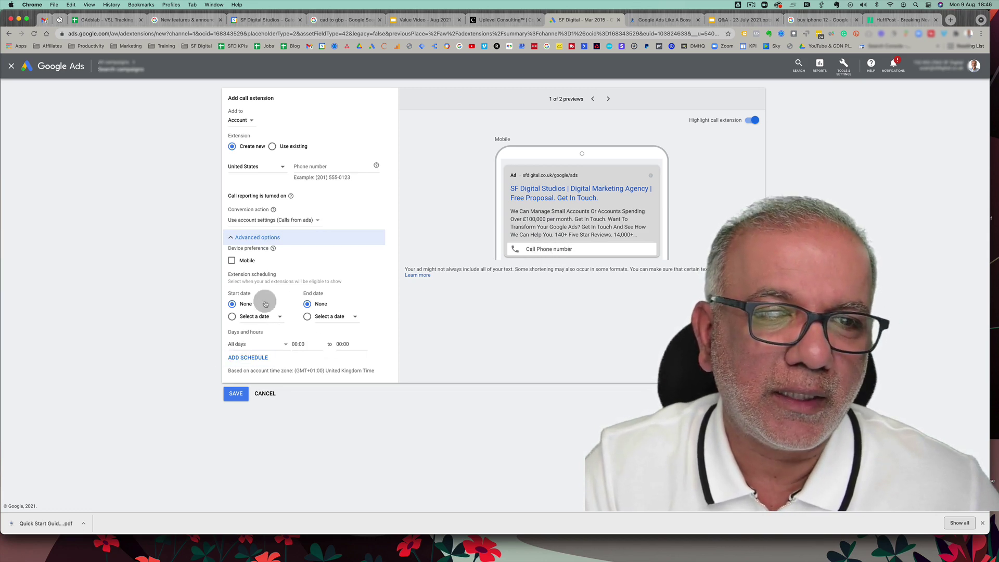
pyautogui.click(285, 344)
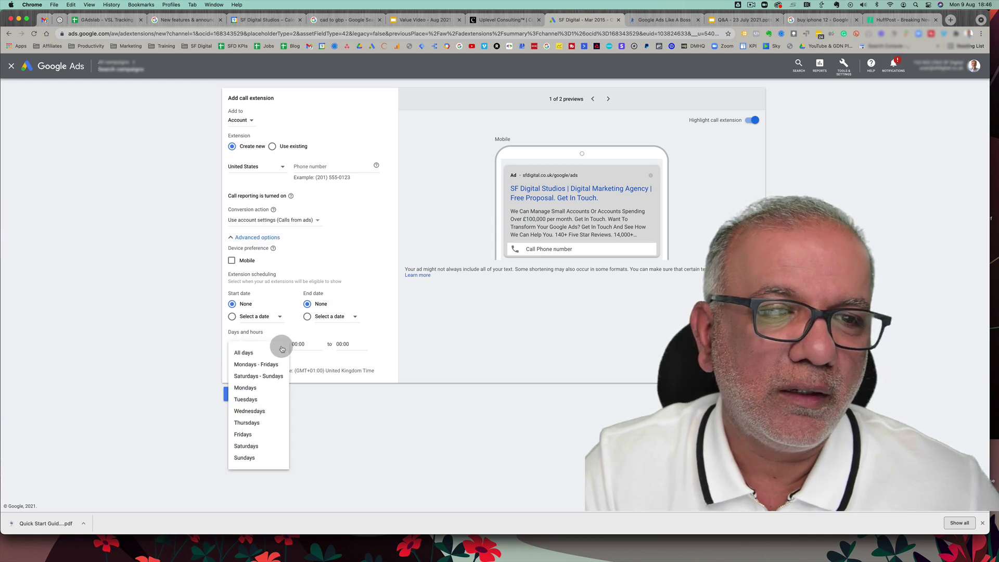
pyautogui.click(270, 366)
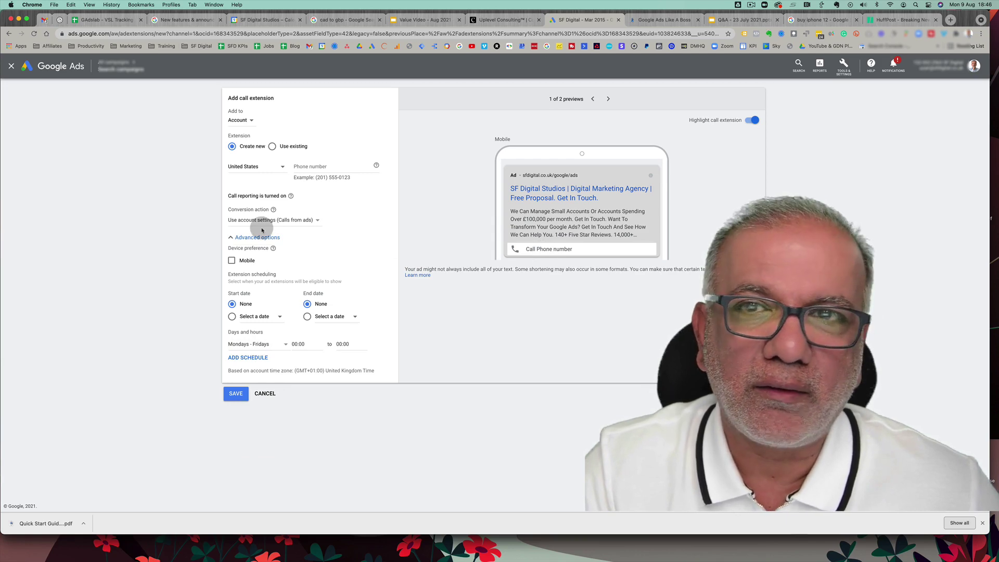
pyautogui.click(265, 393)
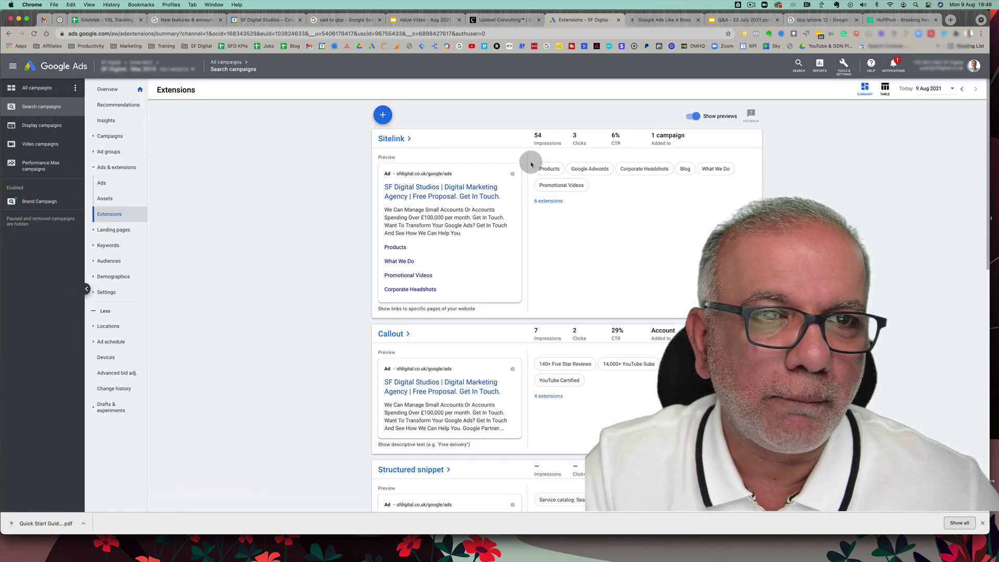
# Start a price extension and set its type to Services
pyautogui.click(382, 114)
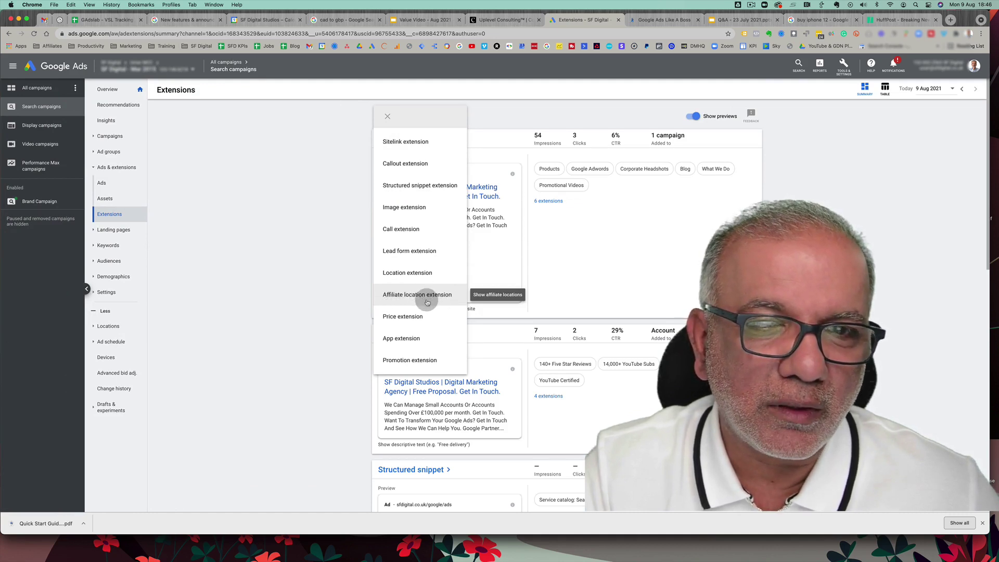
pyautogui.click(395, 317)
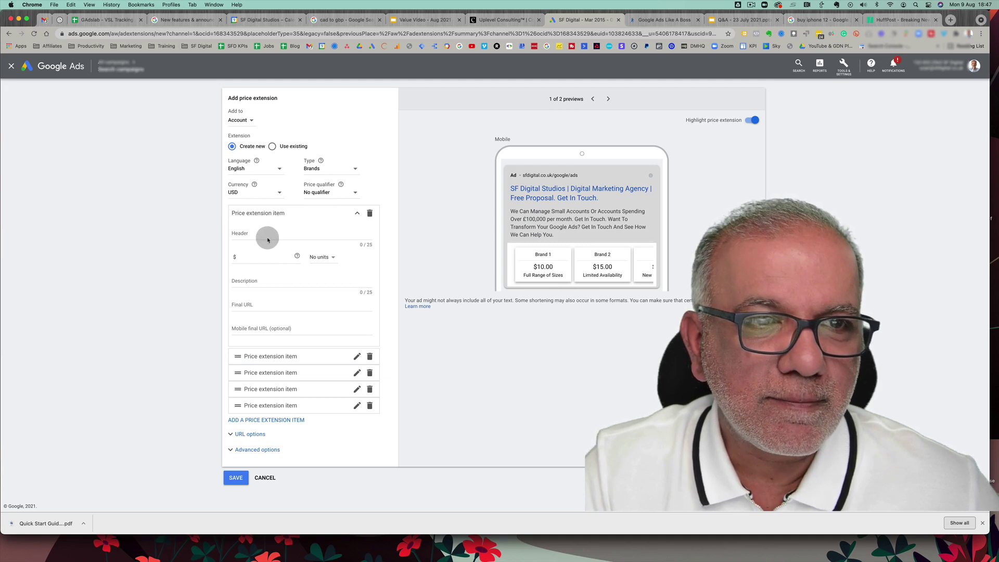
pyautogui.click(321, 169)
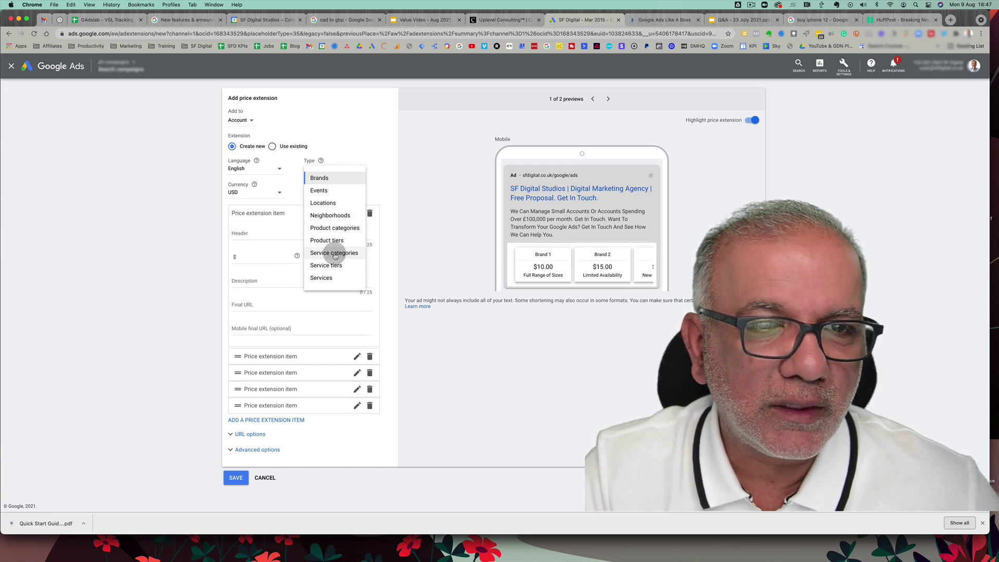
pyautogui.click(324, 281)
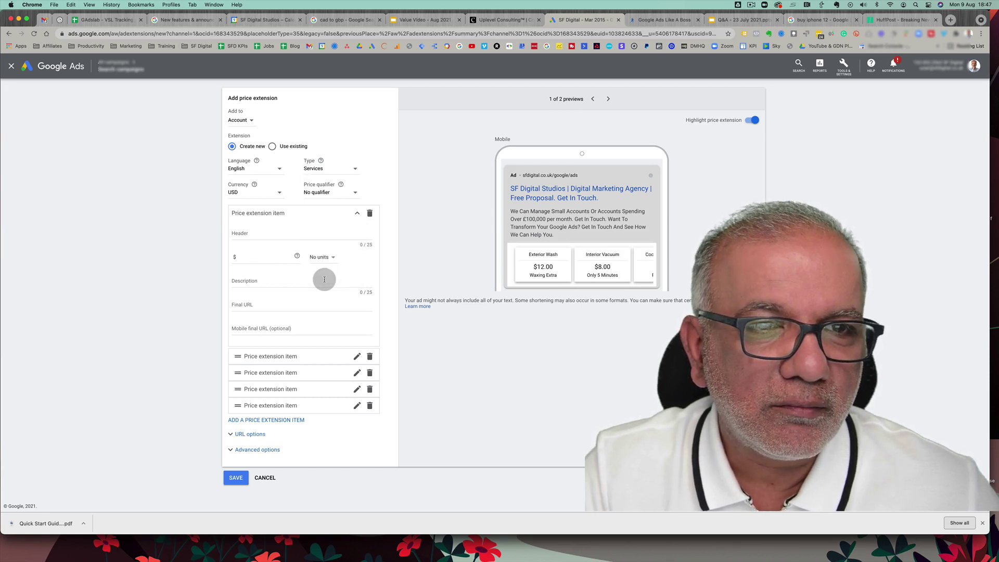
# Give the first price extension item the header "Web Design" and a price of $500.00 with no units
pyautogui.click(245, 231)
pyautogui.write('Web Design')
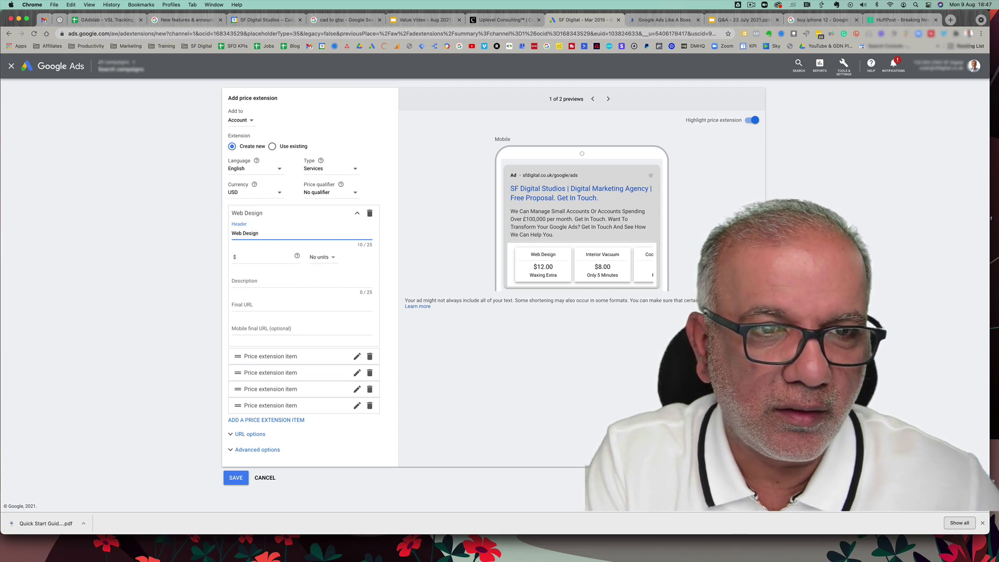
pyautogui.click(333, 258)
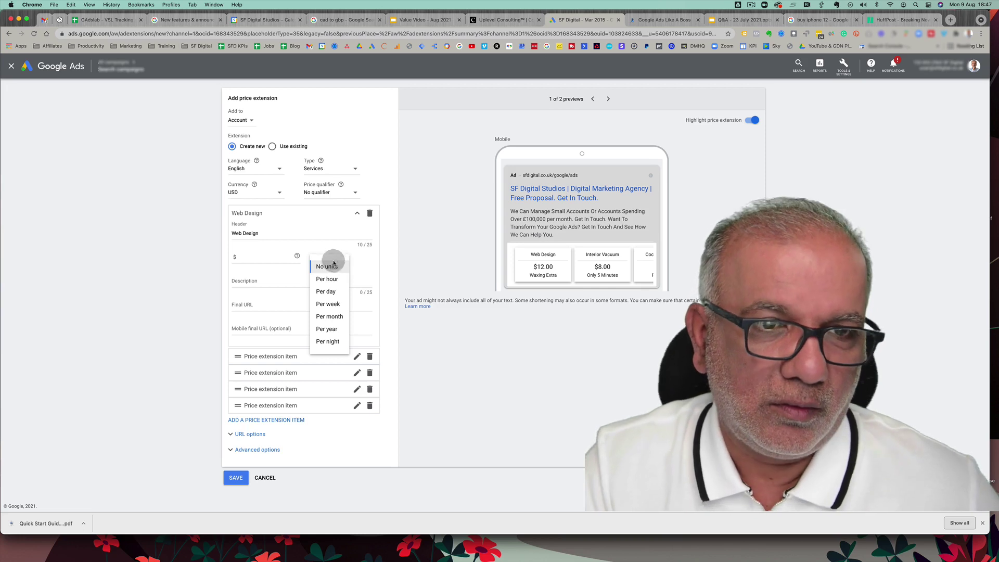
pyautogui.click(331, 269)
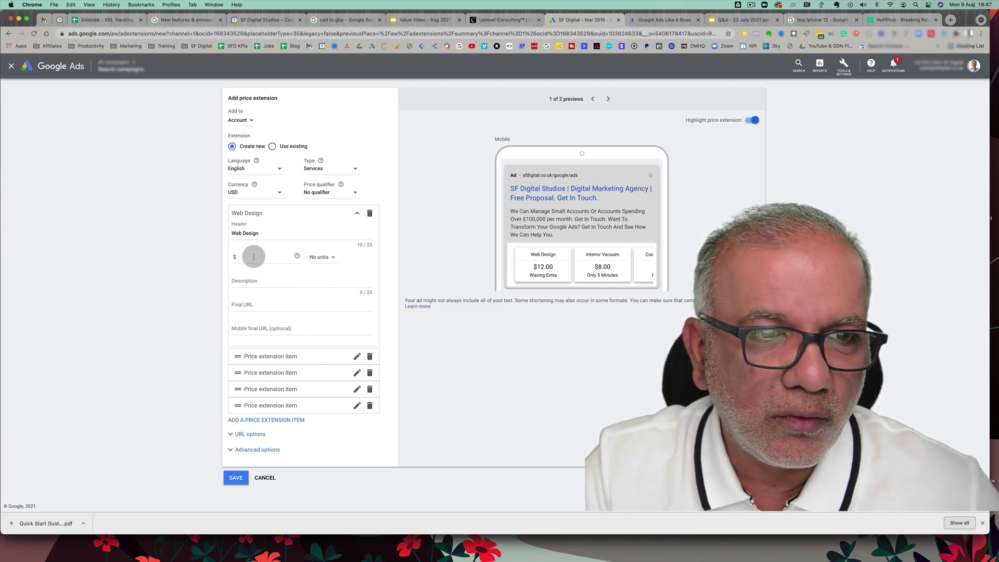
pyautogui.write('500.00')
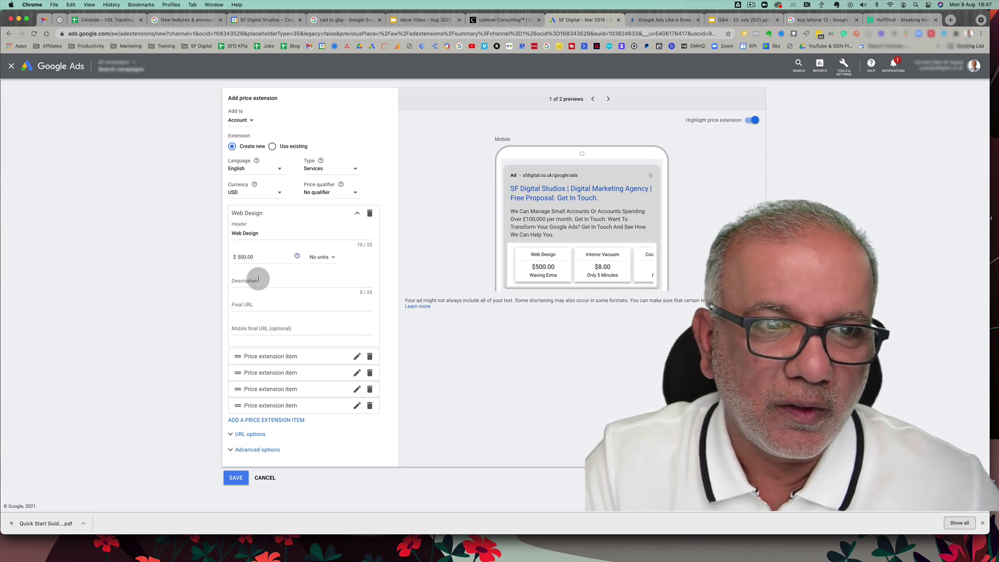
# Set the description of the Web Design price item to "From"
pyautogui.write('adsfdasfas')
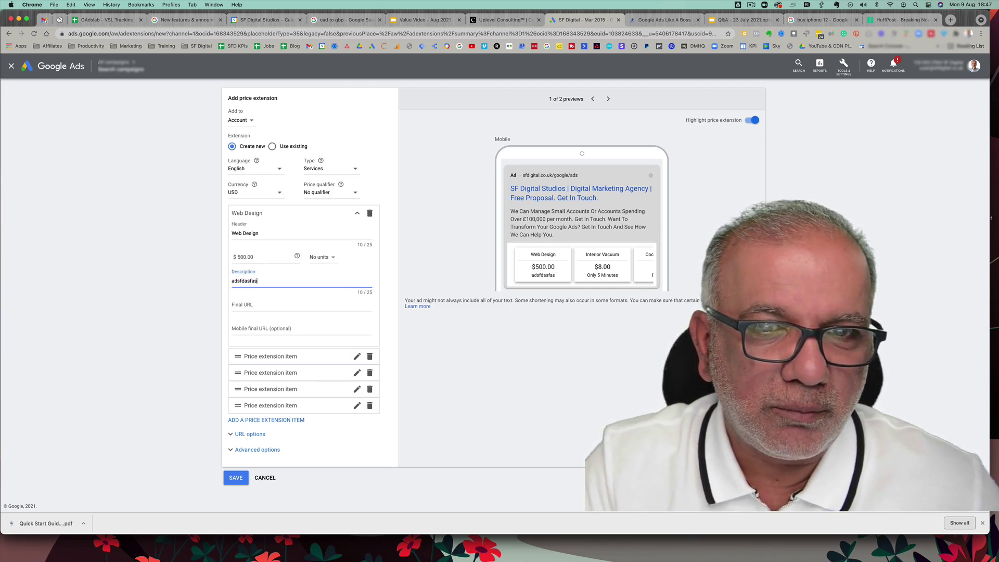
pyautogui.press('super+a')
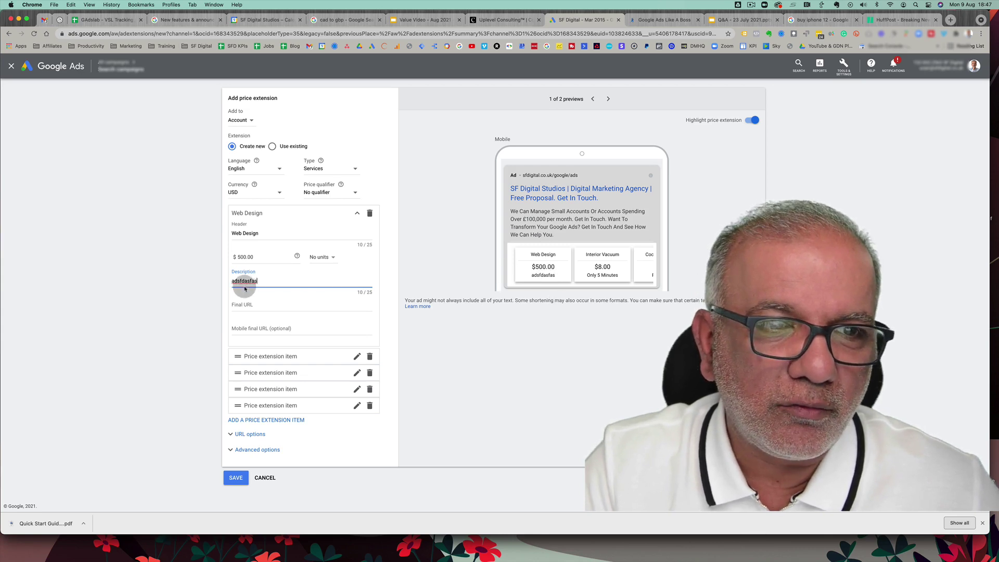
pyautogui.write('Fr')
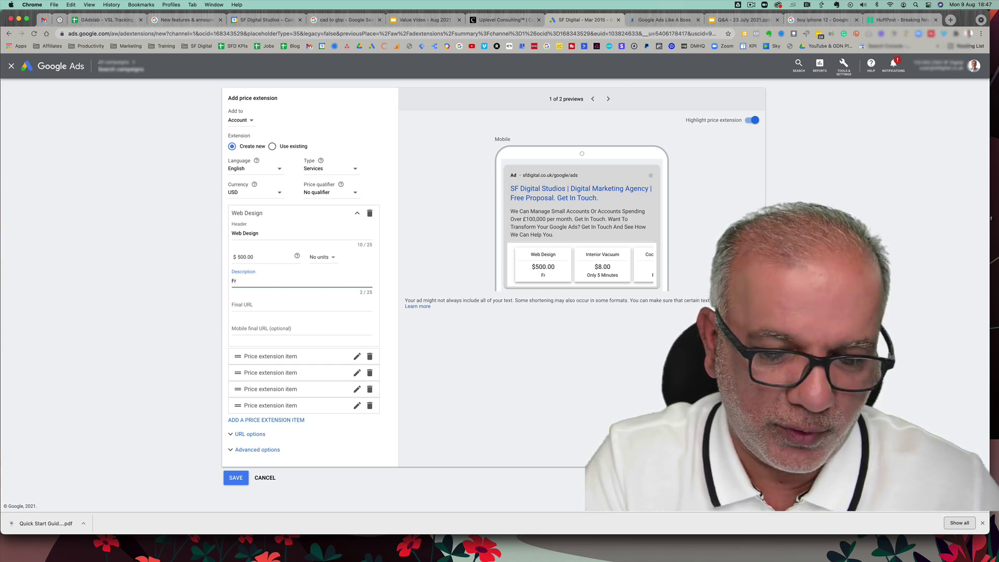
pyautogui.click(286, 305)
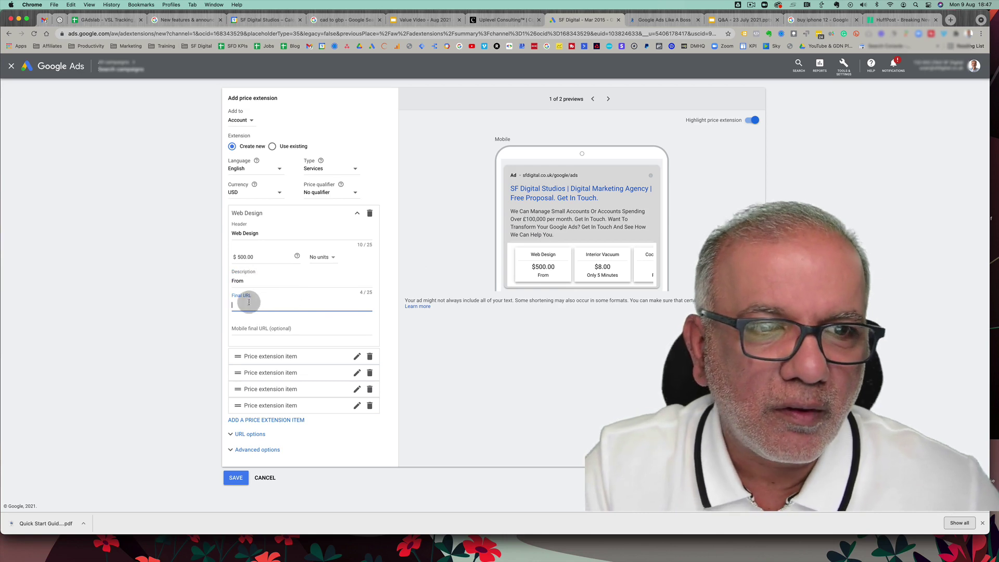
# Give the second price extension item the header "Google Ads" and the placeholder description "fadfdf"
pyautogui.click(356, 355)
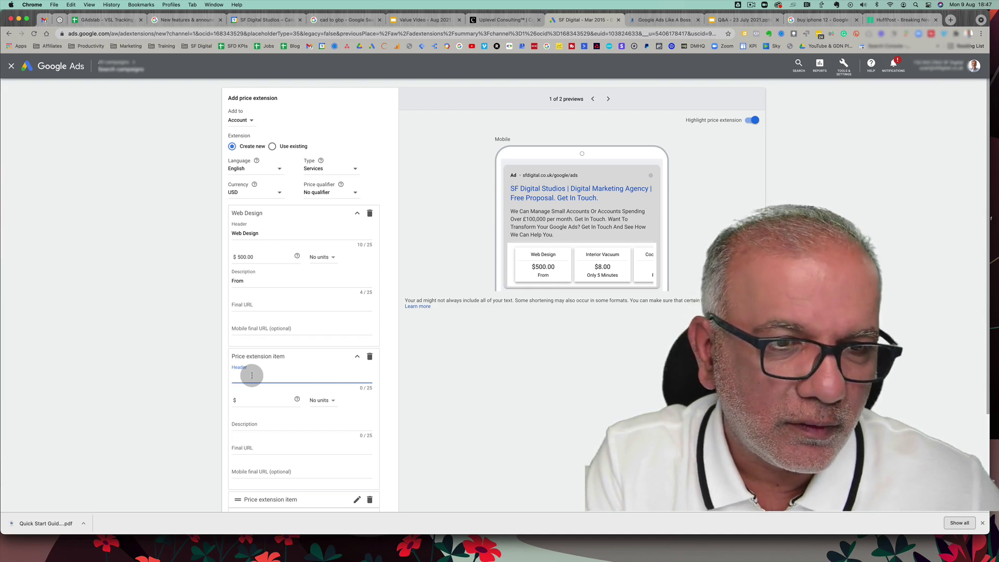
pyautogui.write('Google Ads')
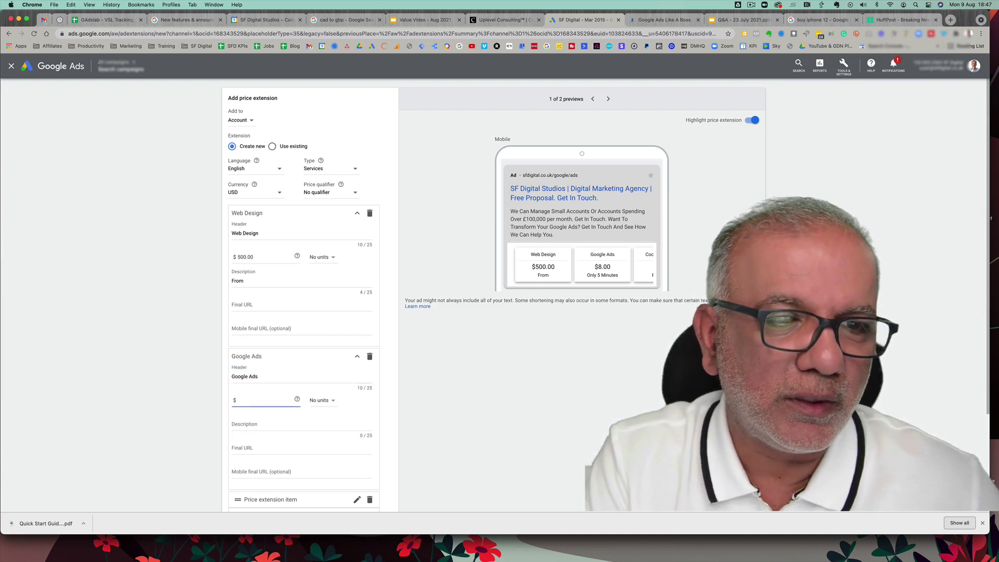
pyautogui.click(257, 422)
pyautogui.write('fadfdf')
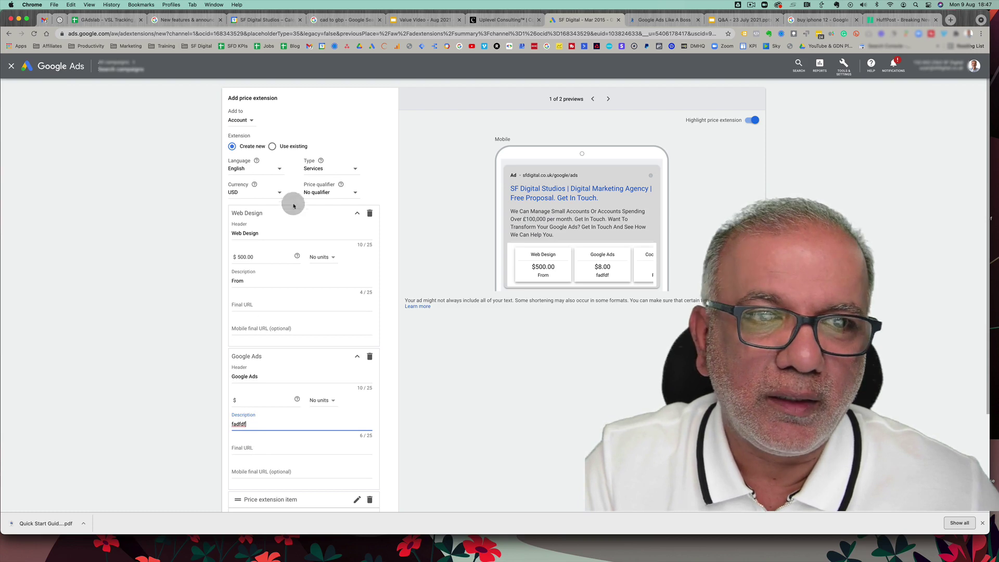
# Check the desktop preview of the price extension and cancel the extension
pyautogui.click(608, 100)
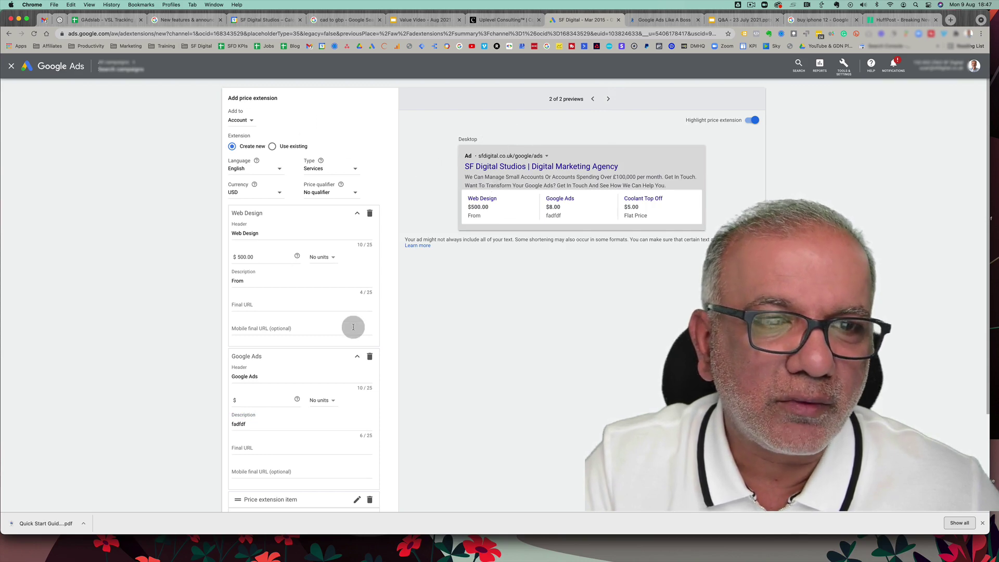
pyautogui.scroll(-5, 353, 328)
pyautogui.click(265, 496)
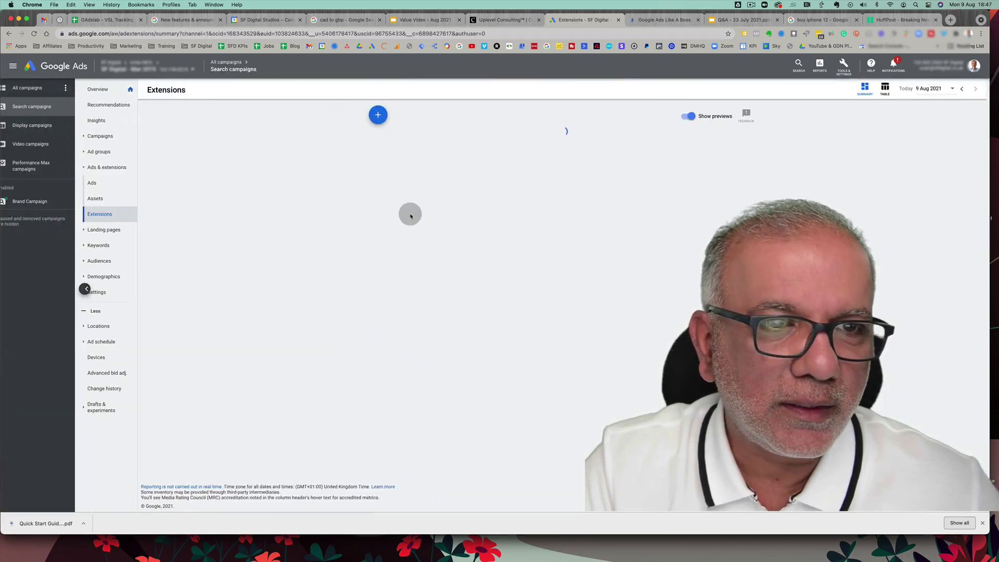
# Start a promotion extension and check the levels it can be added to, keeping it at account level
pyautogui.click(382, 114)
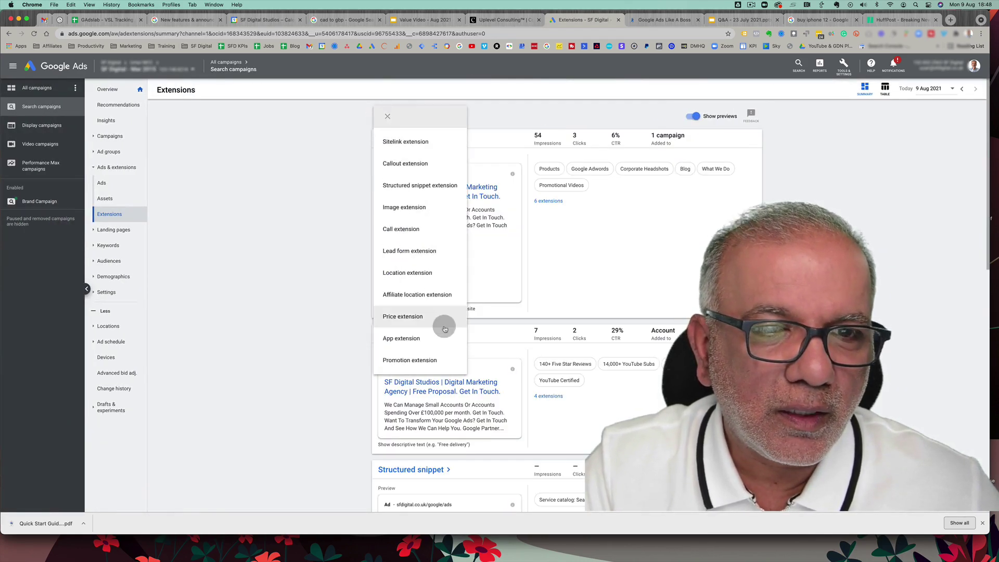
pyautogui.click(410, 360)
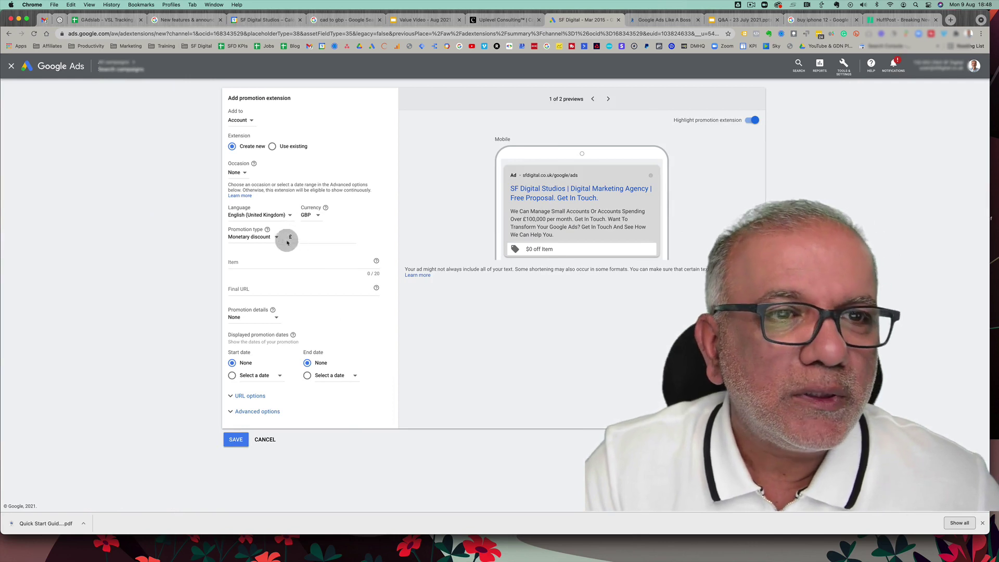
pyautogui.click(241, 120)
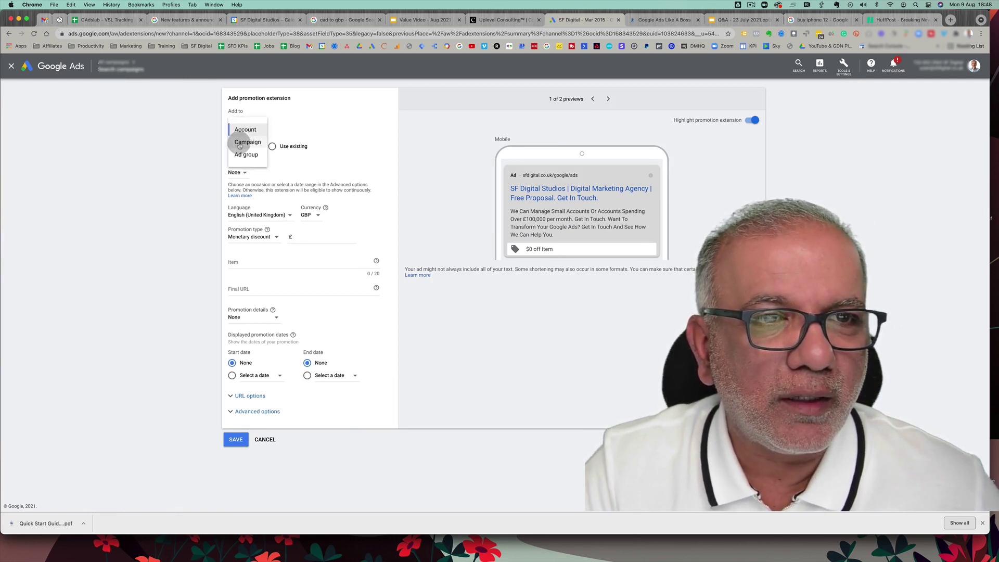
pyautogui.click(322, 154)
# Look through the promotion occasions and set the occasion to Black Friday
pyautogui.click(240, 173)
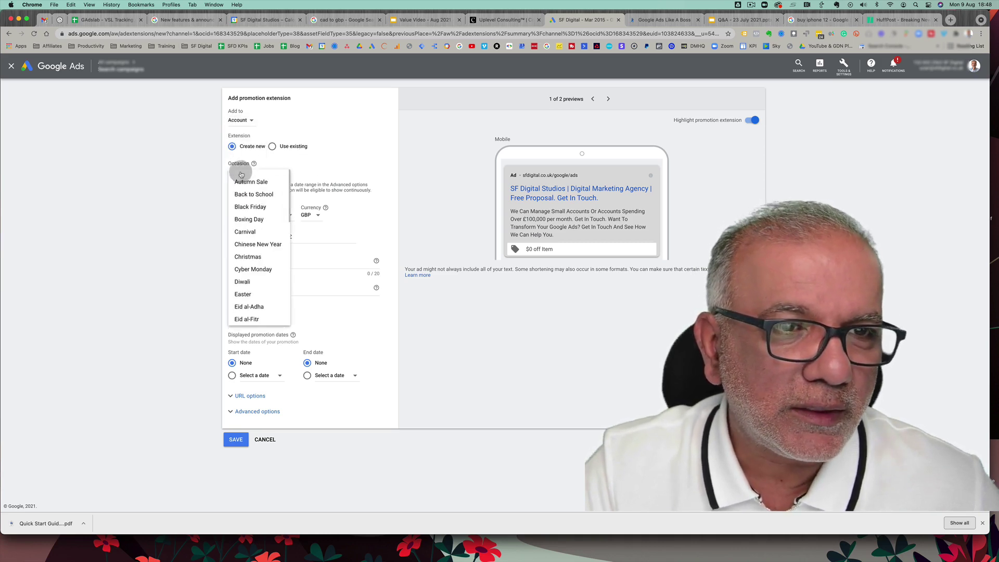
pyautogui.scroll(-5, 253, 234)
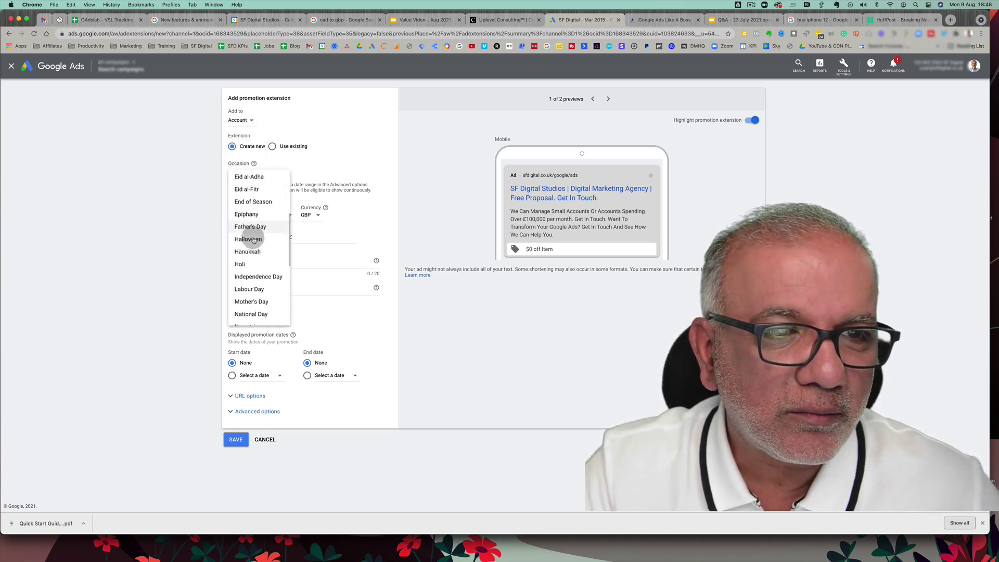
pyautogui.scroll(-8, 253, 239)
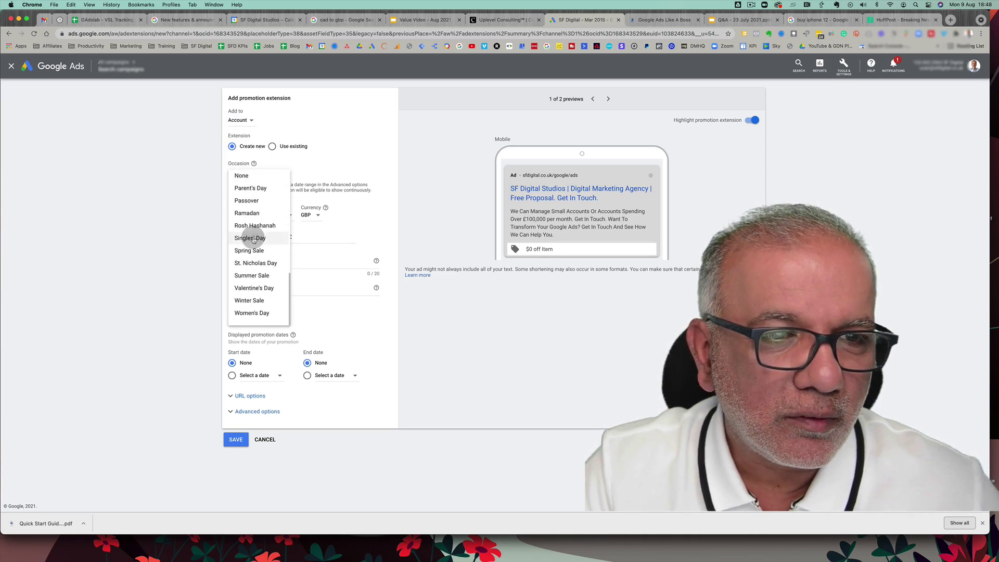
pyautogui.scroll(5, 253, 239)
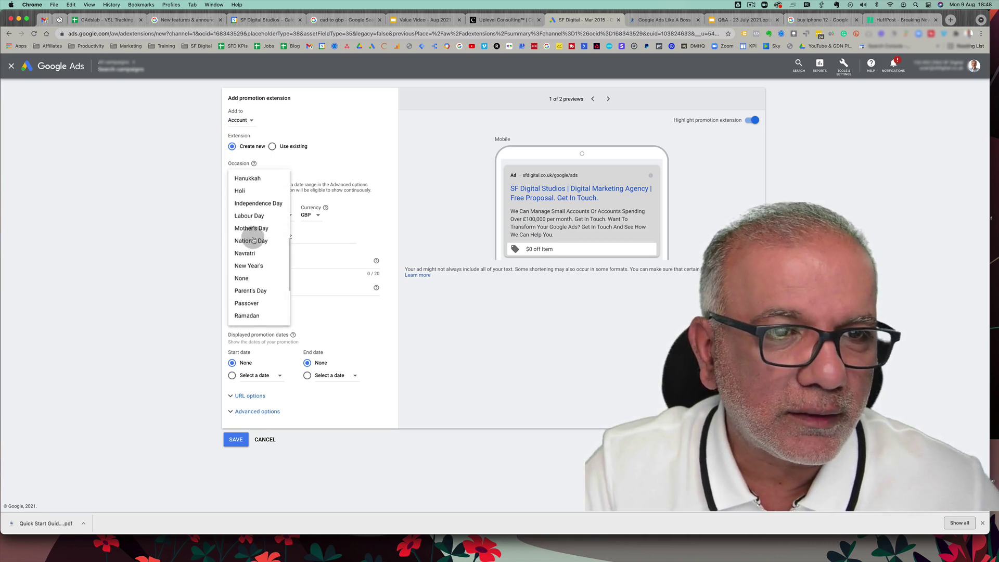
pyautogui.scroll(7, 254, 240)
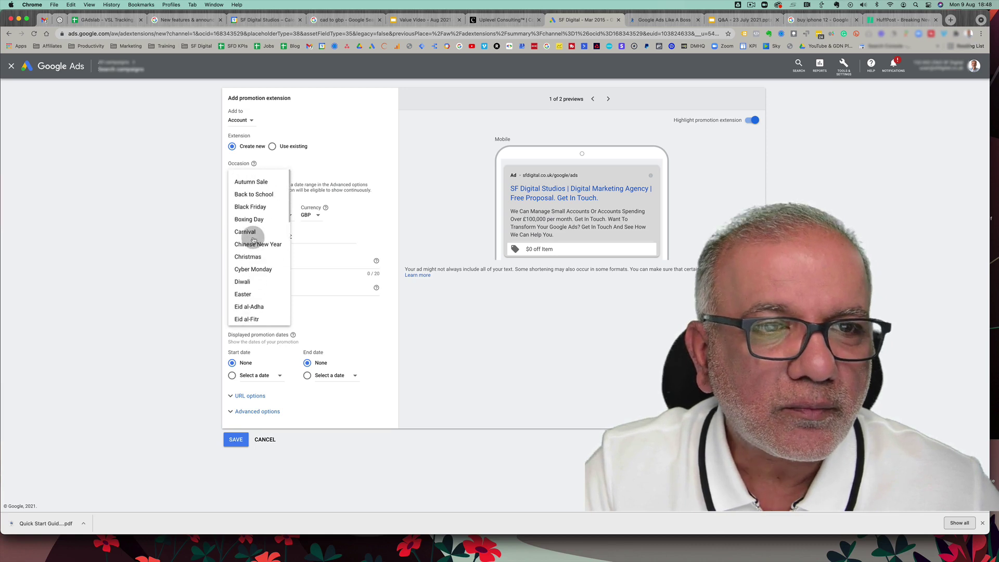
pyautogui.click(250, 206)
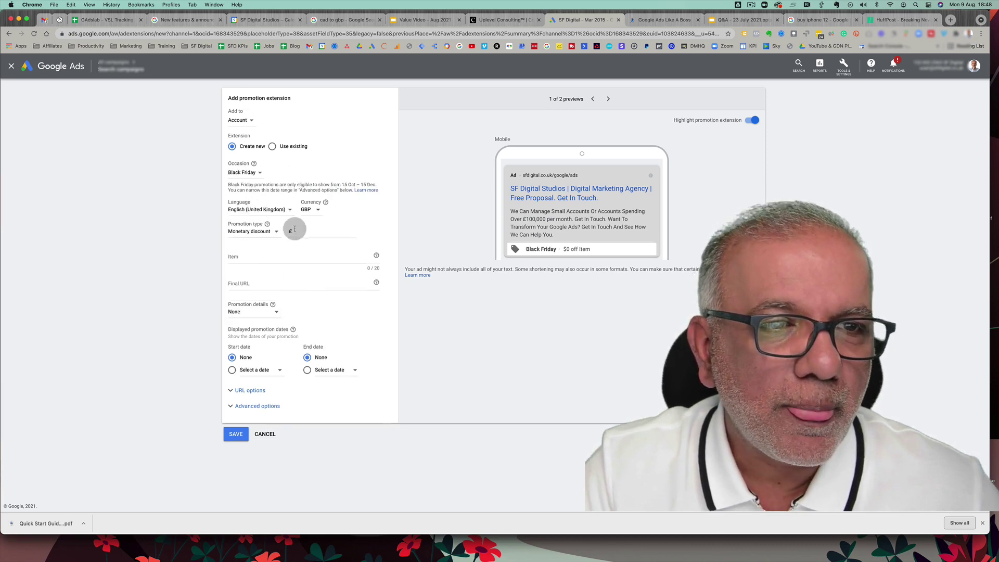
# Set the promotion type to Up to percent discount at 50% and the item to "Garden Furniture"
pyautogui.click(279, 234)
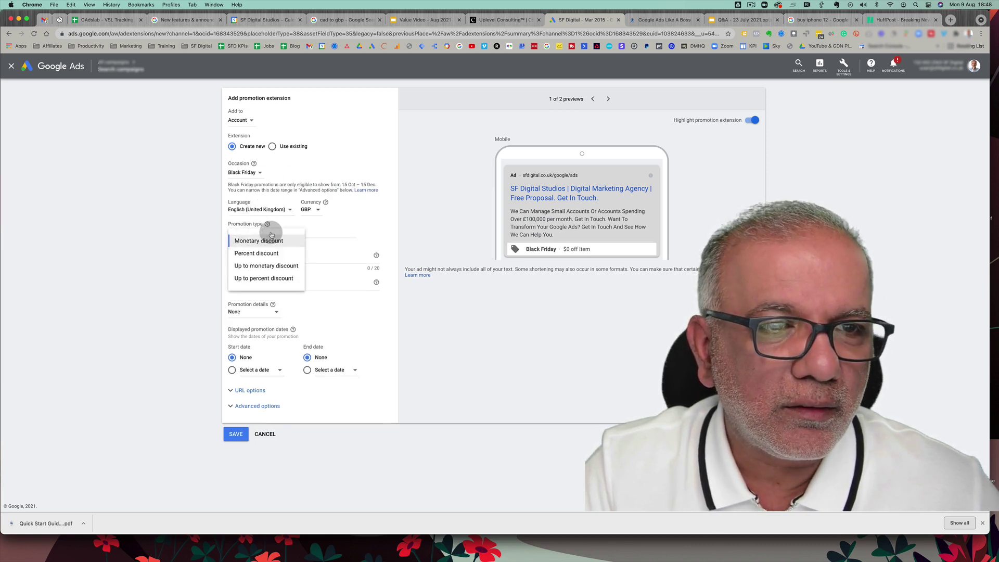
pyautogui.click(263, 277)
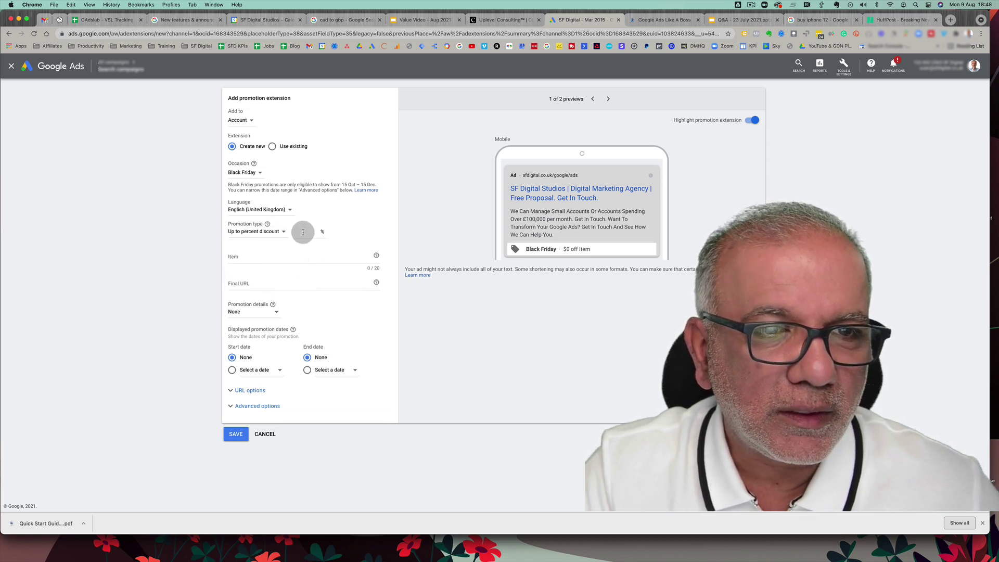
pyautogui.write('50')
pyautogui.click(263, 258)
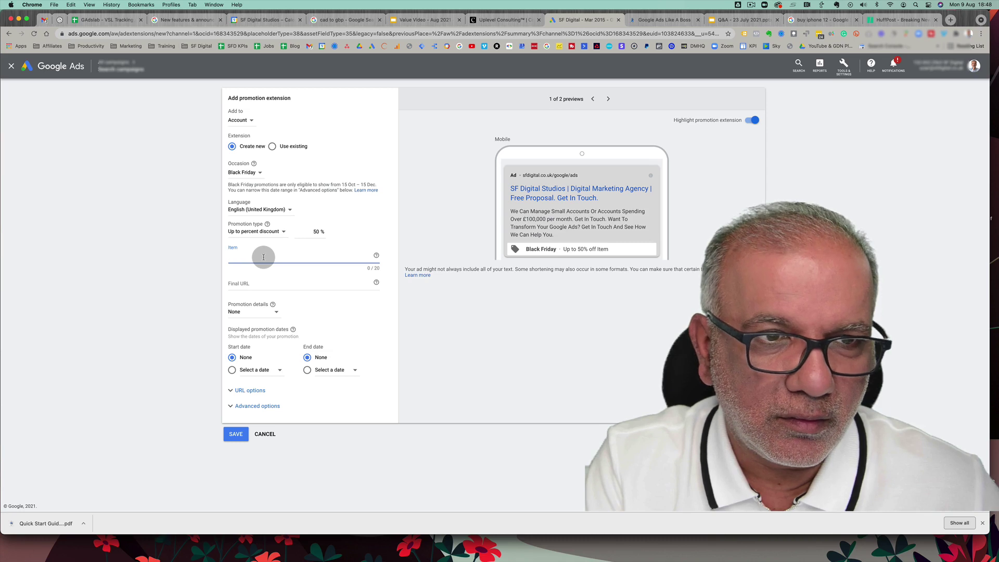
pyautogui.write('Garden Fu')
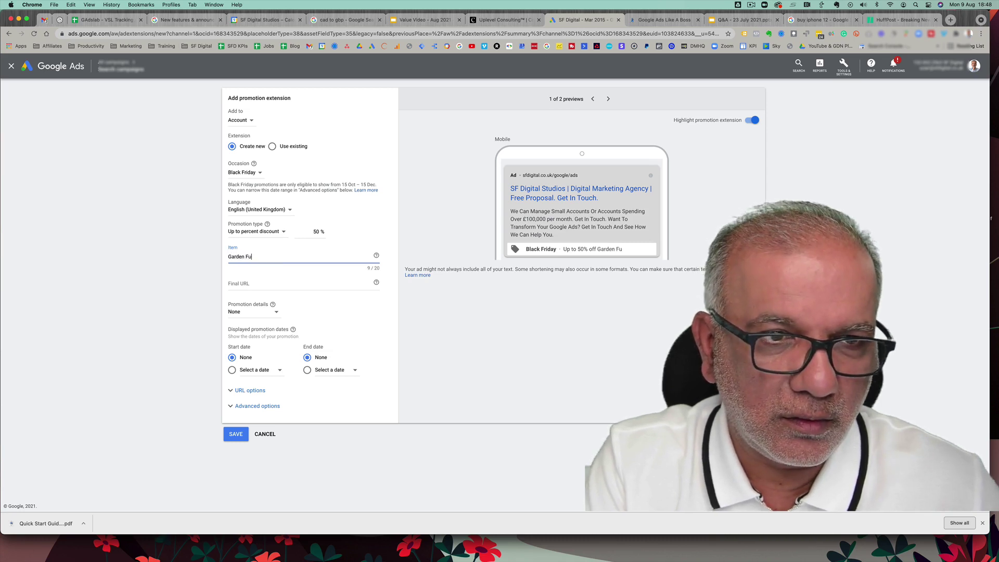
pyautogui.write('rniture')
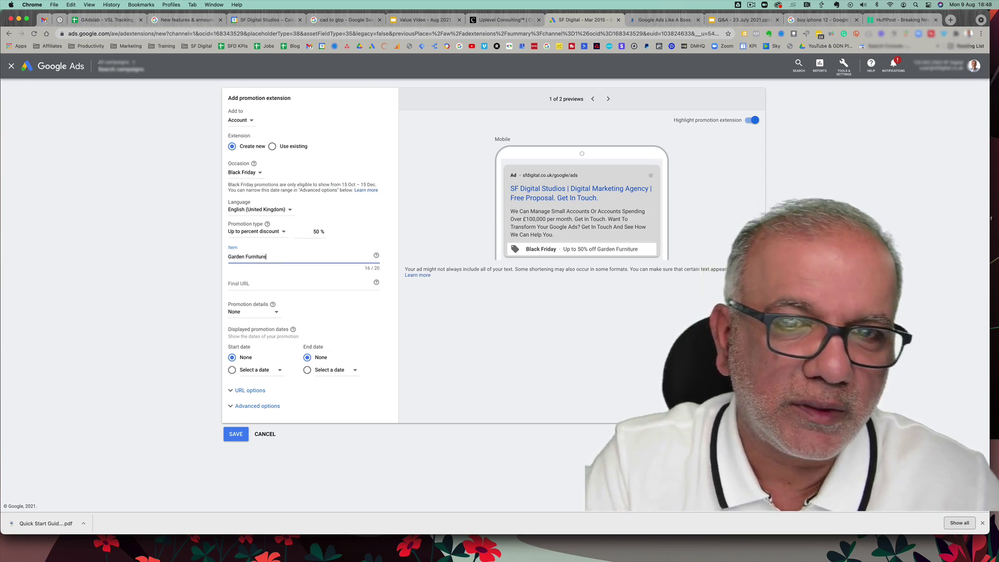
# Check the desktop preview of the promotion extension and cancel the extension
pyautogui.click(240, 283)
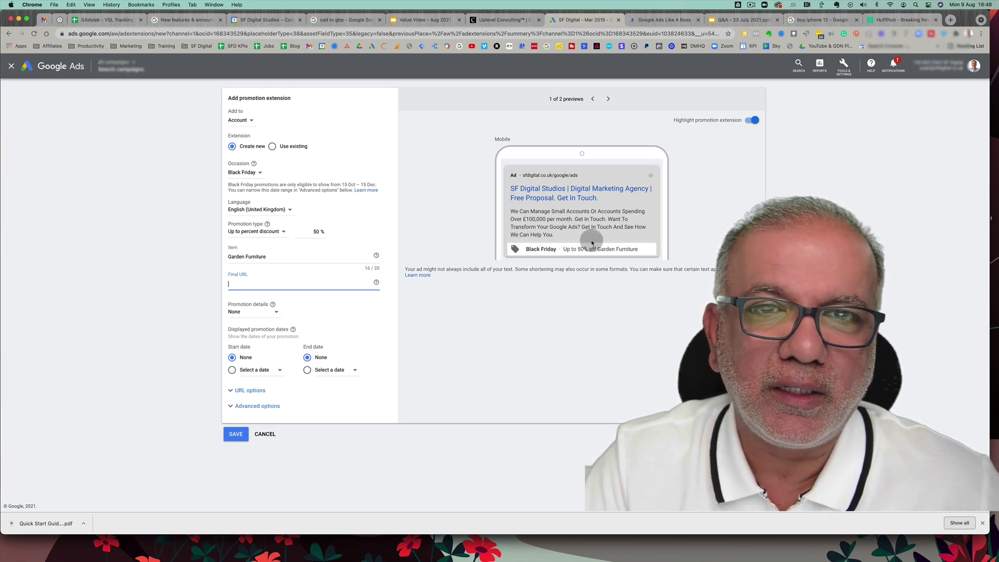
pyautogui.click(608, 99)
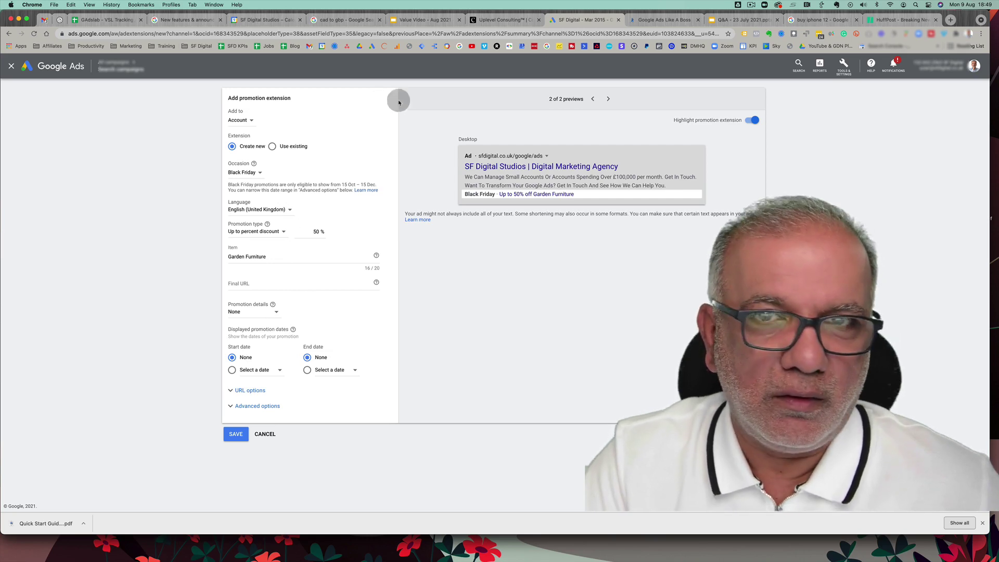
pyautogui.click(264, 434)
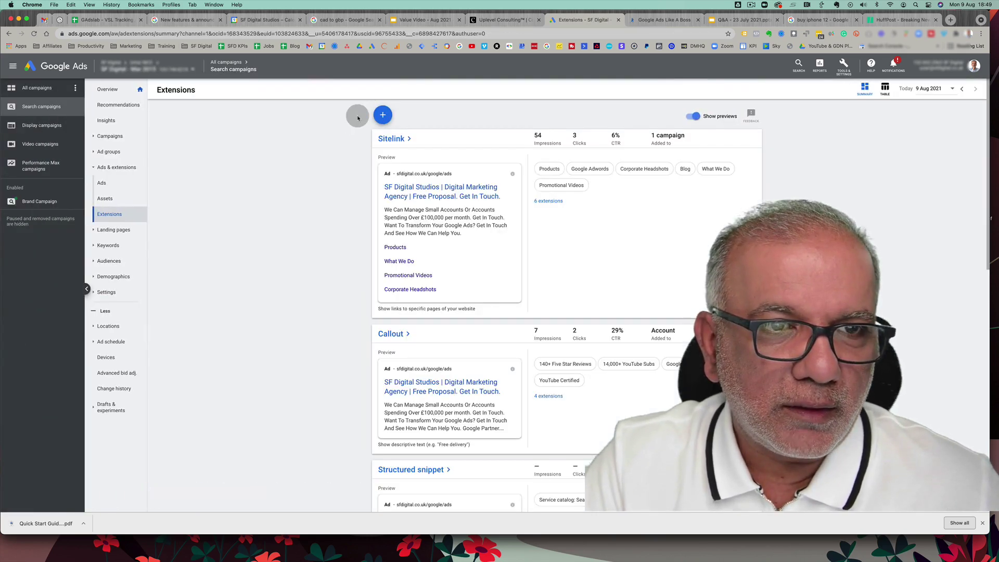
# Review the list of available extension types and close it
pyautogui.click(383, 115)
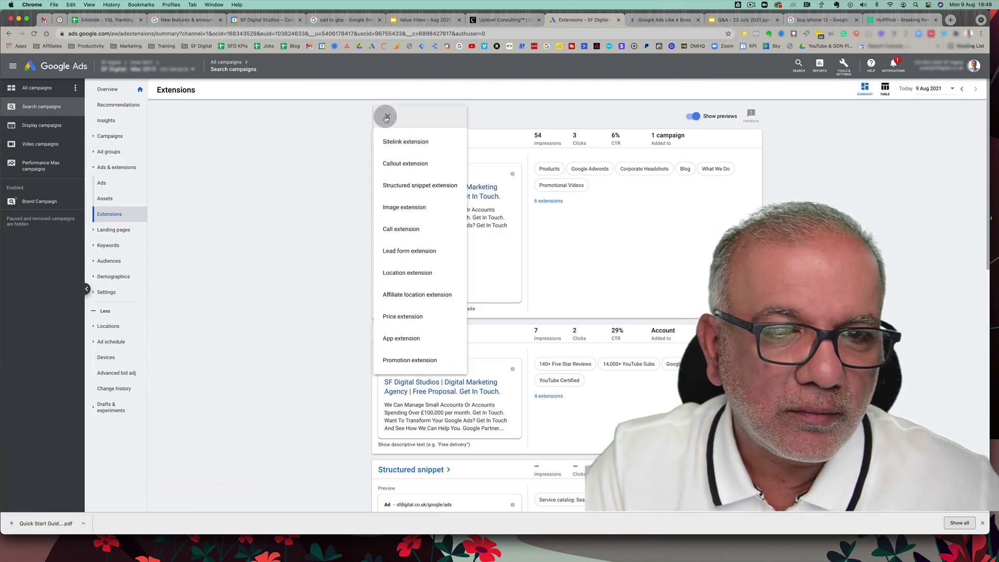
pyautogui.click(386, 118)
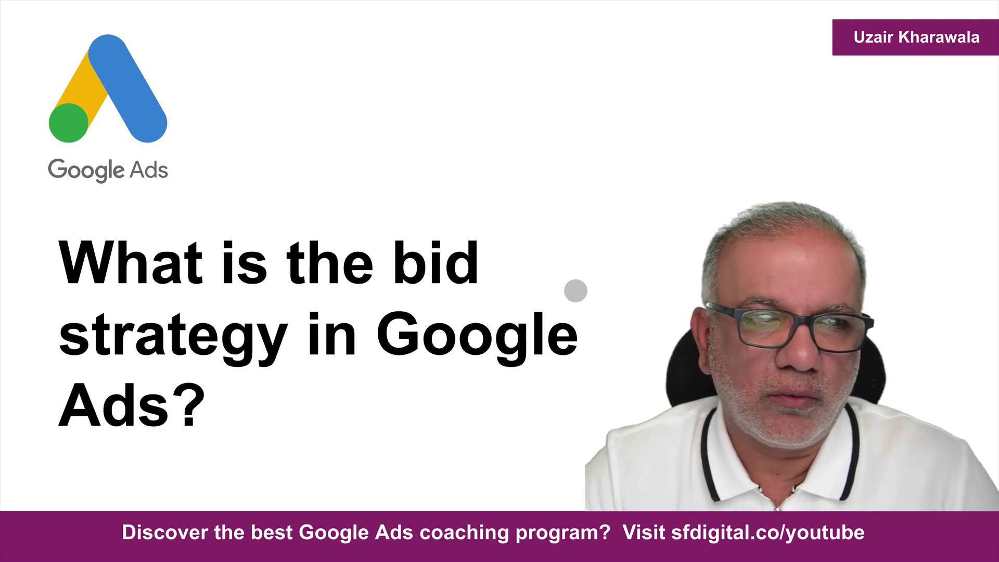
# Exit the slideshow, switch to Google Ads and look at the bidding and additional settings of the Leads-Search-83 campaign
pyautogui.press('Escape')
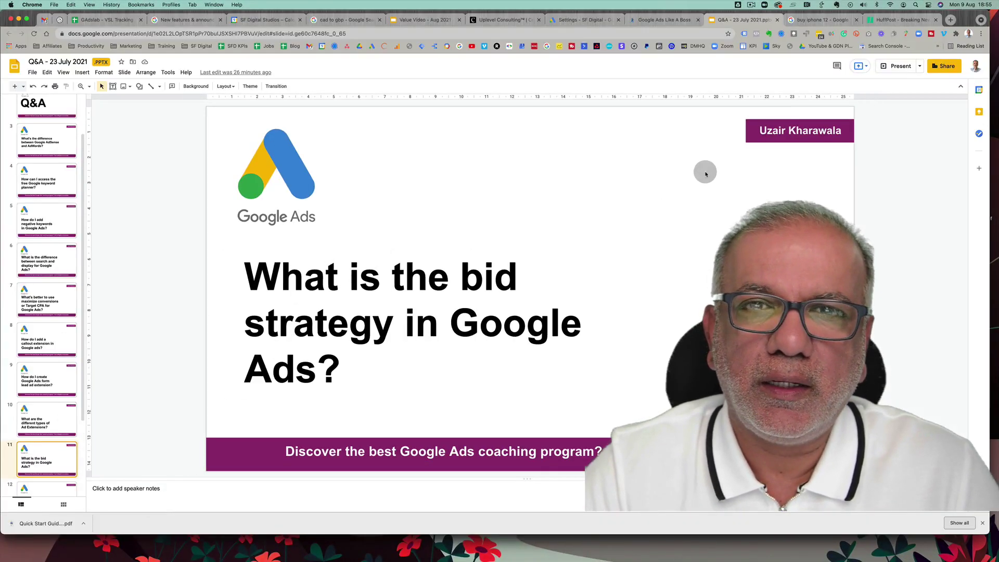
pyautogui.click(583, 19)
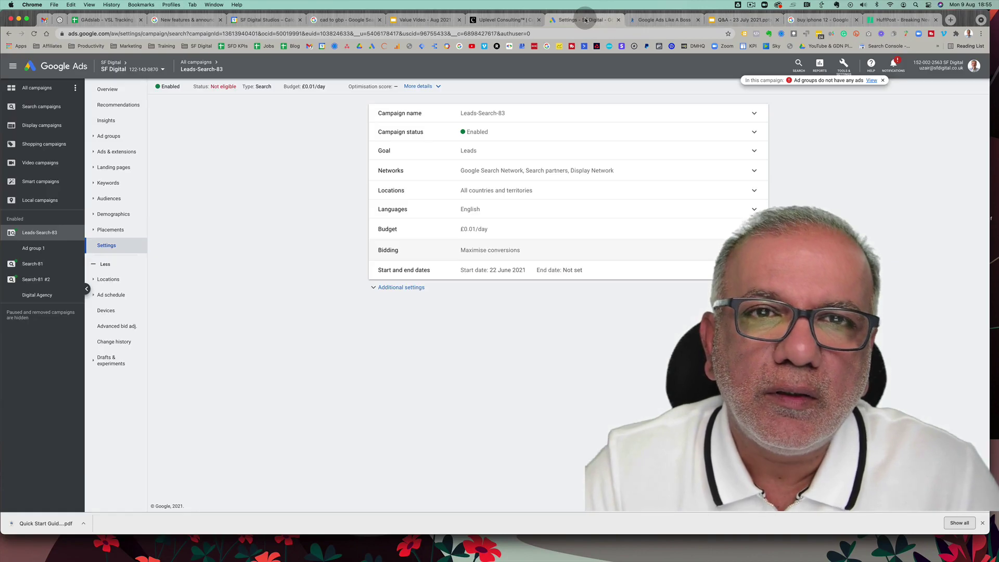
pyautogui.click(500, 250)
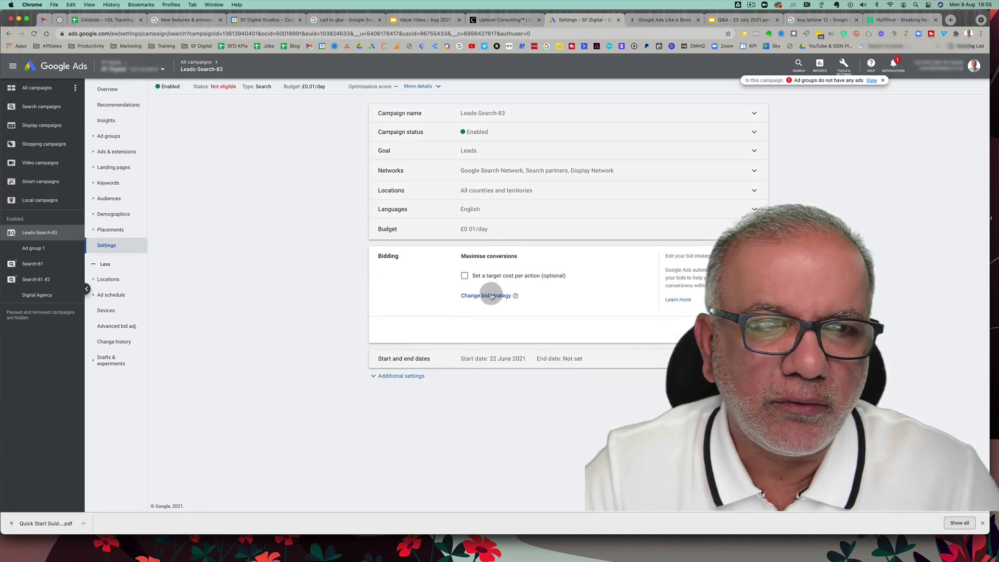
pyautogui.click(382, 377)
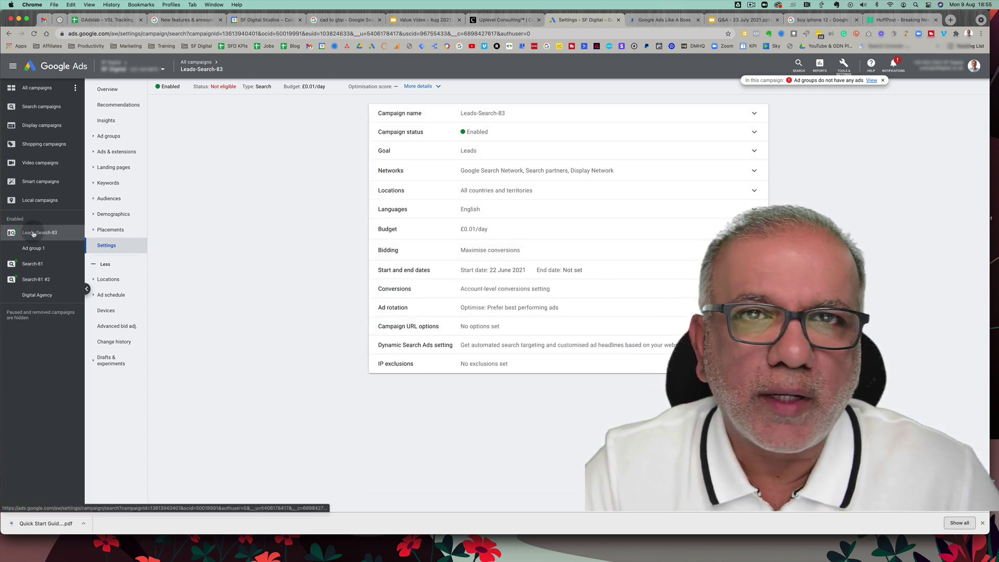
# Start changing the bid strategy of the Leads-Search-83 campaign and review the available bidding focus options, keeping Conversions
pyautogui.click(107, 249)
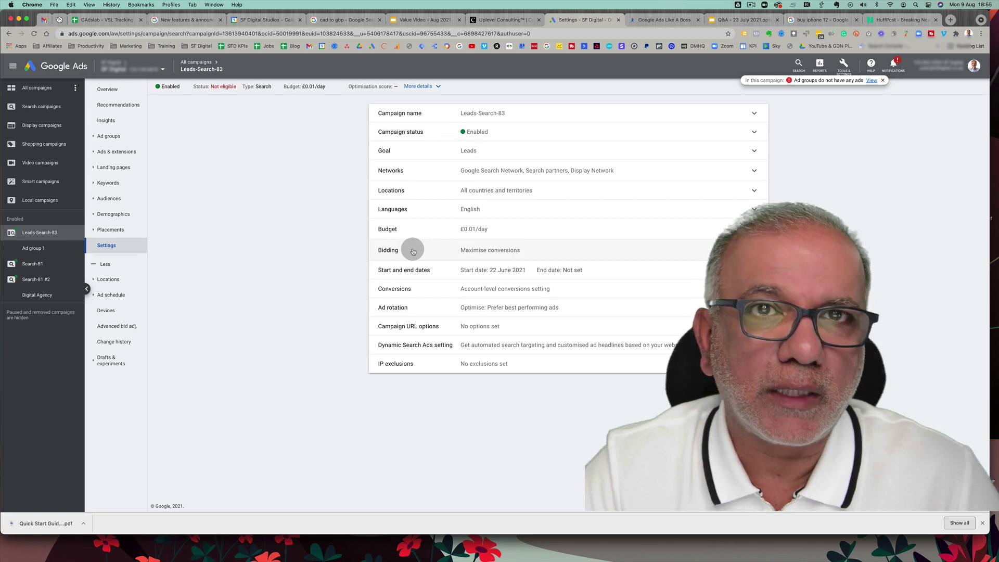
pyautogui.click(470, 257)
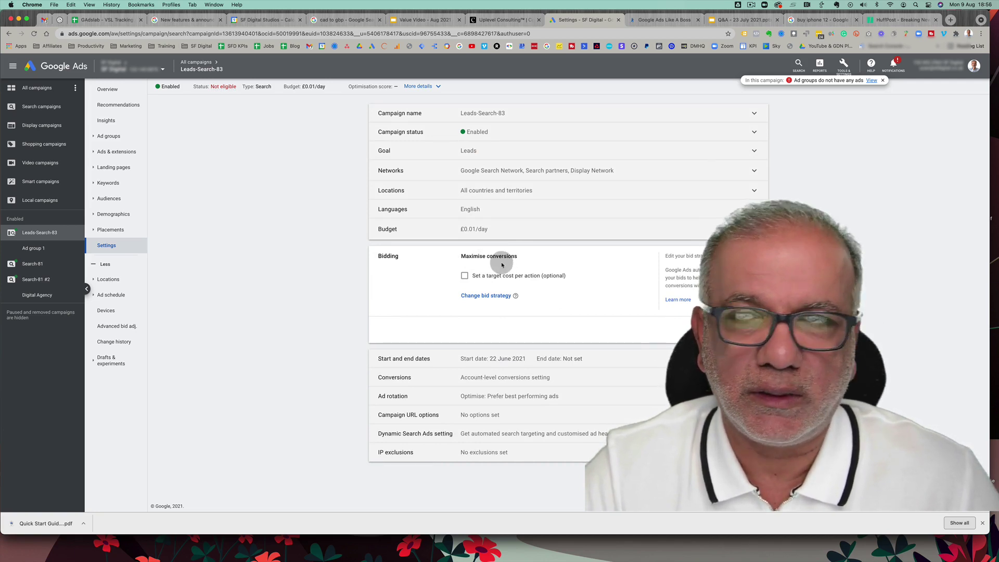
pyautogui.click(487, 295)
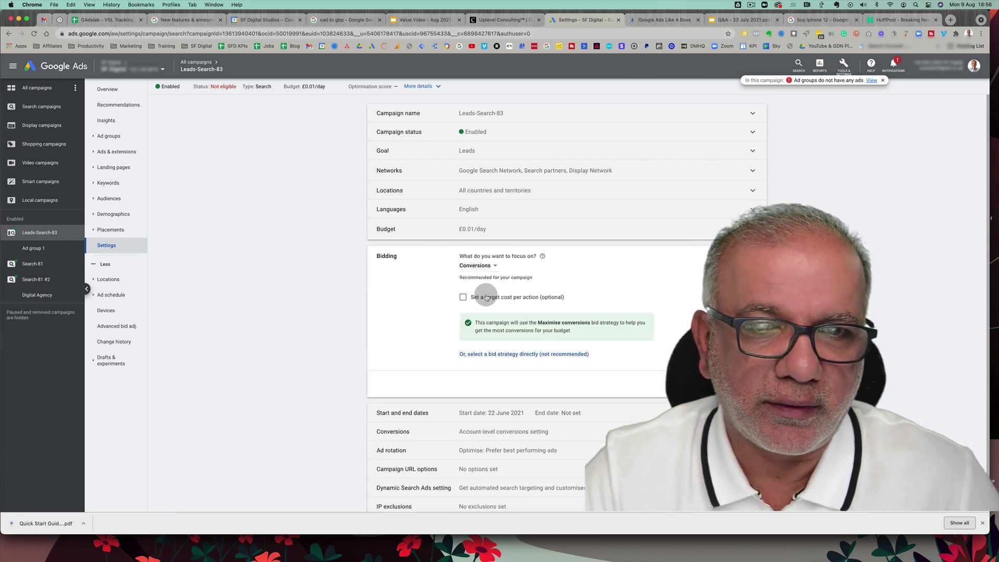
pyautogui.click(476, 266)
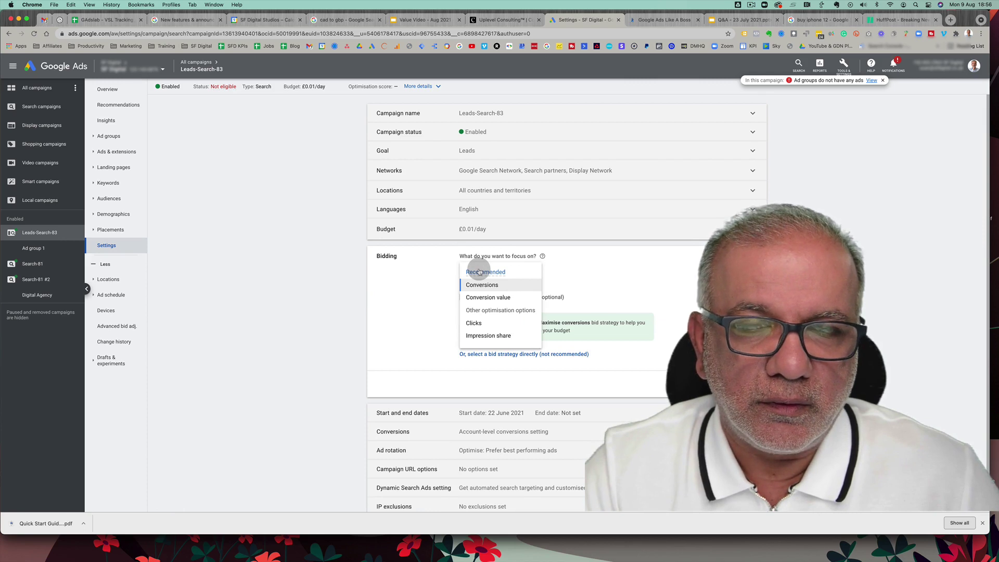
pyautogui.click(634, 286)
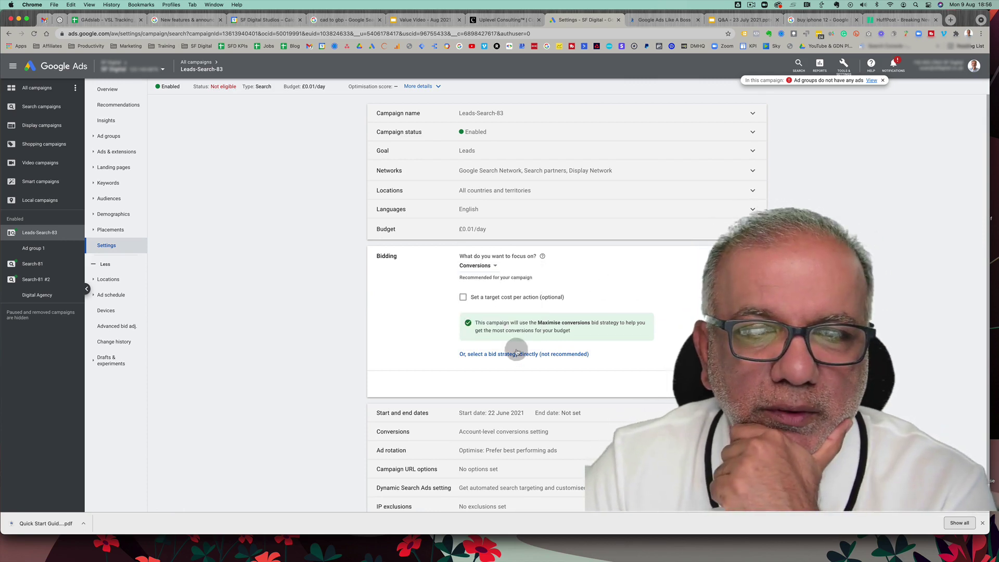
pyautogui.click(476, 266)
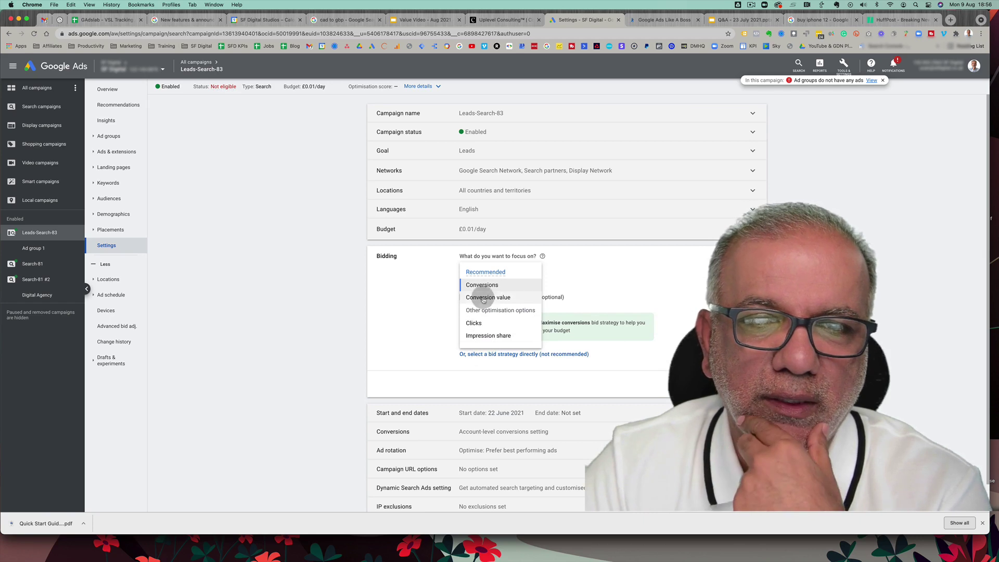
pyautogui.click(417, 313)
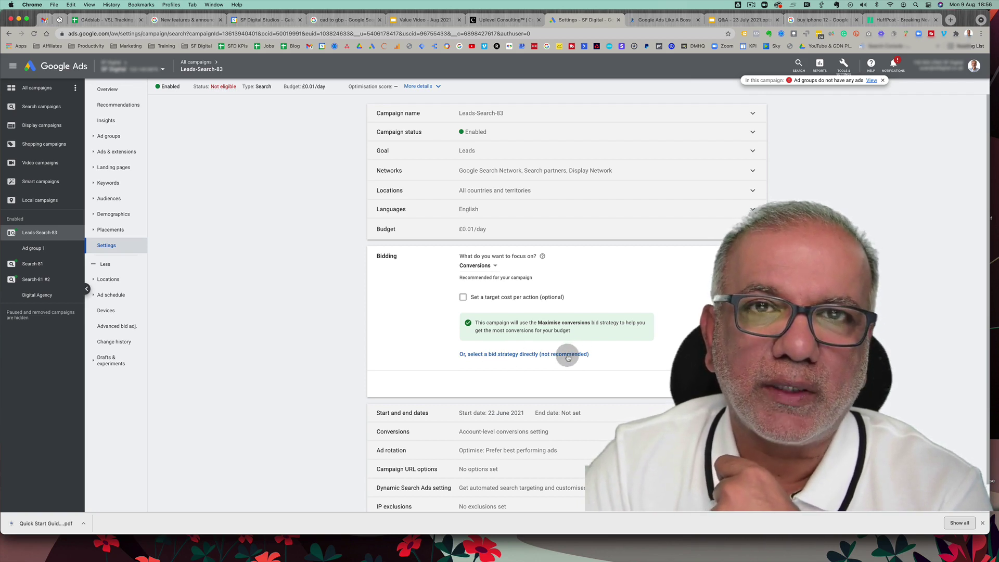
# Switch to selecting a bid strategy directly and examine the automated and manual strategies on offer, including their descriptions
pyautogui.click(512, 357)
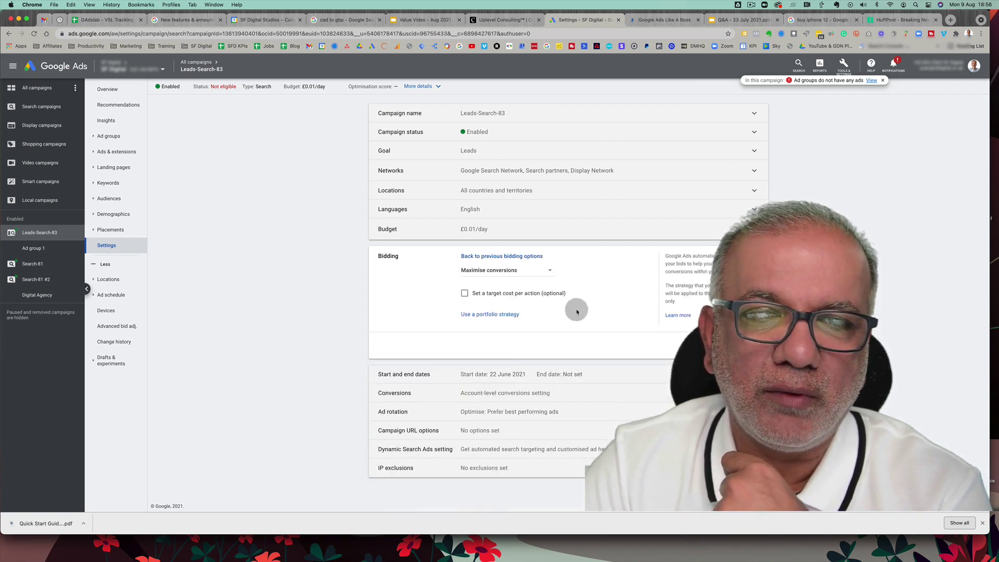
pyautogui.click(519, 272)
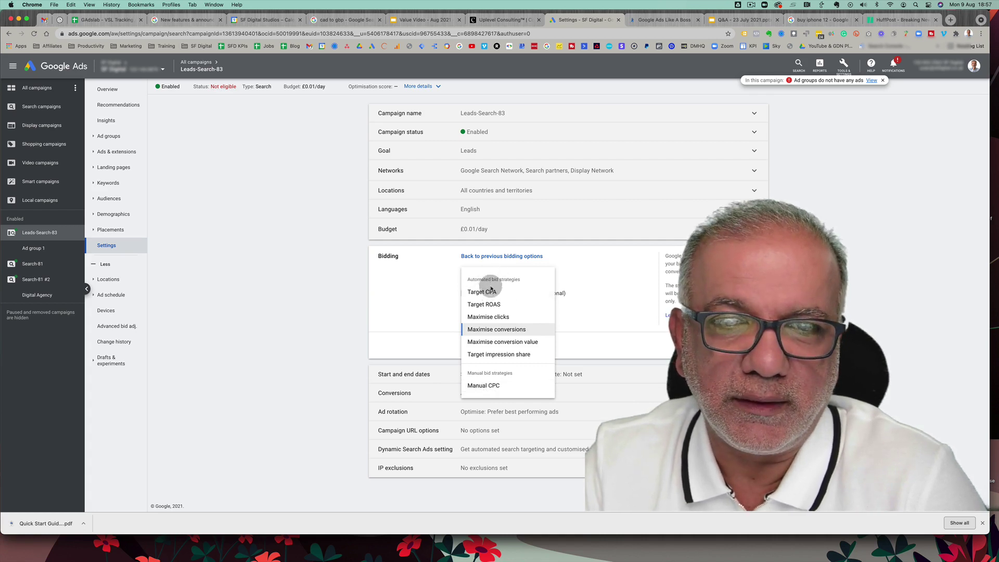
pyautogui.moveTo(482, 295)
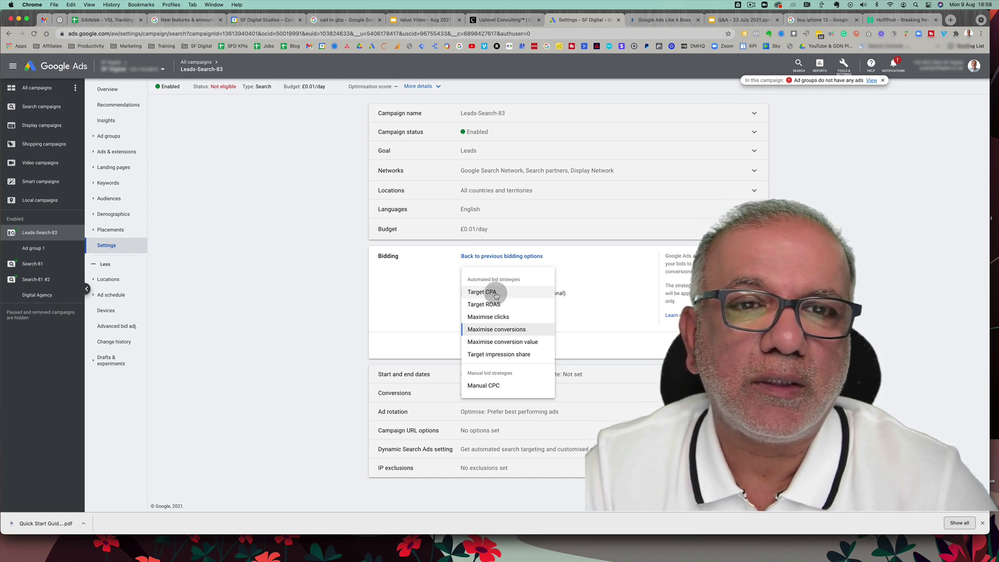
pyautogui.moveTo(494, 299)
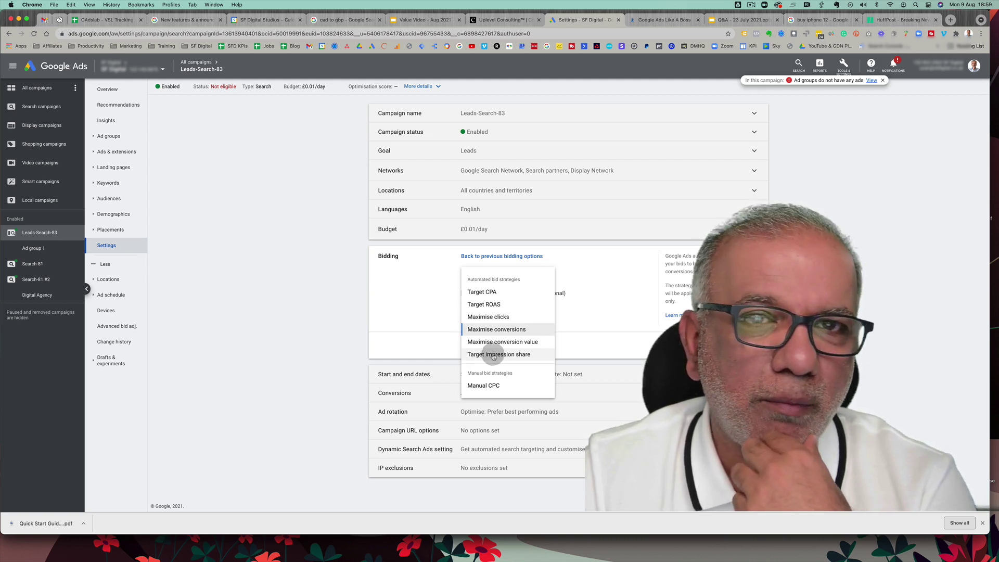
pyautogui.moveTo(509, 344)
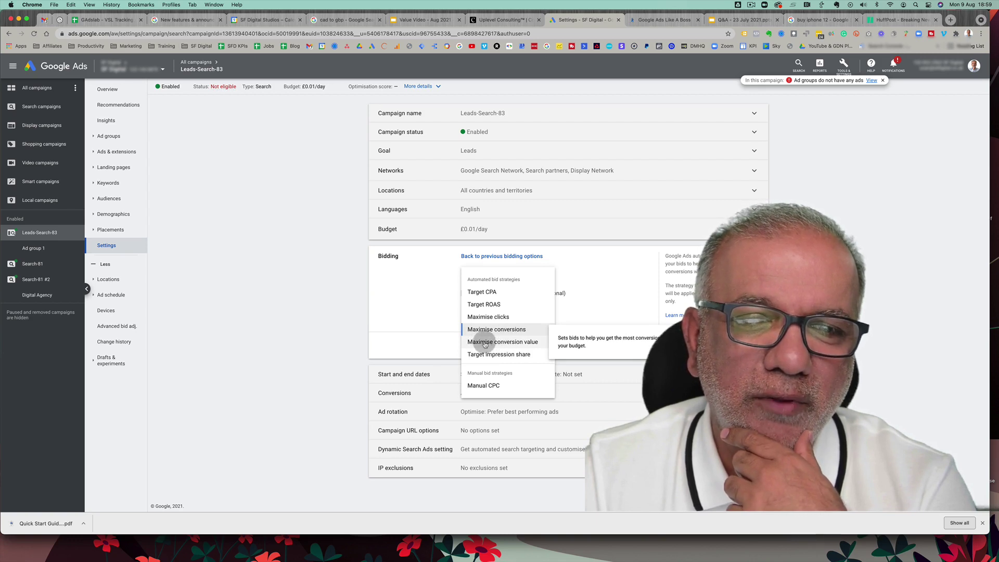